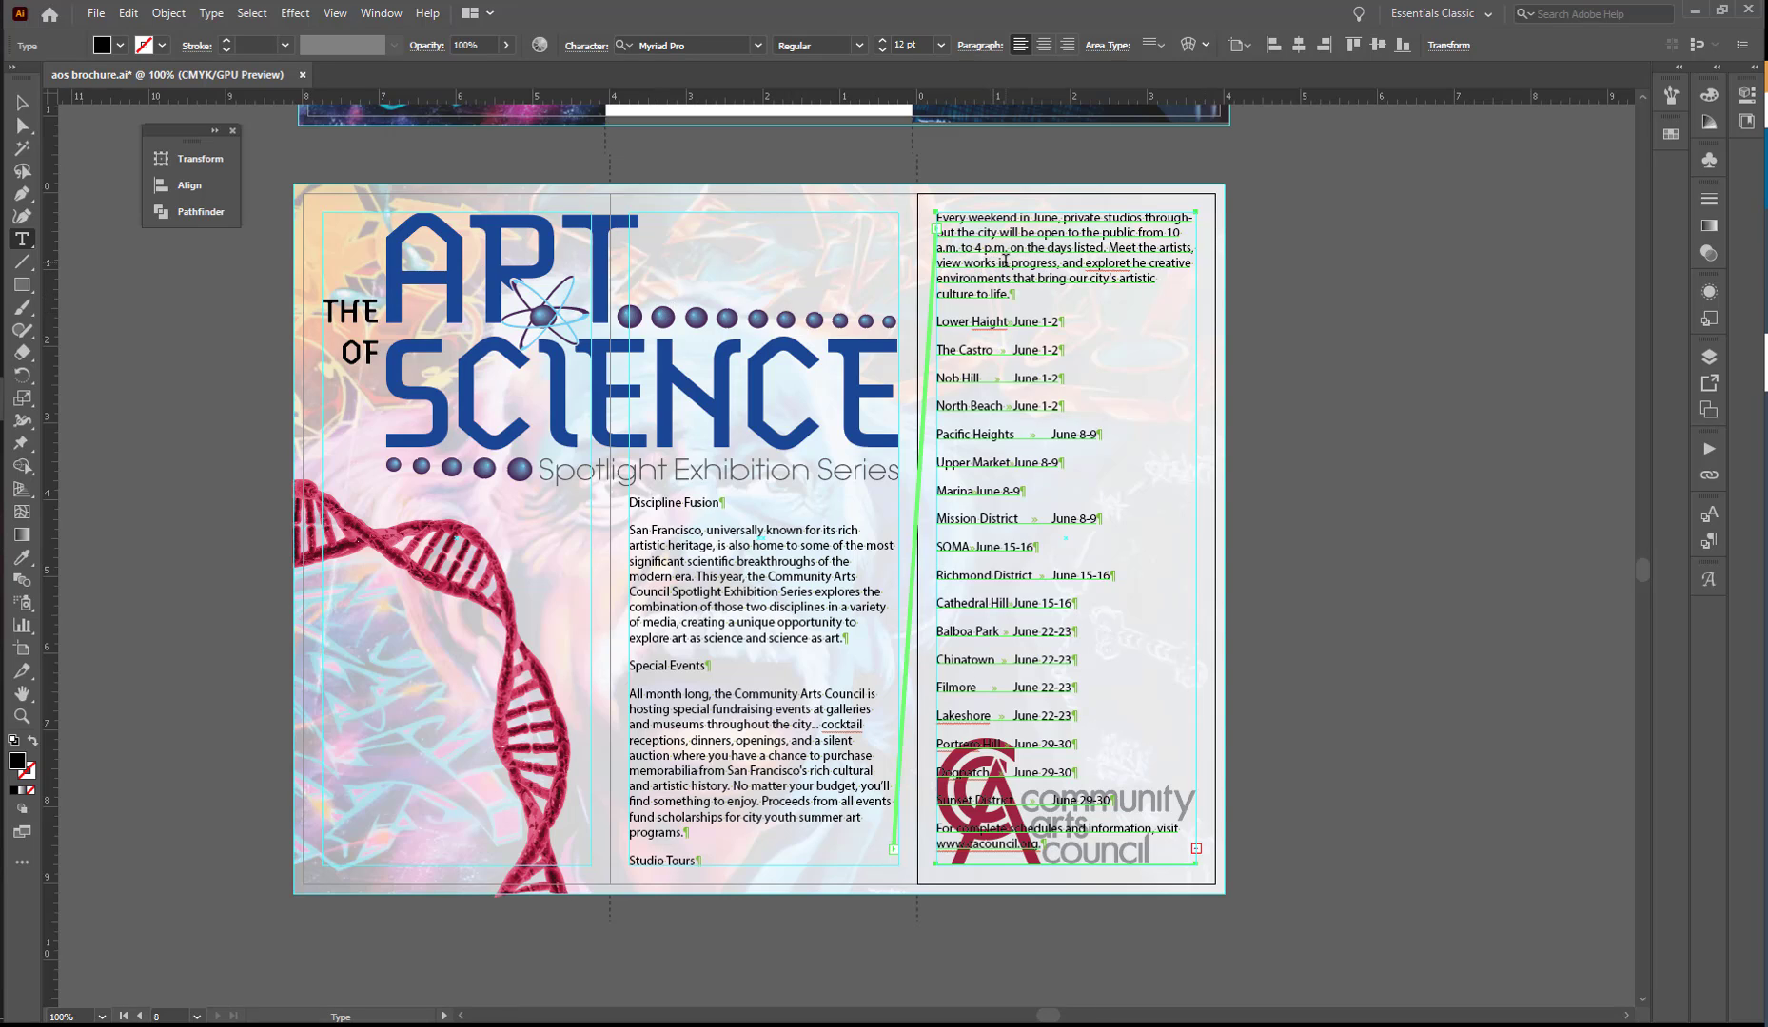
- Select all the text in the threaded brochure story that runs through the middle and right columns
{"action": "left_click", "coordinate": [1003, 263]}
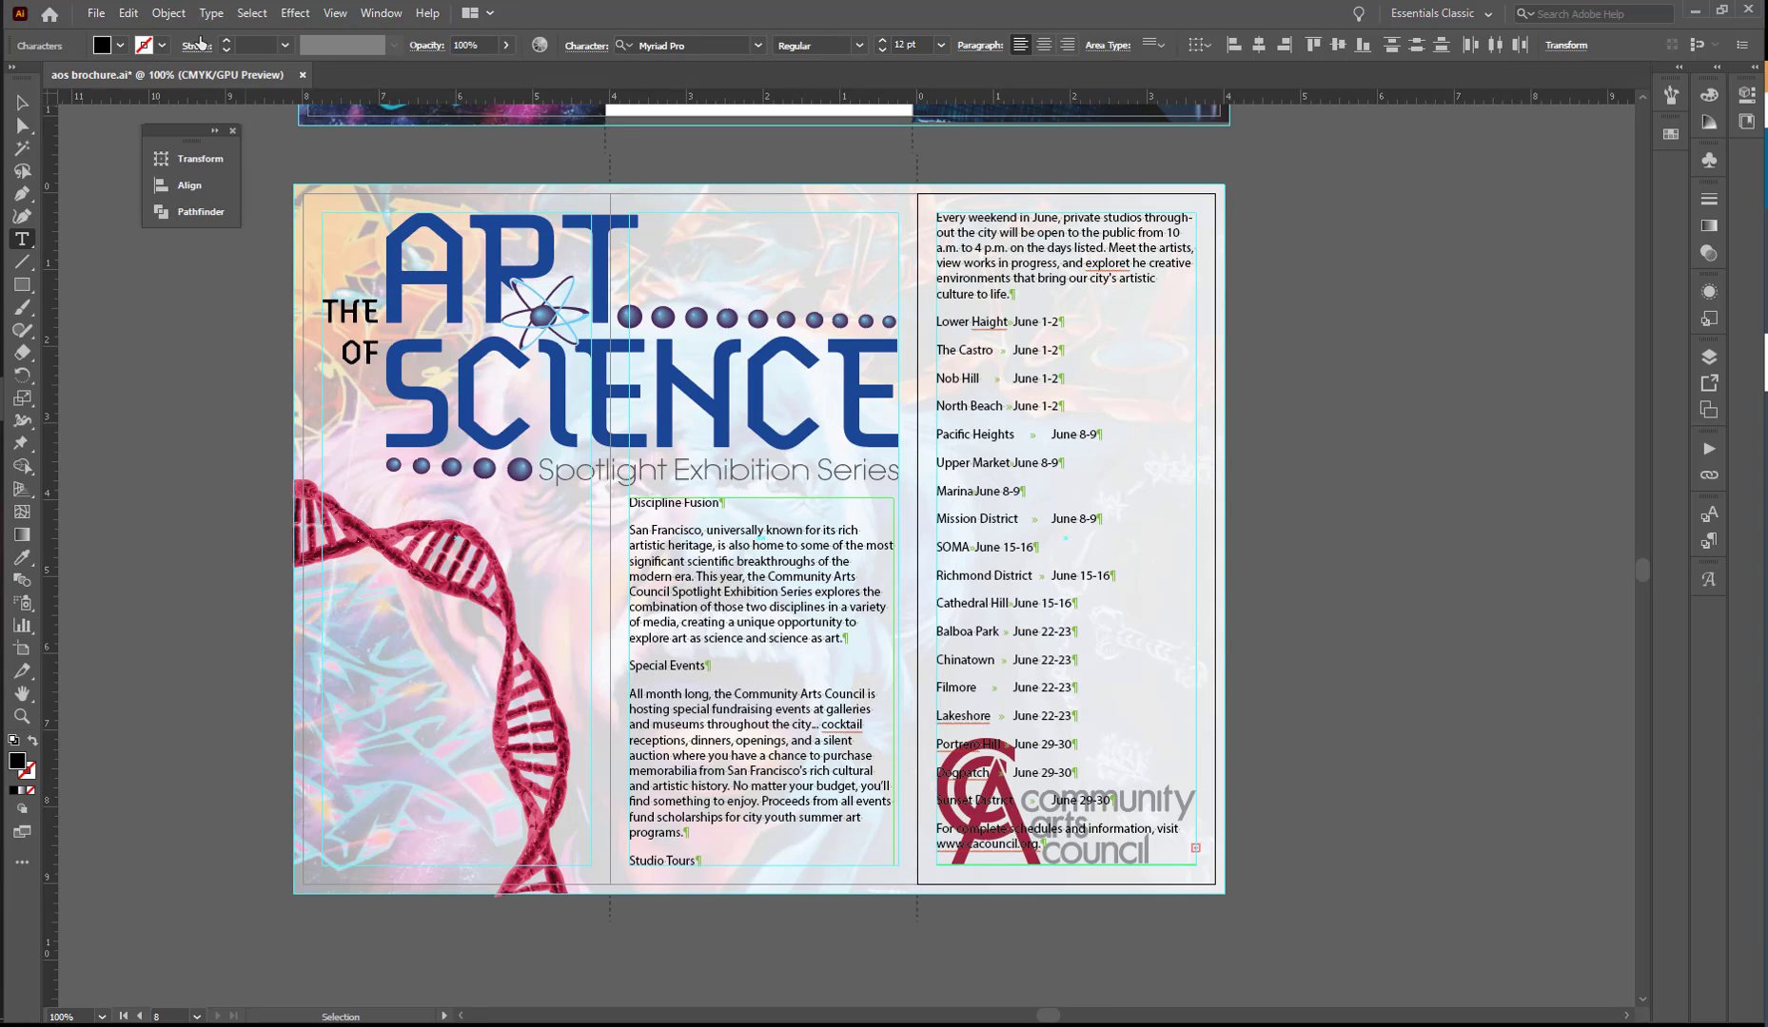
{"action": "left_click", "coordinate": [251, 13]}
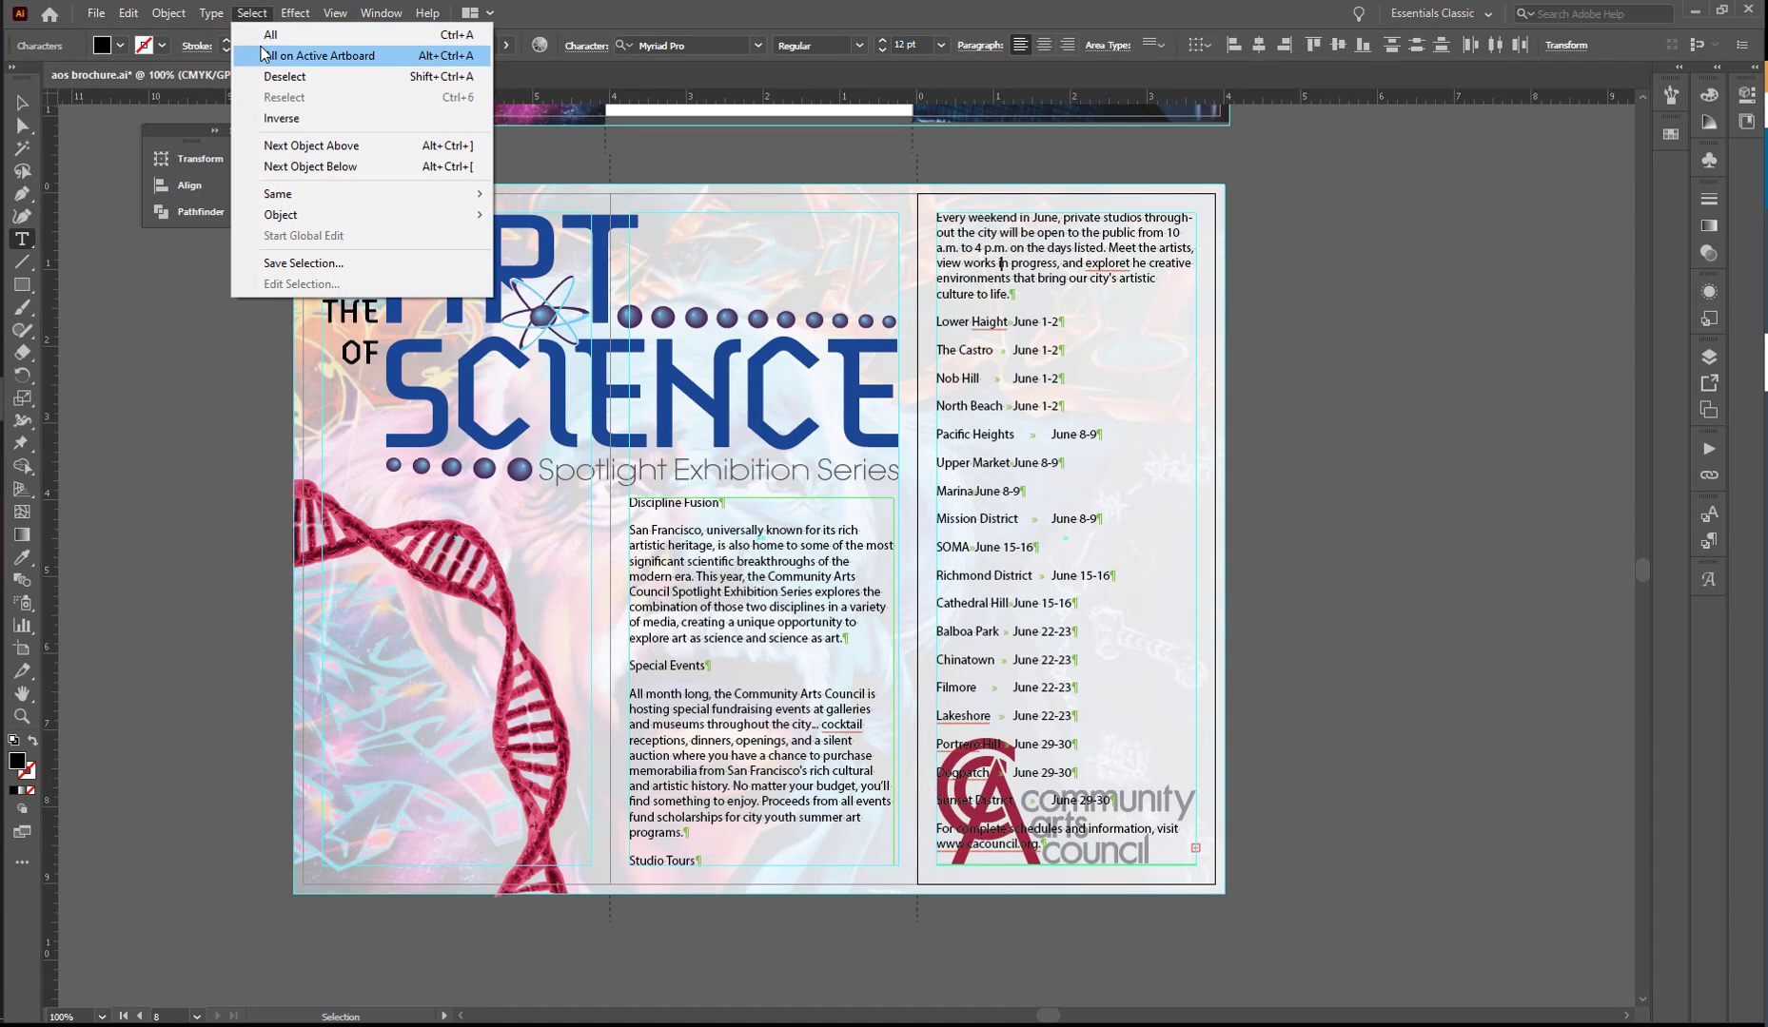
{"action": "left_click", "coordinate": [267, 35]}
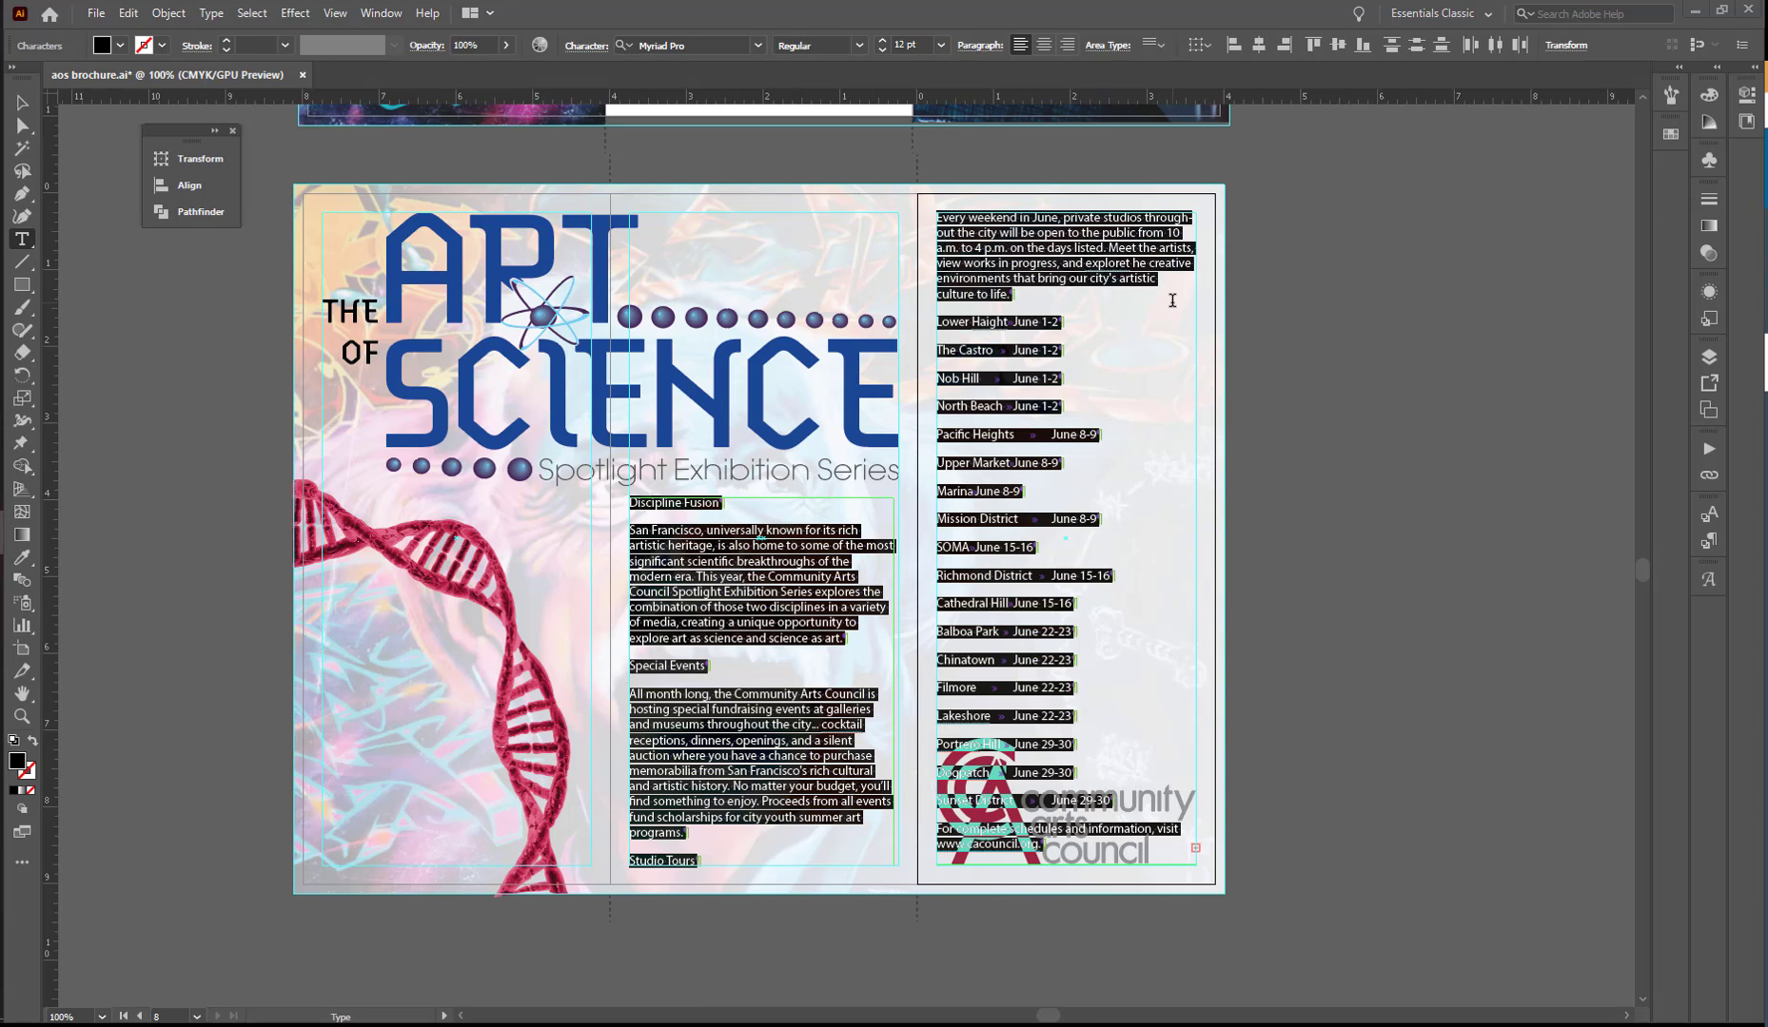
- Show the Paragraph Styles and Character Styles as one floating group beside the artboard, with Paragraph Styles in front
{"action": "left_click", "coordinate": [371, 17]}
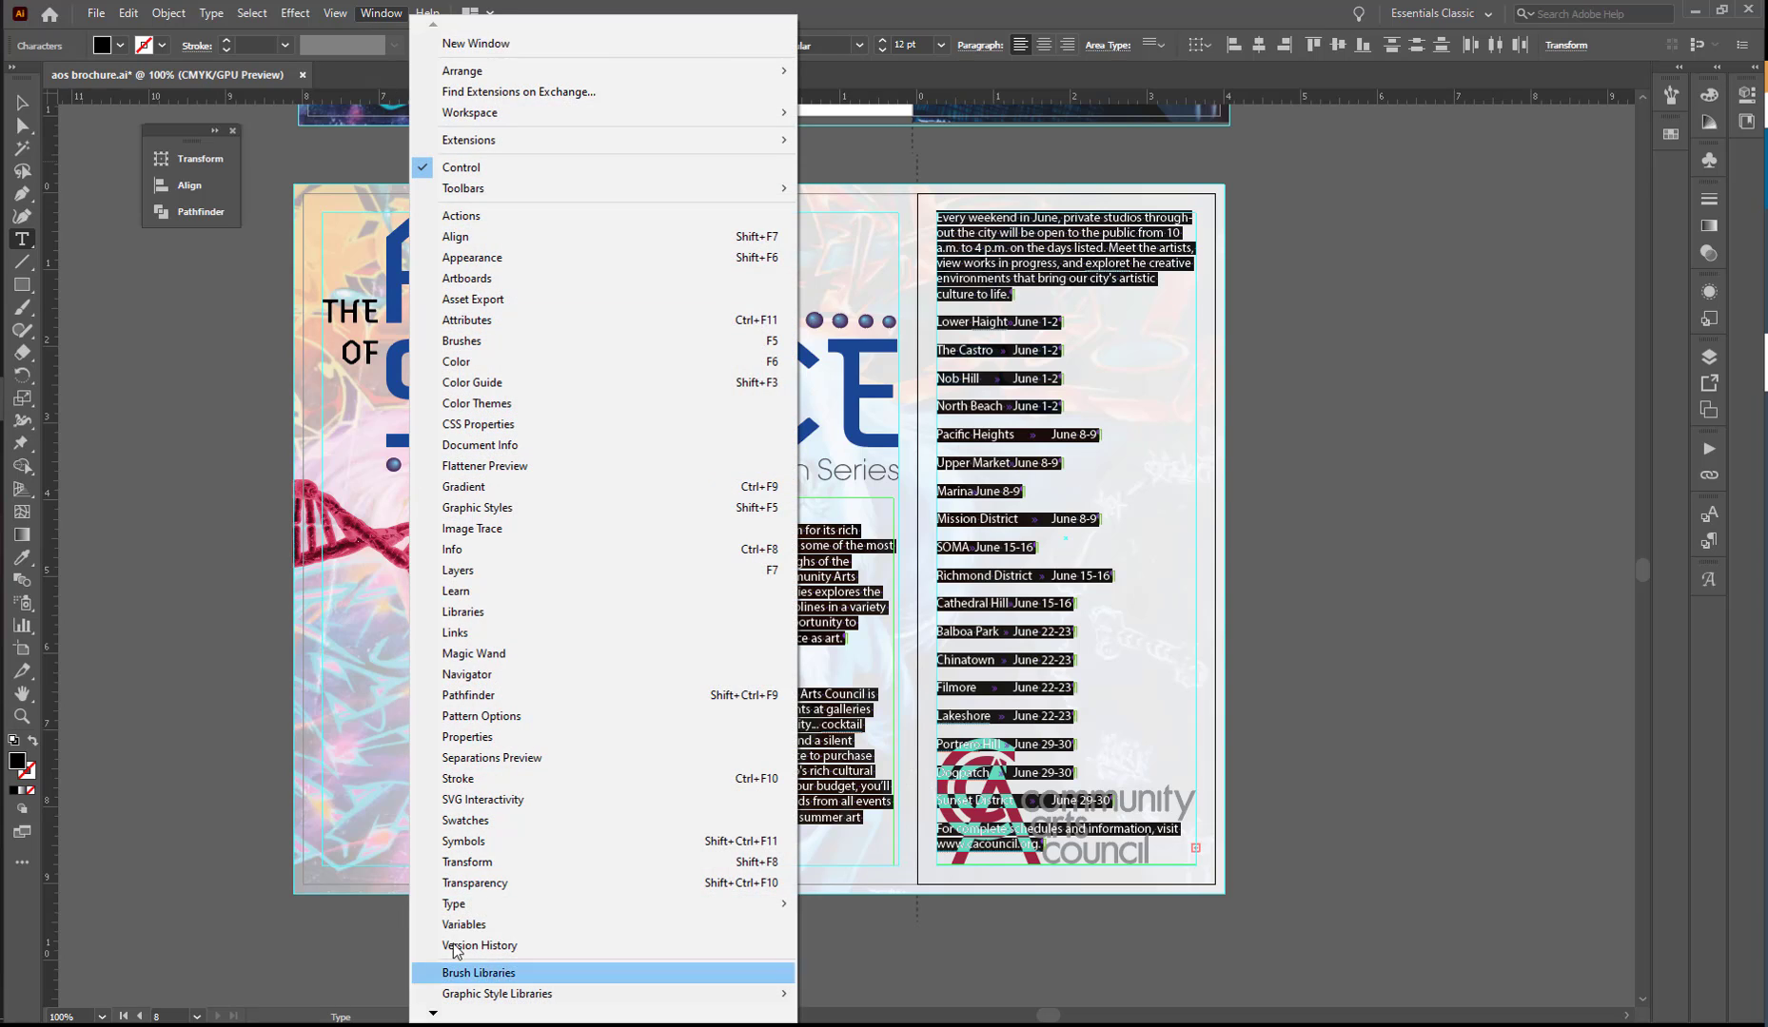
{"action": "mouse_move", "coordinate": [479, 913]}
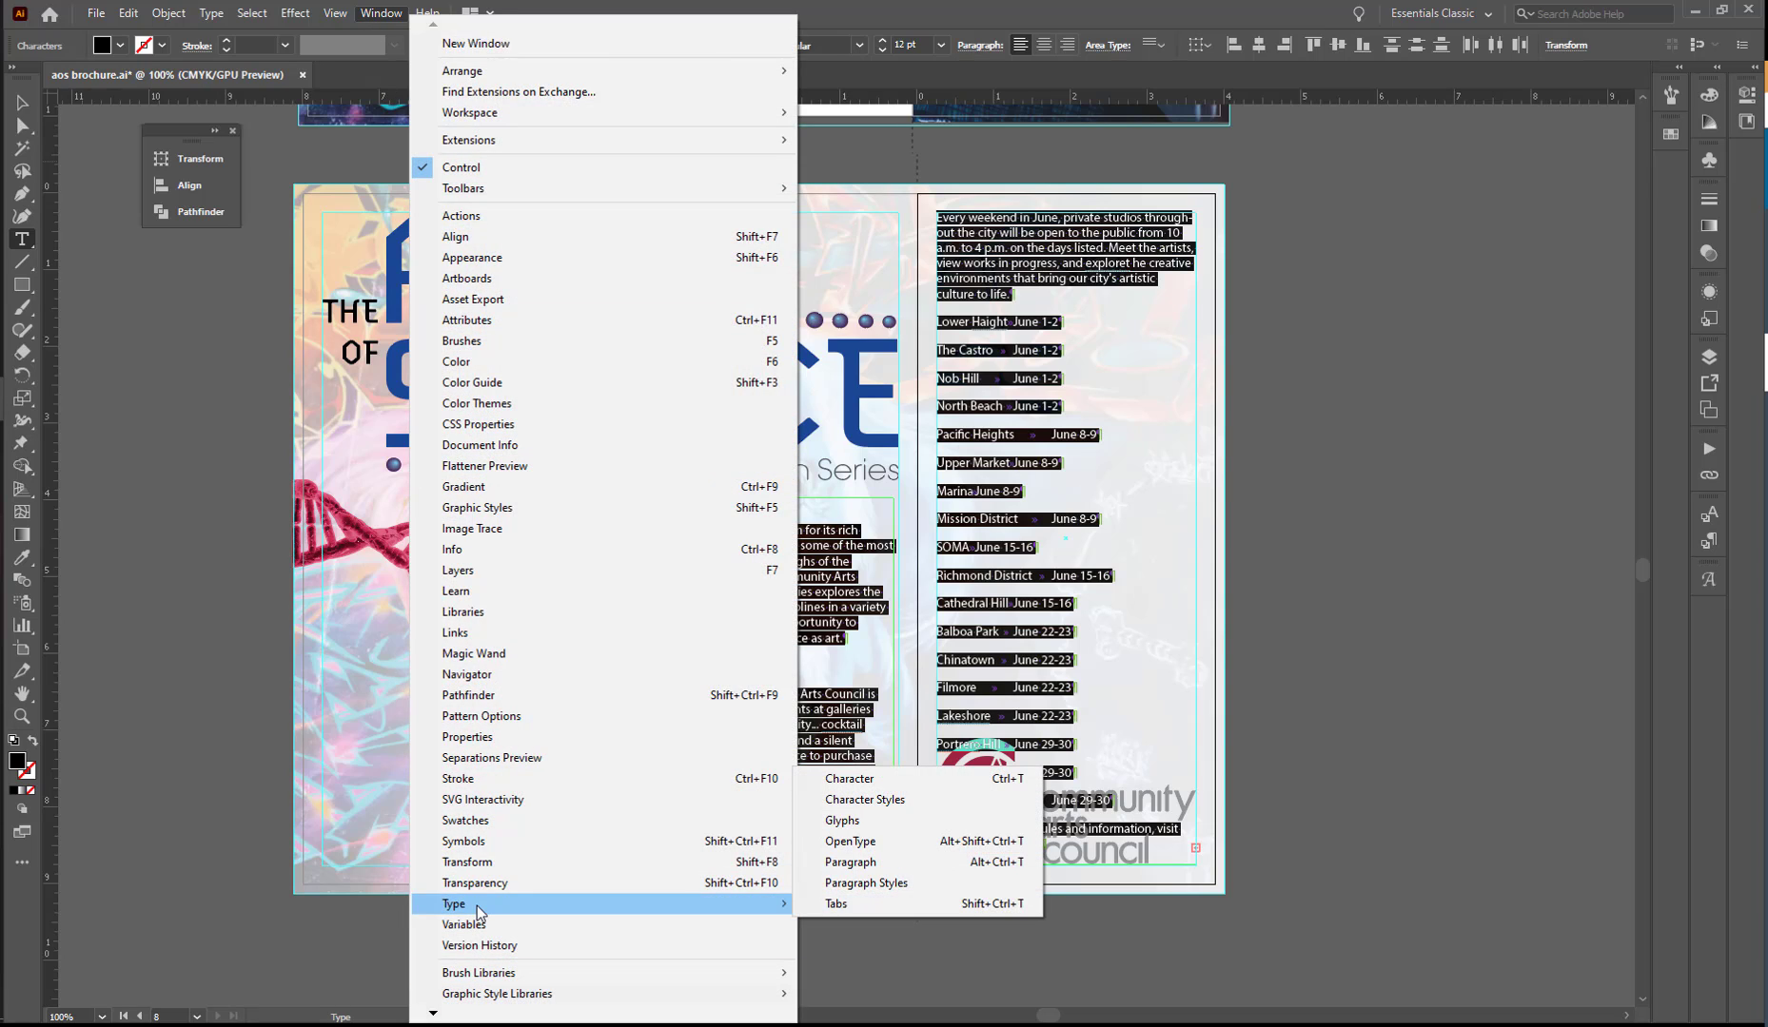
{"action": "left_click", "coordinate": [883, 885]}
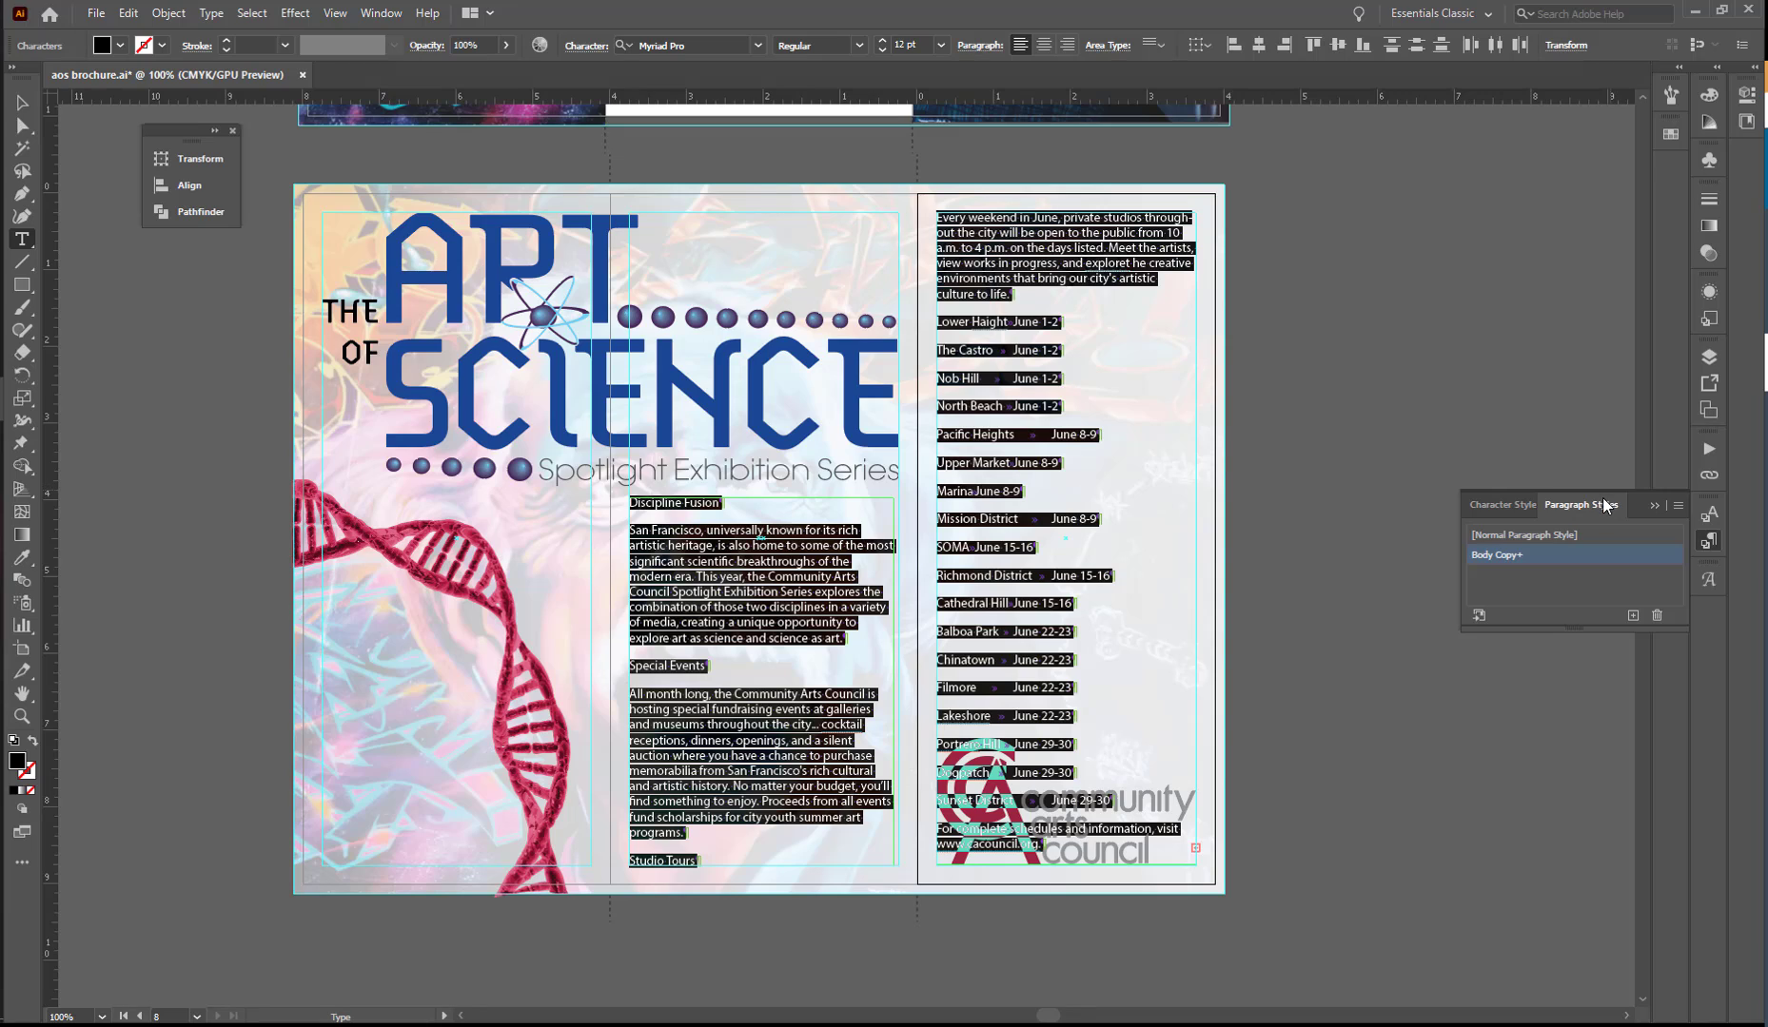
{"action": "mouse_move", "coordinate": [1606, 497]}
{"action": "left_mouse_down"}
{"action": "mouse_move", "coordinate": [1519, 395]}
{"action": "mouse_move", "coordinate": [1493, 328]}
{"action": "mouse_move", "coordinate": [1545, 495]}
{"action": "mouse_move", "coordinate": [1526, 376]}
{"action": "mouse_move", "coordinate": [1615, 502]}
{"action": "left_mouse_up"}
{"action": "left_click_drag", "start_coordinate": [1580, 505], "coordinate": [1366, 160]}
{"action": "left_click_drag", "start_coordinate": [1520, 506], "coordinate": [1380, 172]}
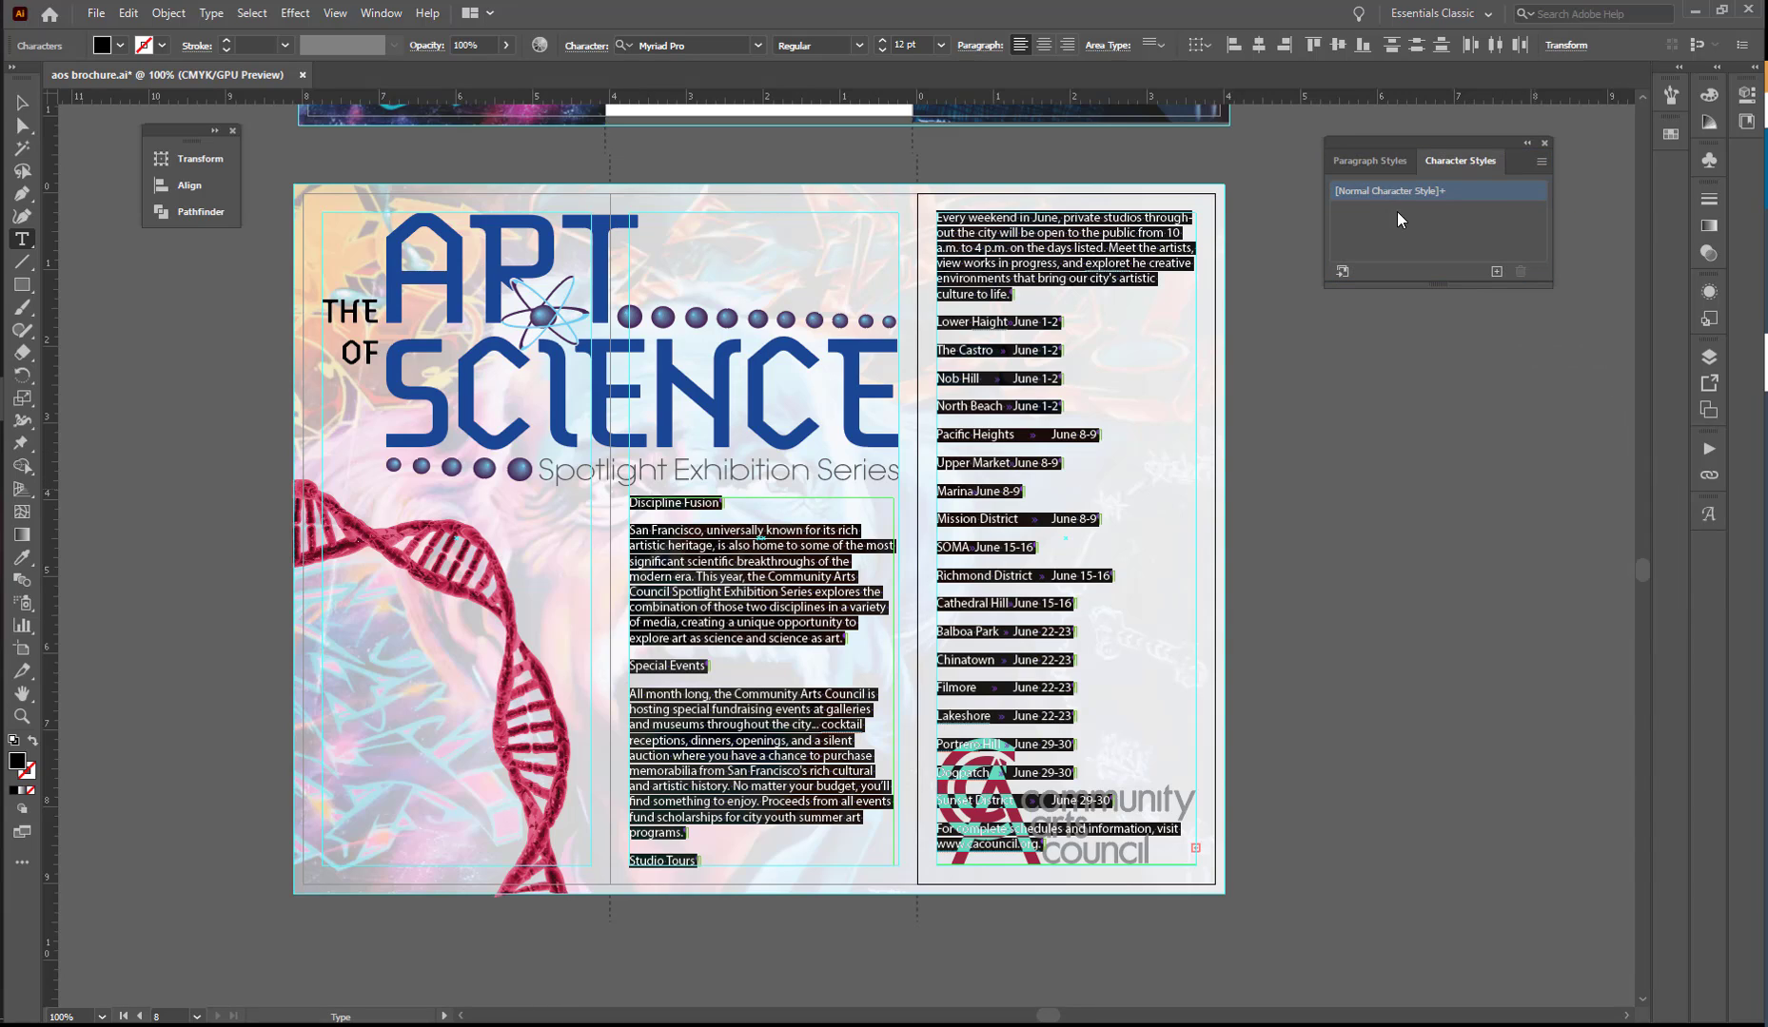
{"action": "left_click", "coordinate": [1361, 163]}
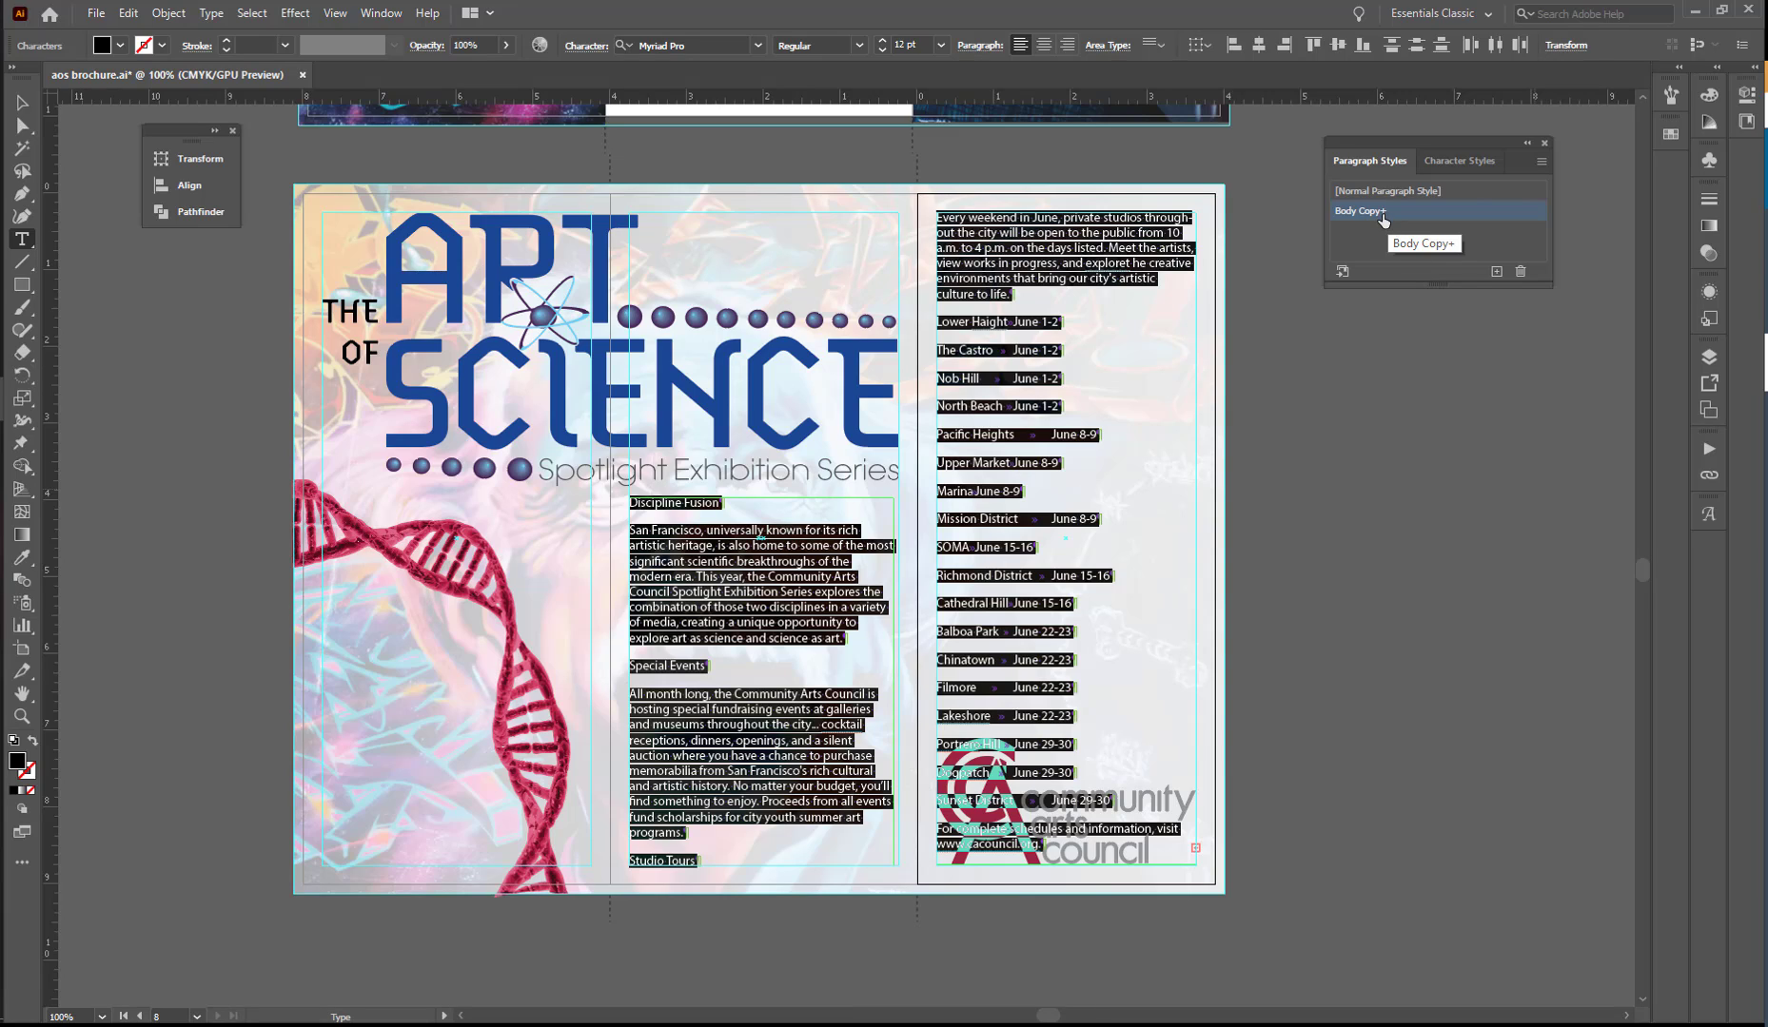
- Clear the Body Copy style overrides from the selected story text and deselect it
{"action": "left_click", "coordinate": [1540, 162]}
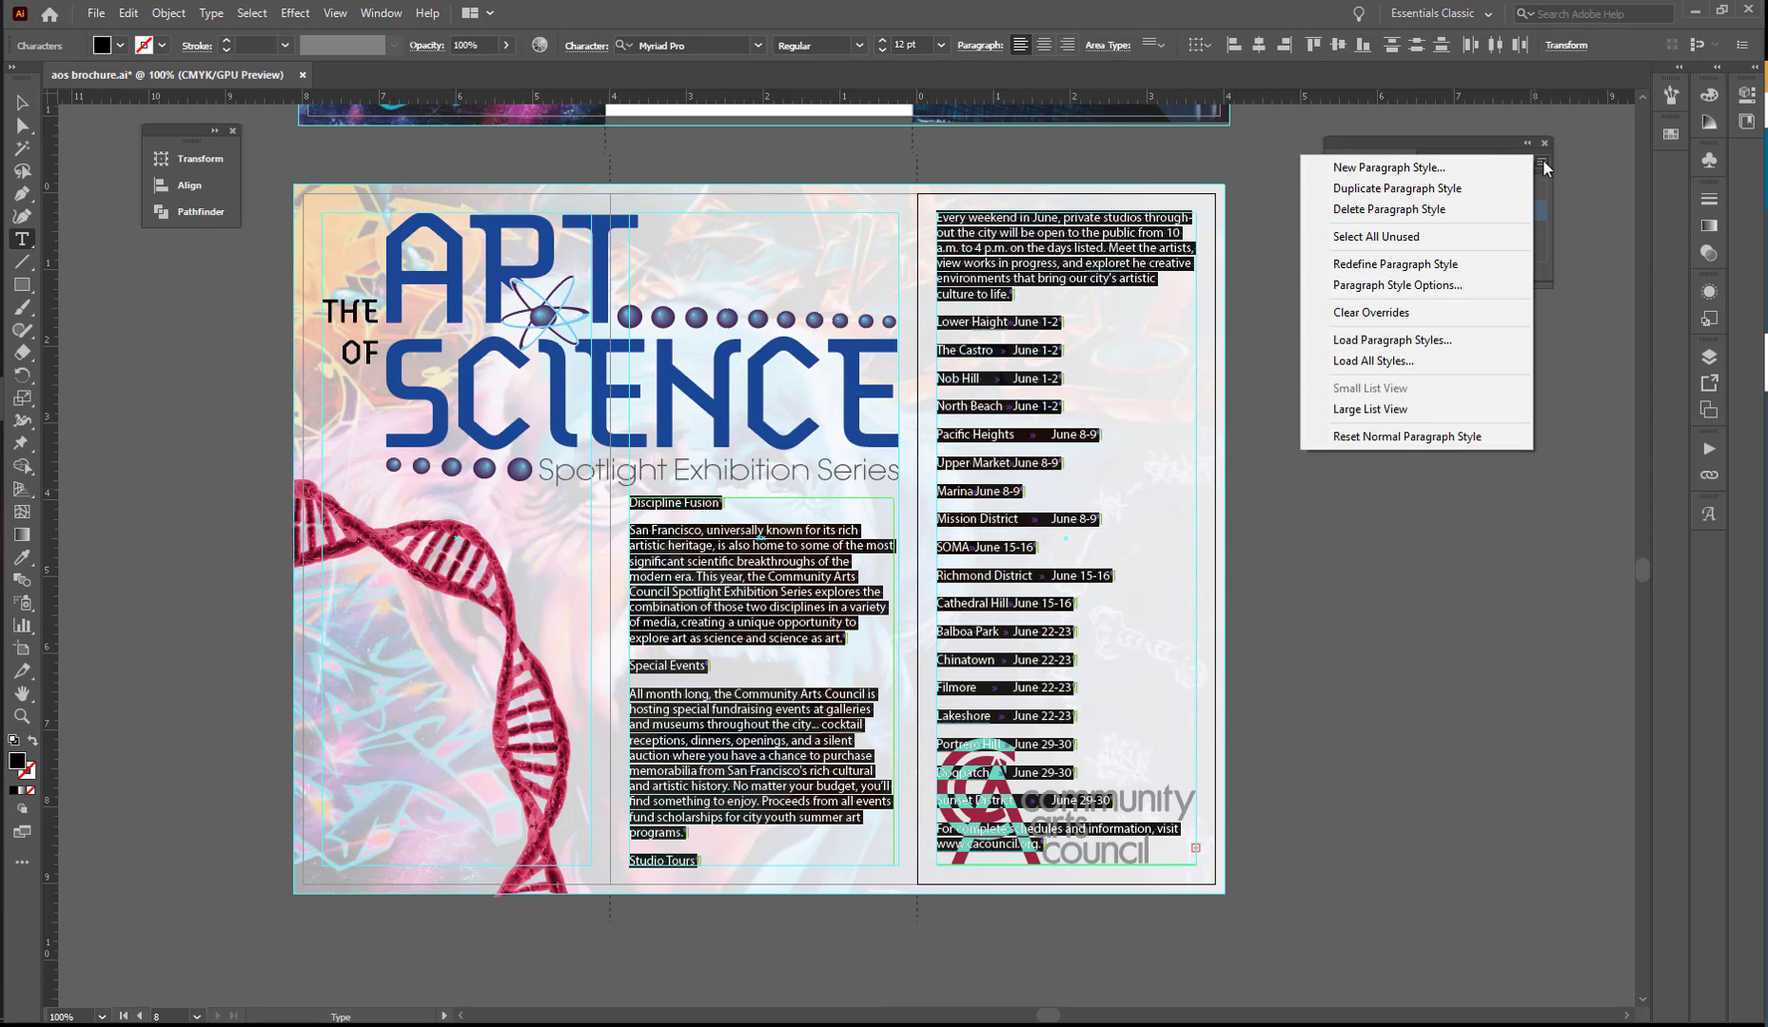
{"action": "left_click", "coordinate": [1386, 312]}
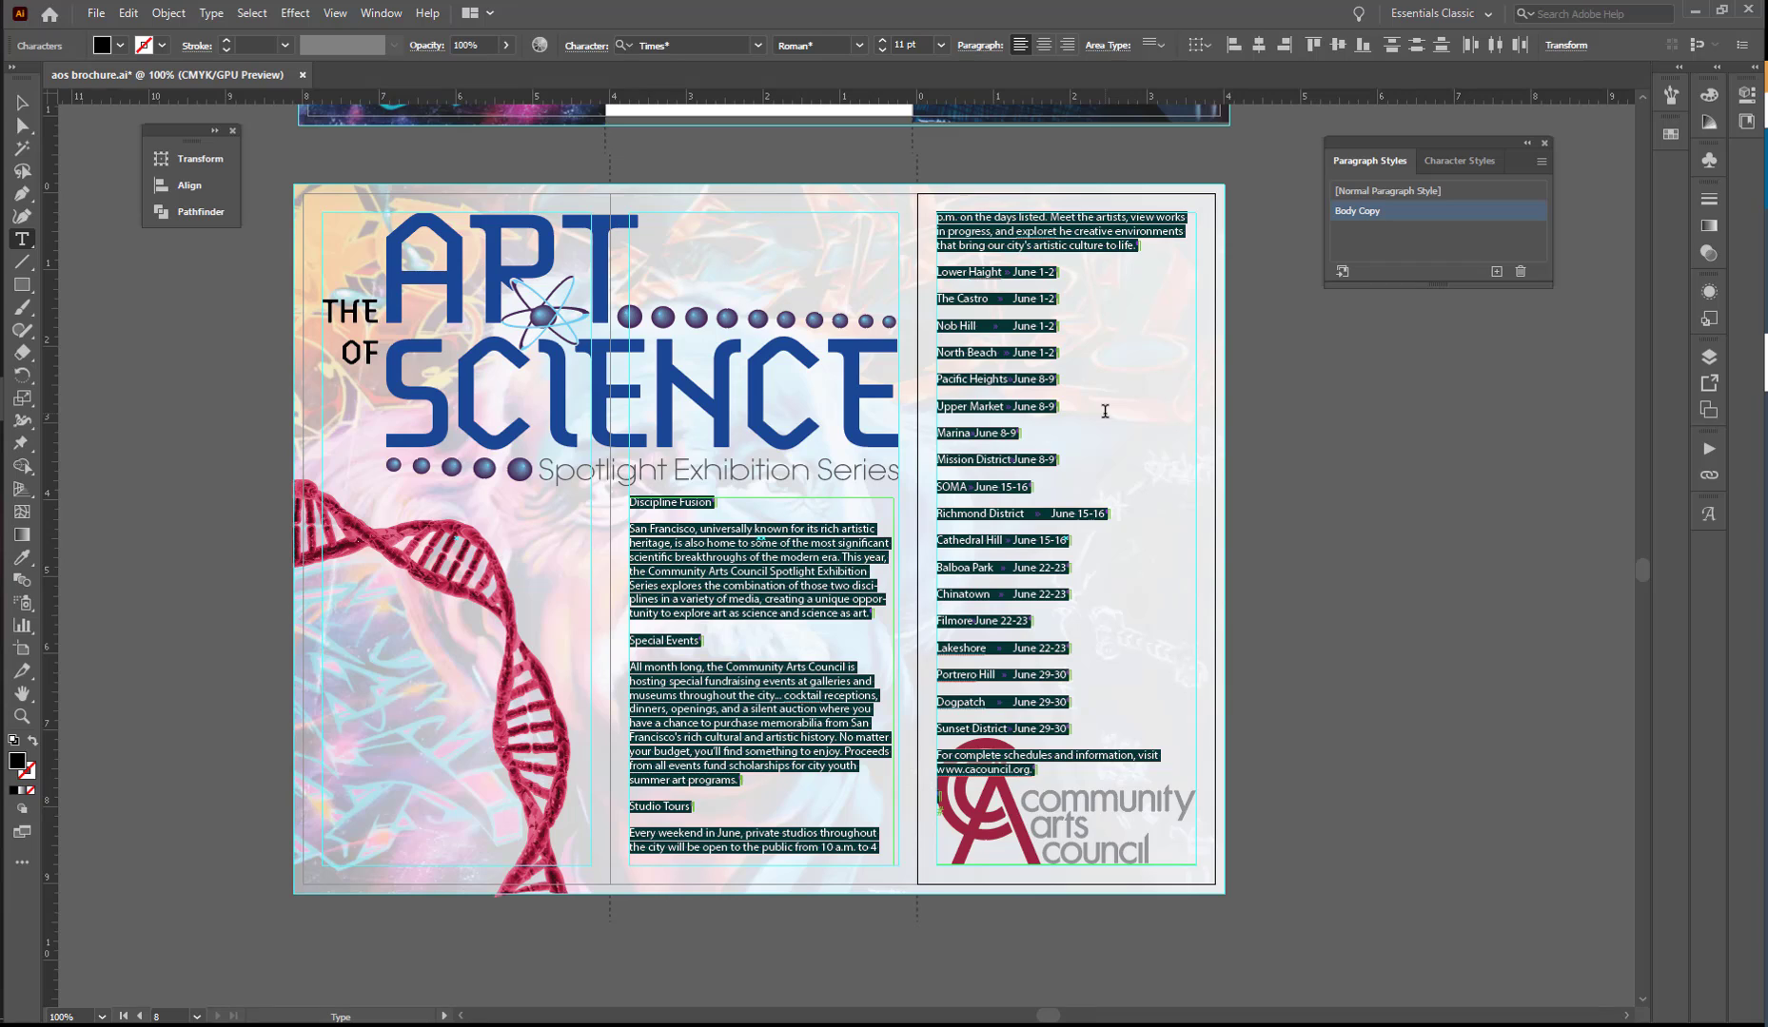
{"action": "key", "text": "ctrl+shift+a"}
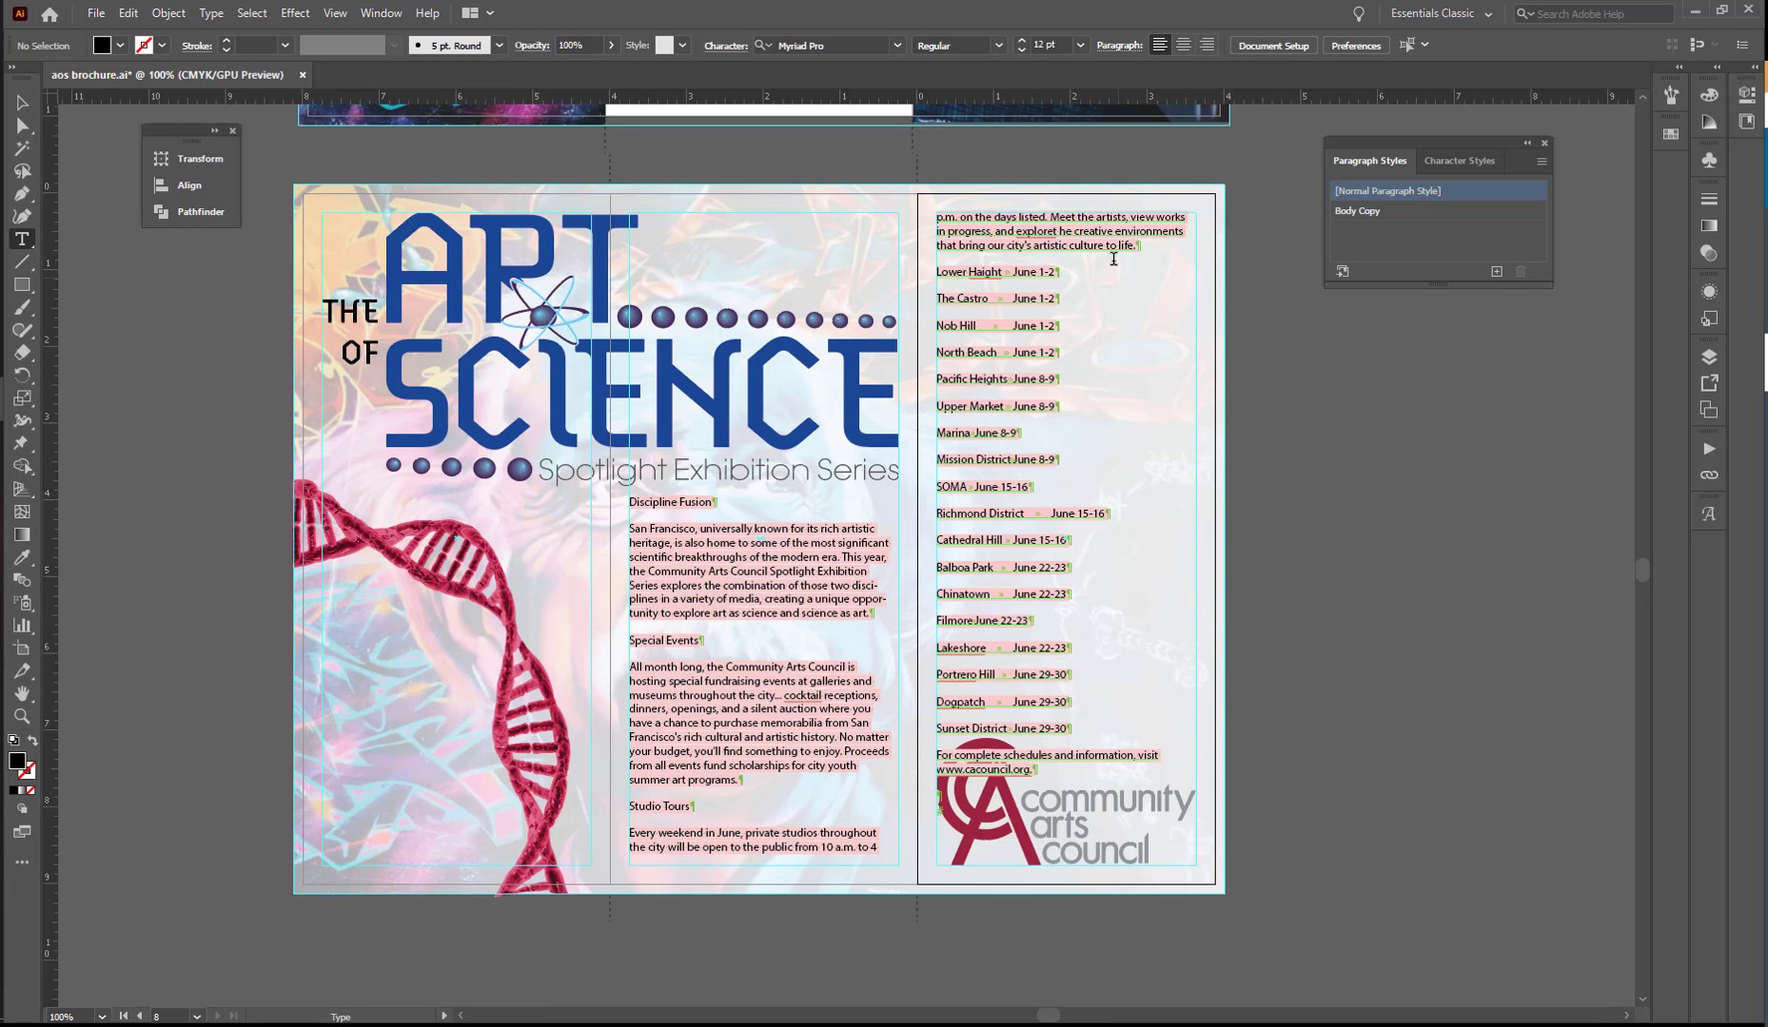
- Edit the Body Copy paragraph style with the artwork in view and set its font family to ATC Onyx
{"action": "left_click", "coordinate": [1389, 211]}
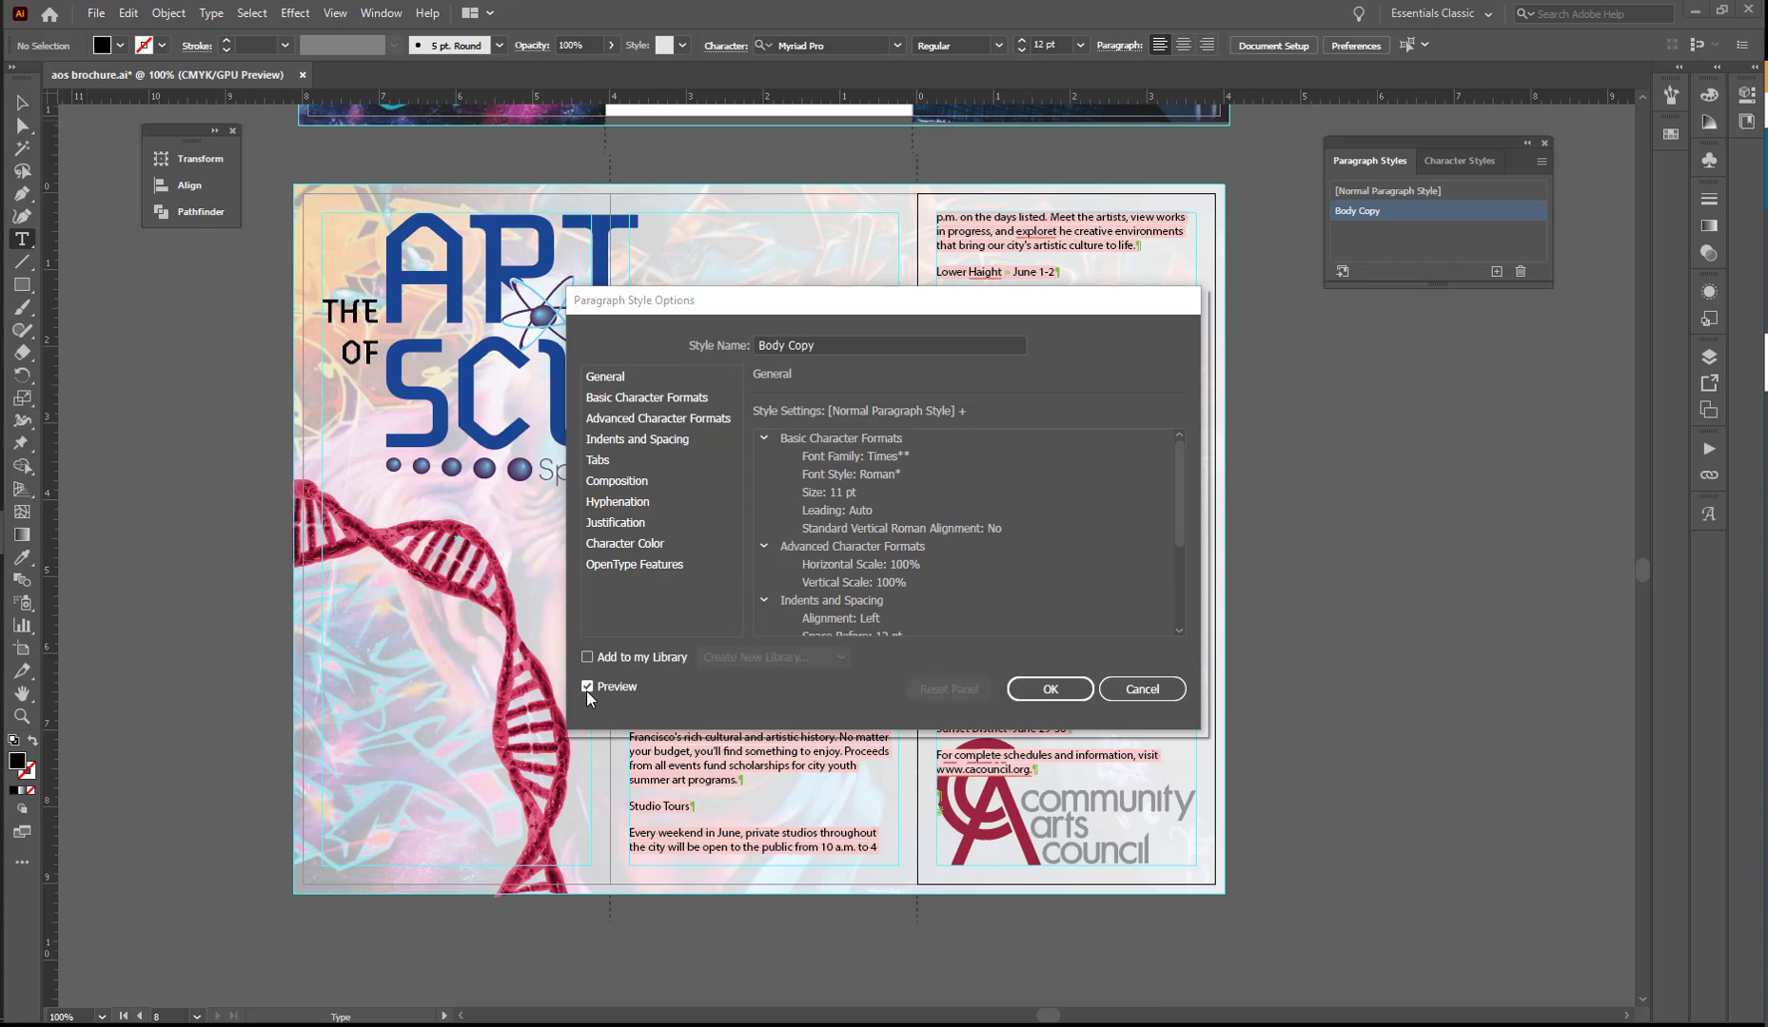
{"action": "left_click_drag", "start_coordinate": [915, 299], "coordinate": [550, 219]}
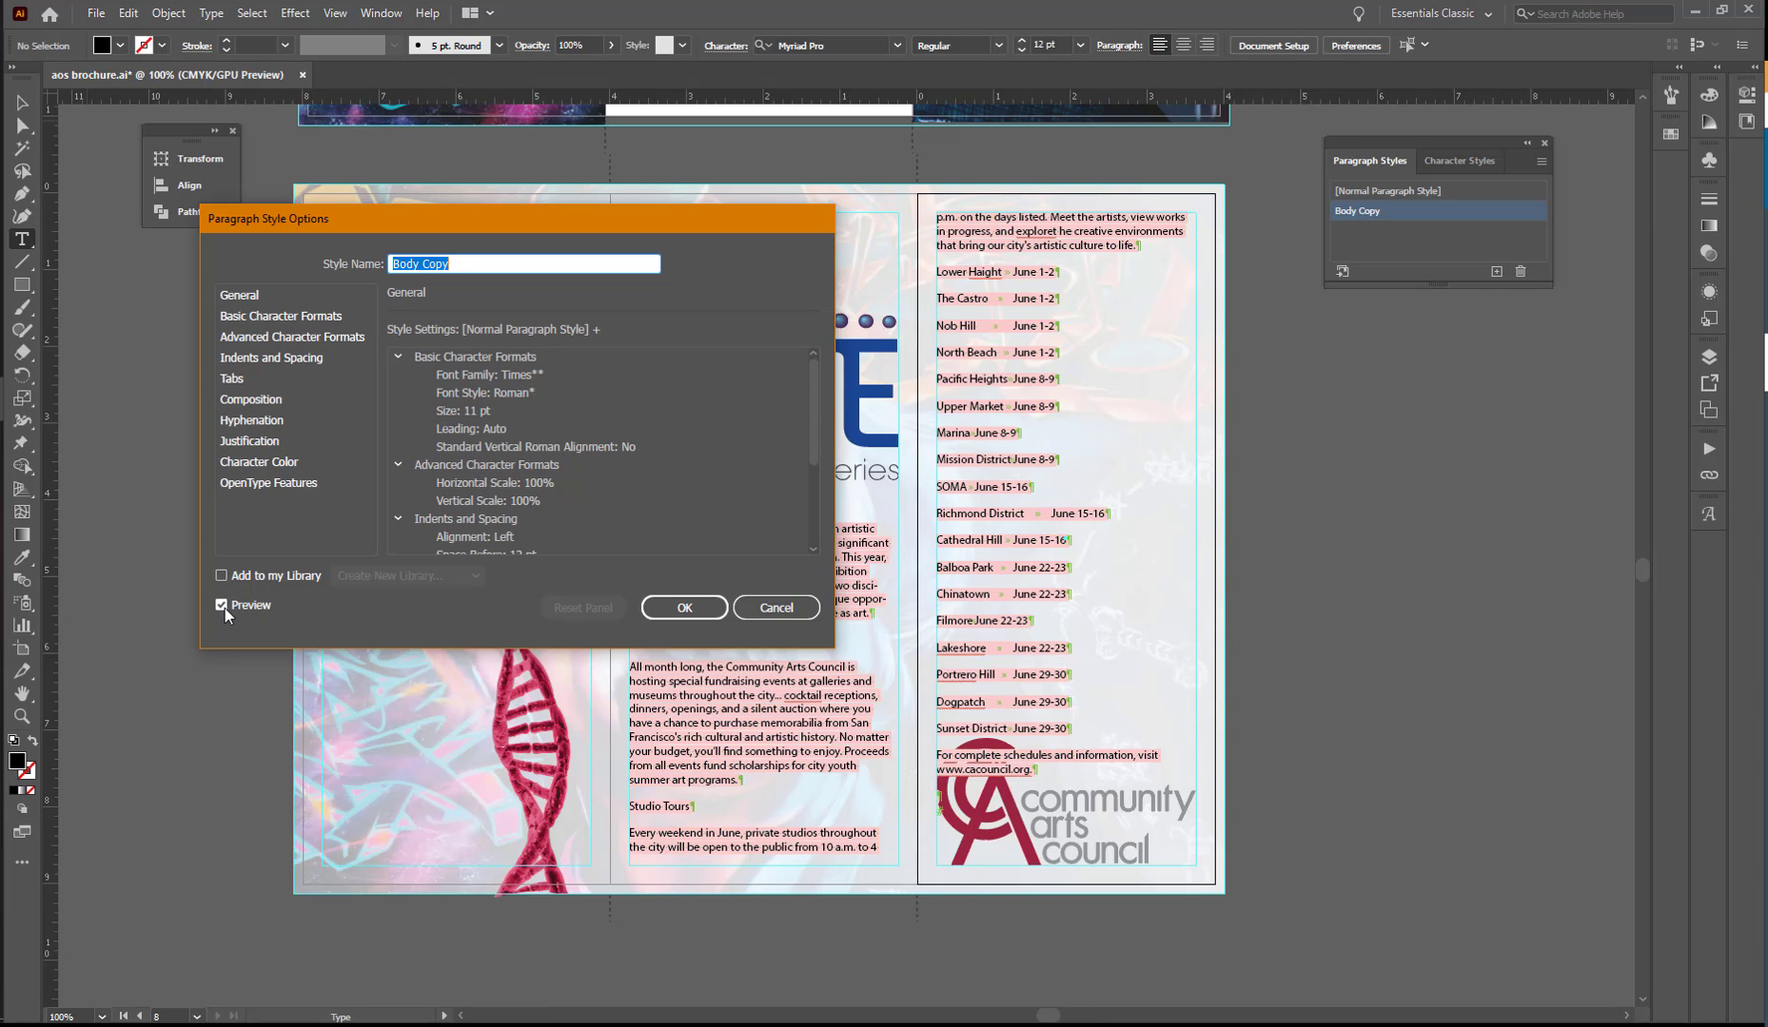
{"action": "left_click", "coordinate": [279, 316]}
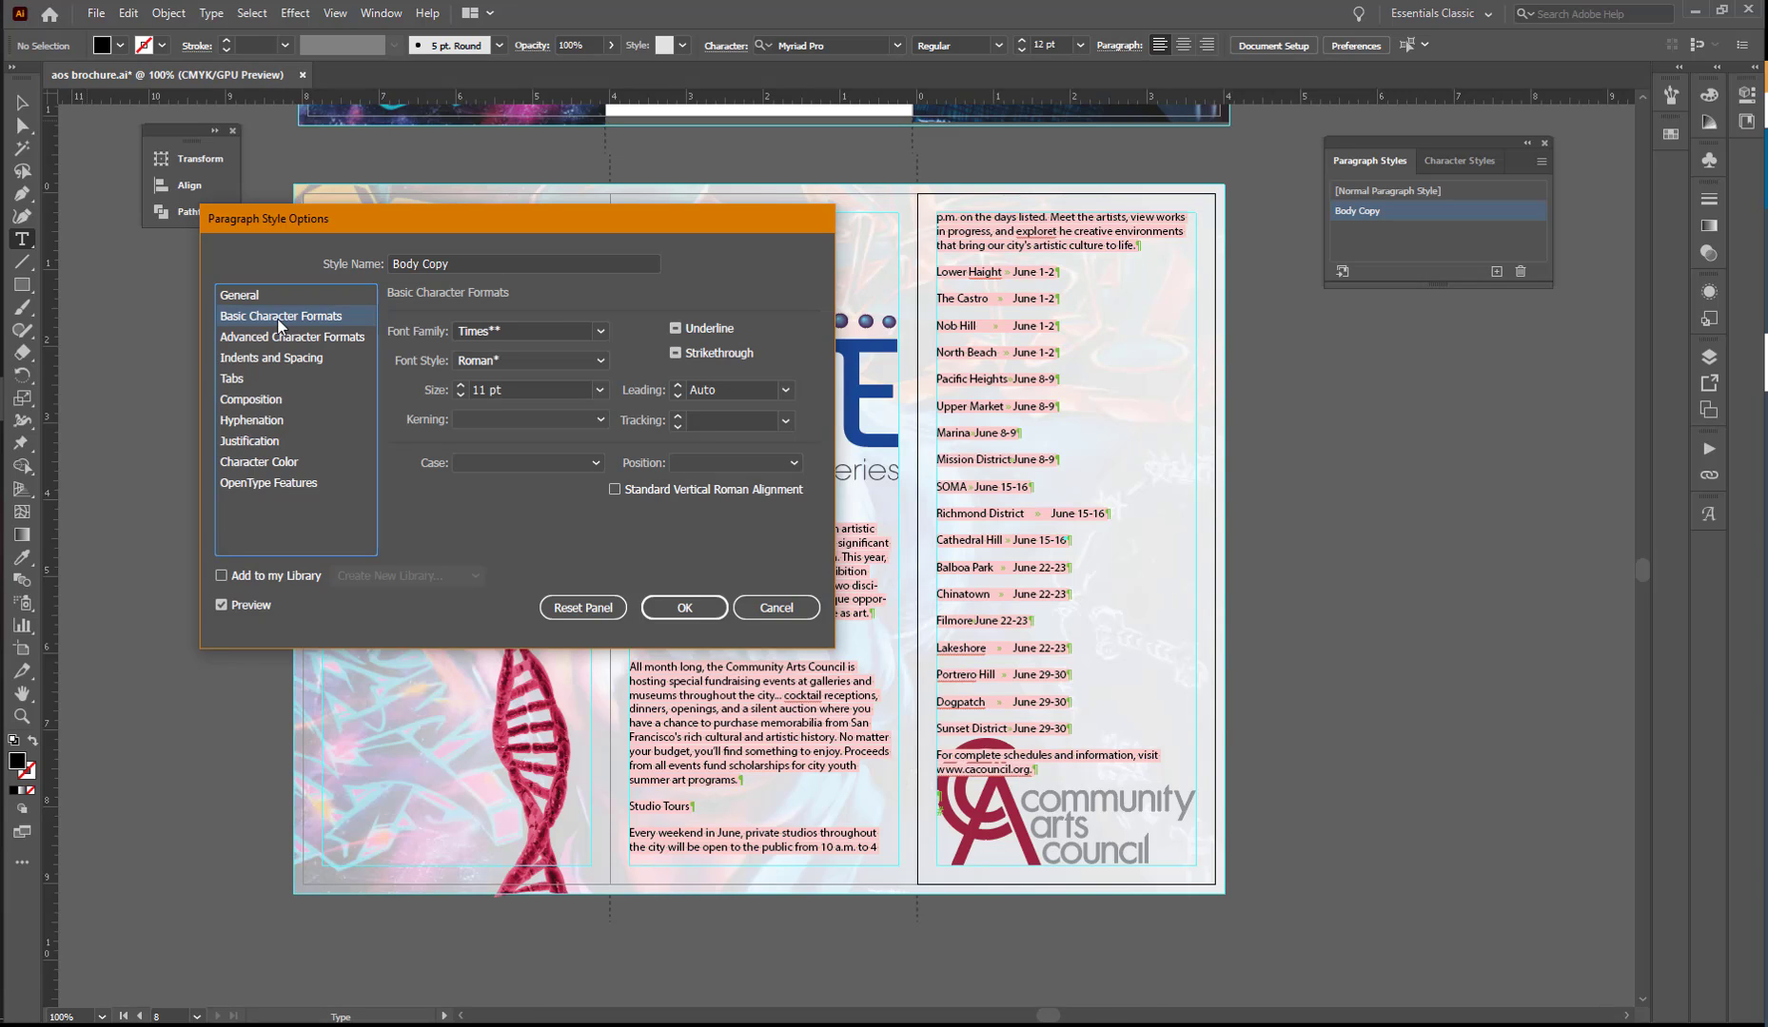
{"action": "left_click", "coordinate": [501, 333]}
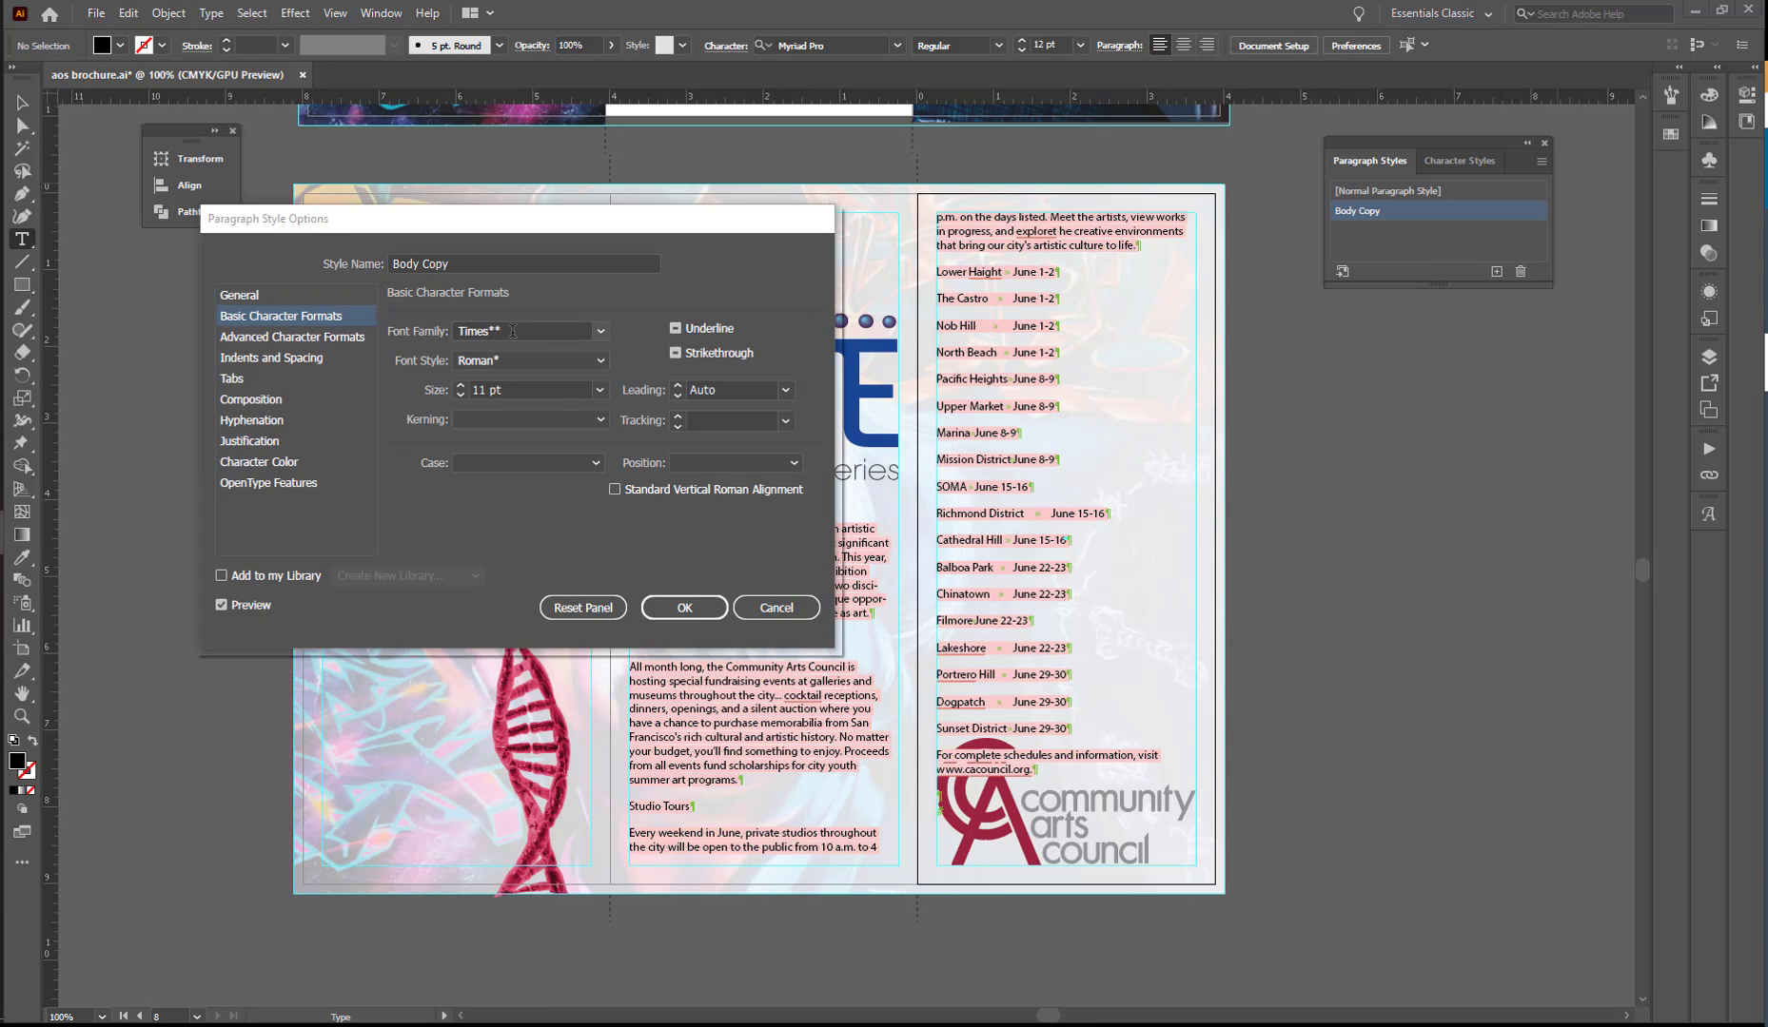
{"action": "left_click", "coordinate": [513, 331]}
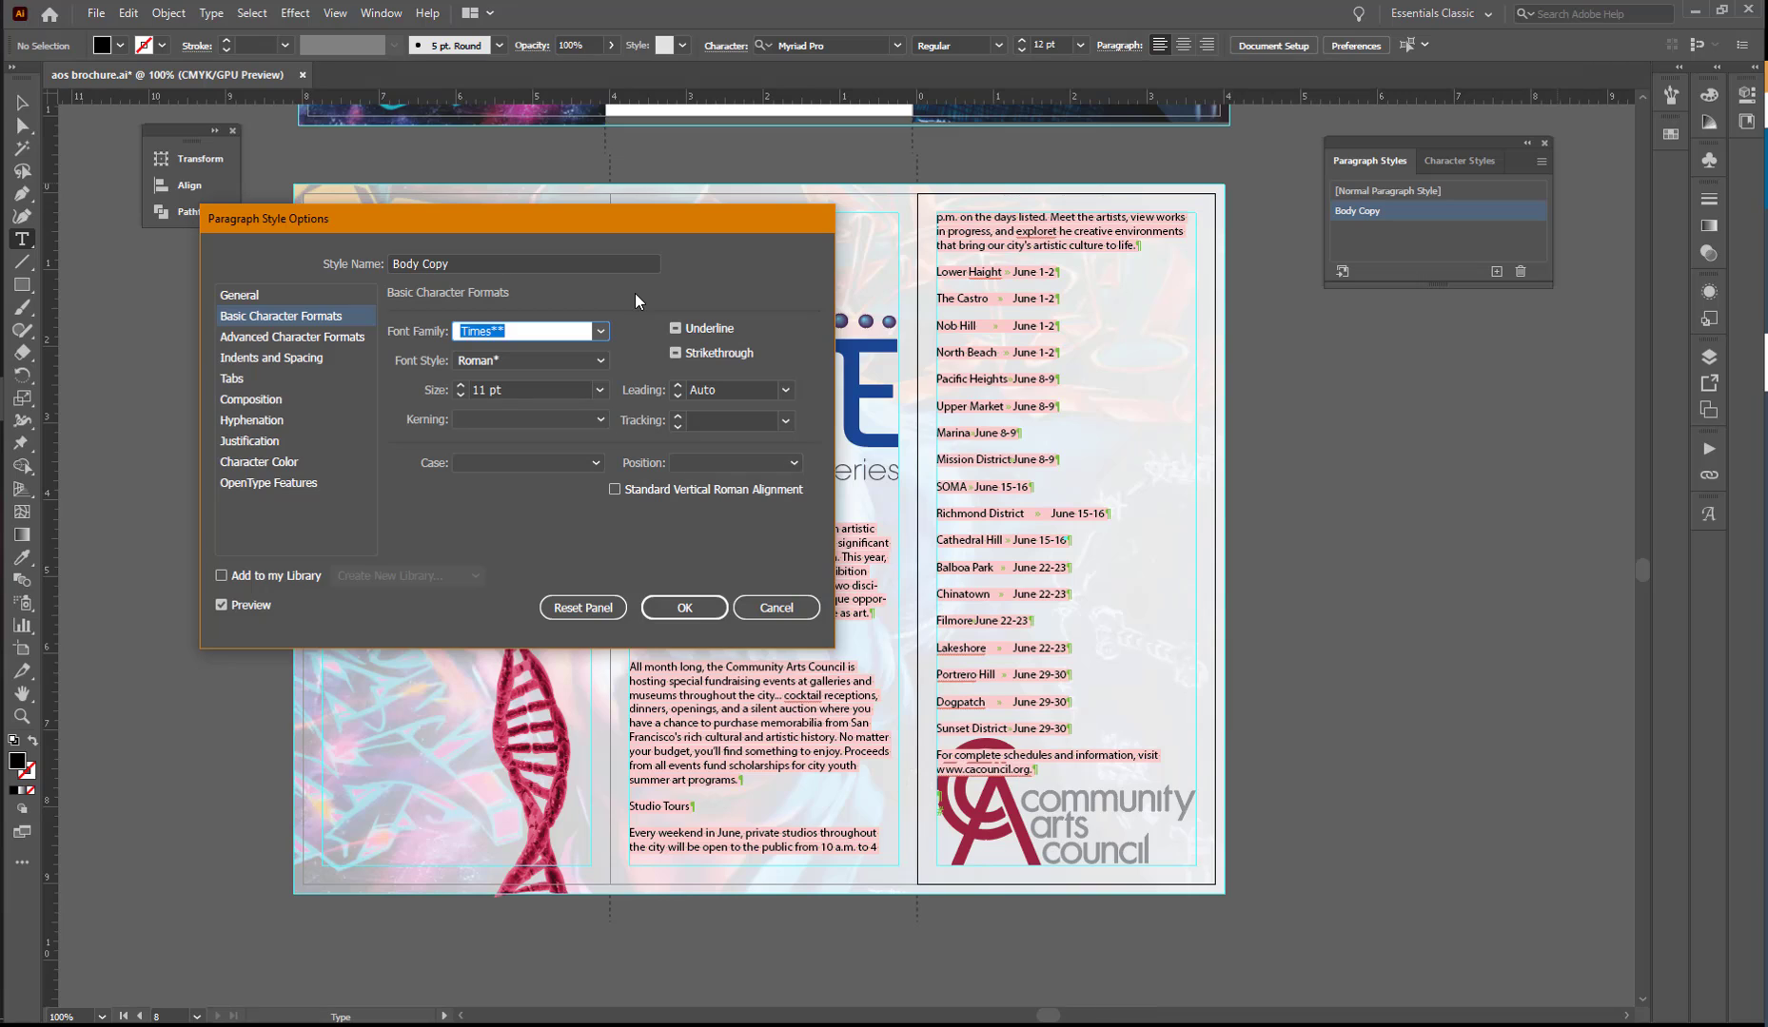
{"action": "type", "text": "ATC Agate"}
{"action": "left_click", "coordinate": [599, 330]}
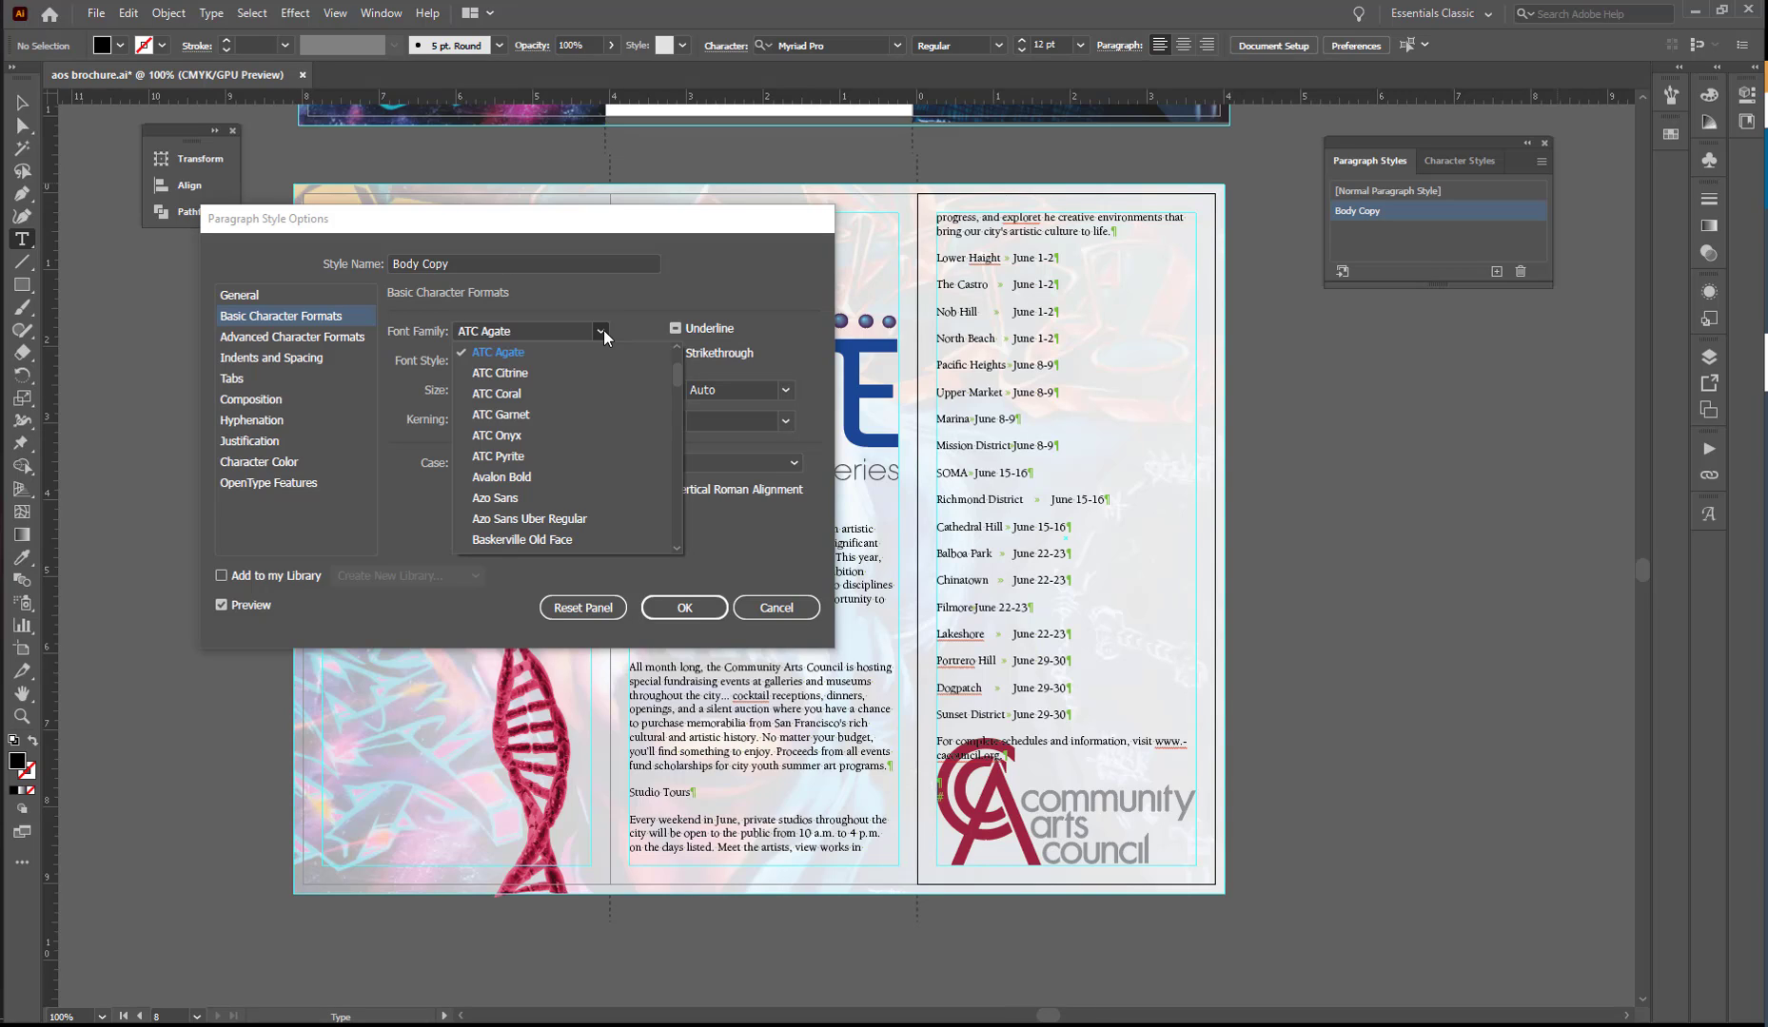
{"action": "key", "text": "Escape"}
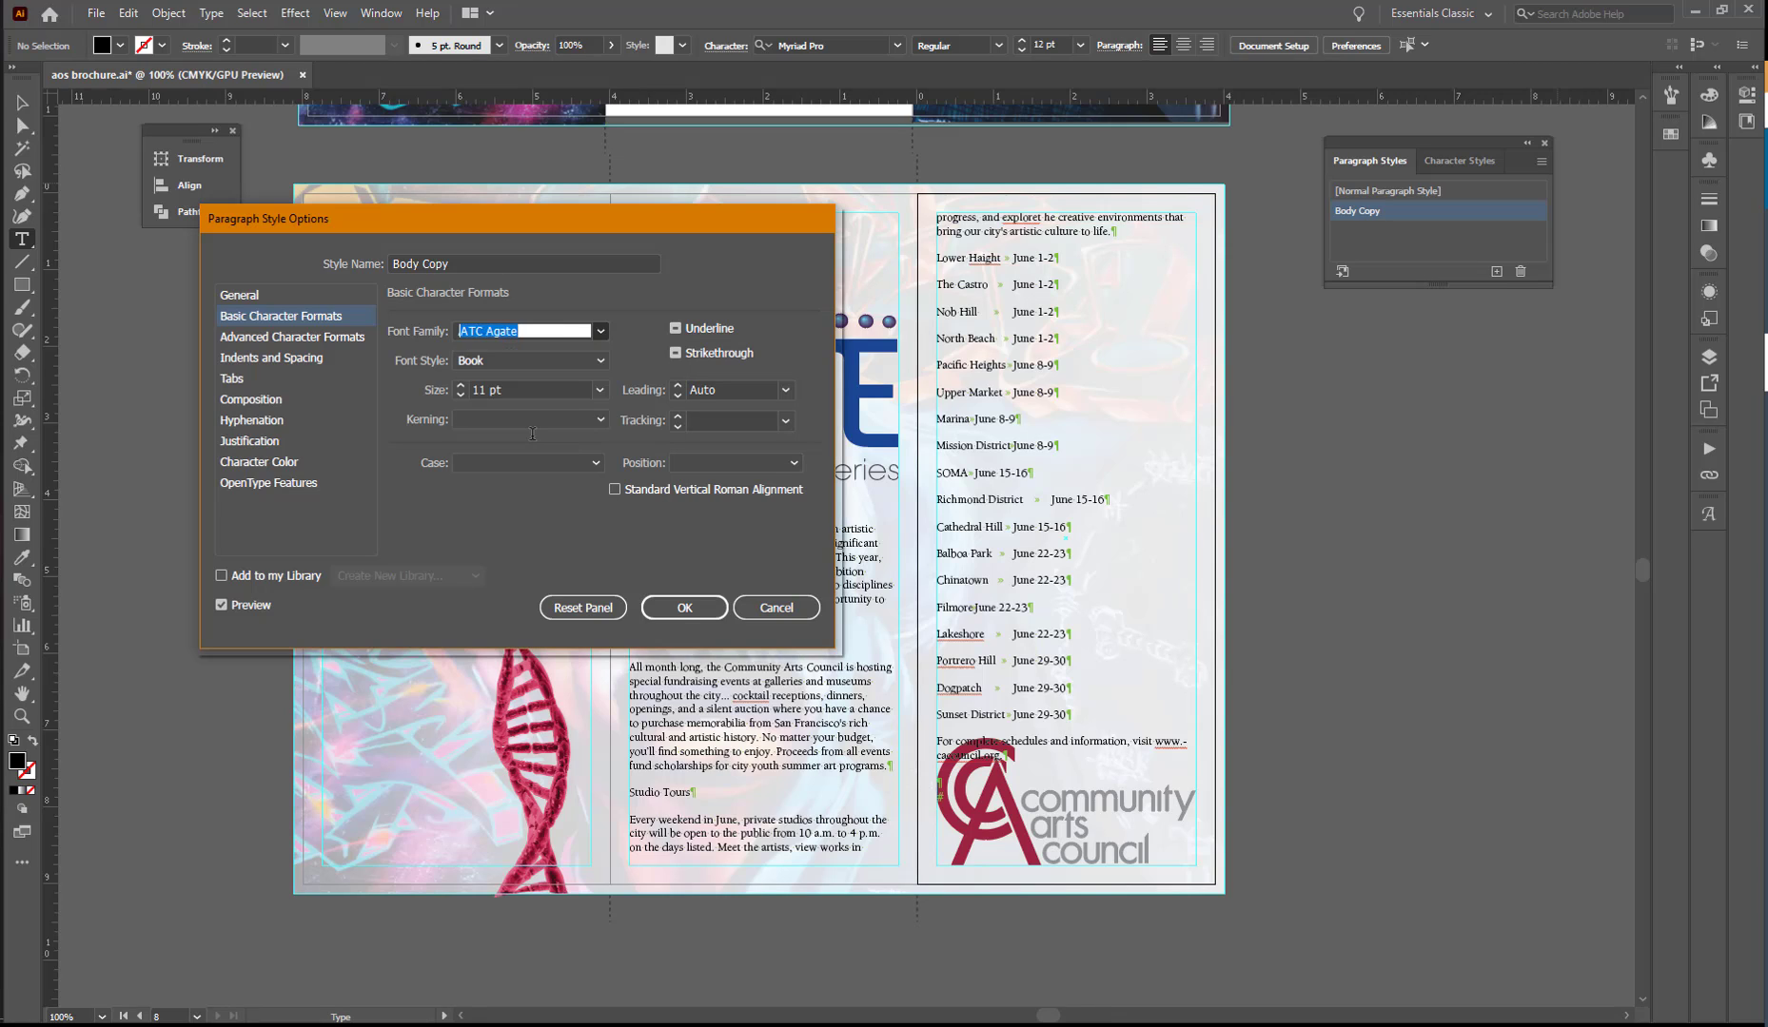
{"action": "key", "text": "Down"}
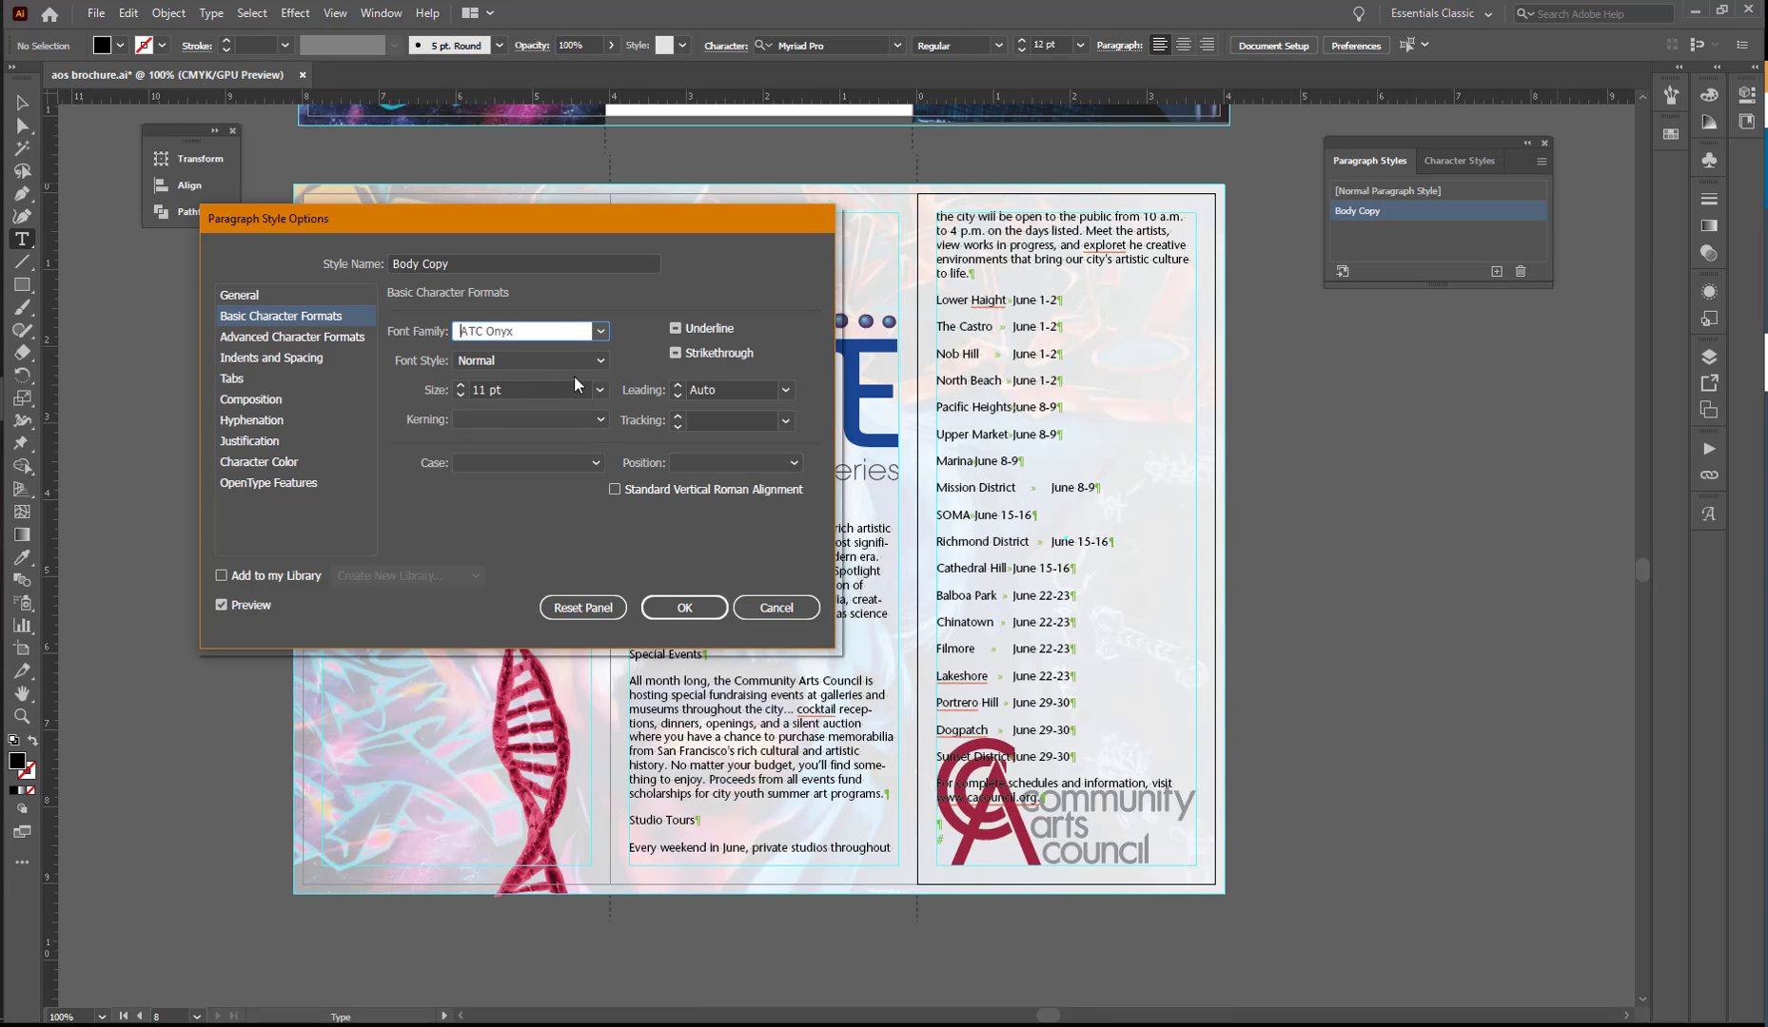
- Set the Body Copy style's font size to 12 pt and its leading to 15 pt
{"action": "left_click", "coordinate": [465, 390]}
{"action": "left_click", "coordinate": [461, 385]}
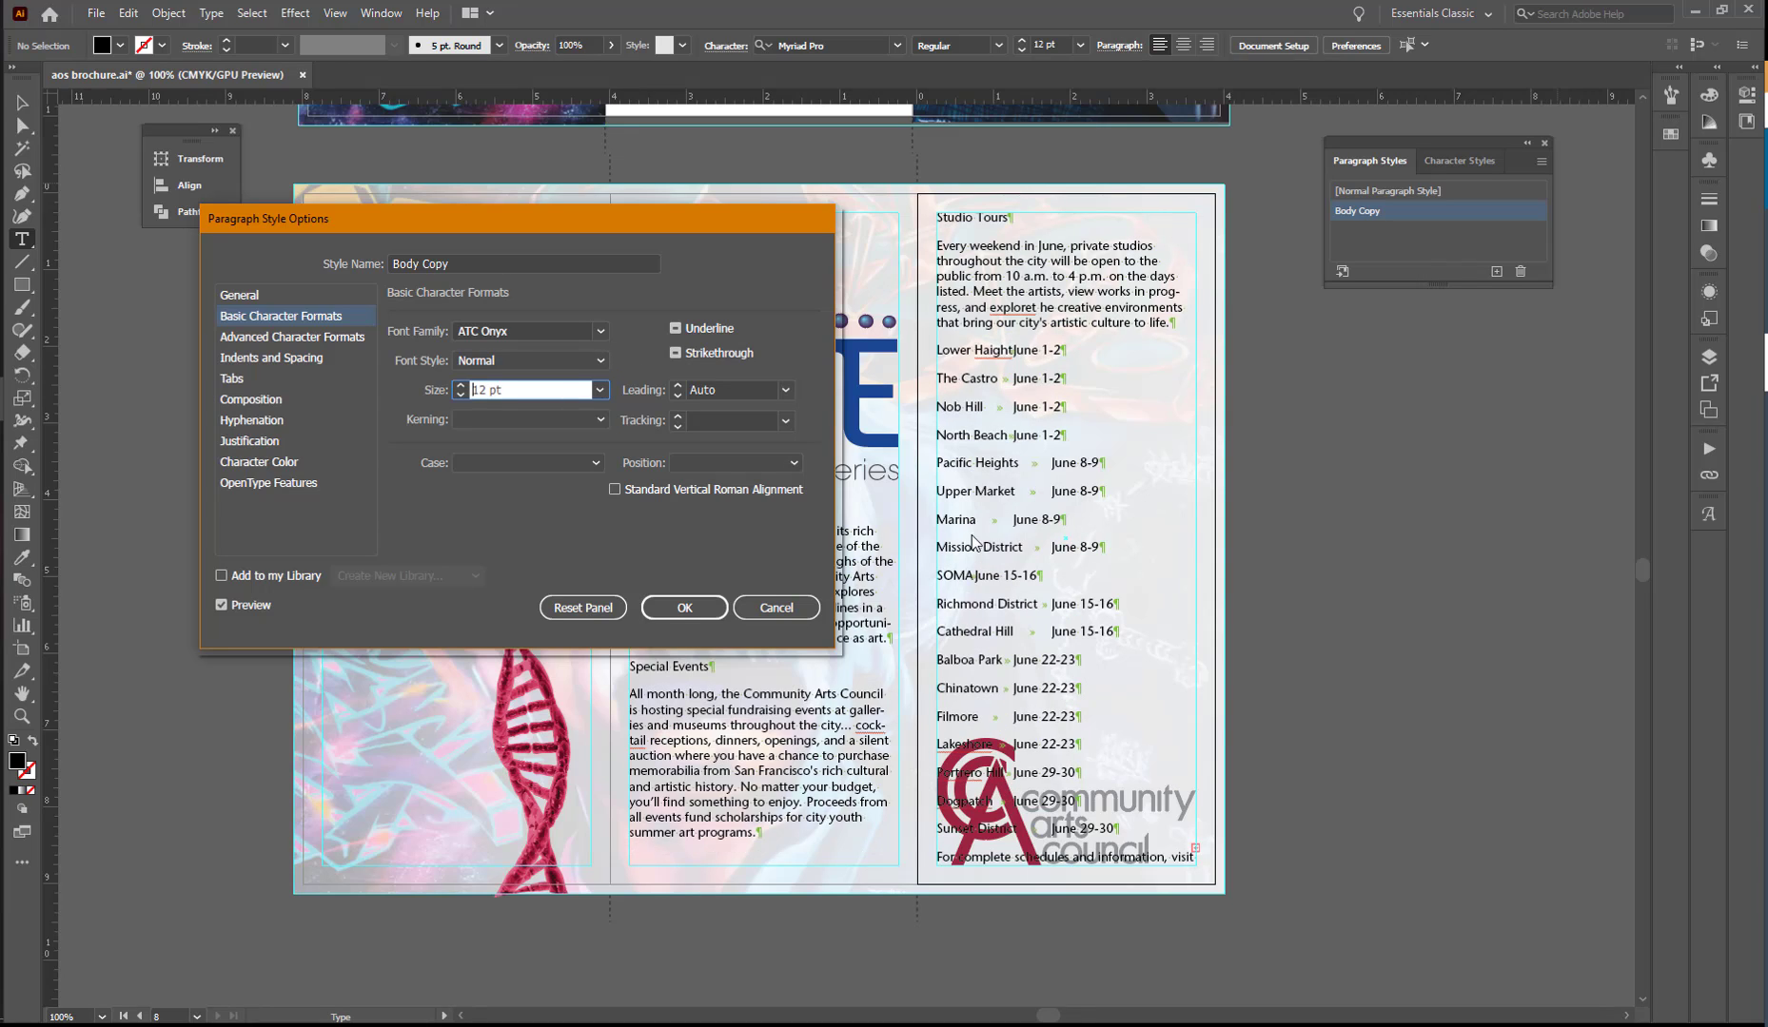
{"action": "left_click", "coordinate": [786, 390]}
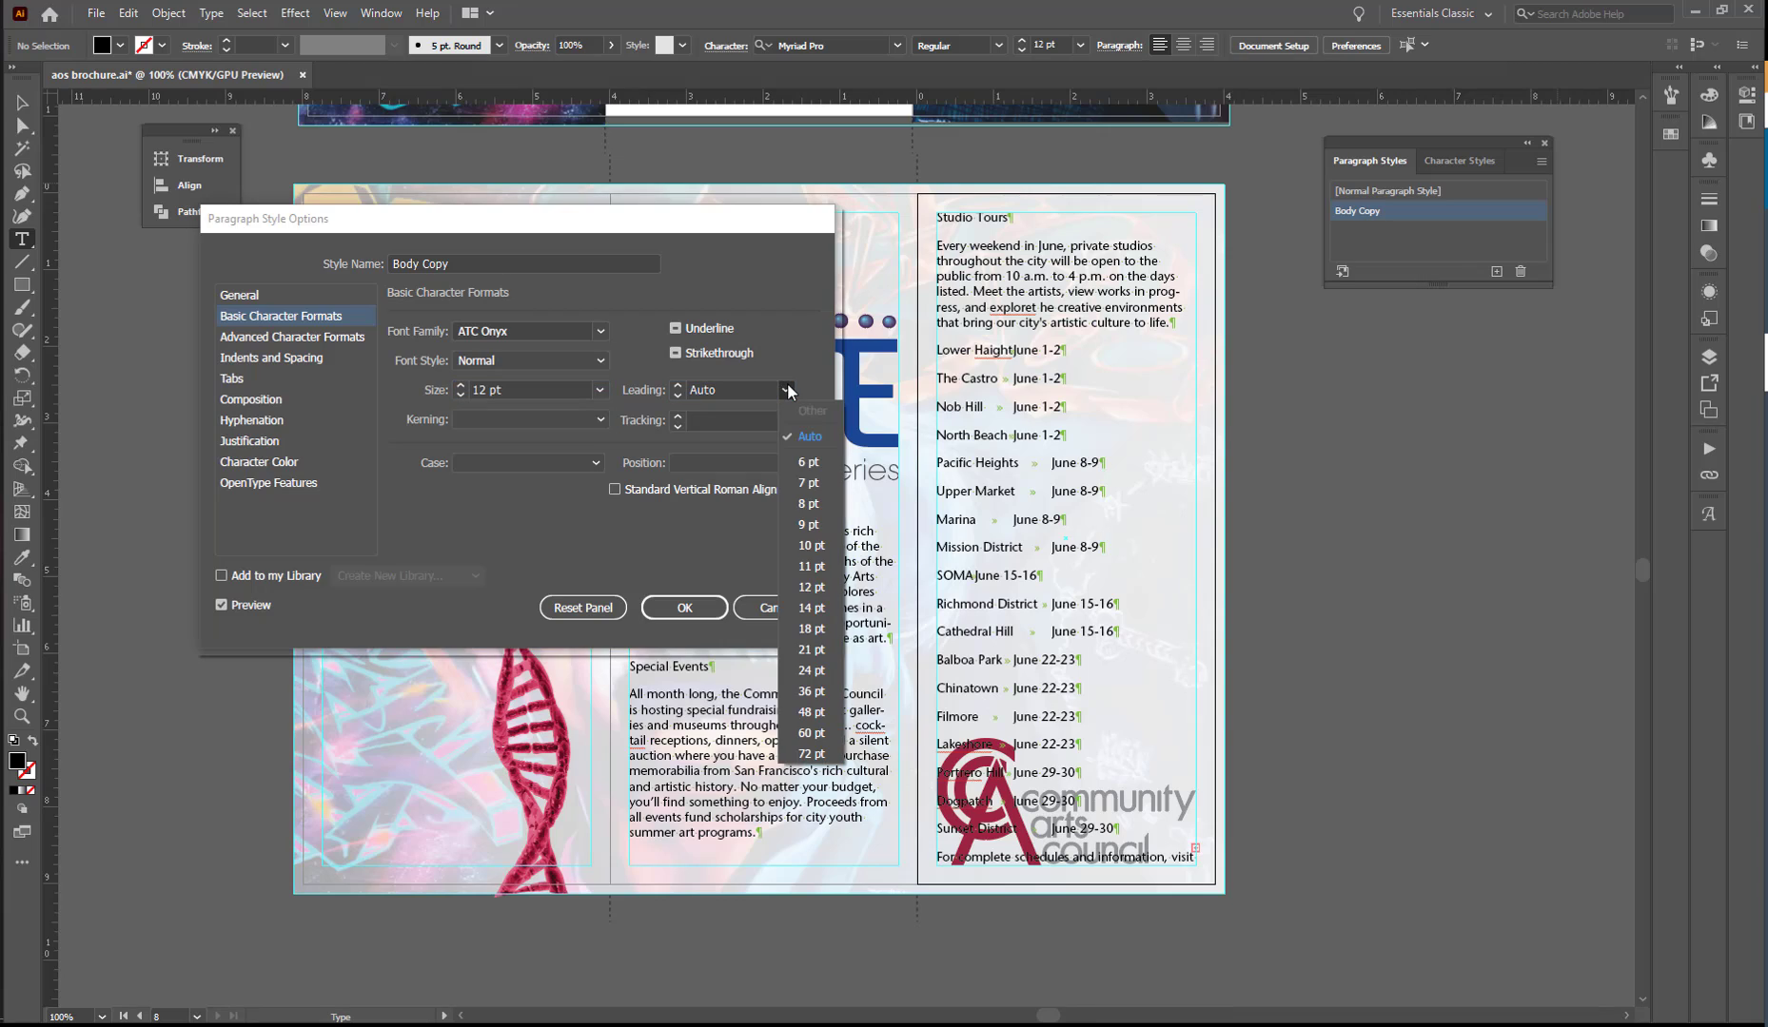
{"action": "left_click", "coordinate": [811, 608]}
{"action": "left_click", "coordinate": [676, 385]}
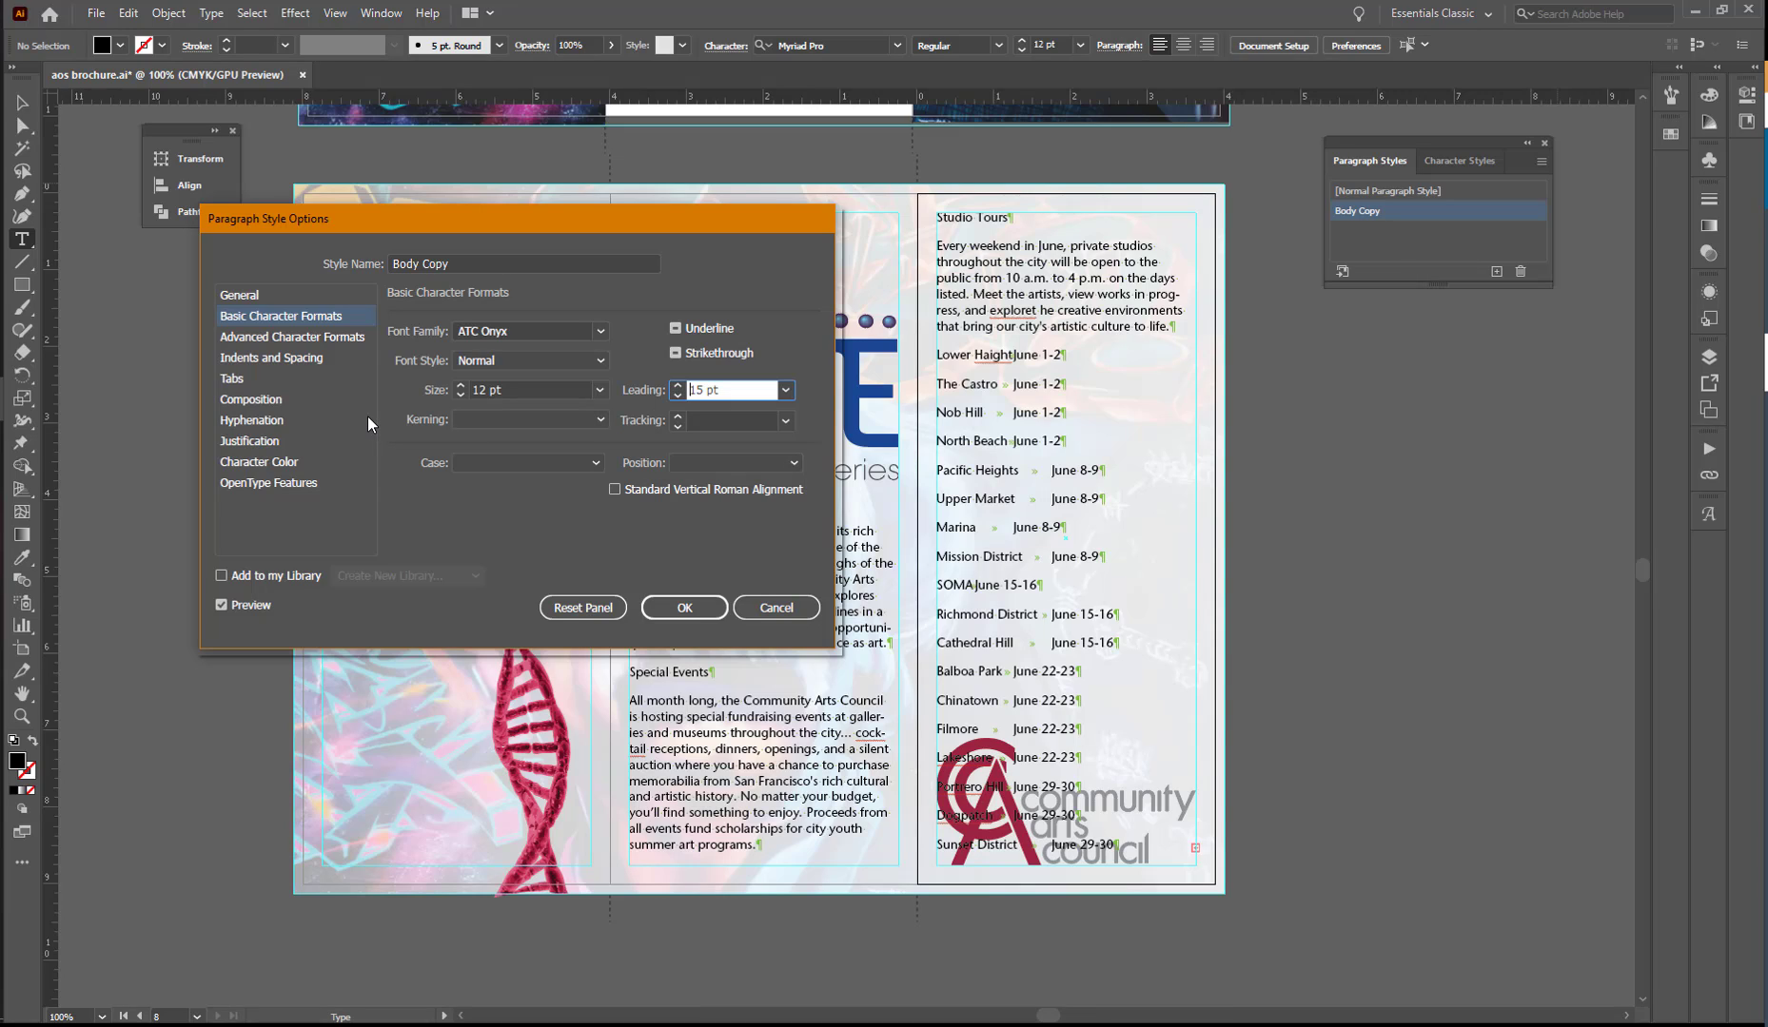
- Set the Body Copy style's space before to 0 pt and space after to 10 pt
{"action": "left_click", "coordinate": [299, 357]}
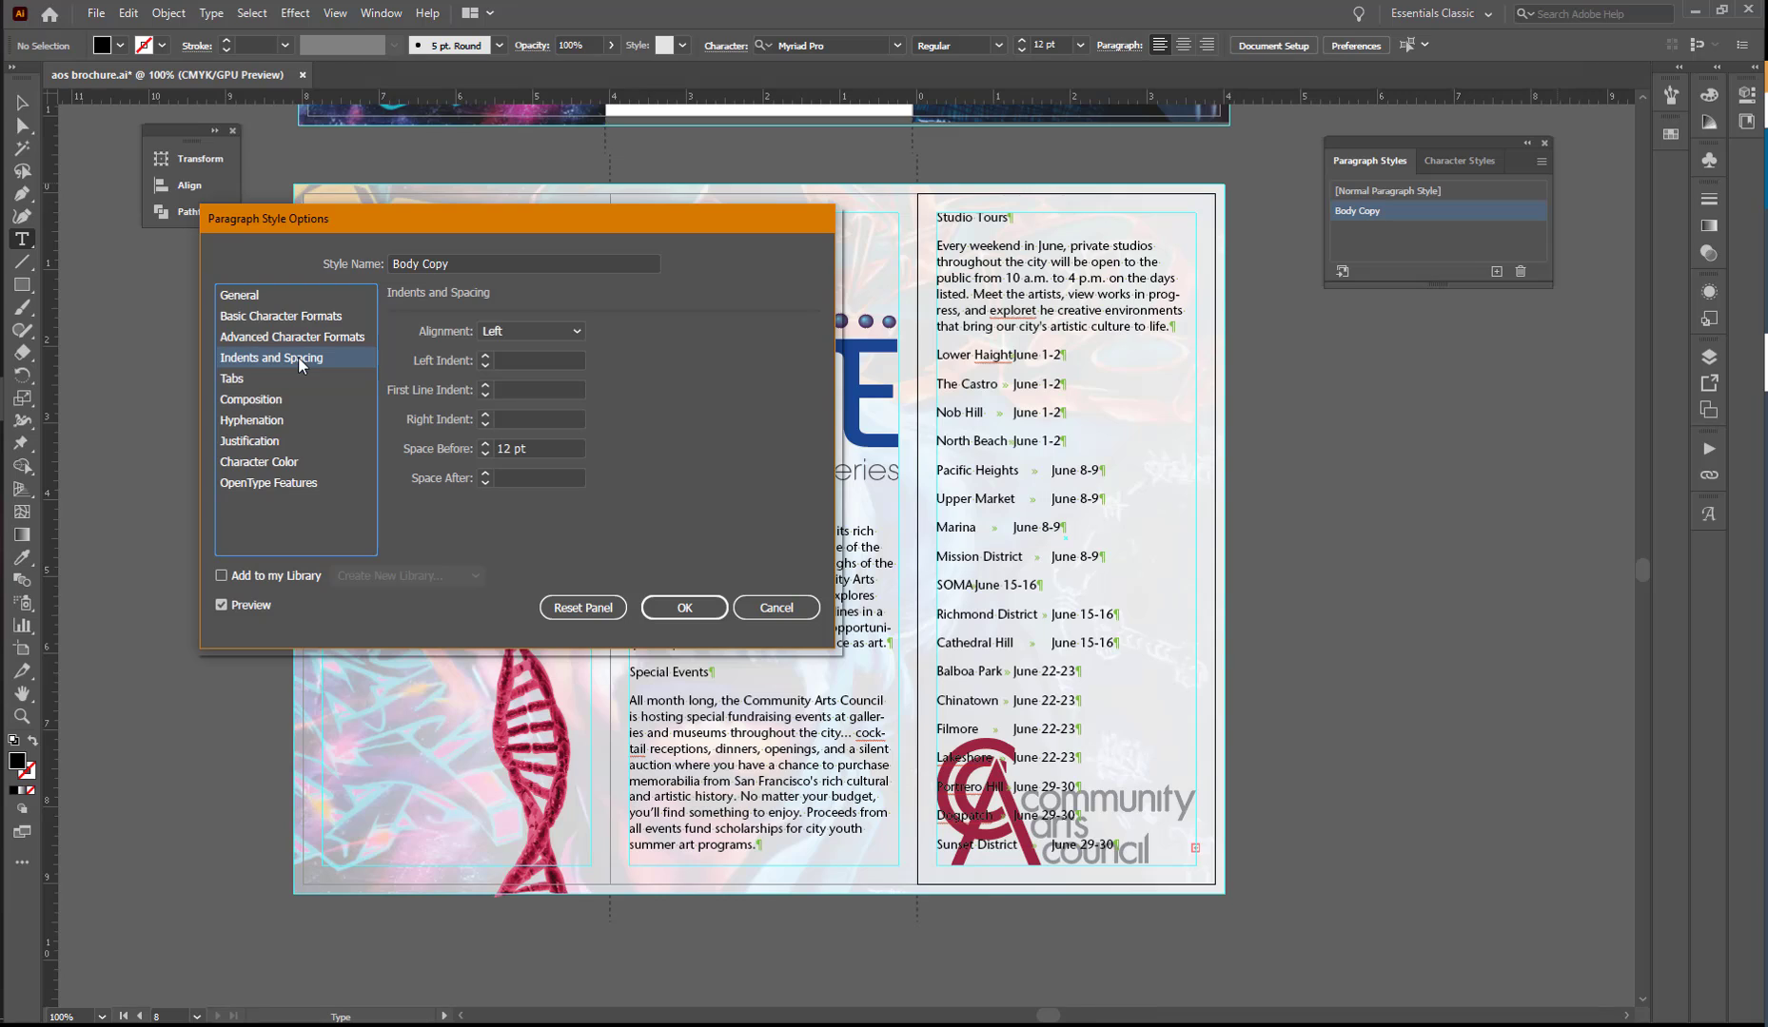
{"action": "left_click", "coordinate": [487, 448]}
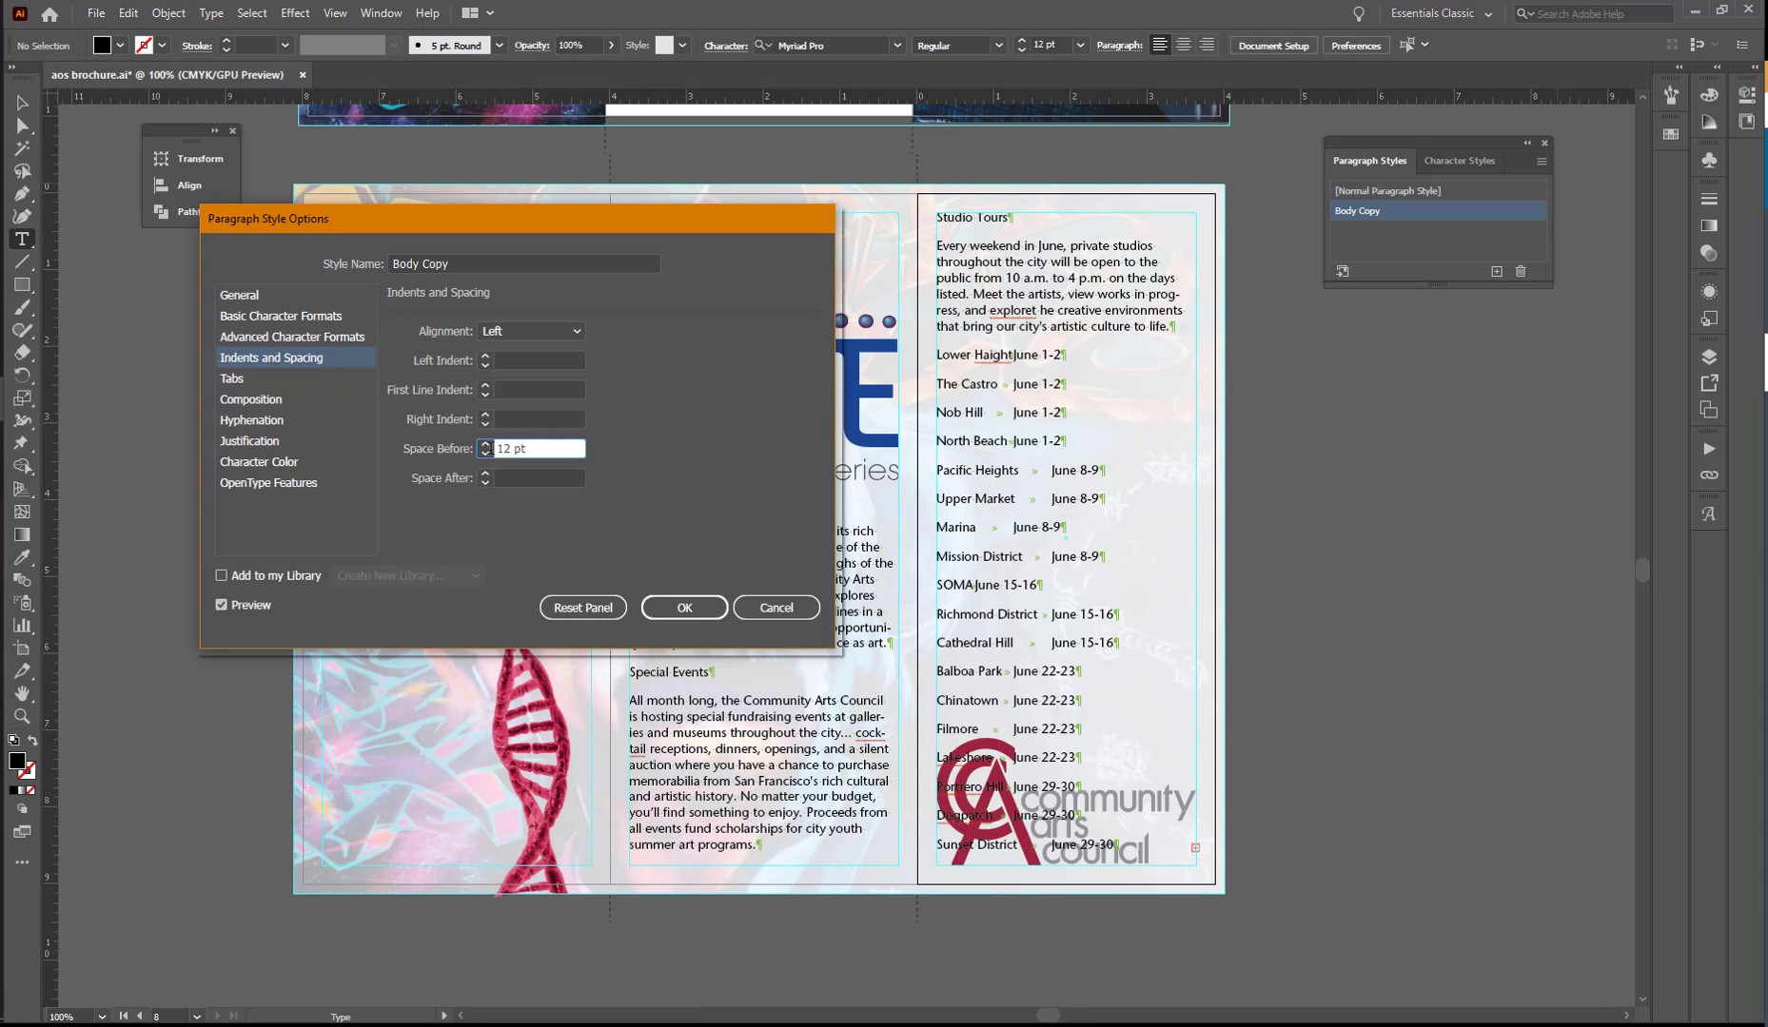
{"action": "type", "text": "0"}
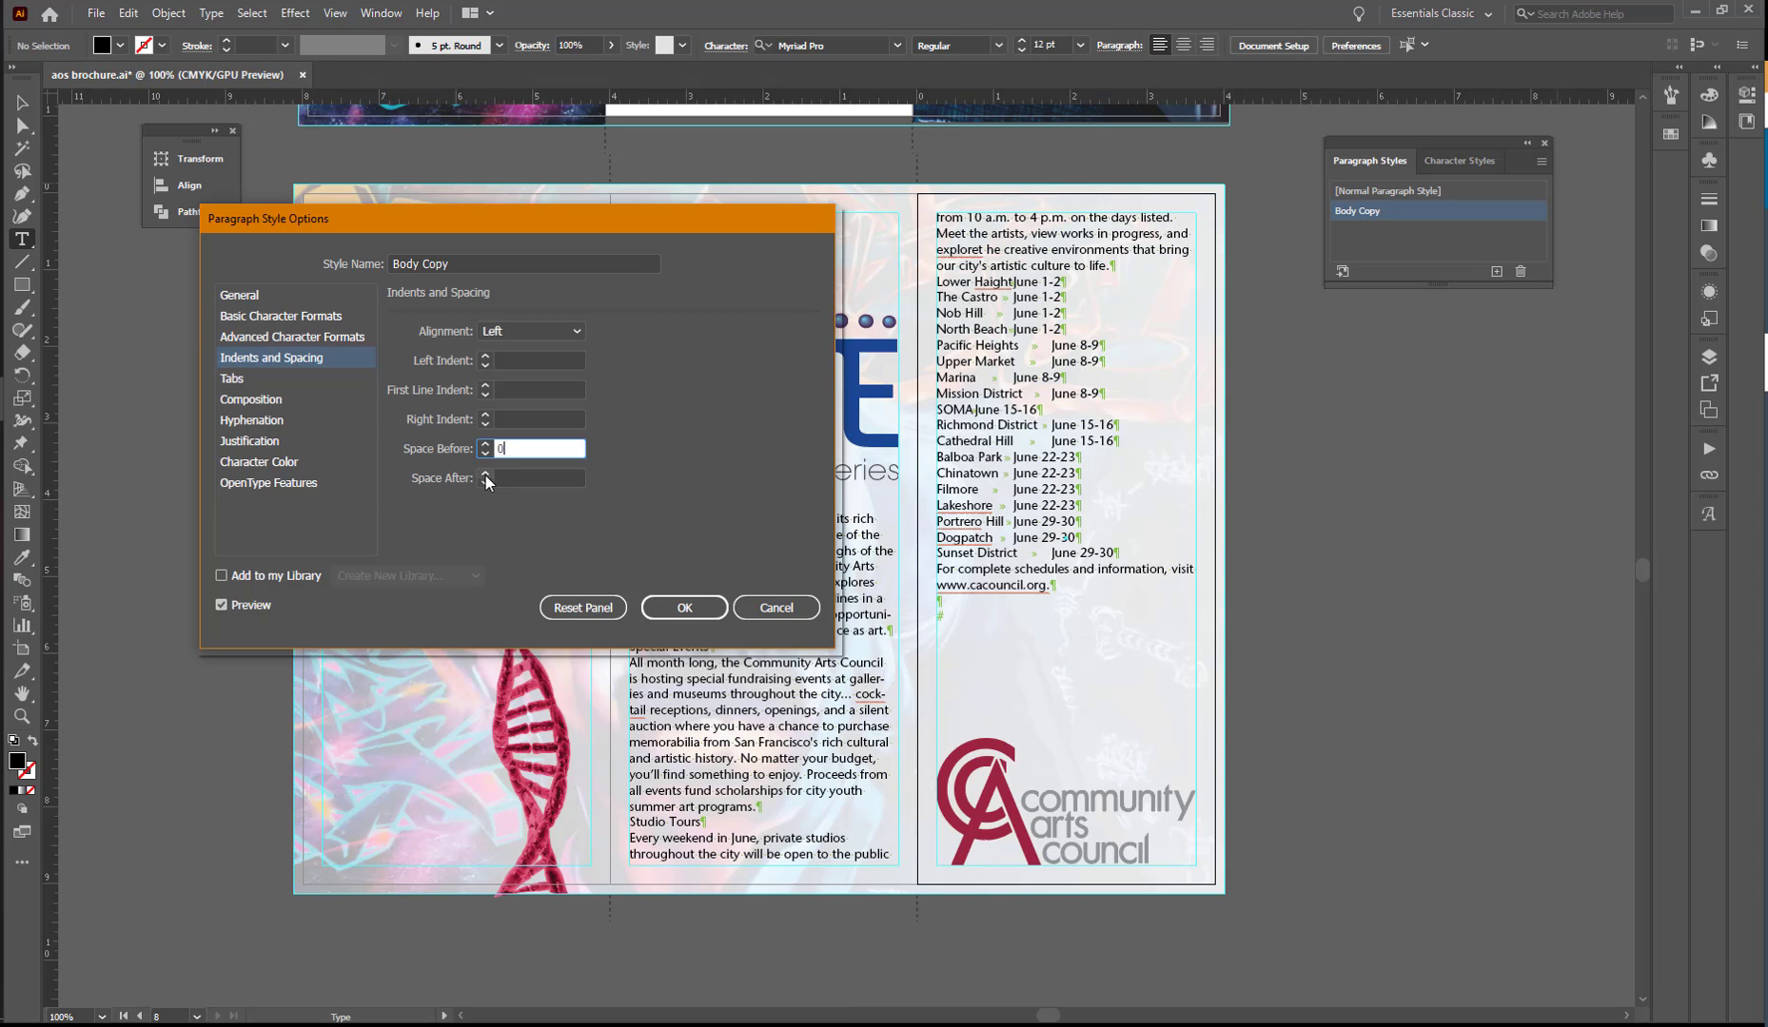
{"action": "left_click", "coordinate": [485, 474]}
{"action": "left_click", "coordinate": [485, 473]}
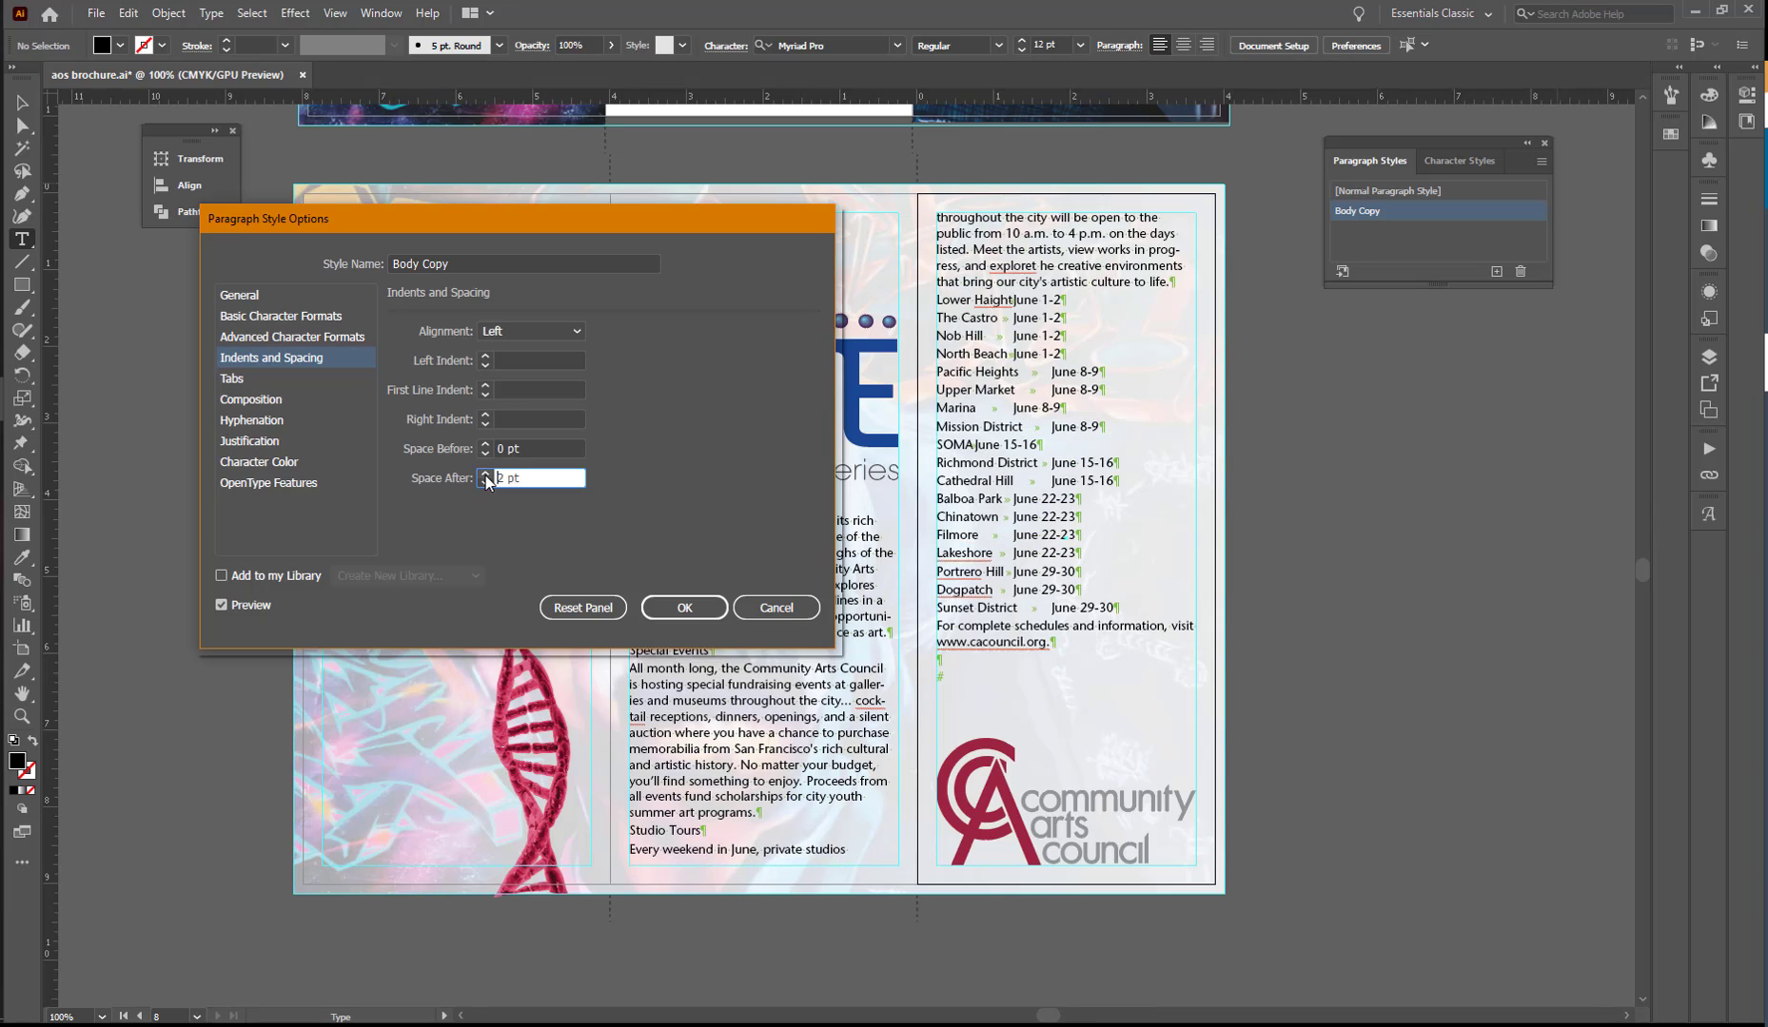
{"action": "left_click", "coordinate": [485, 474]}
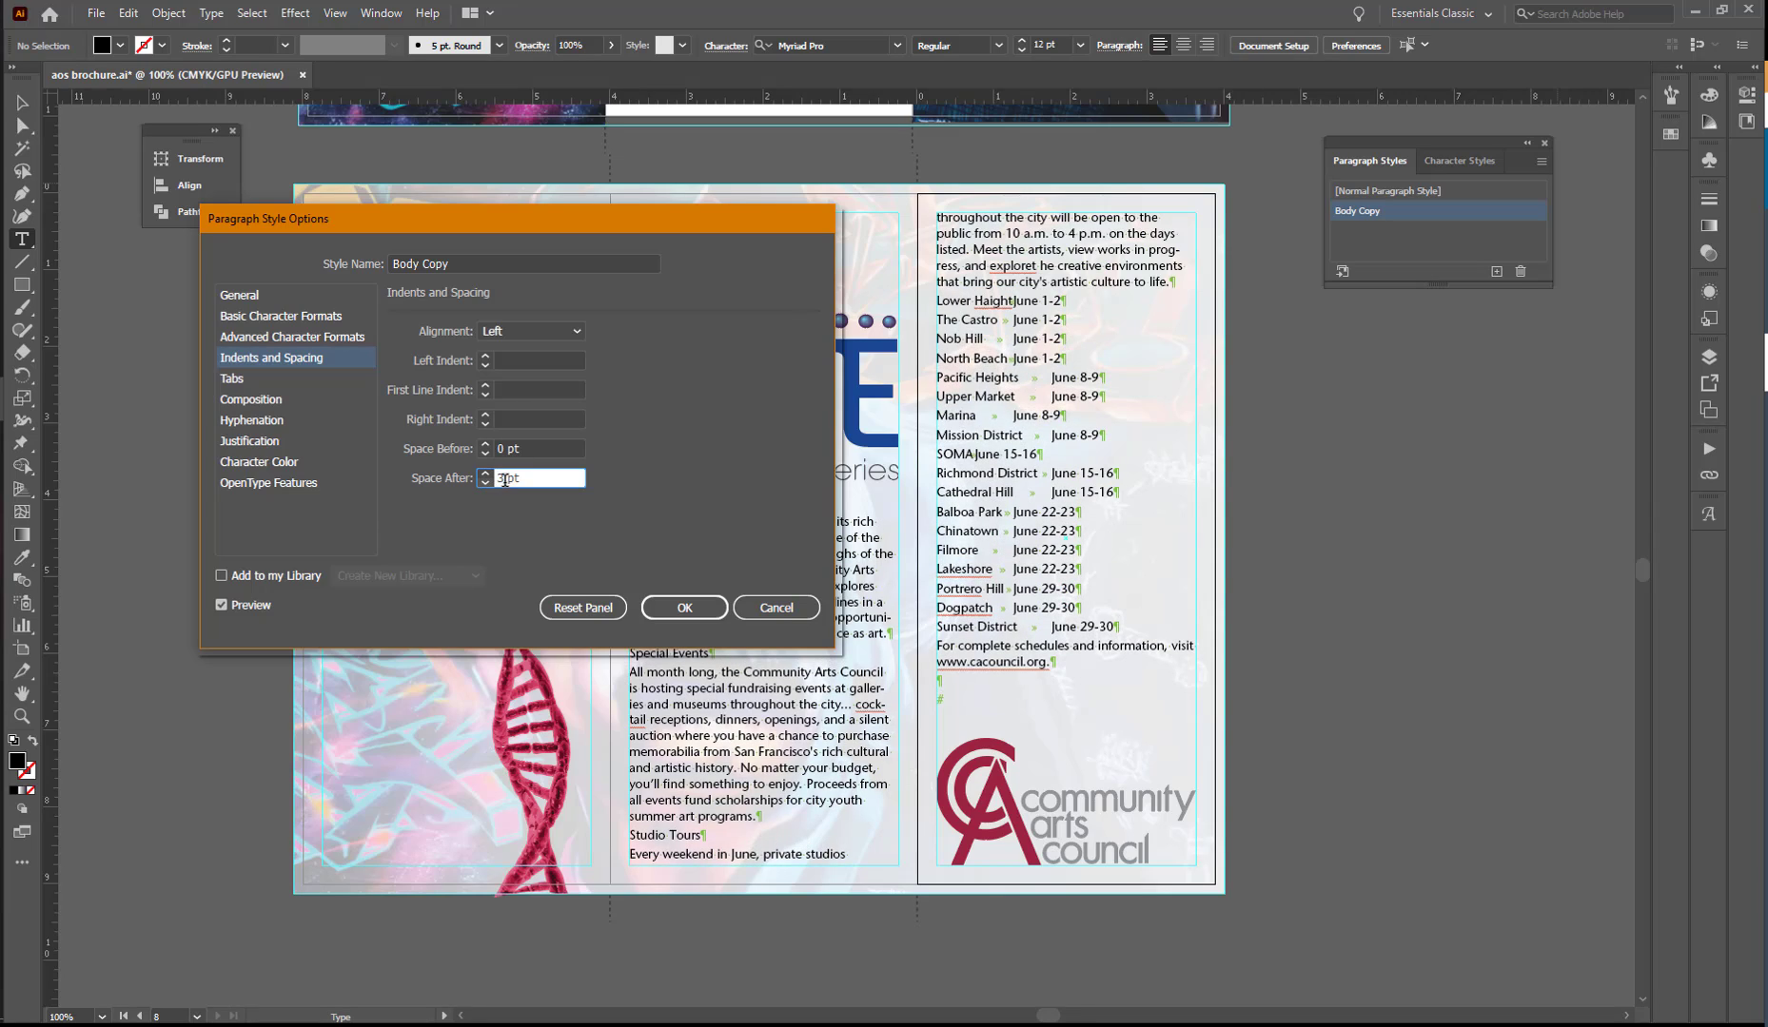
{"action": "left_click_drag", "start_coordinate": [522, 478], "coordinate": [484, 477]}
{"action": "type", "text": "10"}
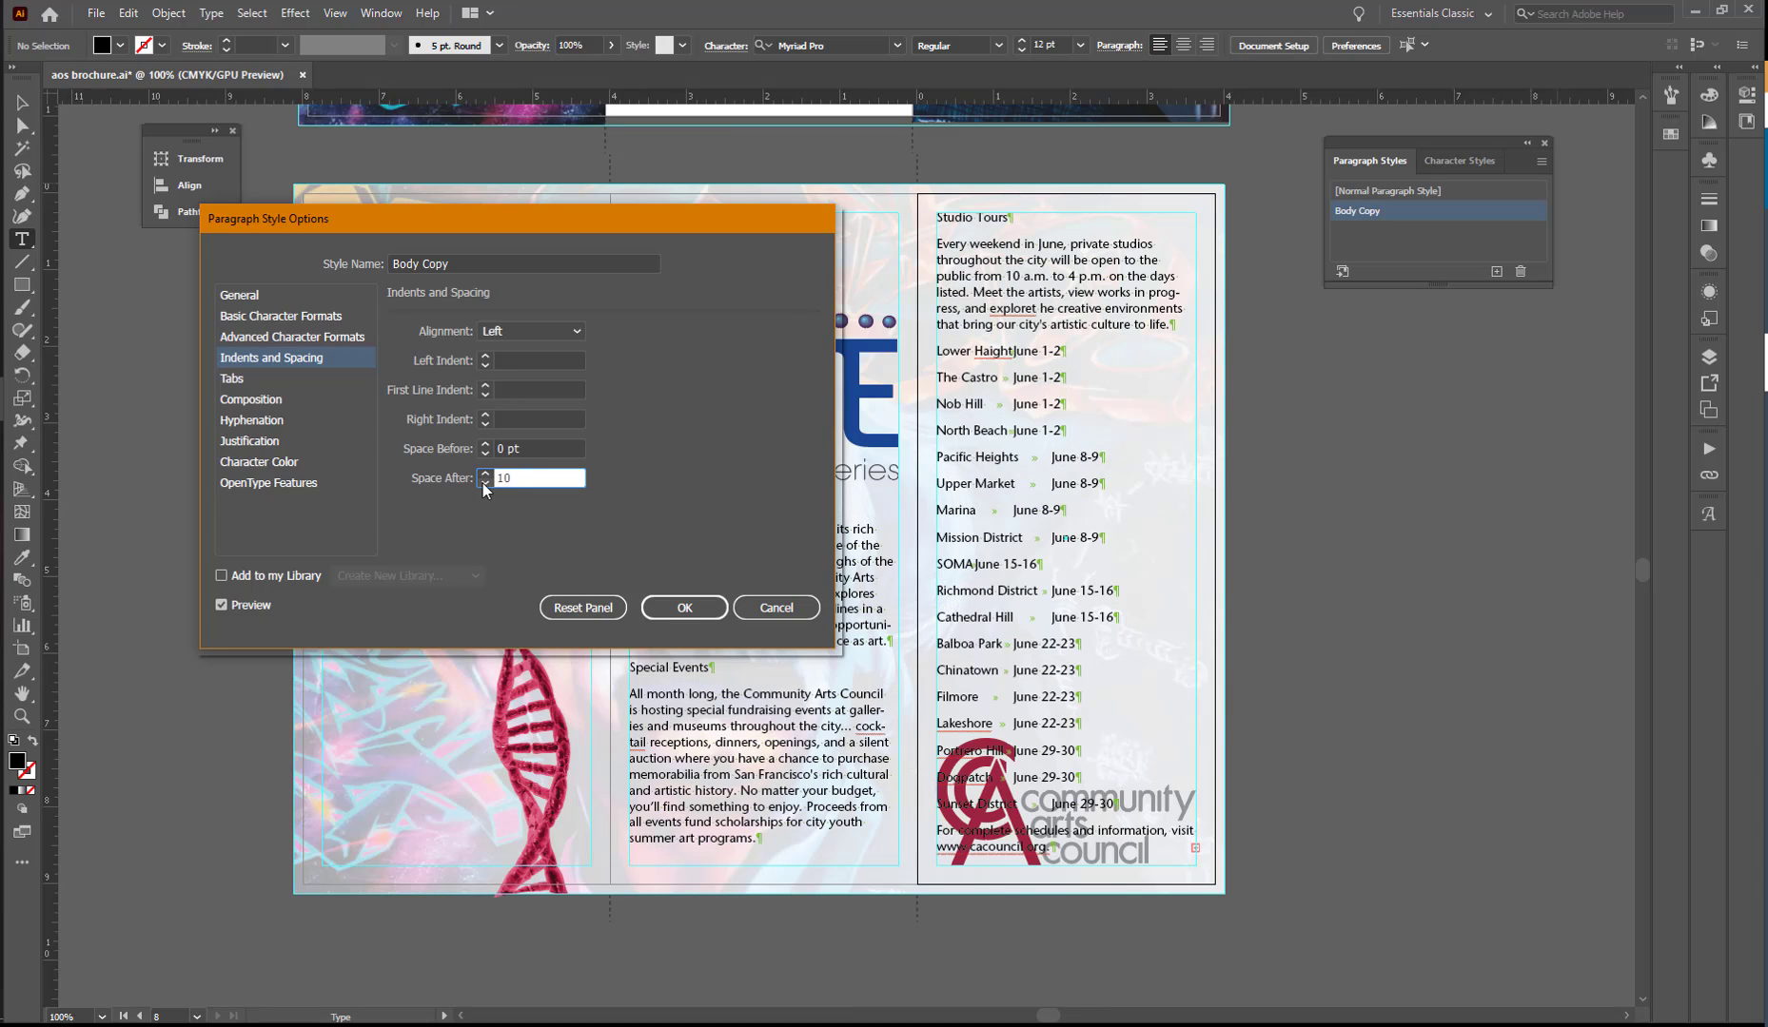
{"action": "key", "text": "Tab"}
- Try to turn off hyphenation in the Body Copy style and apply the style changes
{"action": "left_click", "coordinate": [277, 424]}
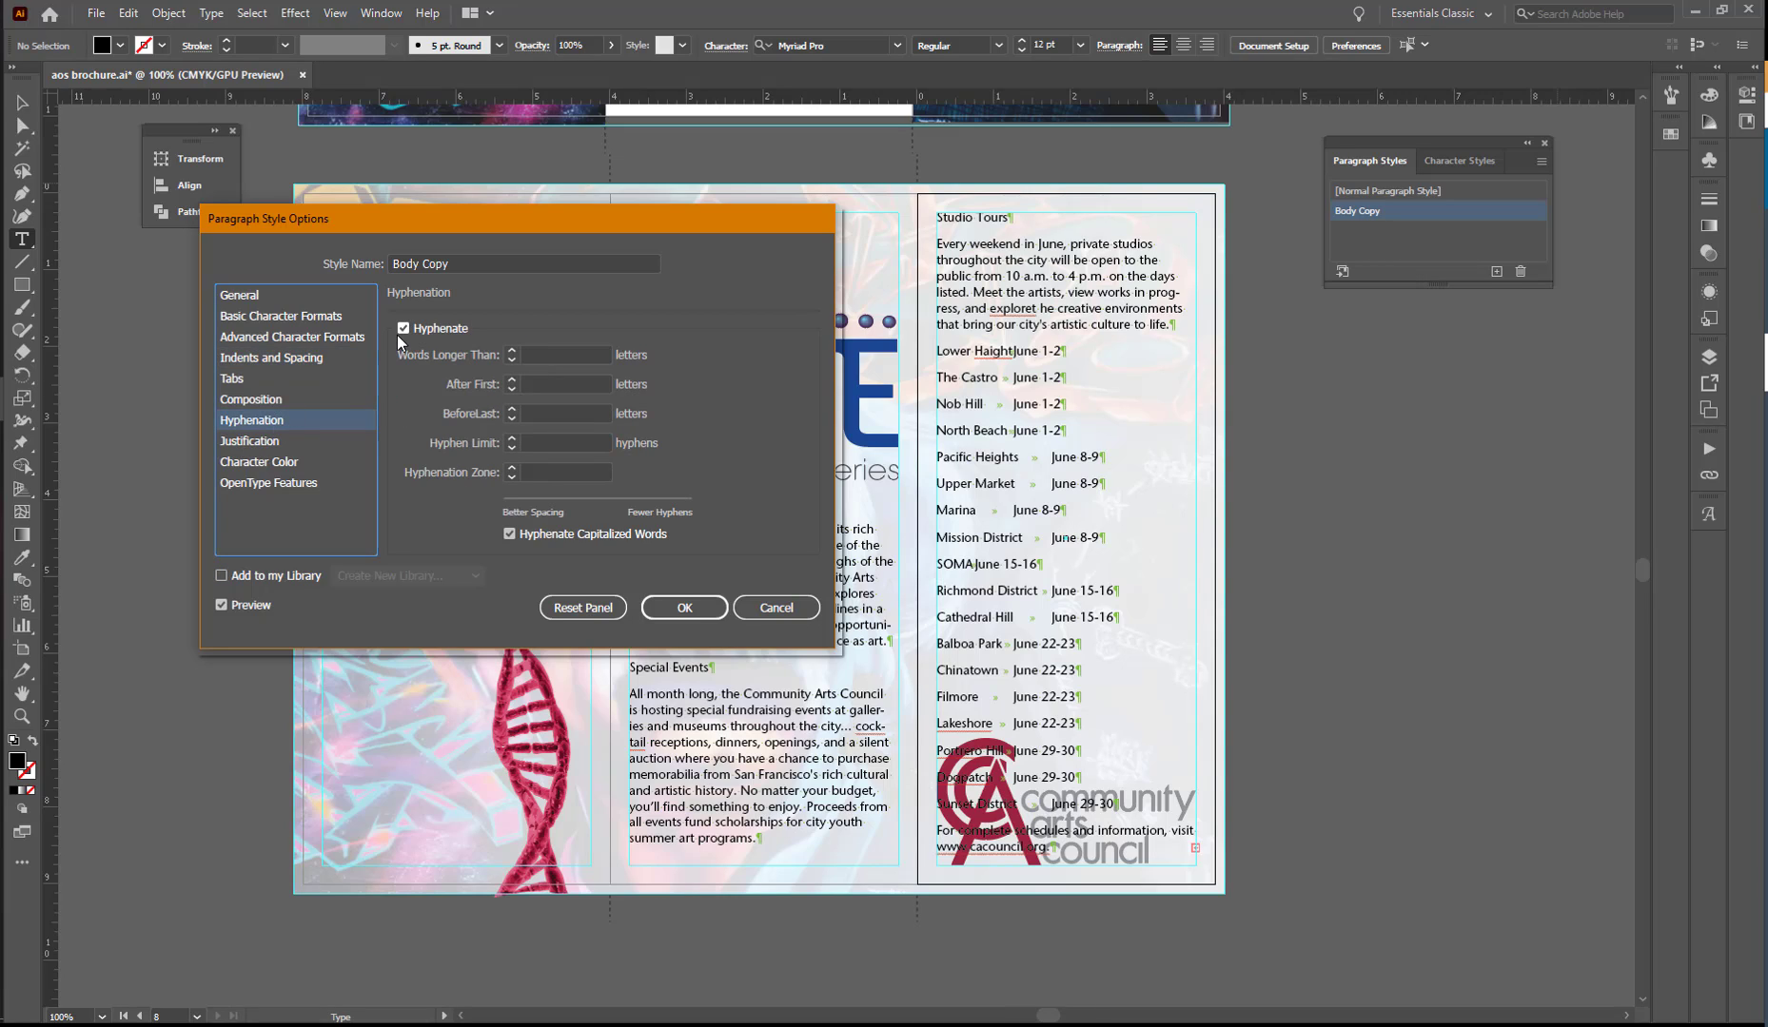
{"action": "left_click", "coordinate": [402, 329]}
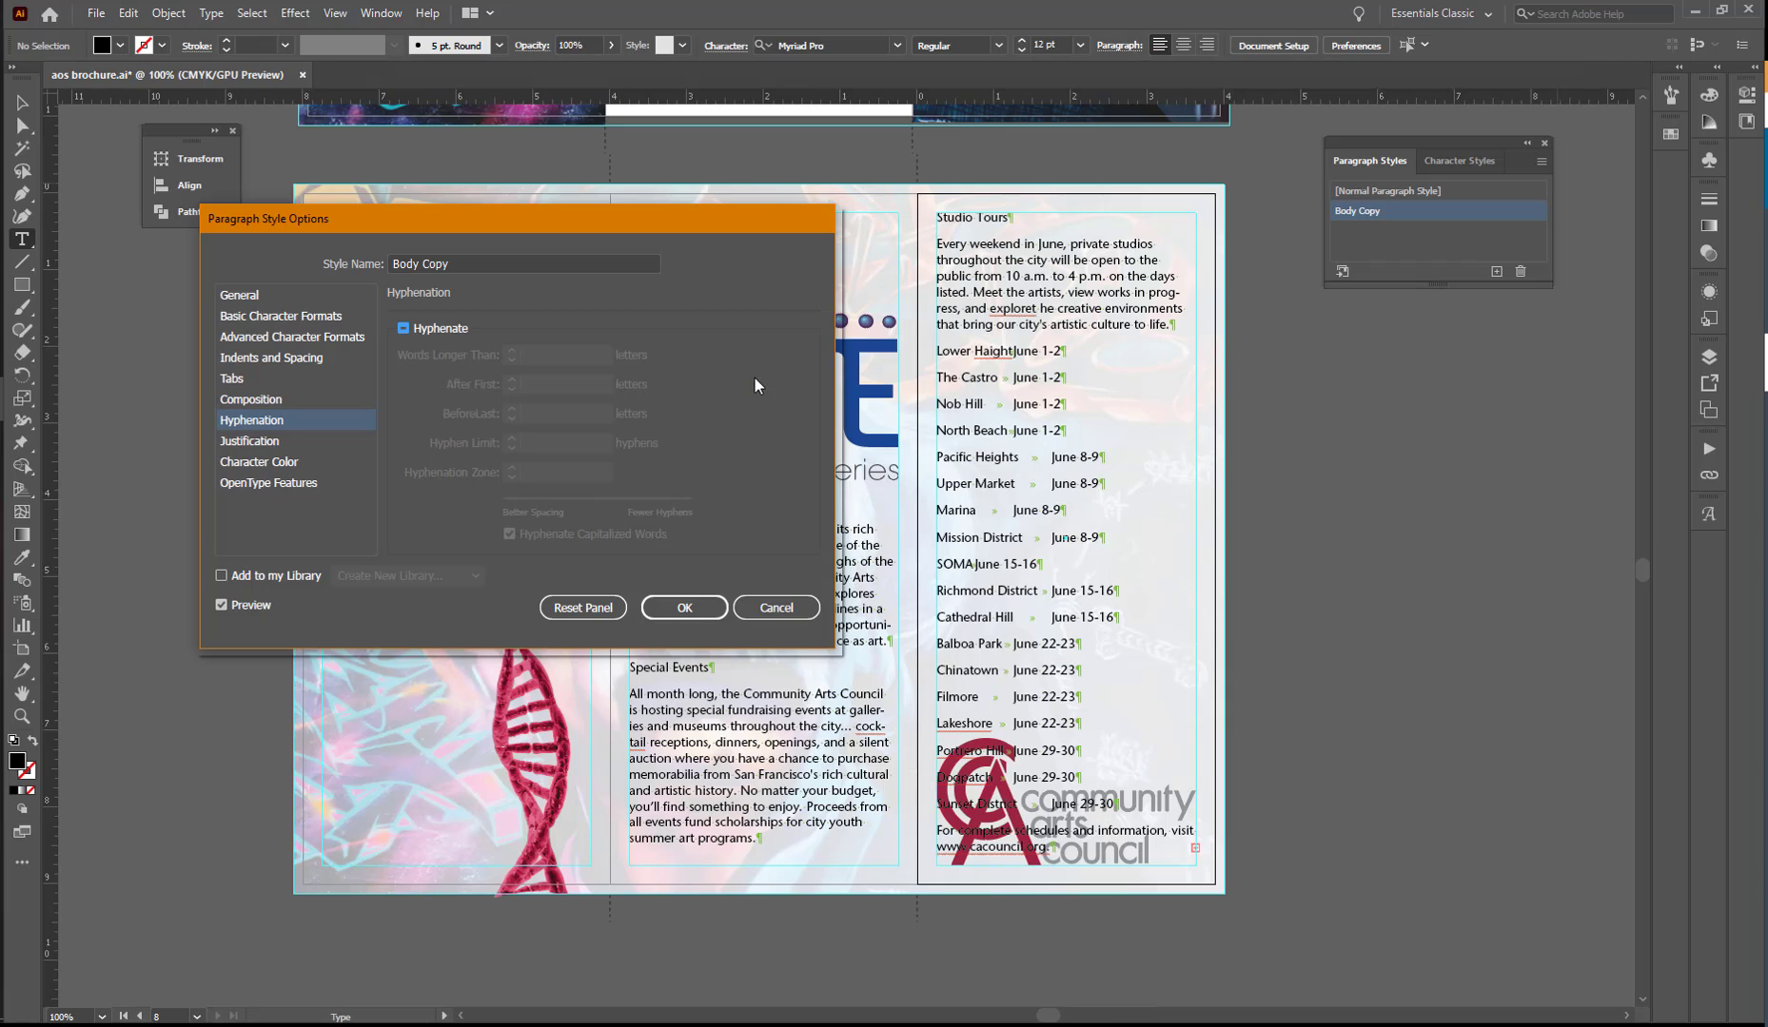
{"action": "left_click", "coordinate": [687, 609]}
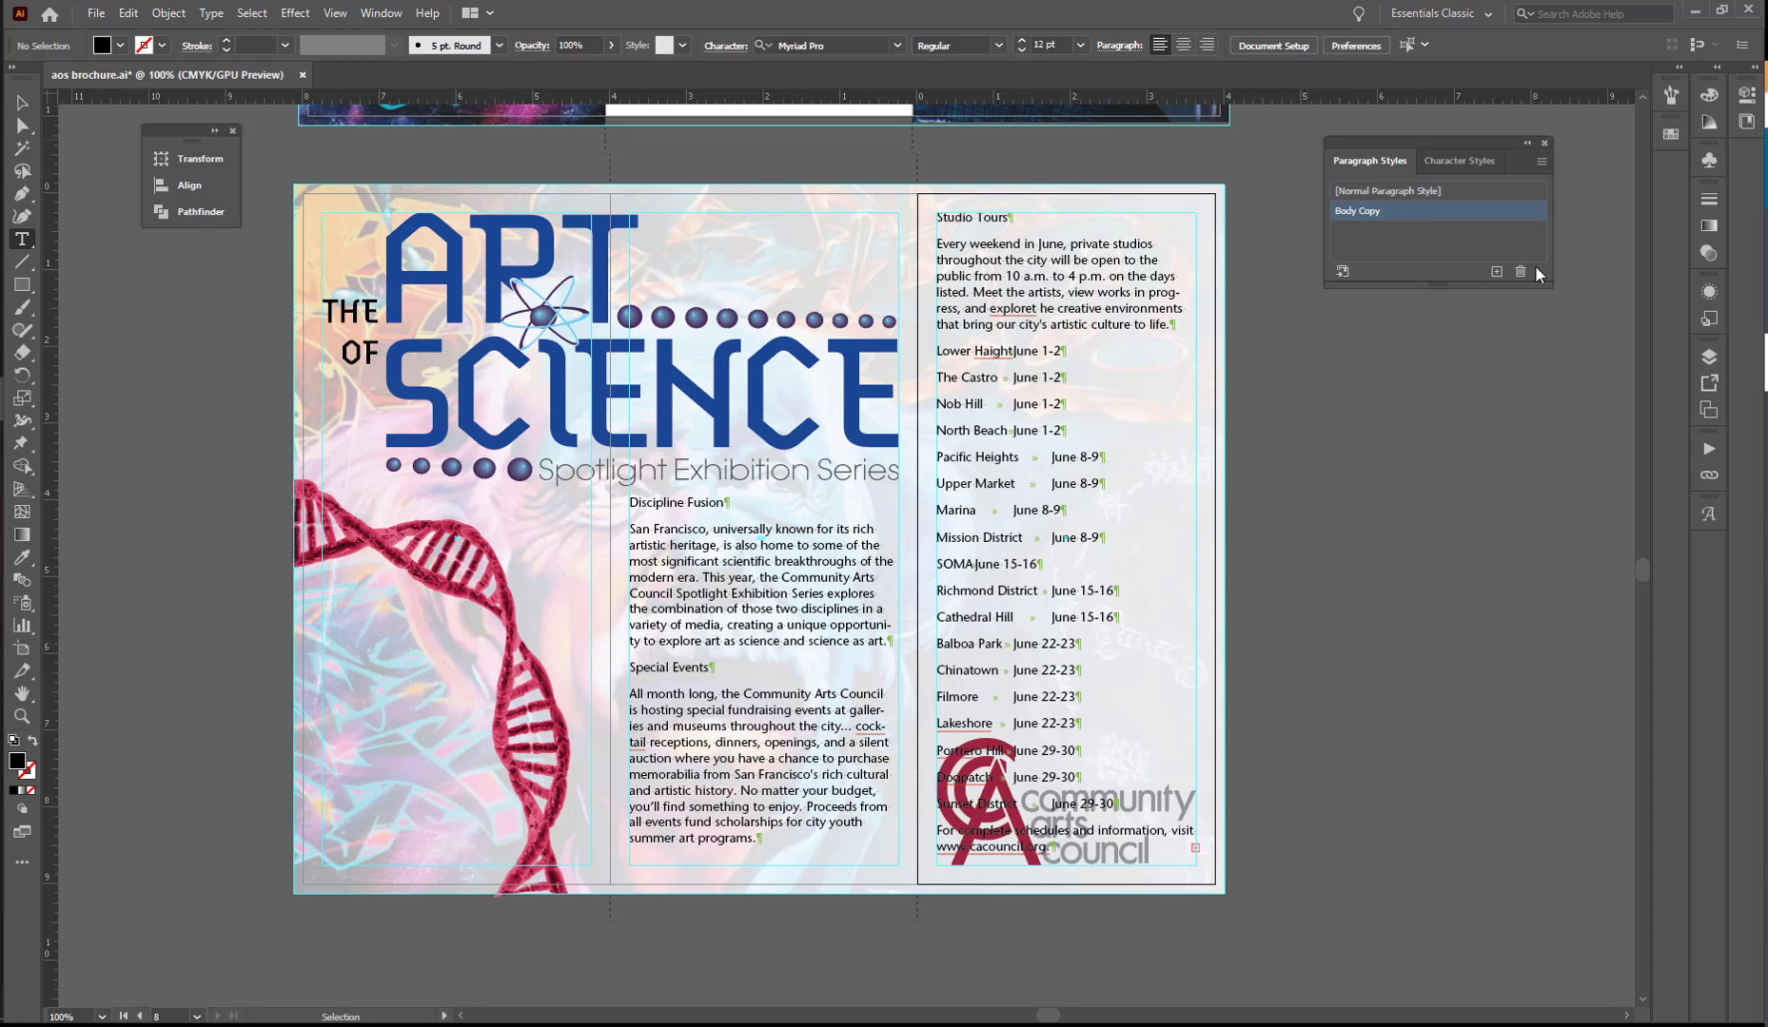
- Reopen the Body Copy style options, disable Hyphenate completely and apply the change
{"action": "left_click", "coordinate": [1486, 216]}
{"action": "double_click", "coordinate": [1486, 216]}
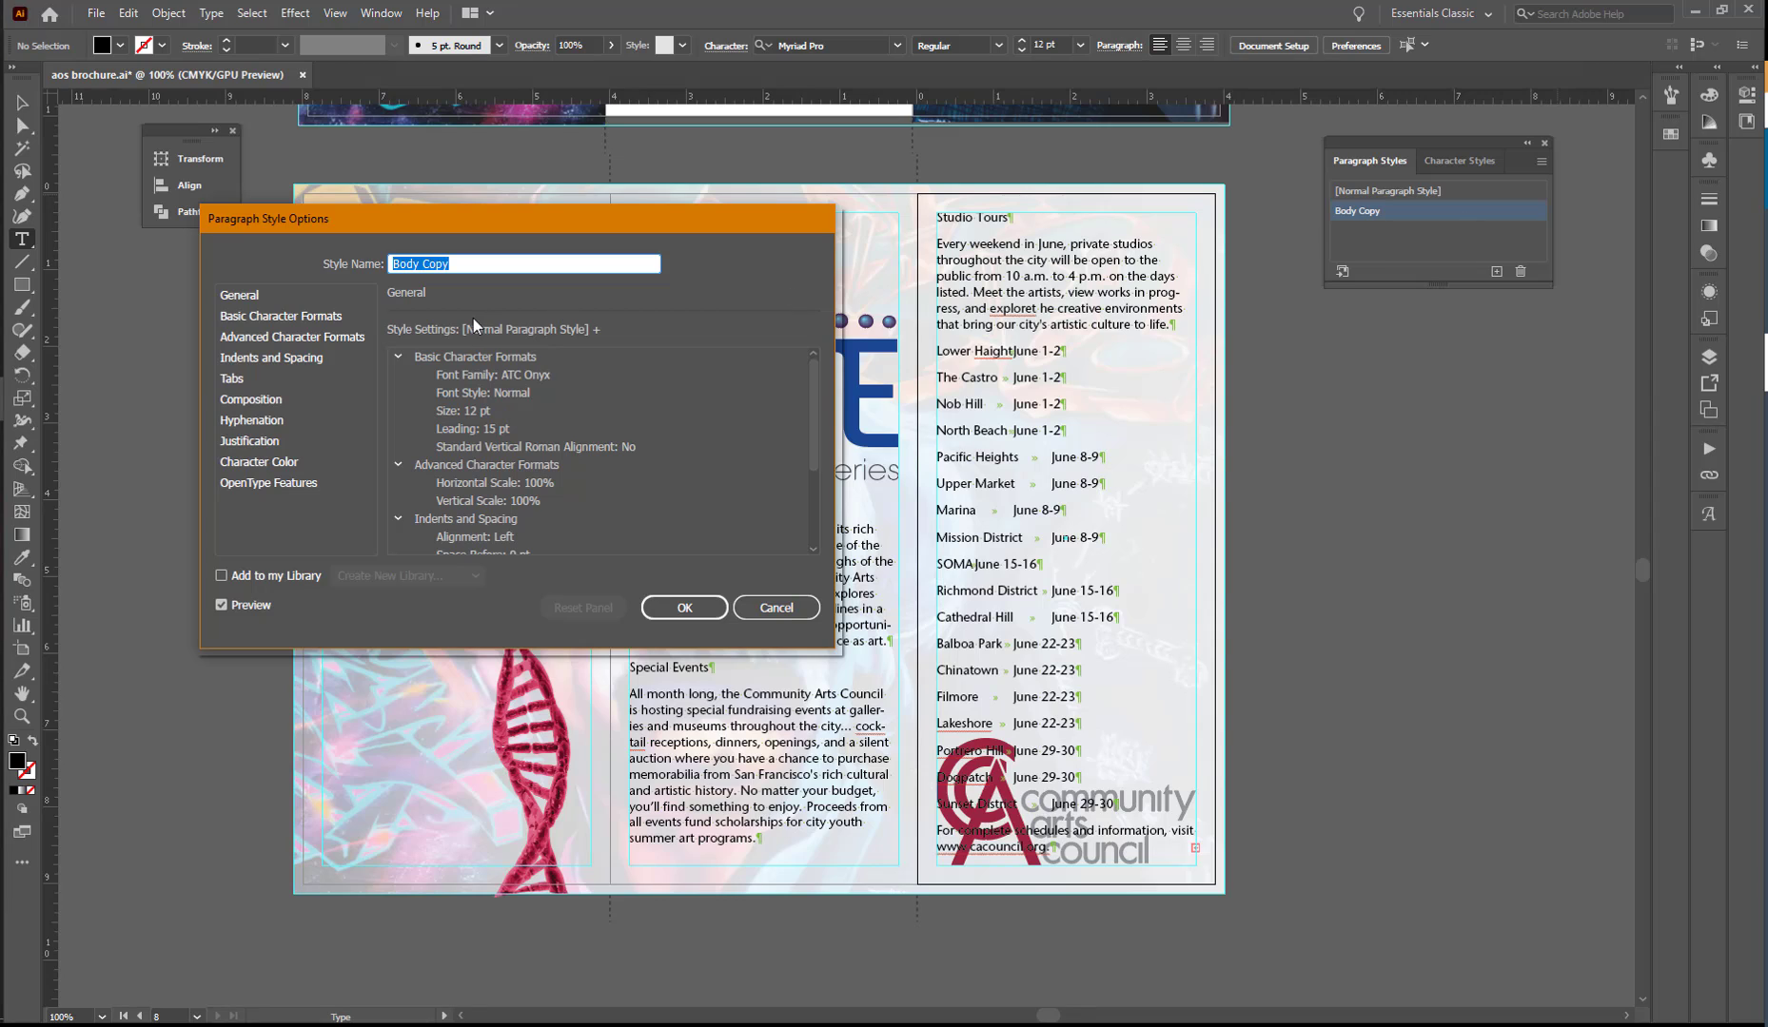
{"action": "left_click", "coordinate": [247, 425]}
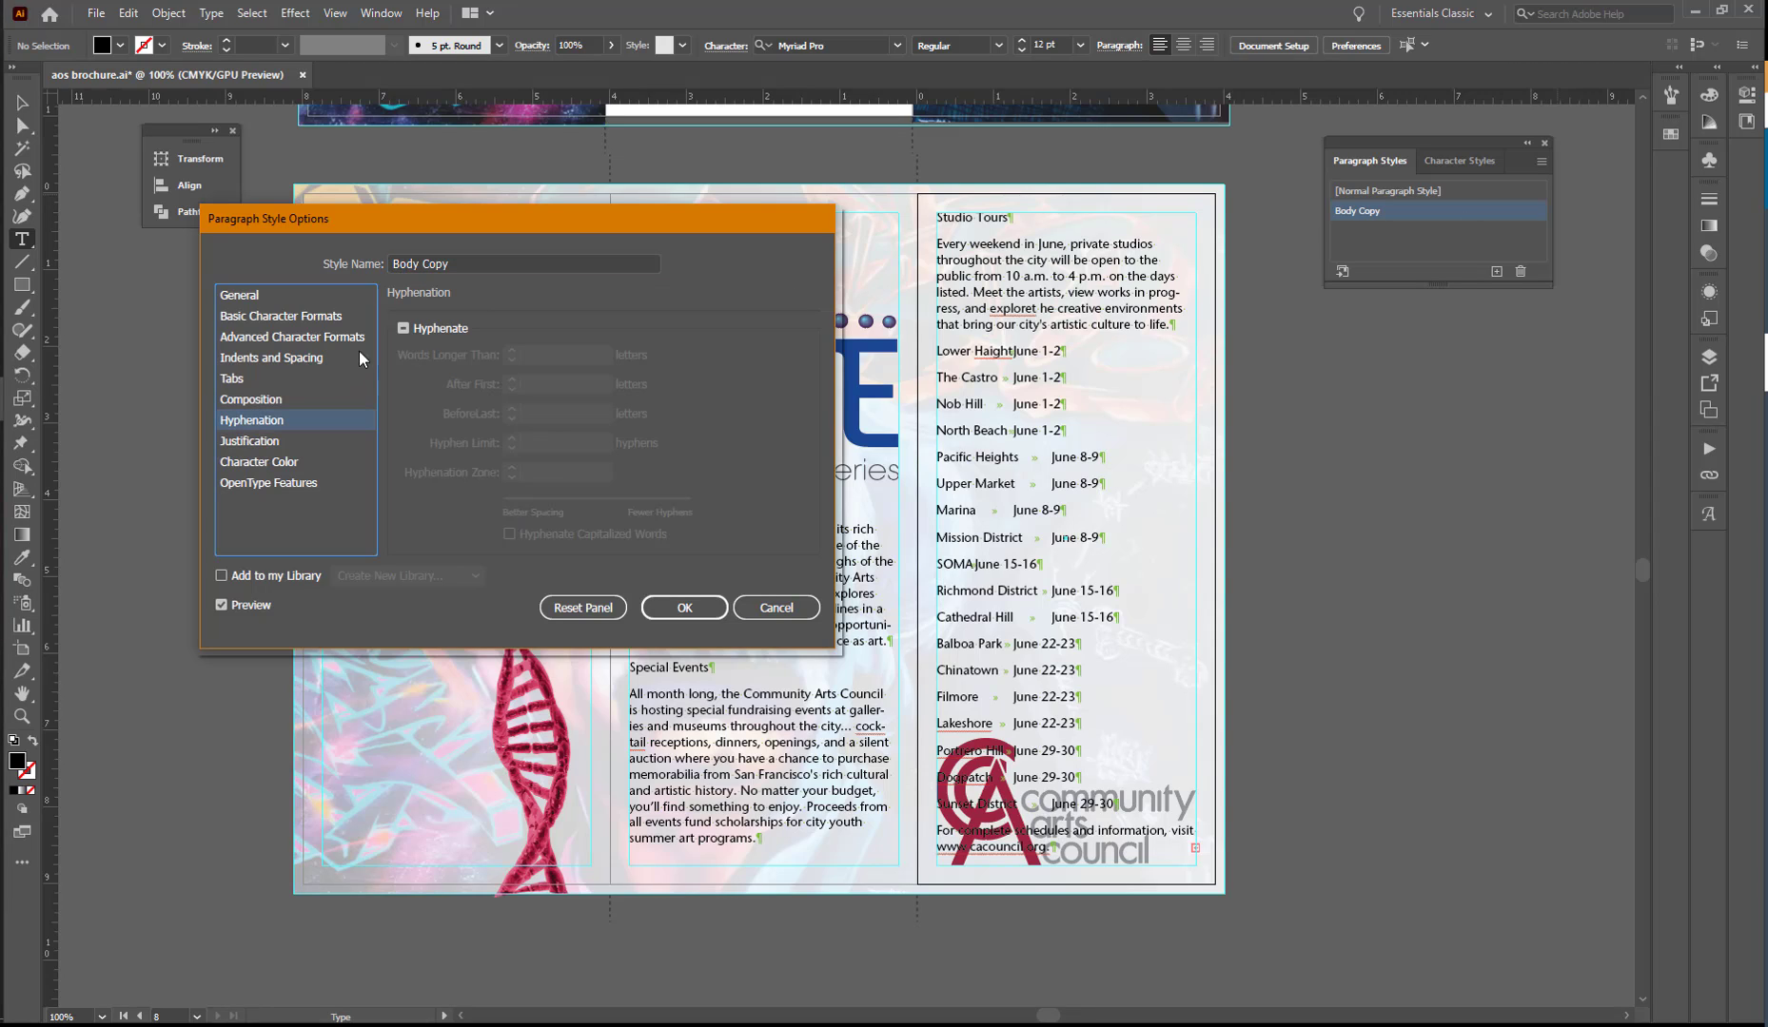
{"action": "left_click", "coordinate": [401, 329]}
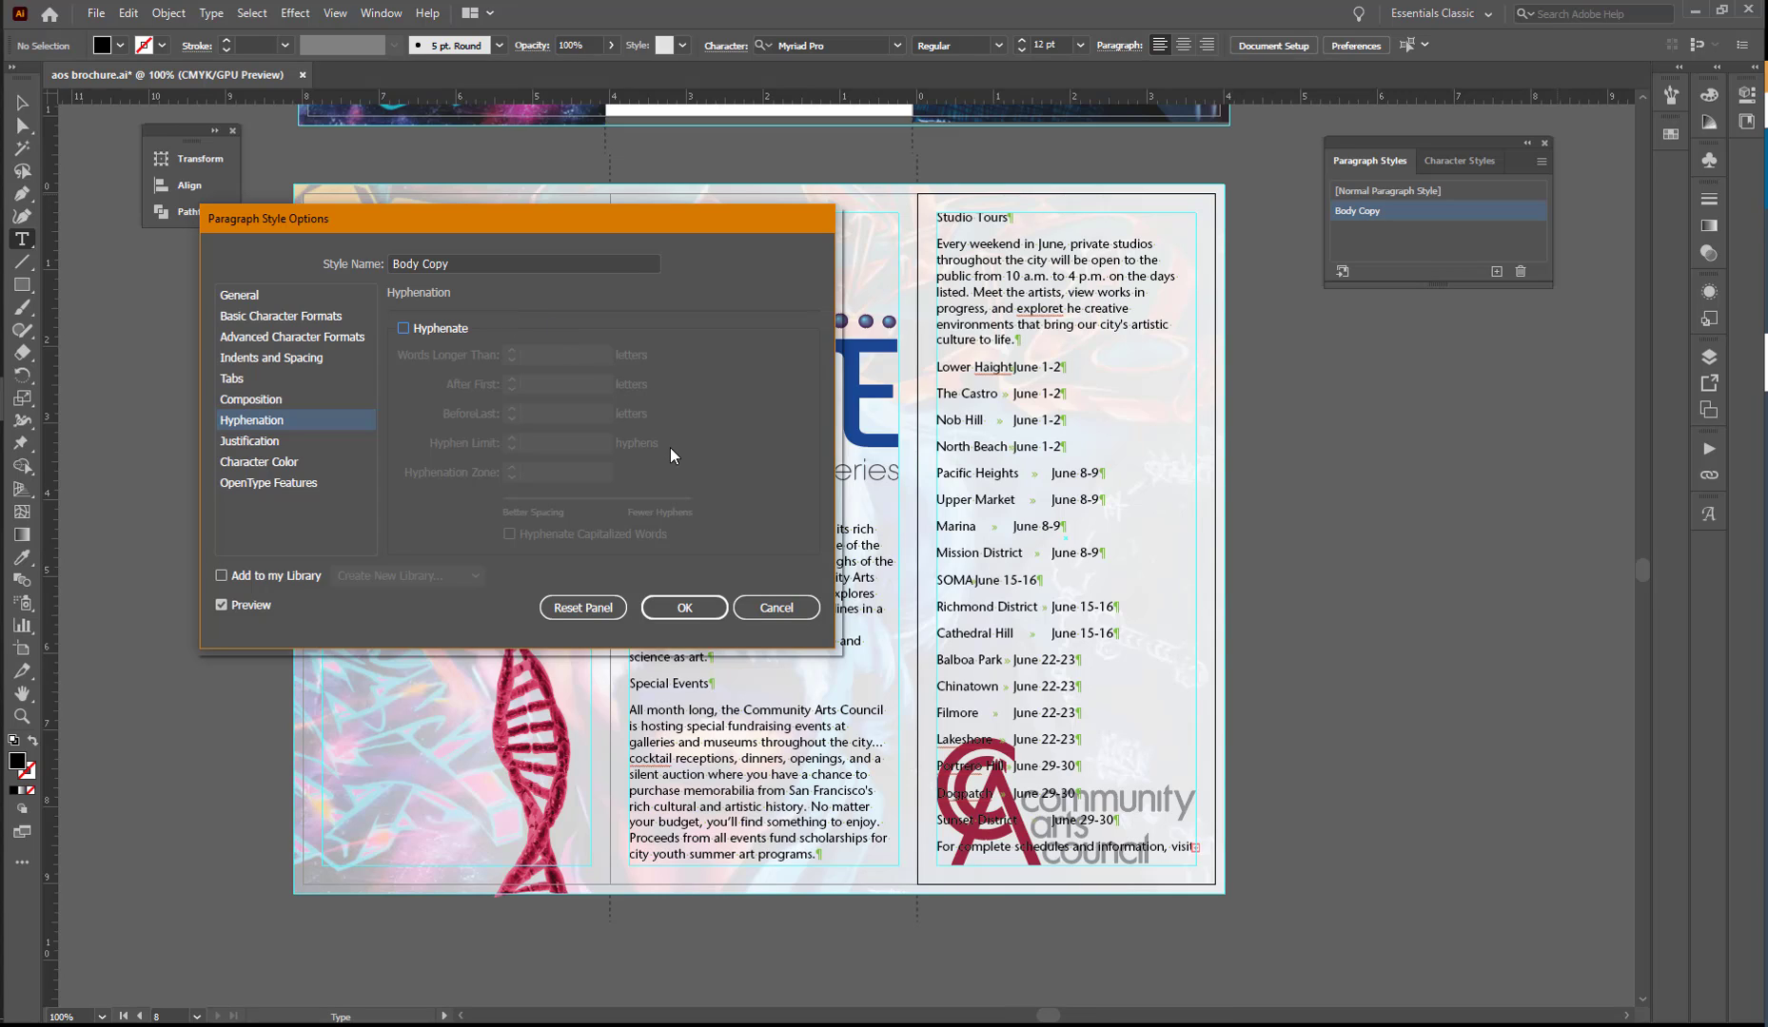
{"action": "left_click", "coordinate": [685, 609]}
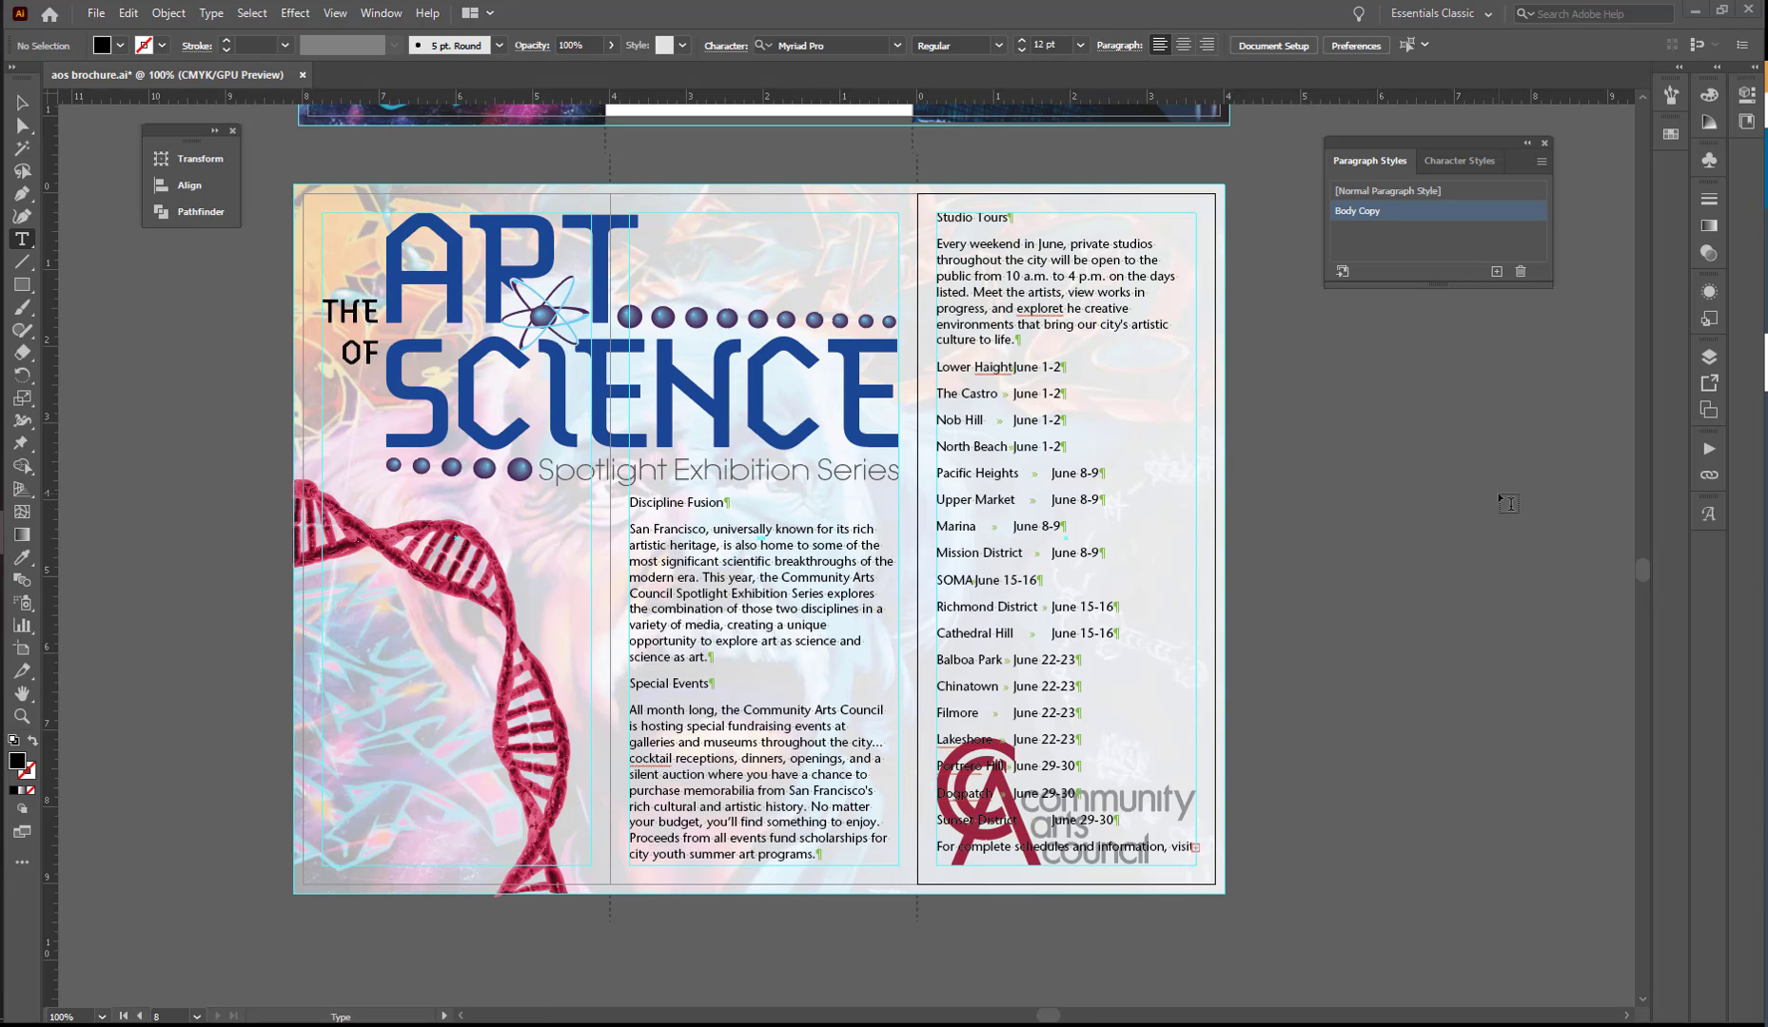
- Set the "Discipline Fusion" heading in the middle panel to Bold at 13 pt
{"action": "double_click", "coordinate": [660, 502]}
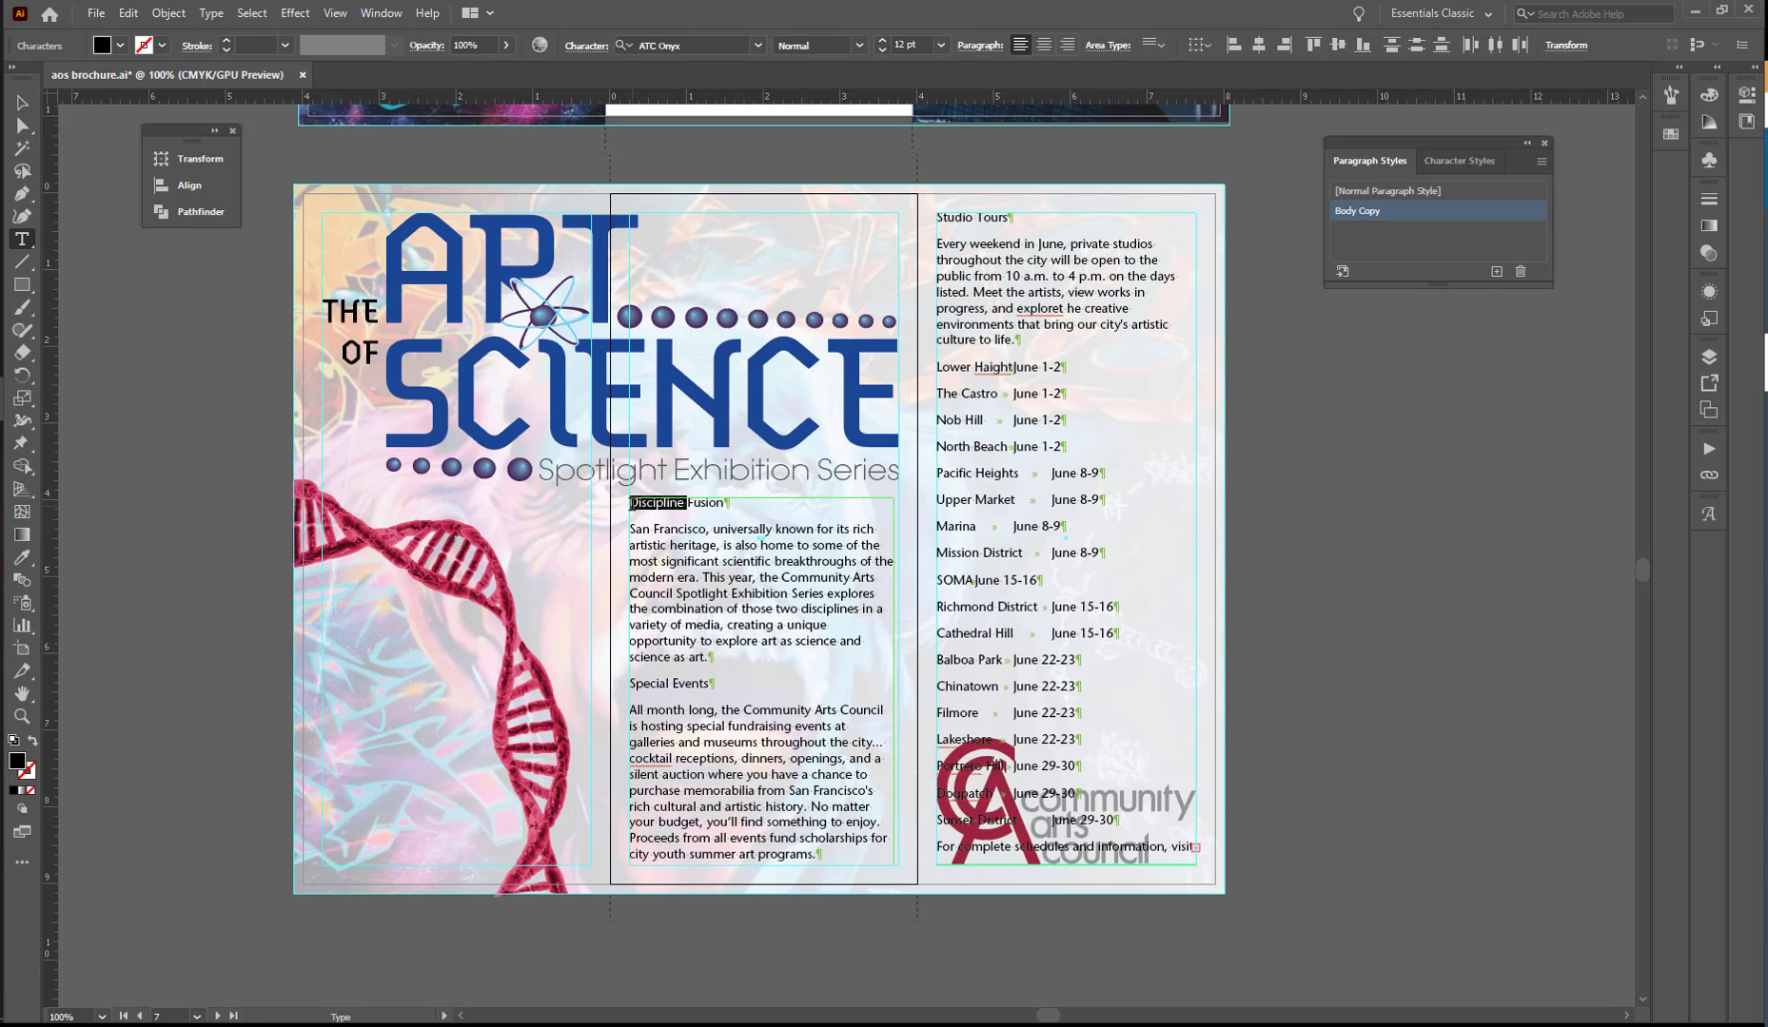
{"action": "left_click_drag", "start_coordinate": [630, 503], "coordinate": [730, 501]}
{"action": "left_click", "coordinate": [583, 49]}
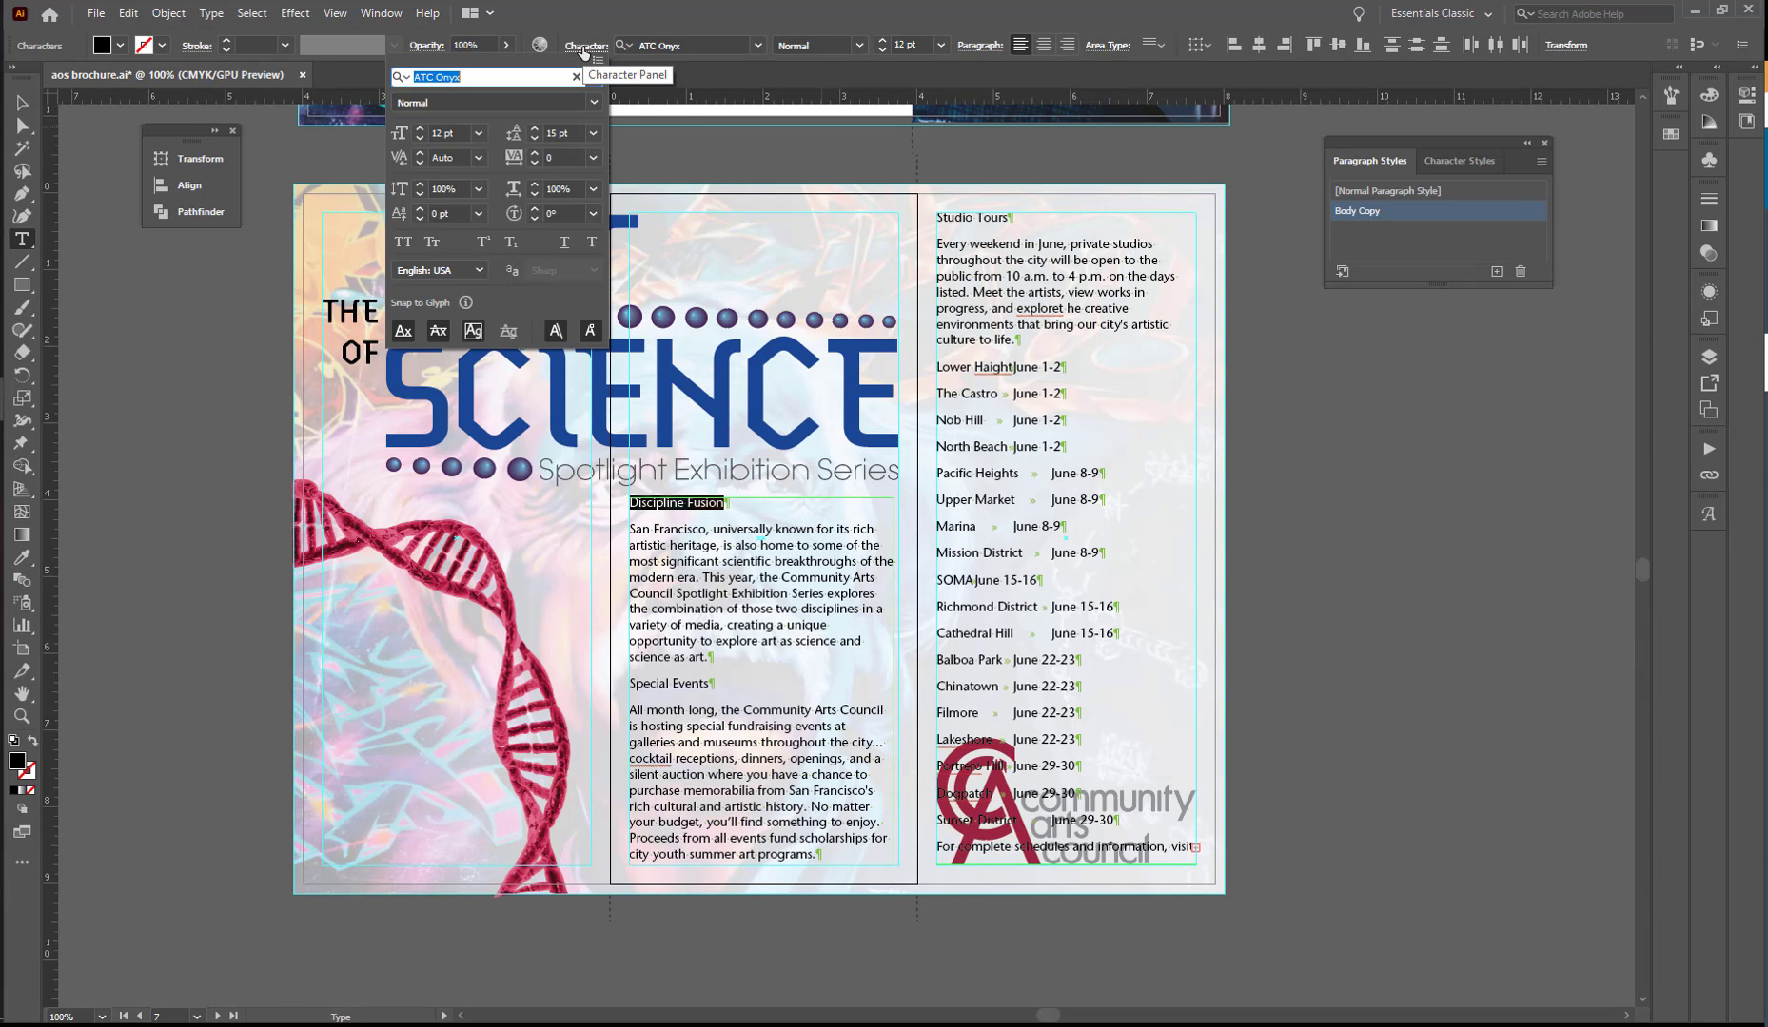
{"action": "left_click", "coordinate": [476, 102]}
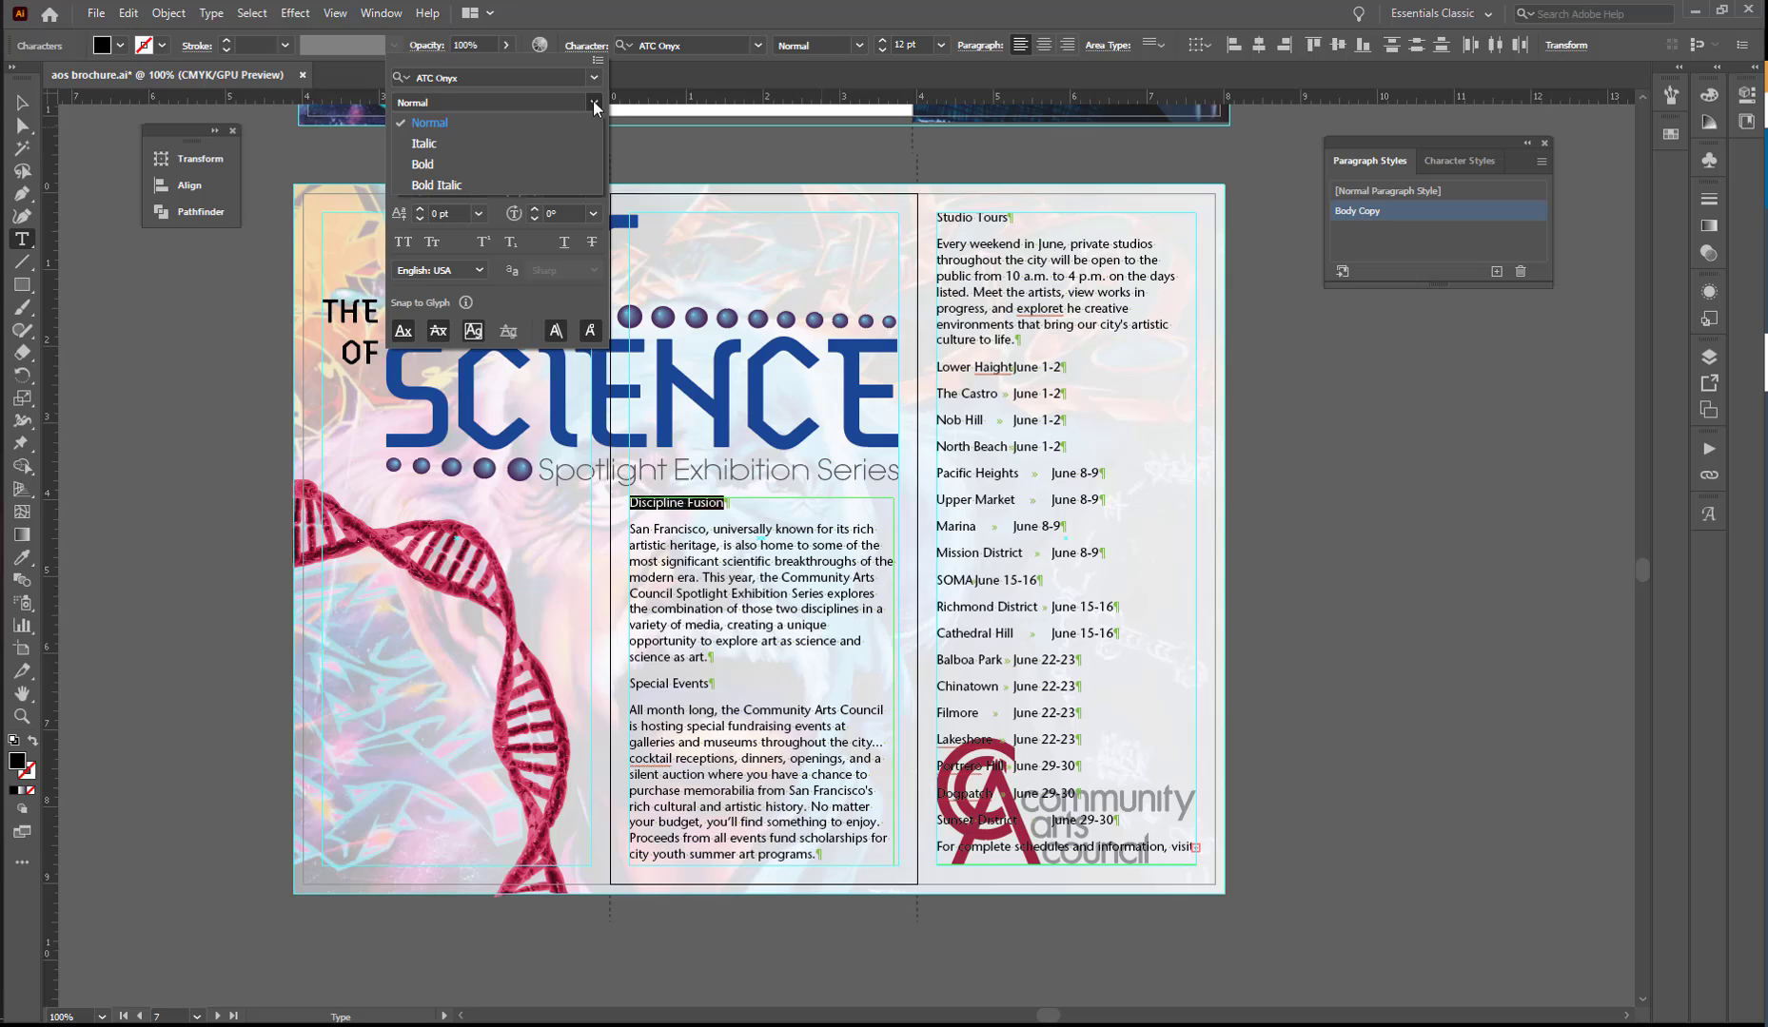
{"action": "left_click", "coordinate": [463, 164]}
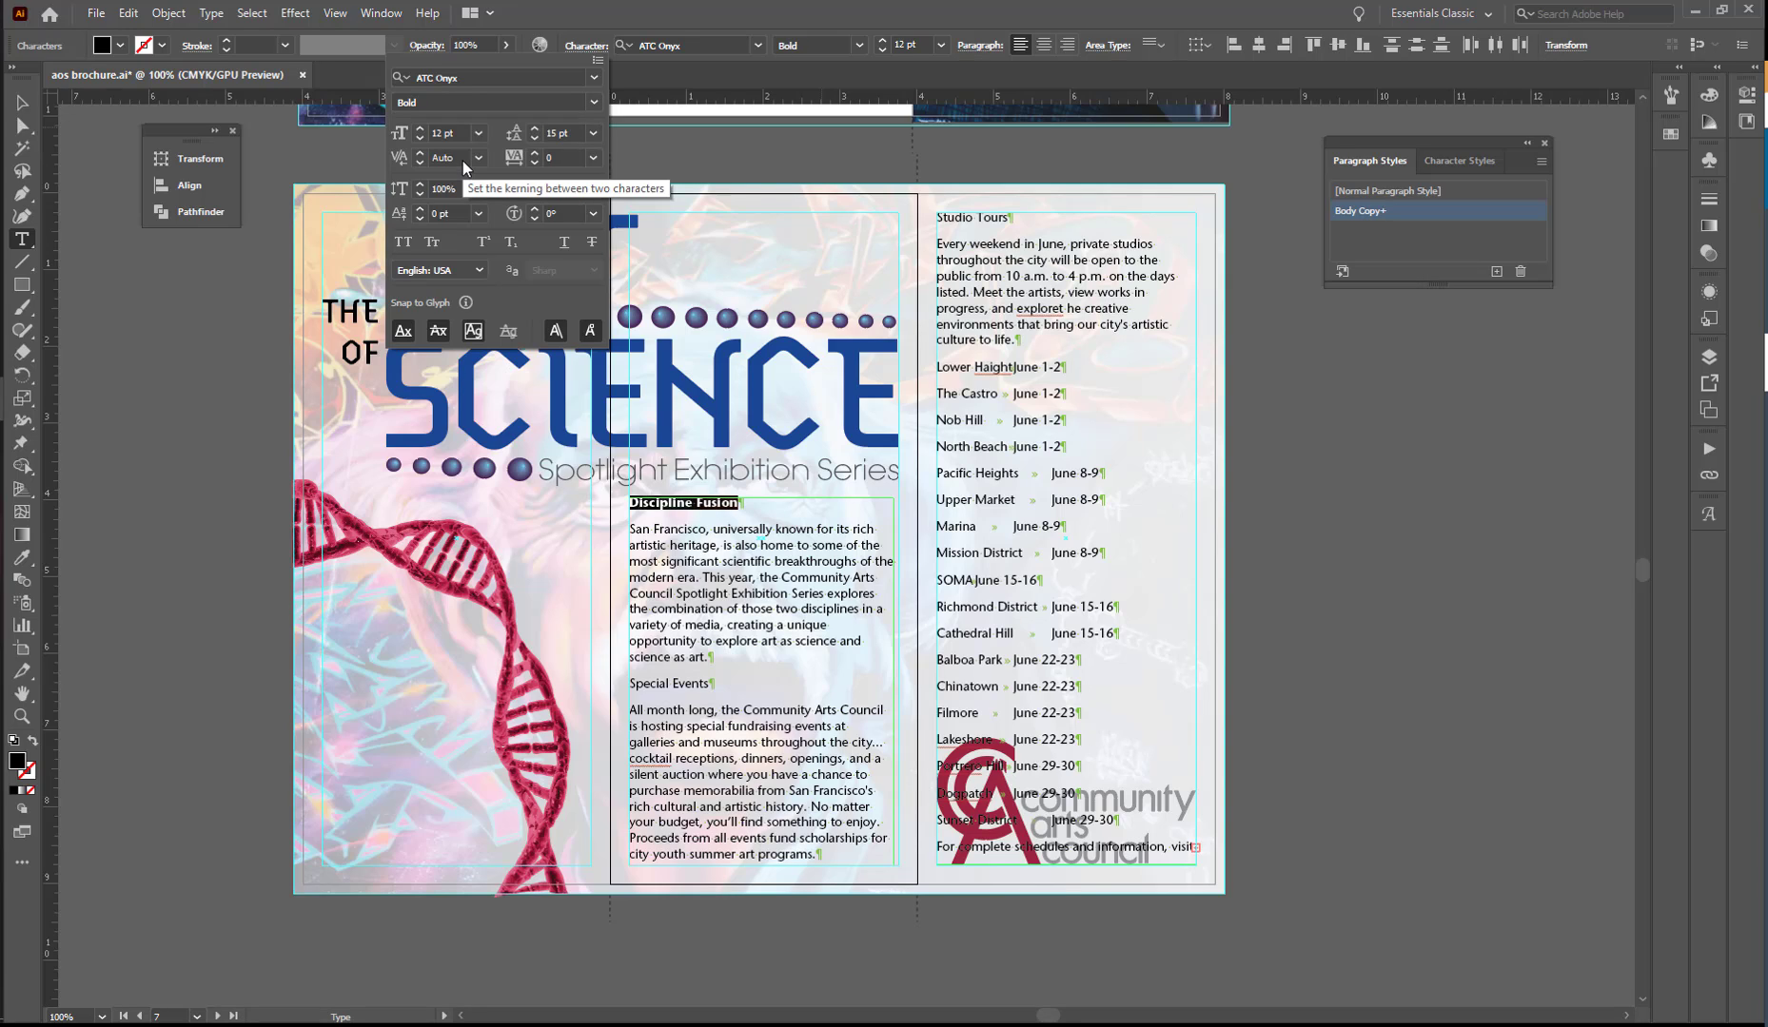
{"action": "left_click", "coordinate": [420, 128]}
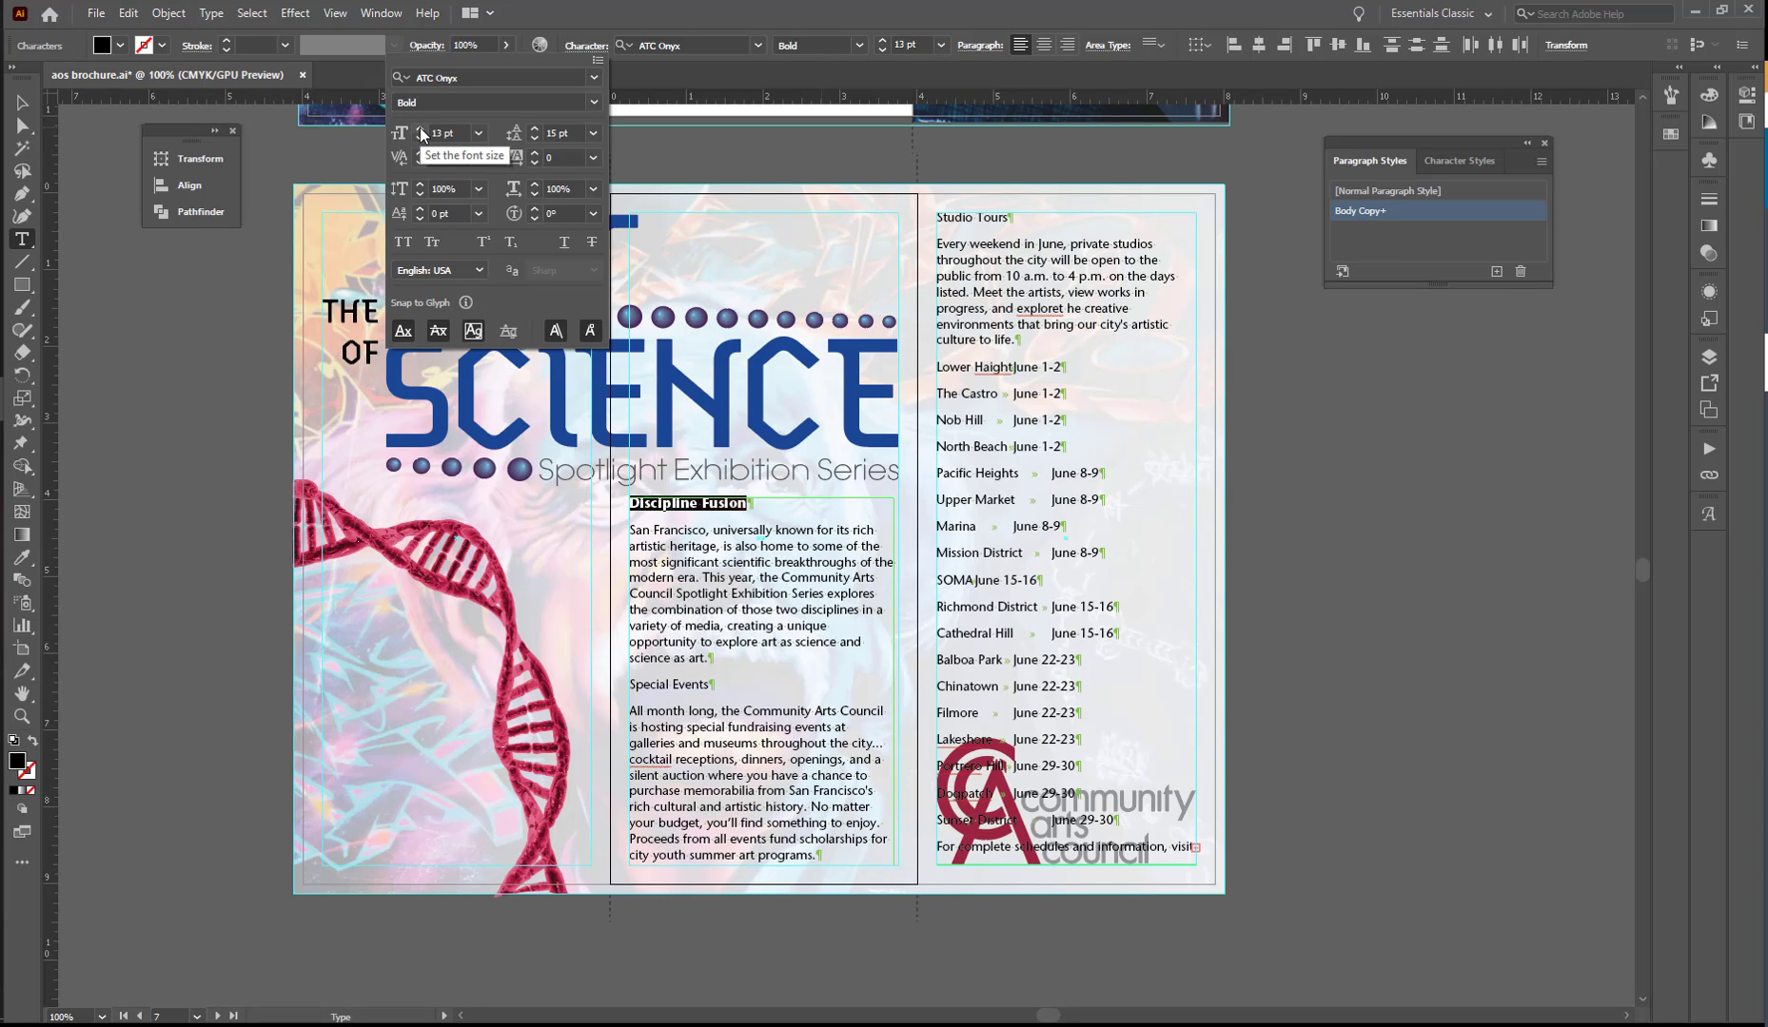
- Reduce the space after the "Discipline Fusion" heading to 3 pt
{"action": "left_click", "coordinate": [985, 51]}
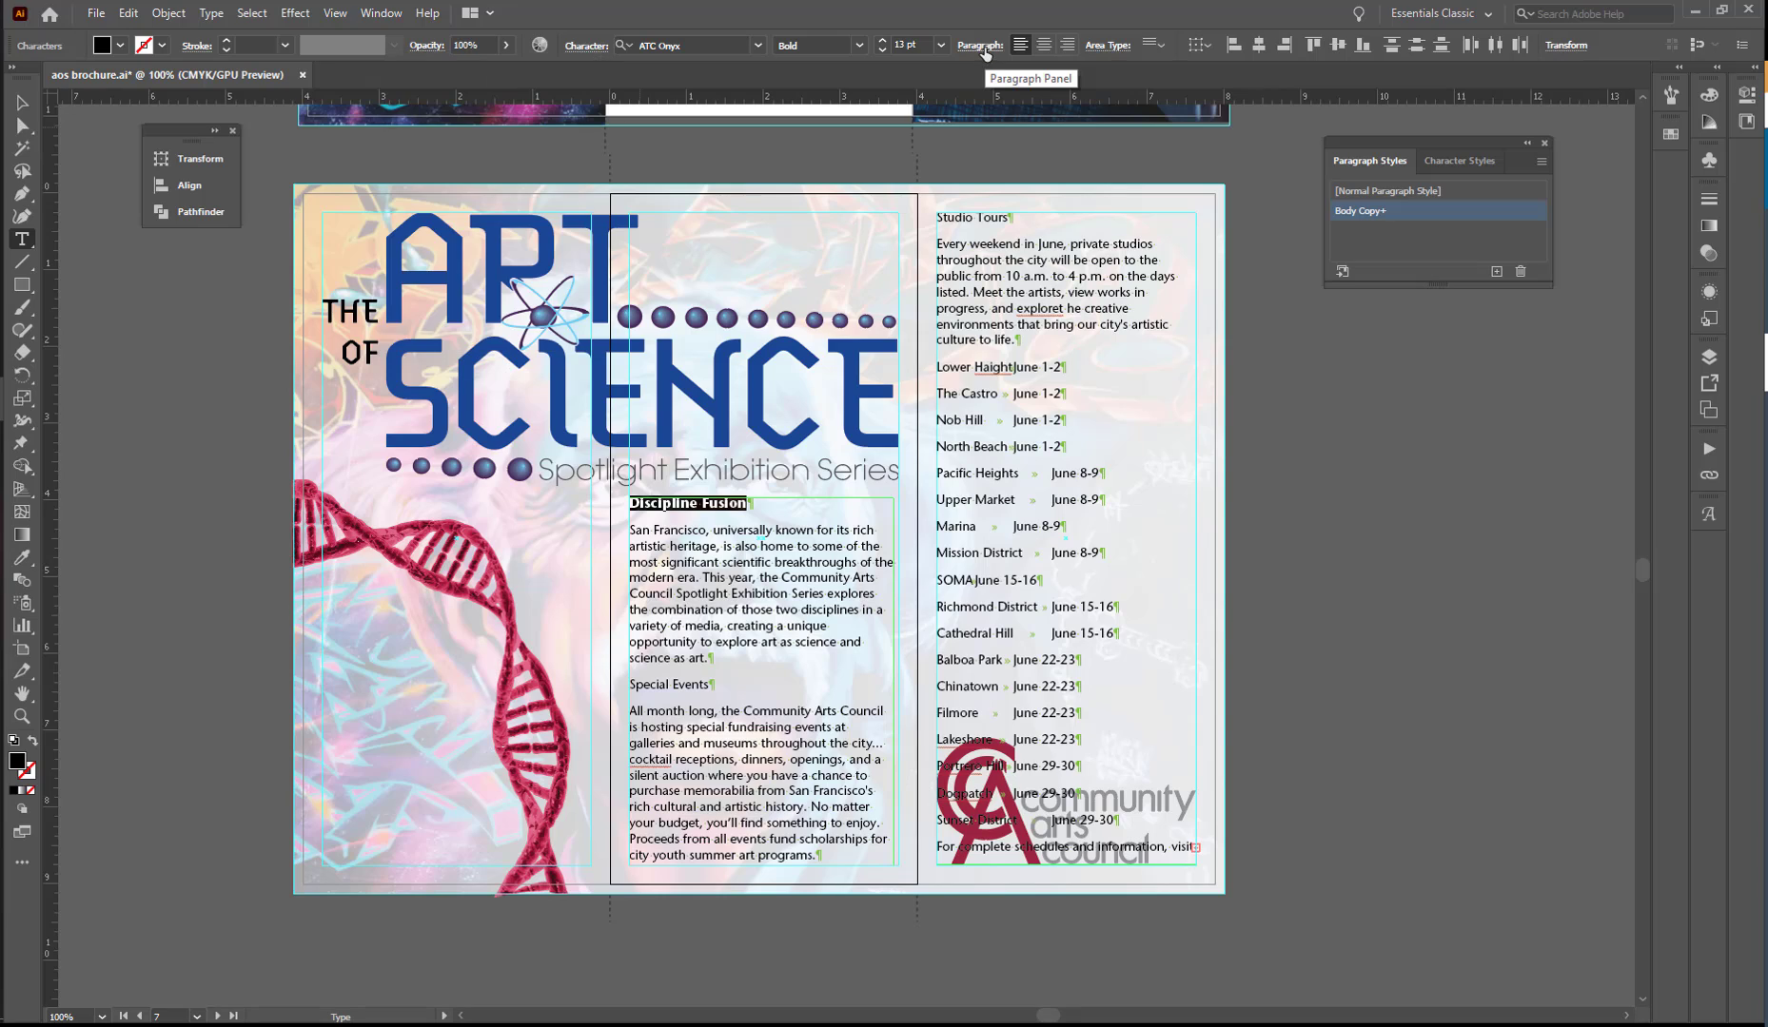
{"action": "left_click", "coordinate": [985, 48]}
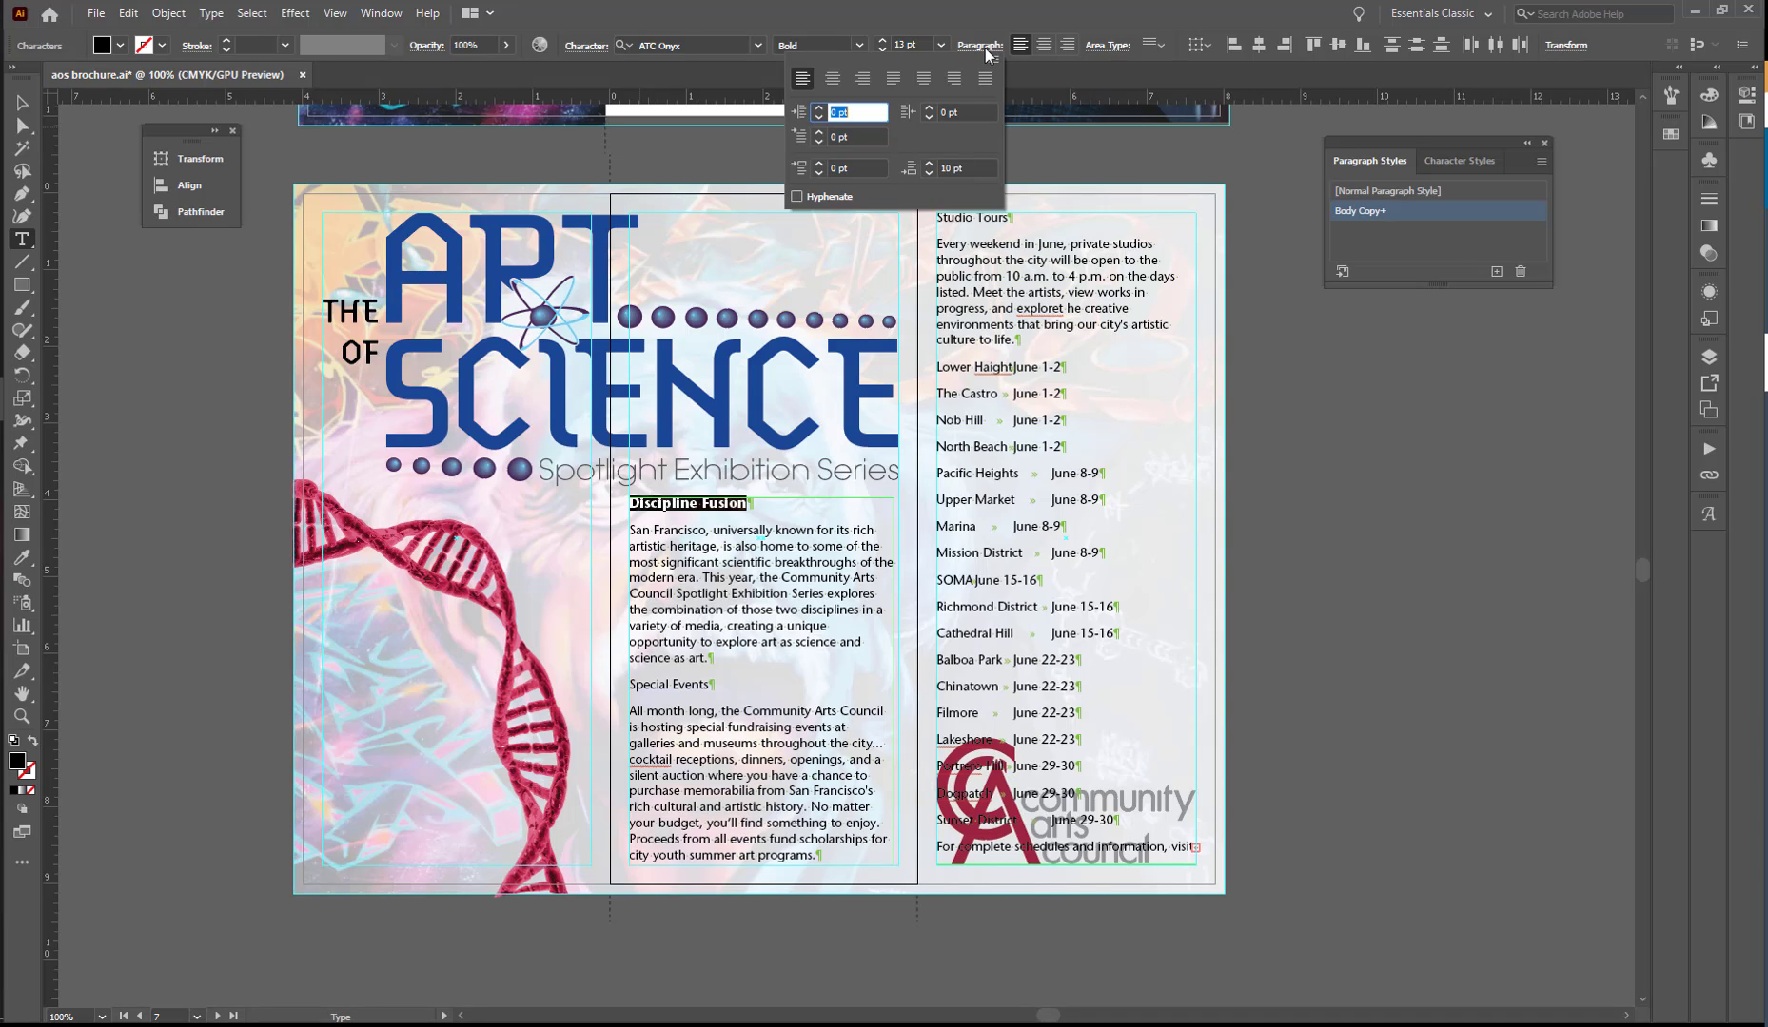
{"action": "left_click", "coordinate": [927, 174]}
{"action": "left_click", "coordinate": [926, 173]}
{"action": "left_click", "coordinate": [926, 173]}
{"action": "left_click", "coordinate": [926, 173]}
{"action": "left_click", "coordinate": [925, 173]}
{"action": "left_click", "coordinate": [926, 173]}
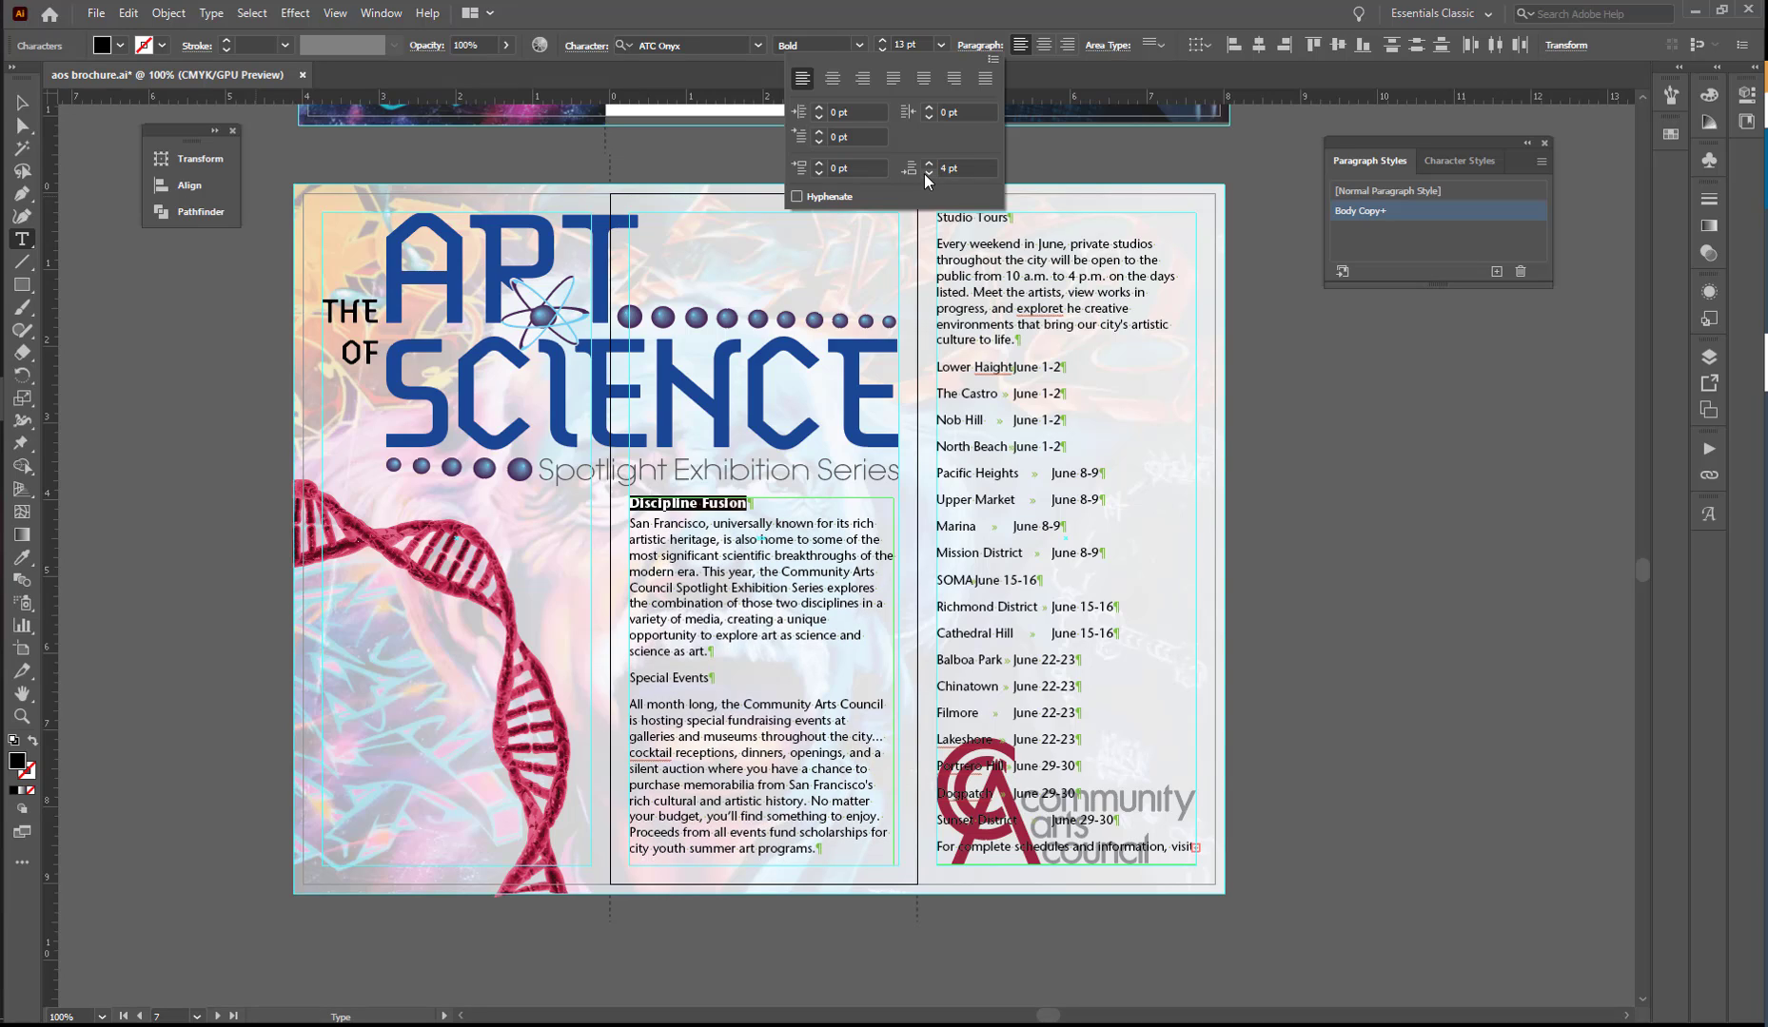
{"action": "left_click", "coordinate": [926, 173]}
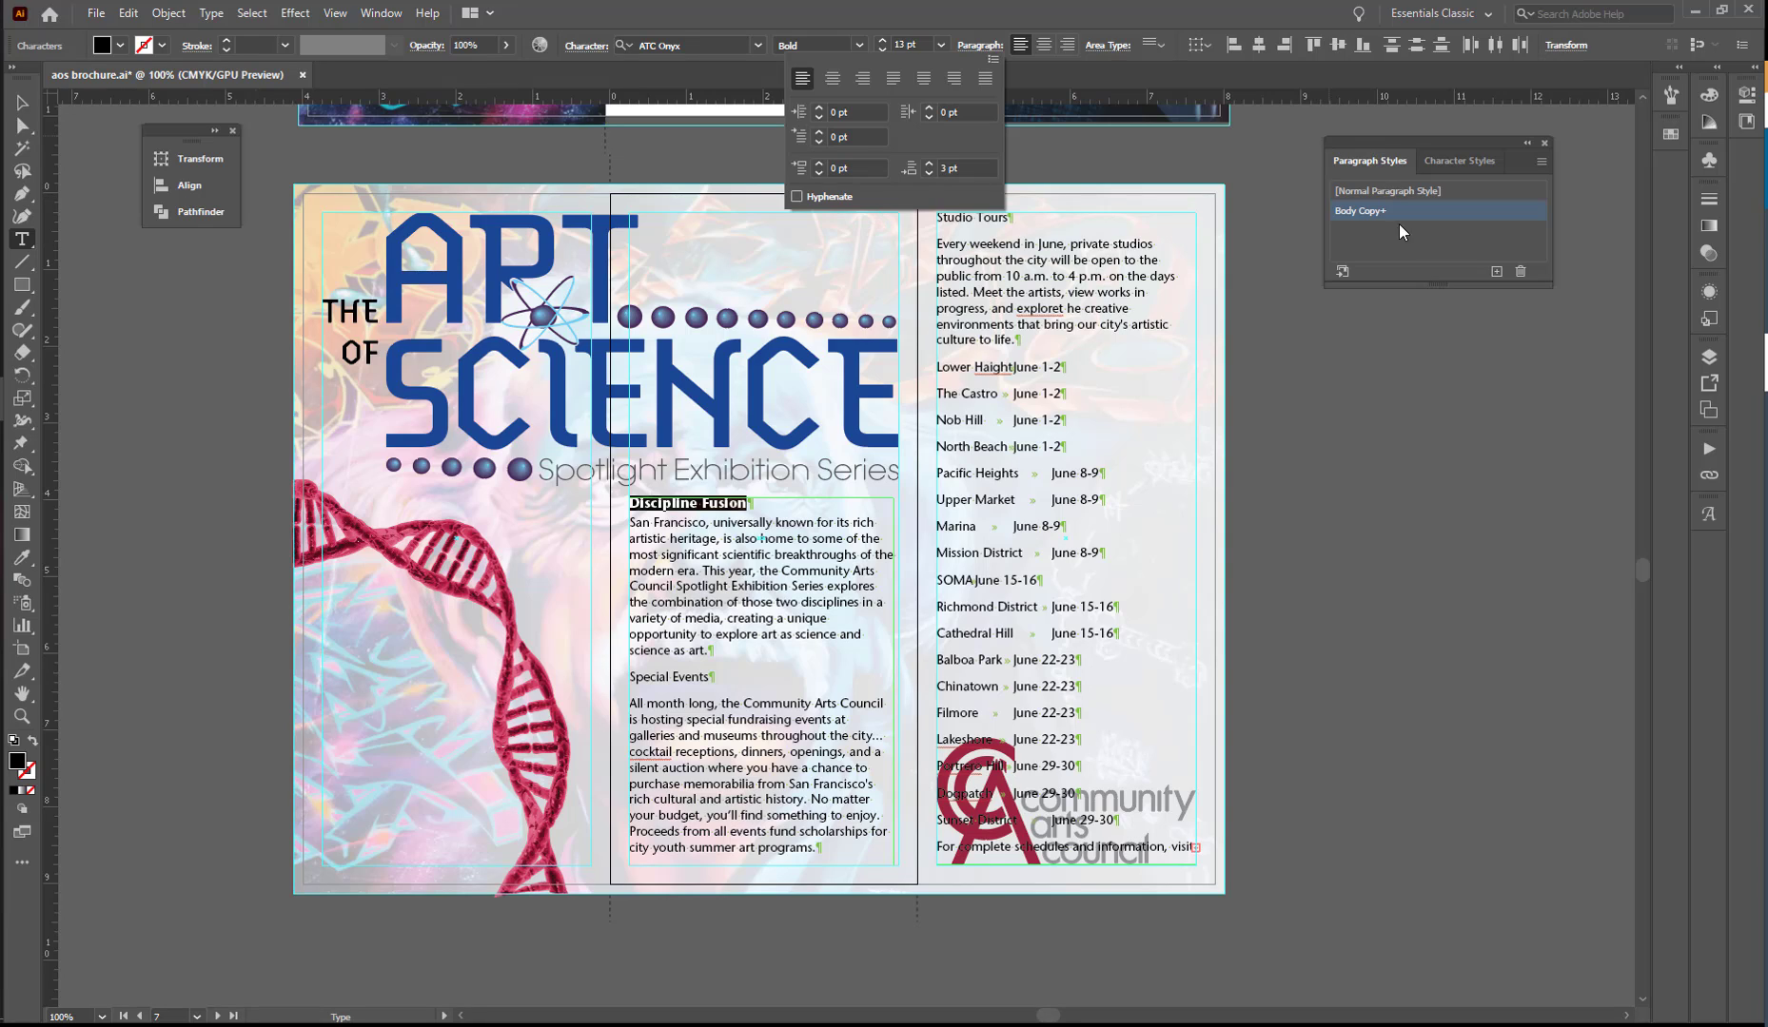
- Create a paragraph style from the formatted "Discipline Fusion" text, apply it to that line and name the style Heading
{"action": "left_click", "coordinate": [1496, 269]}
{"action": "left_click", "coordinate": [1496, 270]}
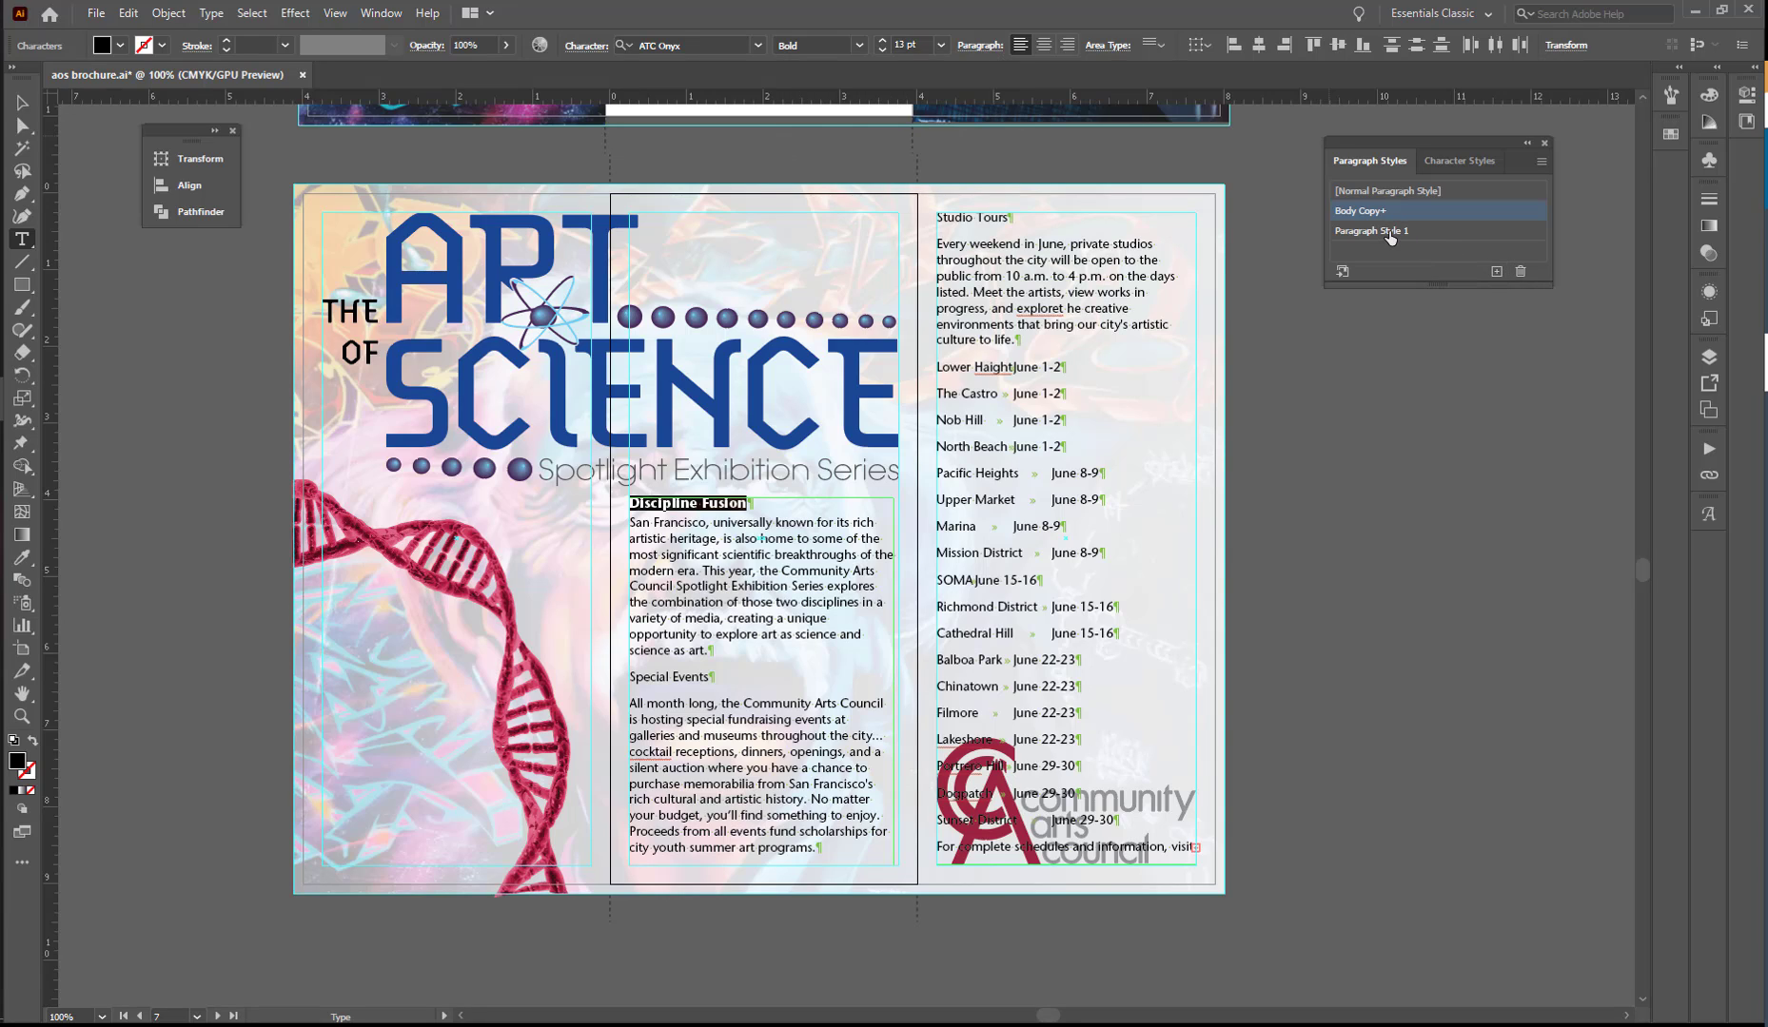
{"action": "left_click", "coordinate": [1441, 234]}
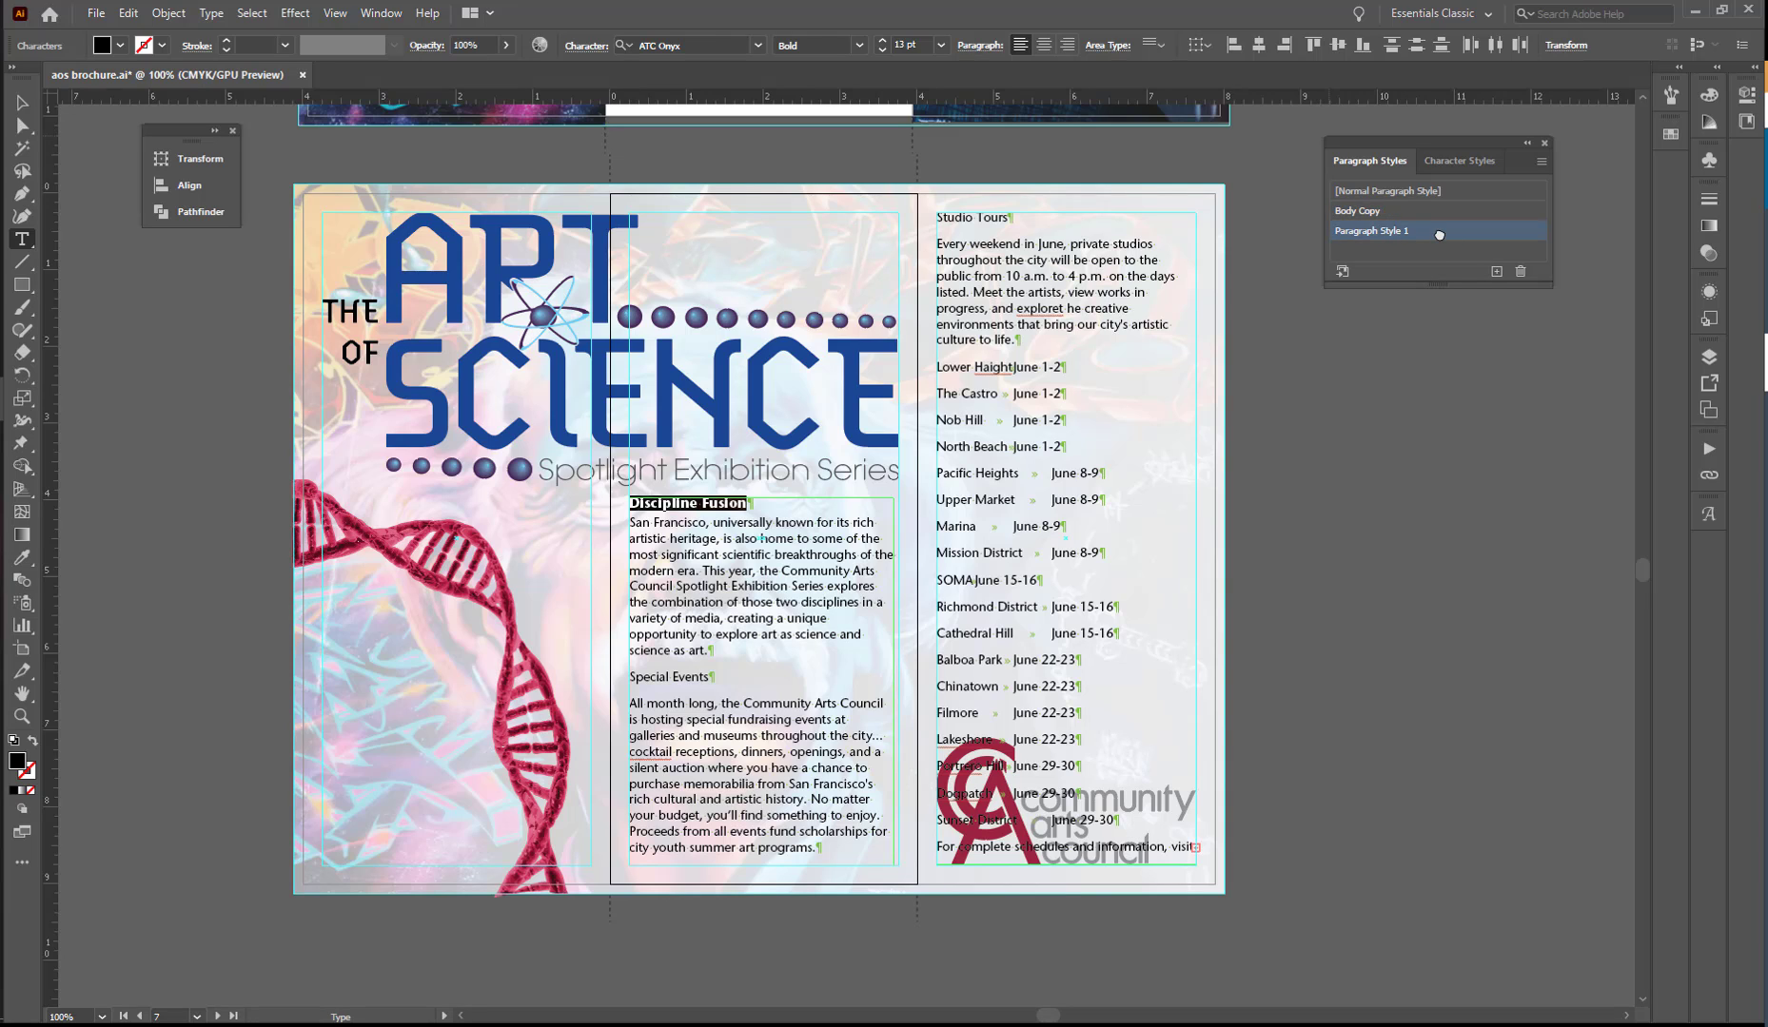
{"action": "double_click", "coordinate": [1439, 234]}
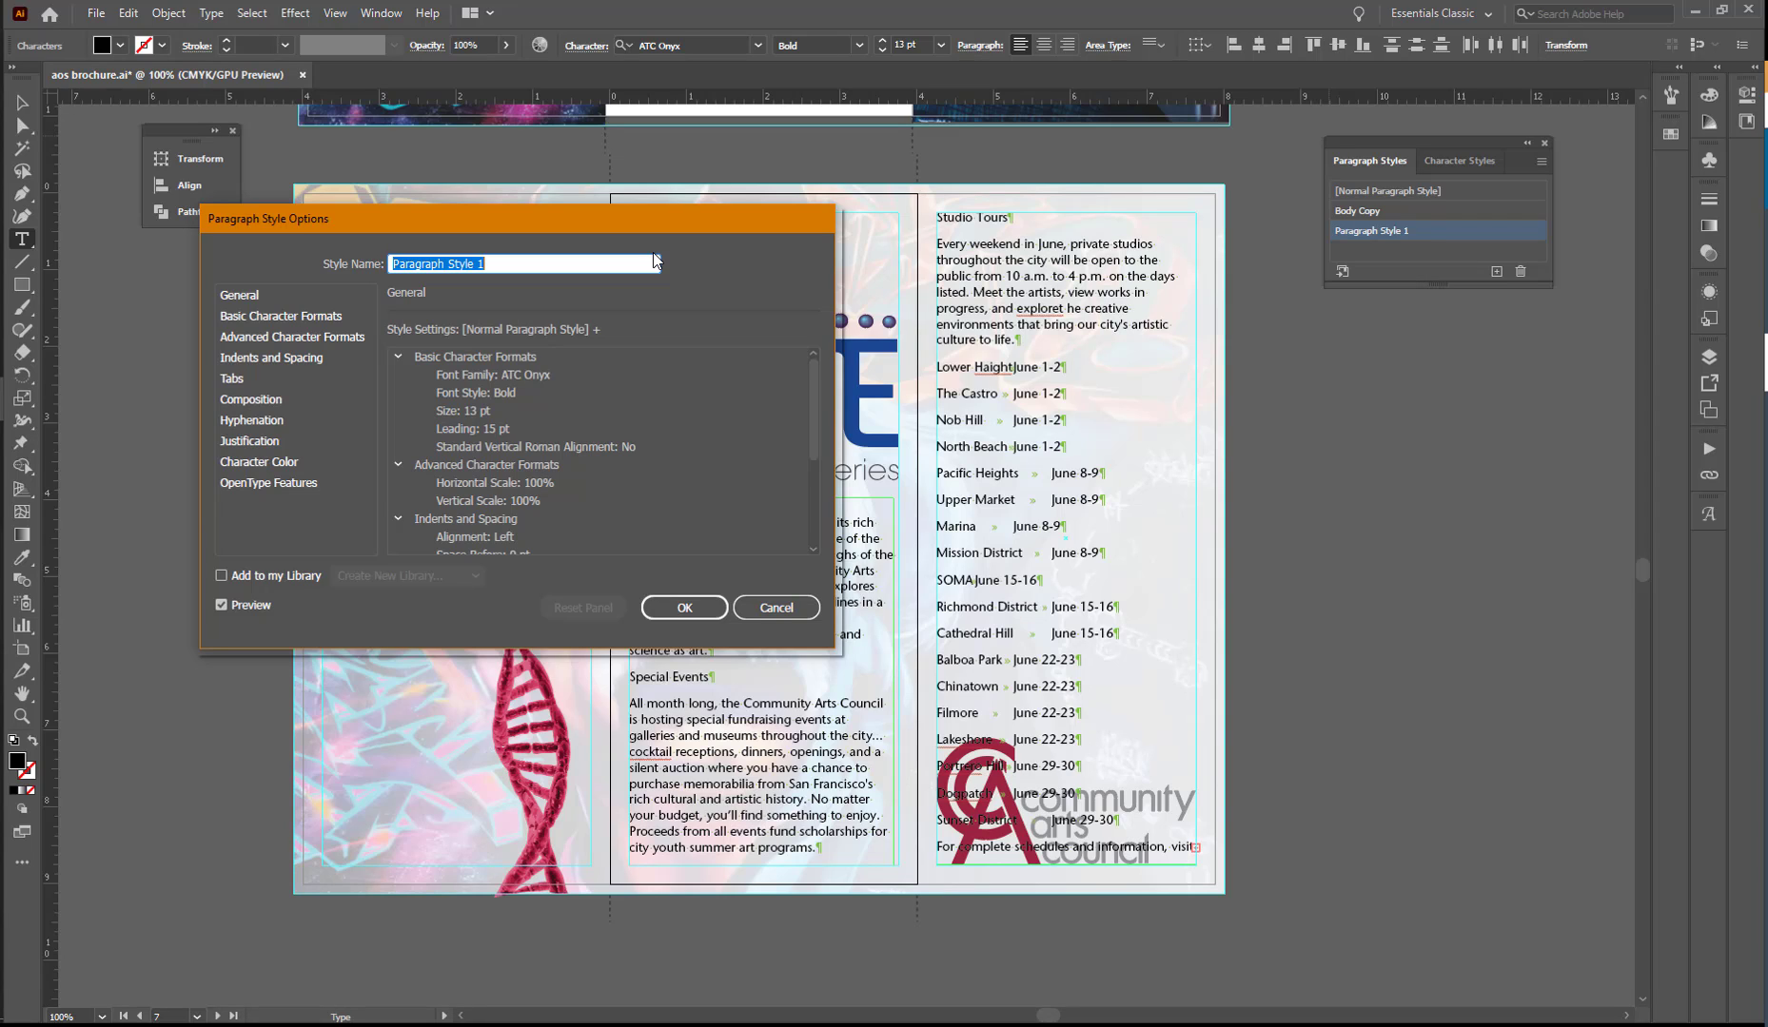
{"action": "type", "text": "Heading"}
{"action": "key", "text": "Return"}
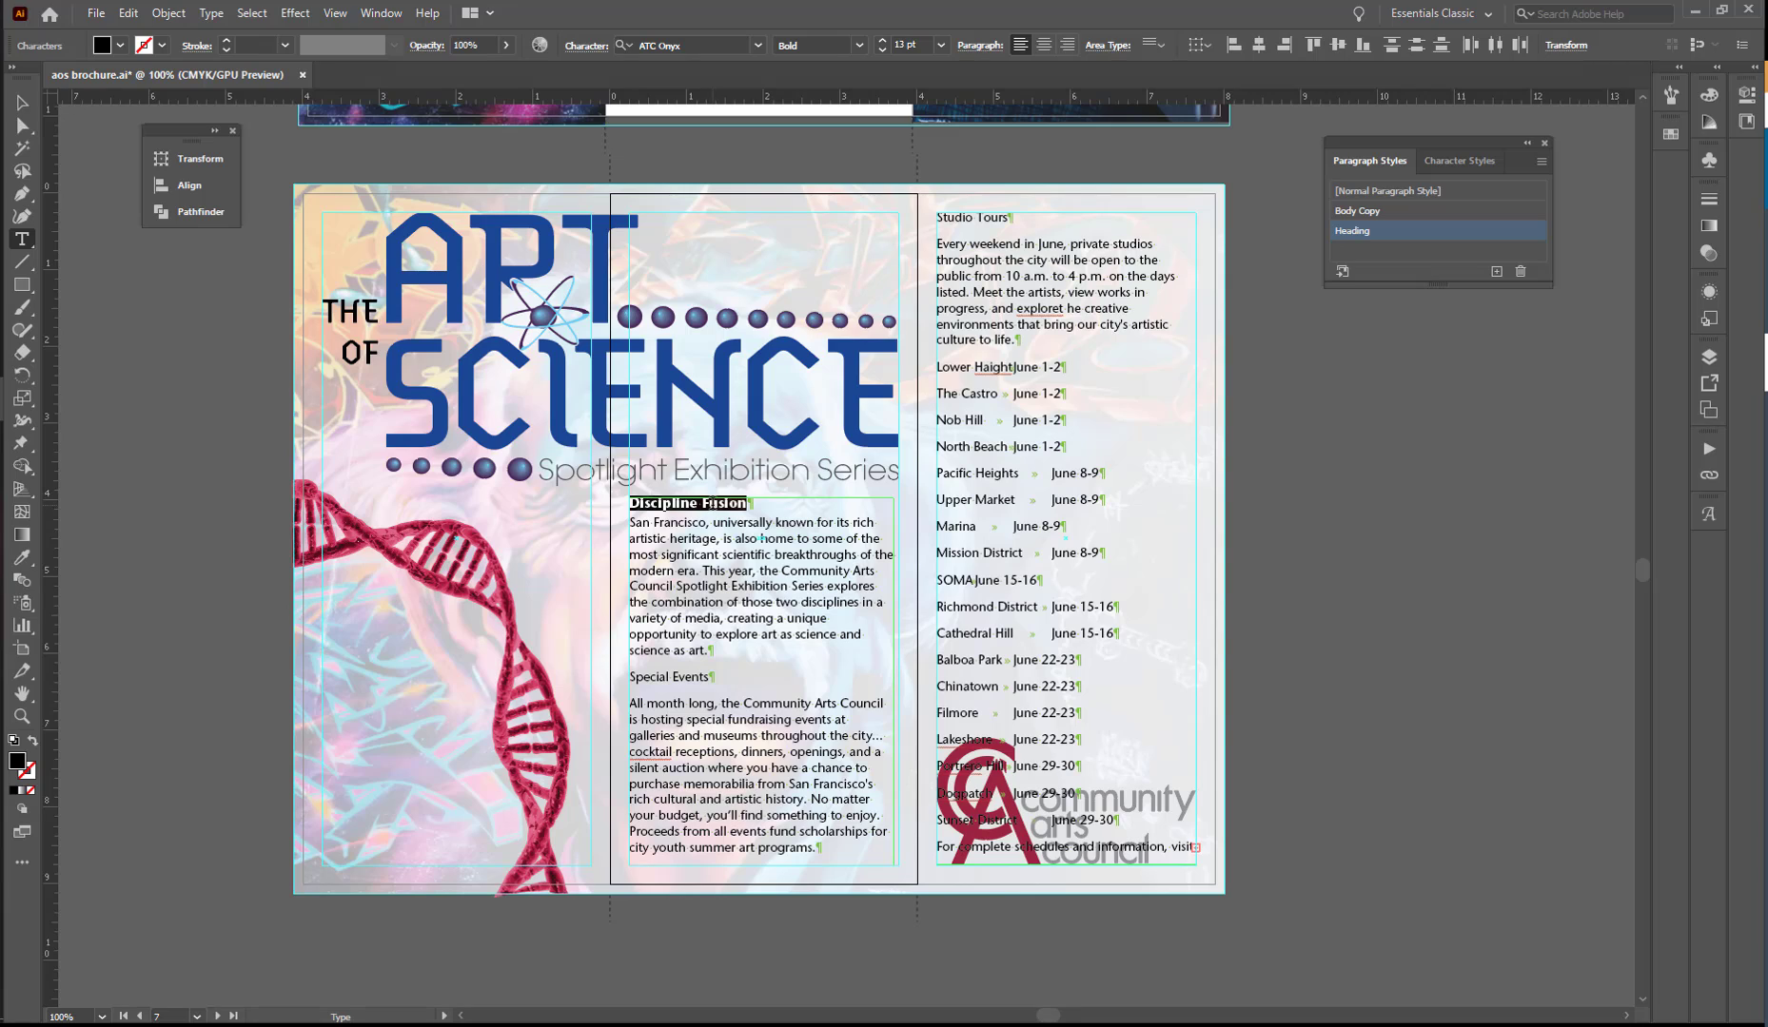
- Apply the Heading paragraph style to the "Special Events" and "Studio Tours" lines
{"action": "left_click", "coordinate": [669, 676]}
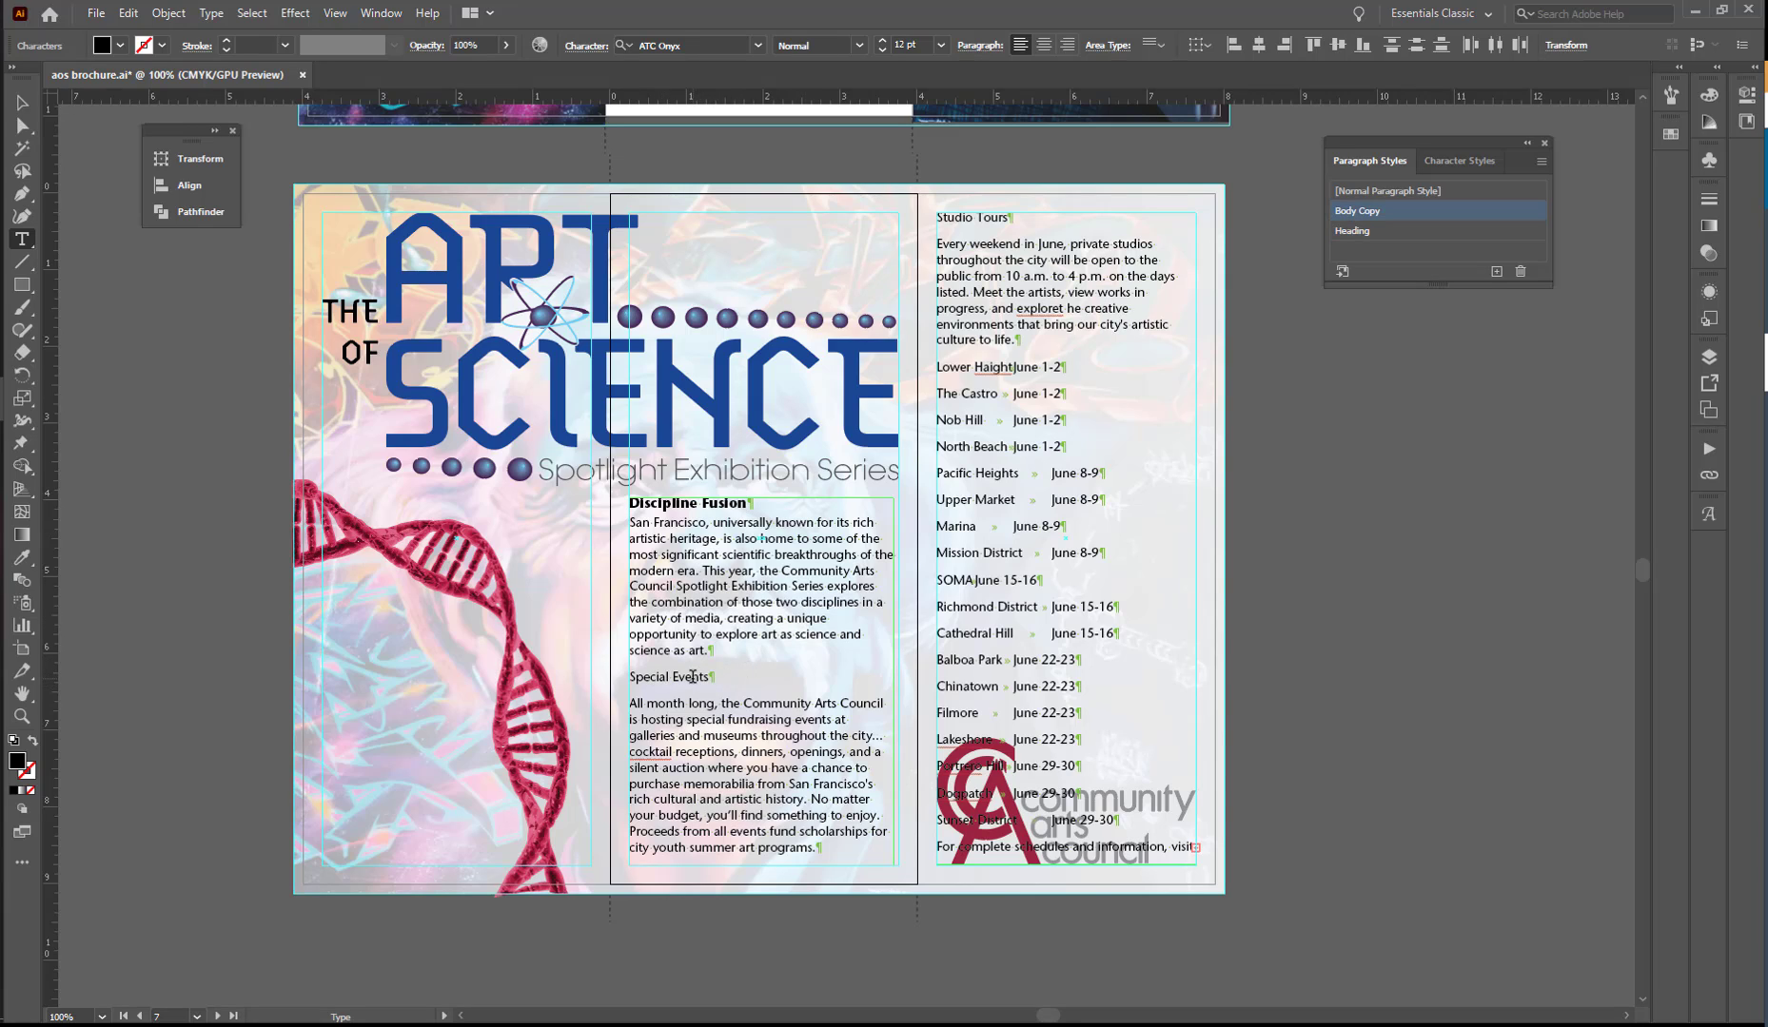
{"action": "left_click", "coordinate": [1367, 232]}
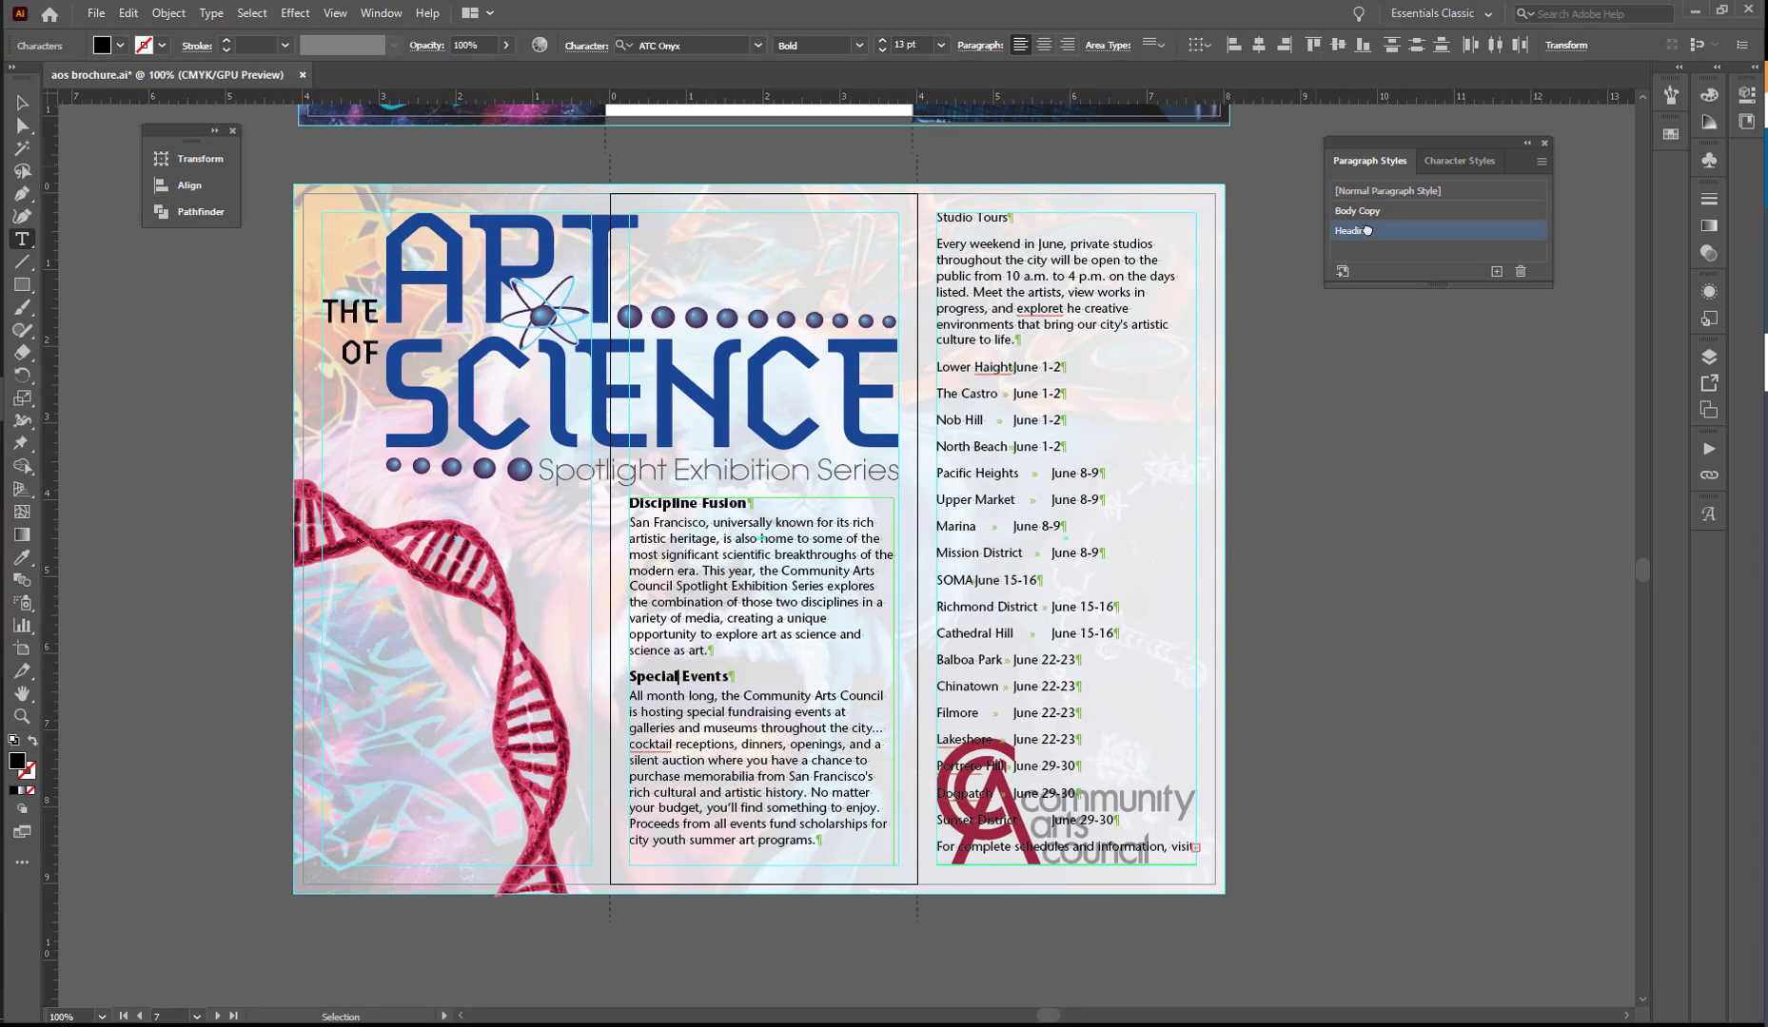
{"action": "left_click", "coordinate": [698, 502]}
{"action": "left_click", "coordinate": [996, 214]}
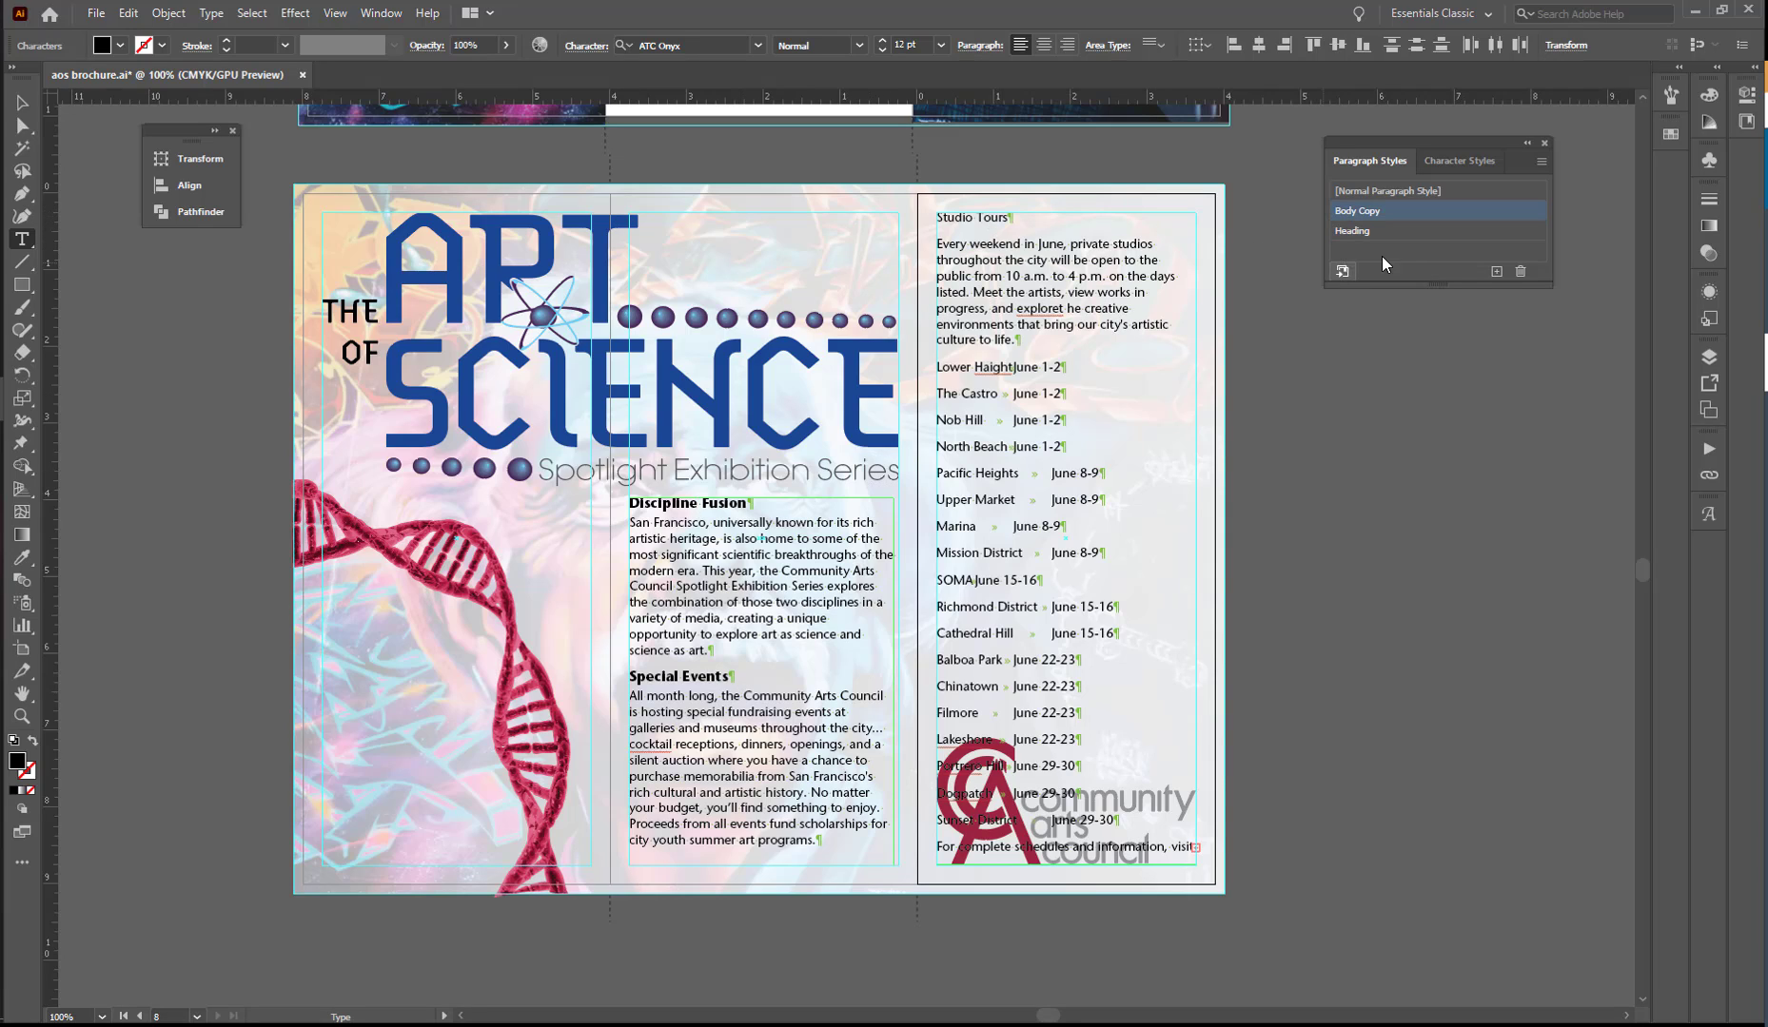
{"action": "left_click", "coordinate": [1414, 229]}
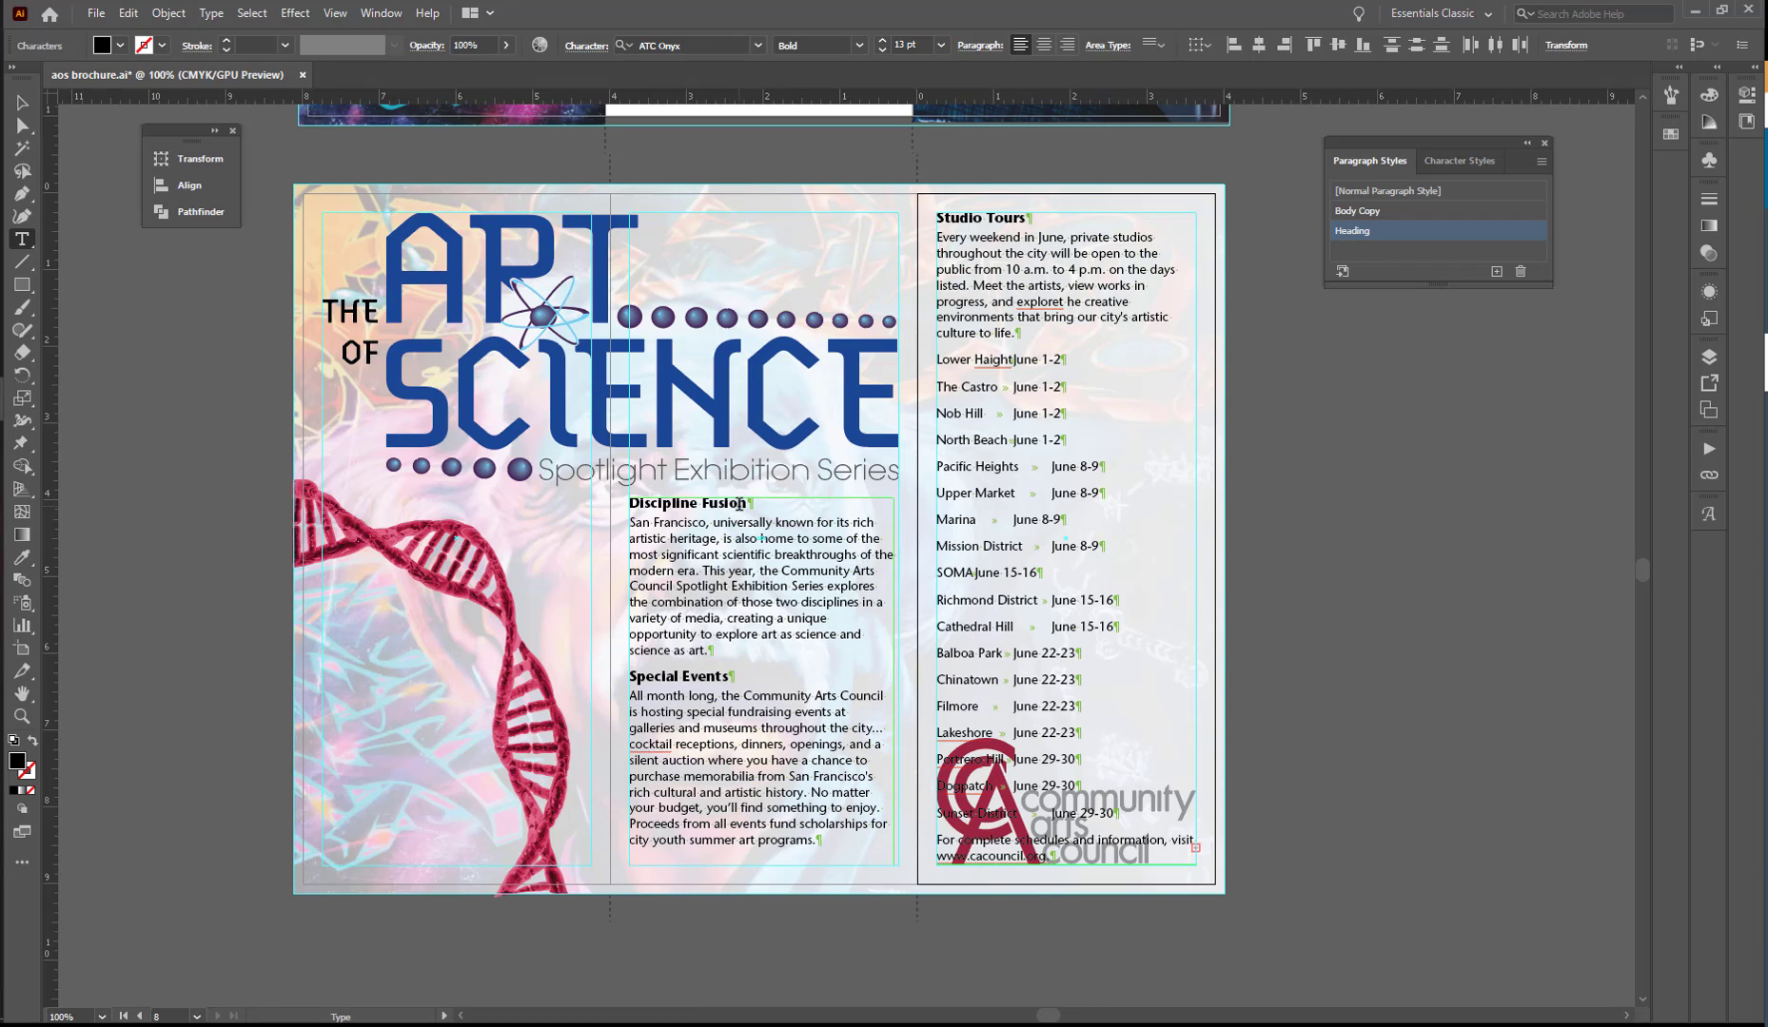
- Select the "Discipline Fusion" heading text and fill it with the dark red swatch
{"action": "mouse_move", "coordinate": [750, 503]}
{"action": "left_mouse_down"}
{"action": "mouse_move", "coordinate": [670, 505]}
{"action": "mouse_move", "coordinate": [745, 493]}
{"action": "left_mouse_up"}
{"action": "left_click", "coordinate": [670, 505]}
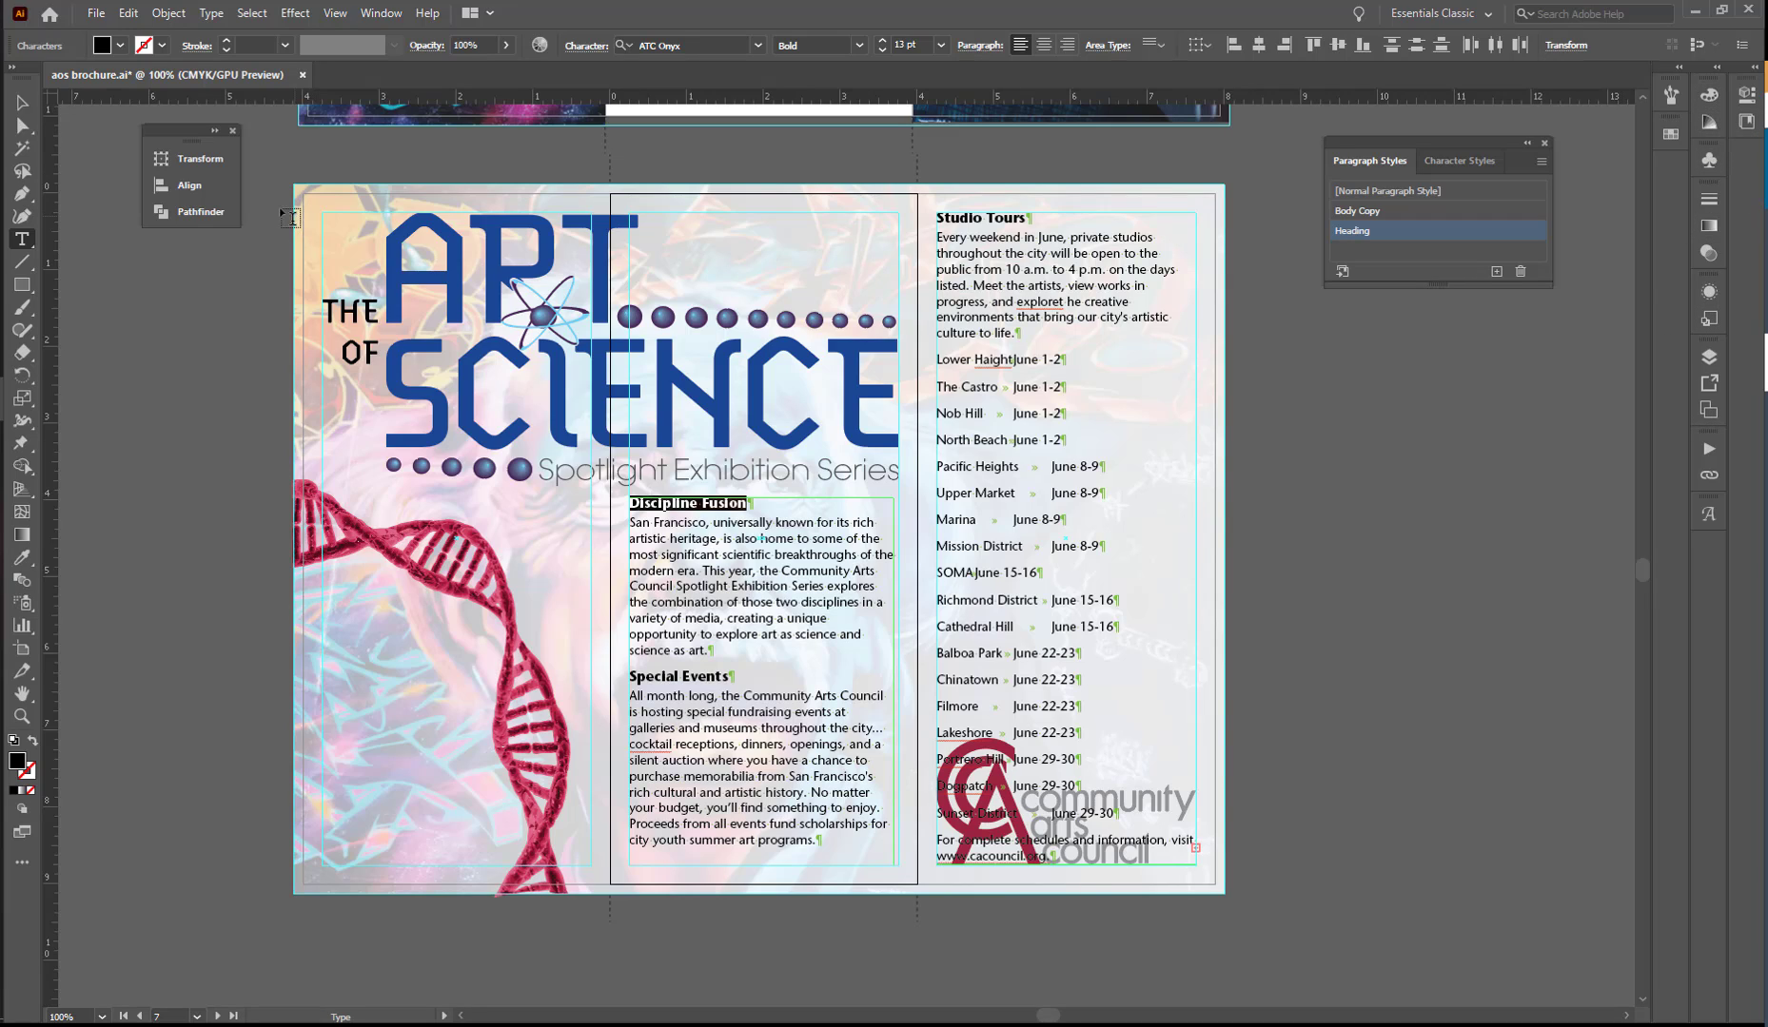
{"action": "left_click", "coordinate": [379, 13]}
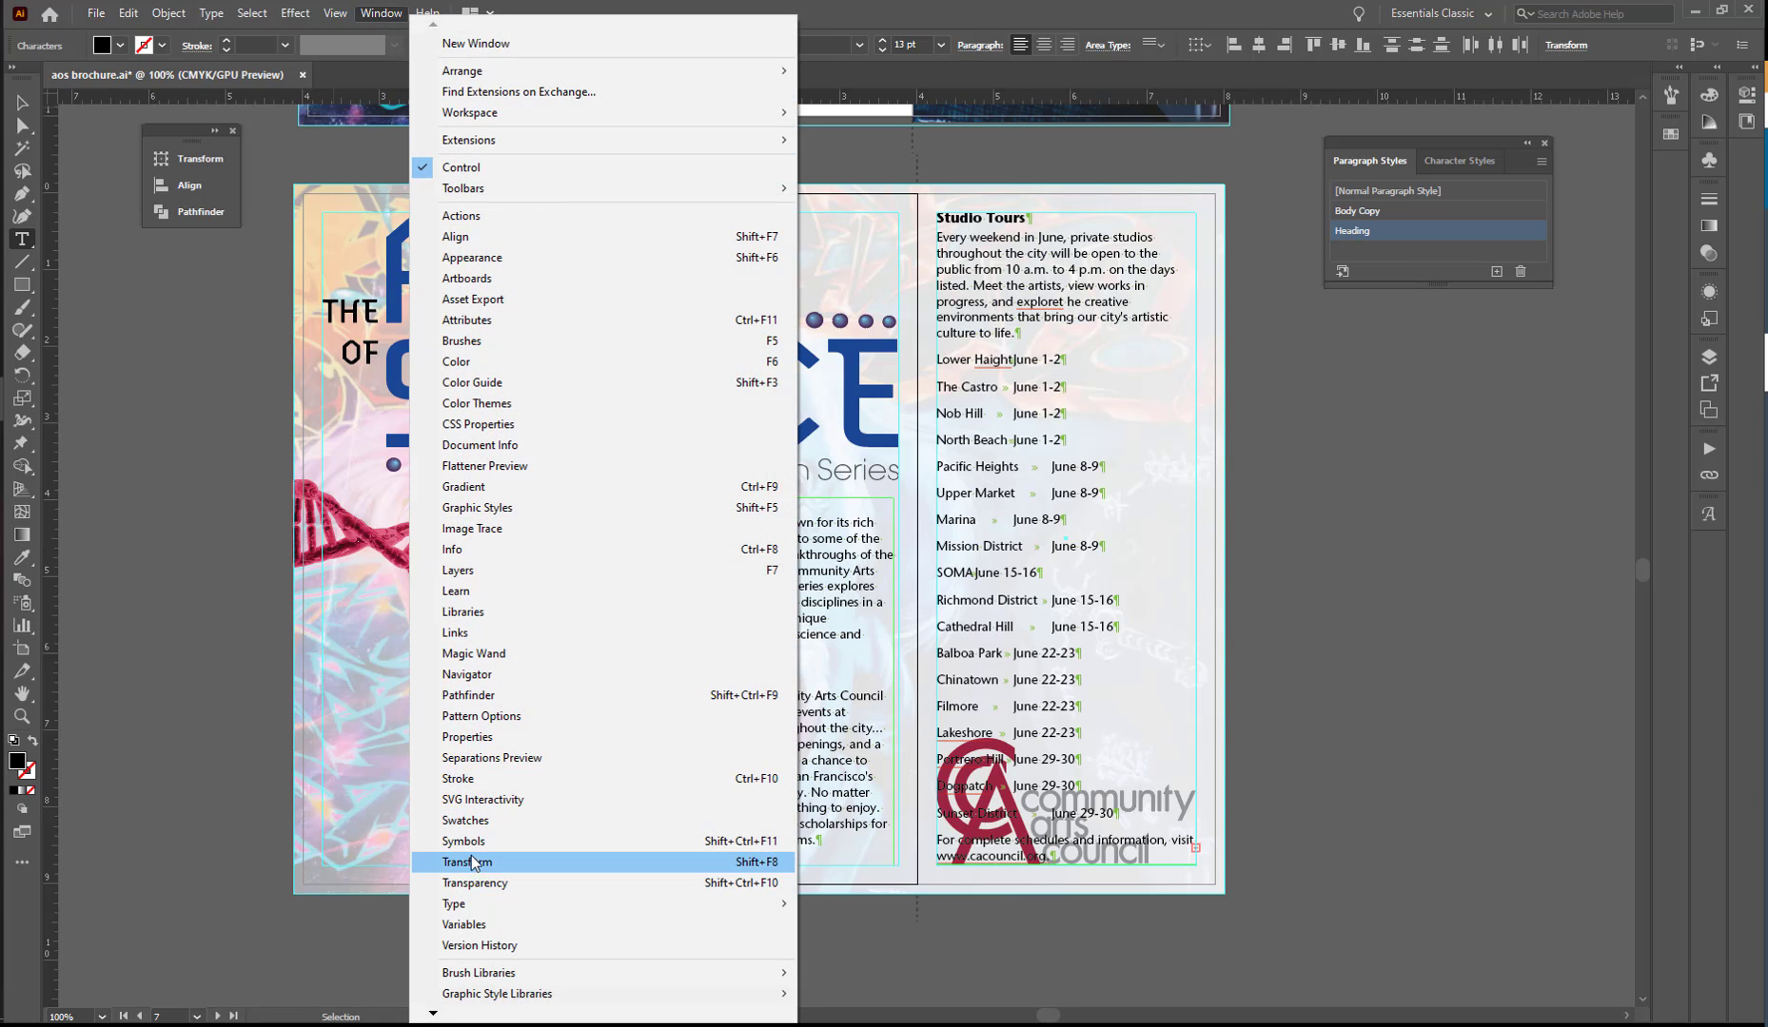
{"action": "left_click", "coordinate": [490, 816]}
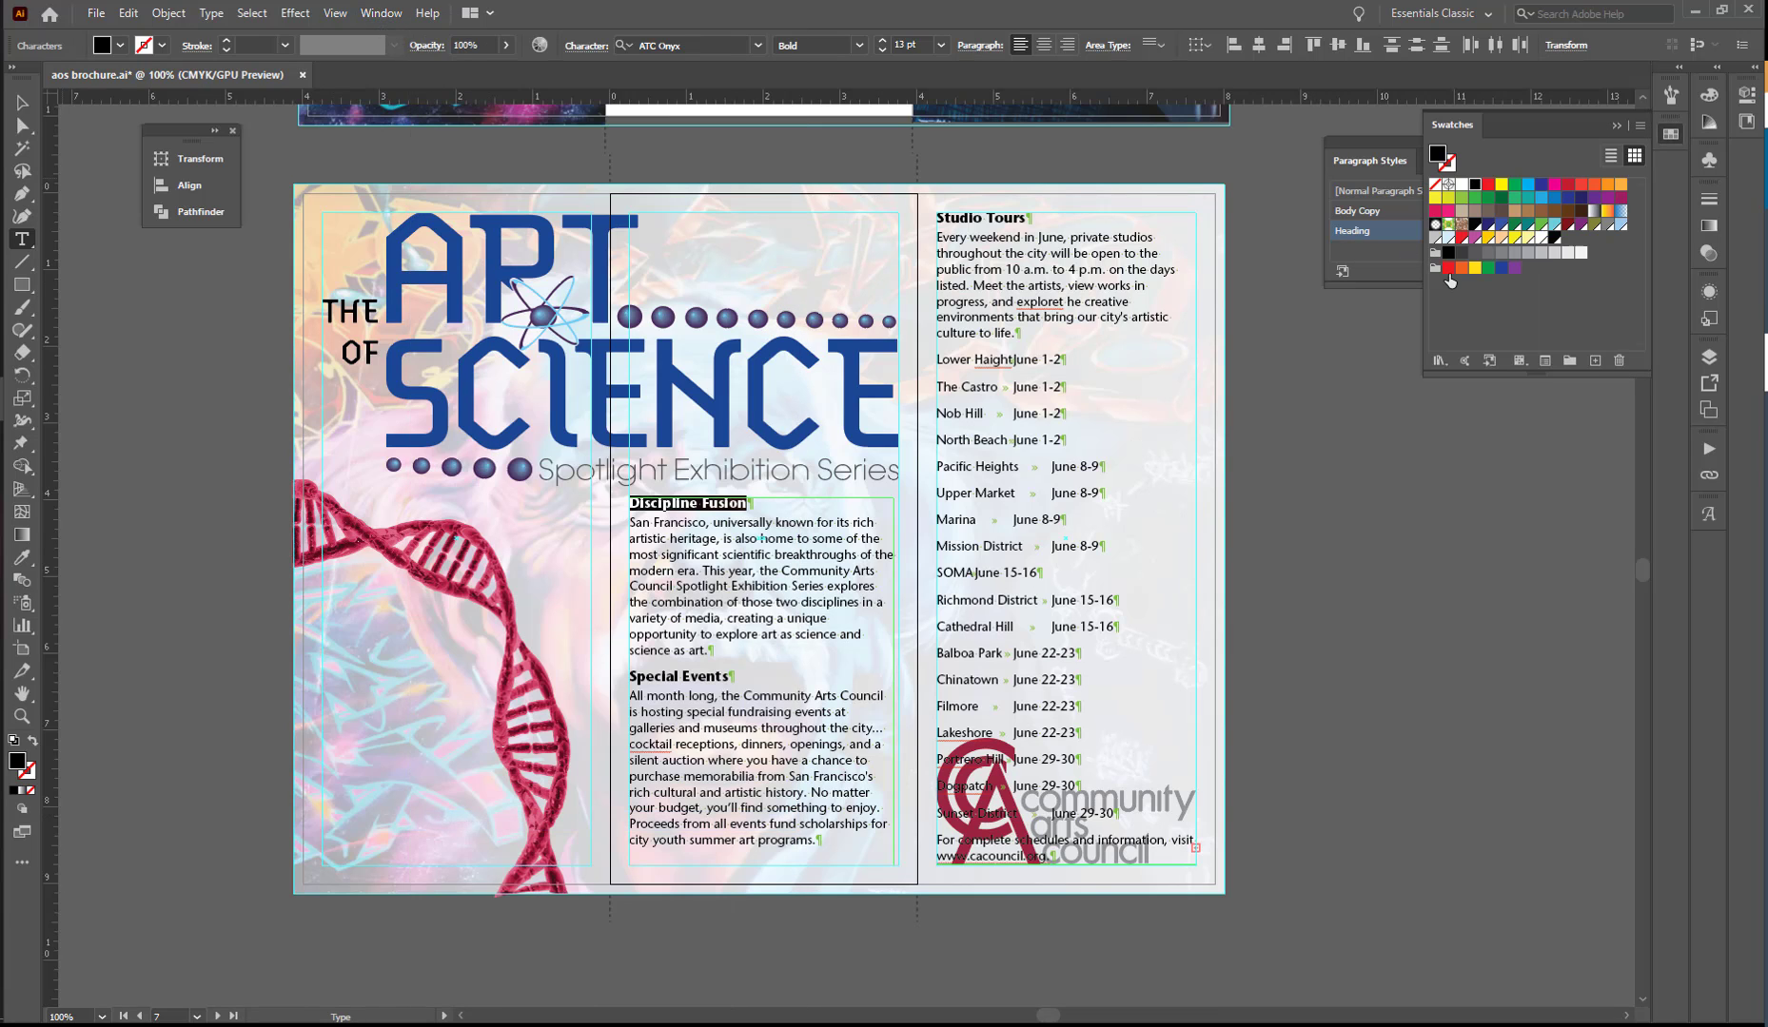
{"action": "left_click", "coordinate": [1568, 226]}
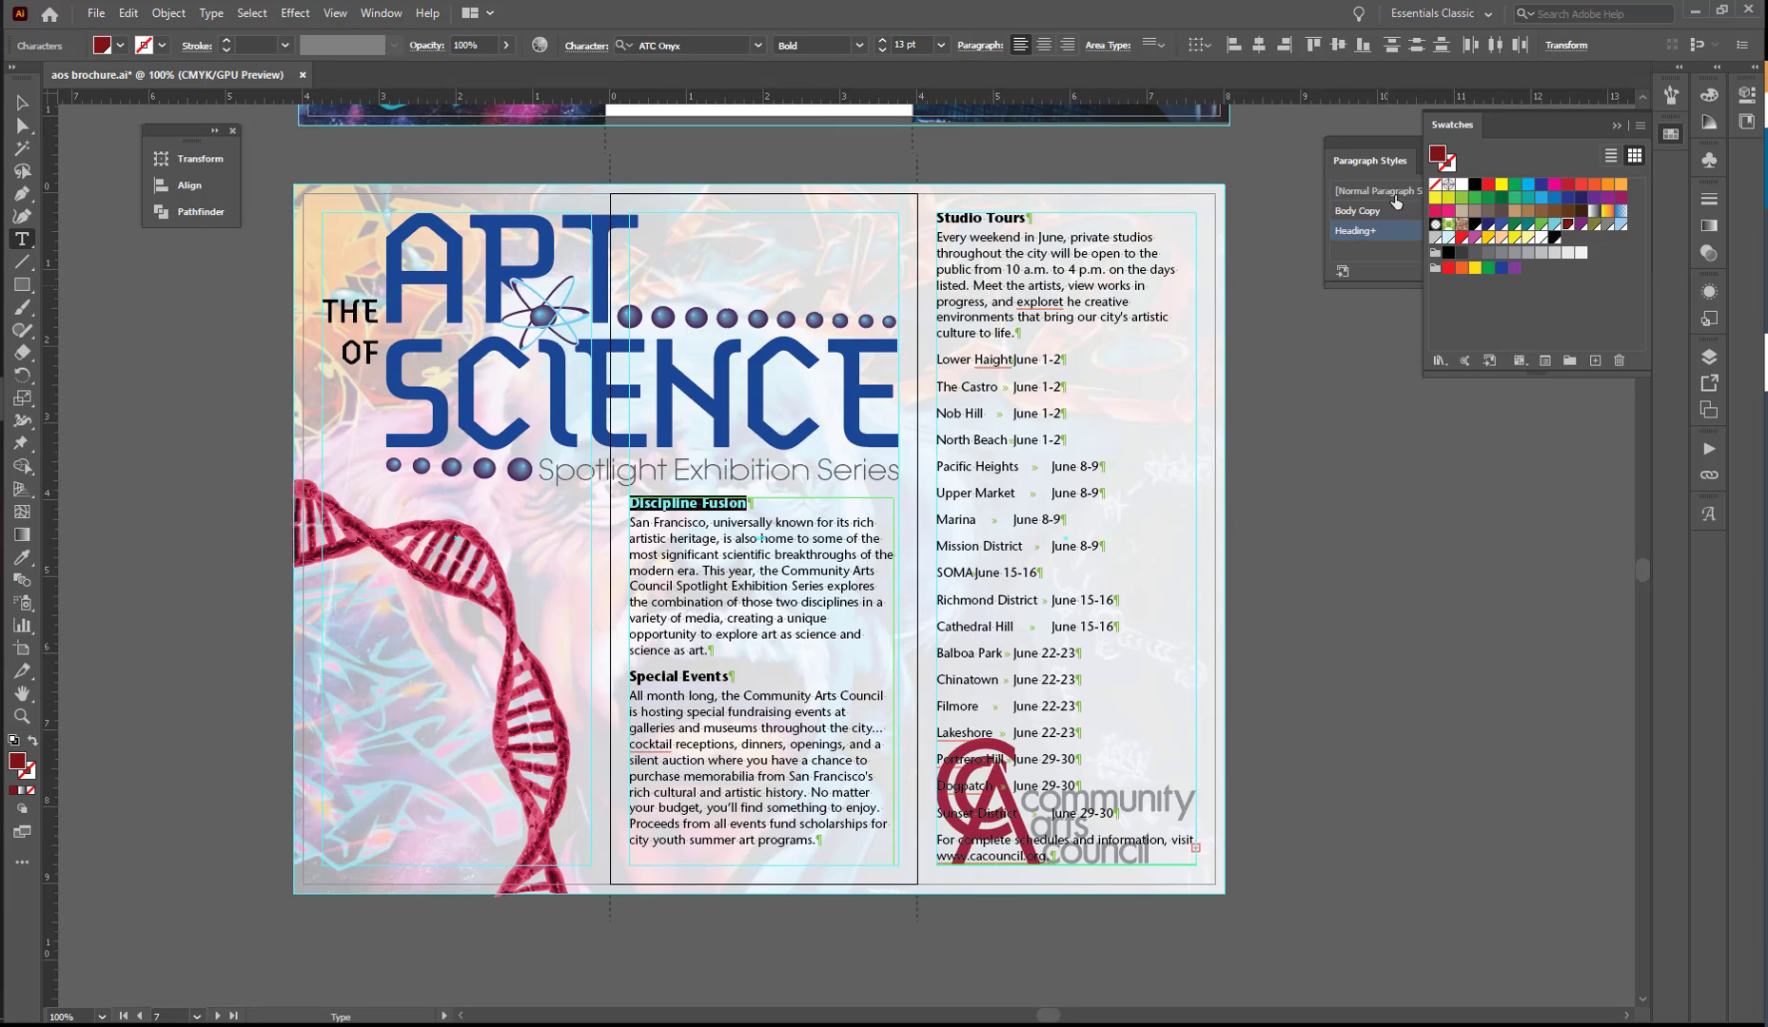
- Redefine the Heading paragraph style from the dark red "Discipline Fusion" text
{"action": "left_click", "coordinate": [1394, 144]}
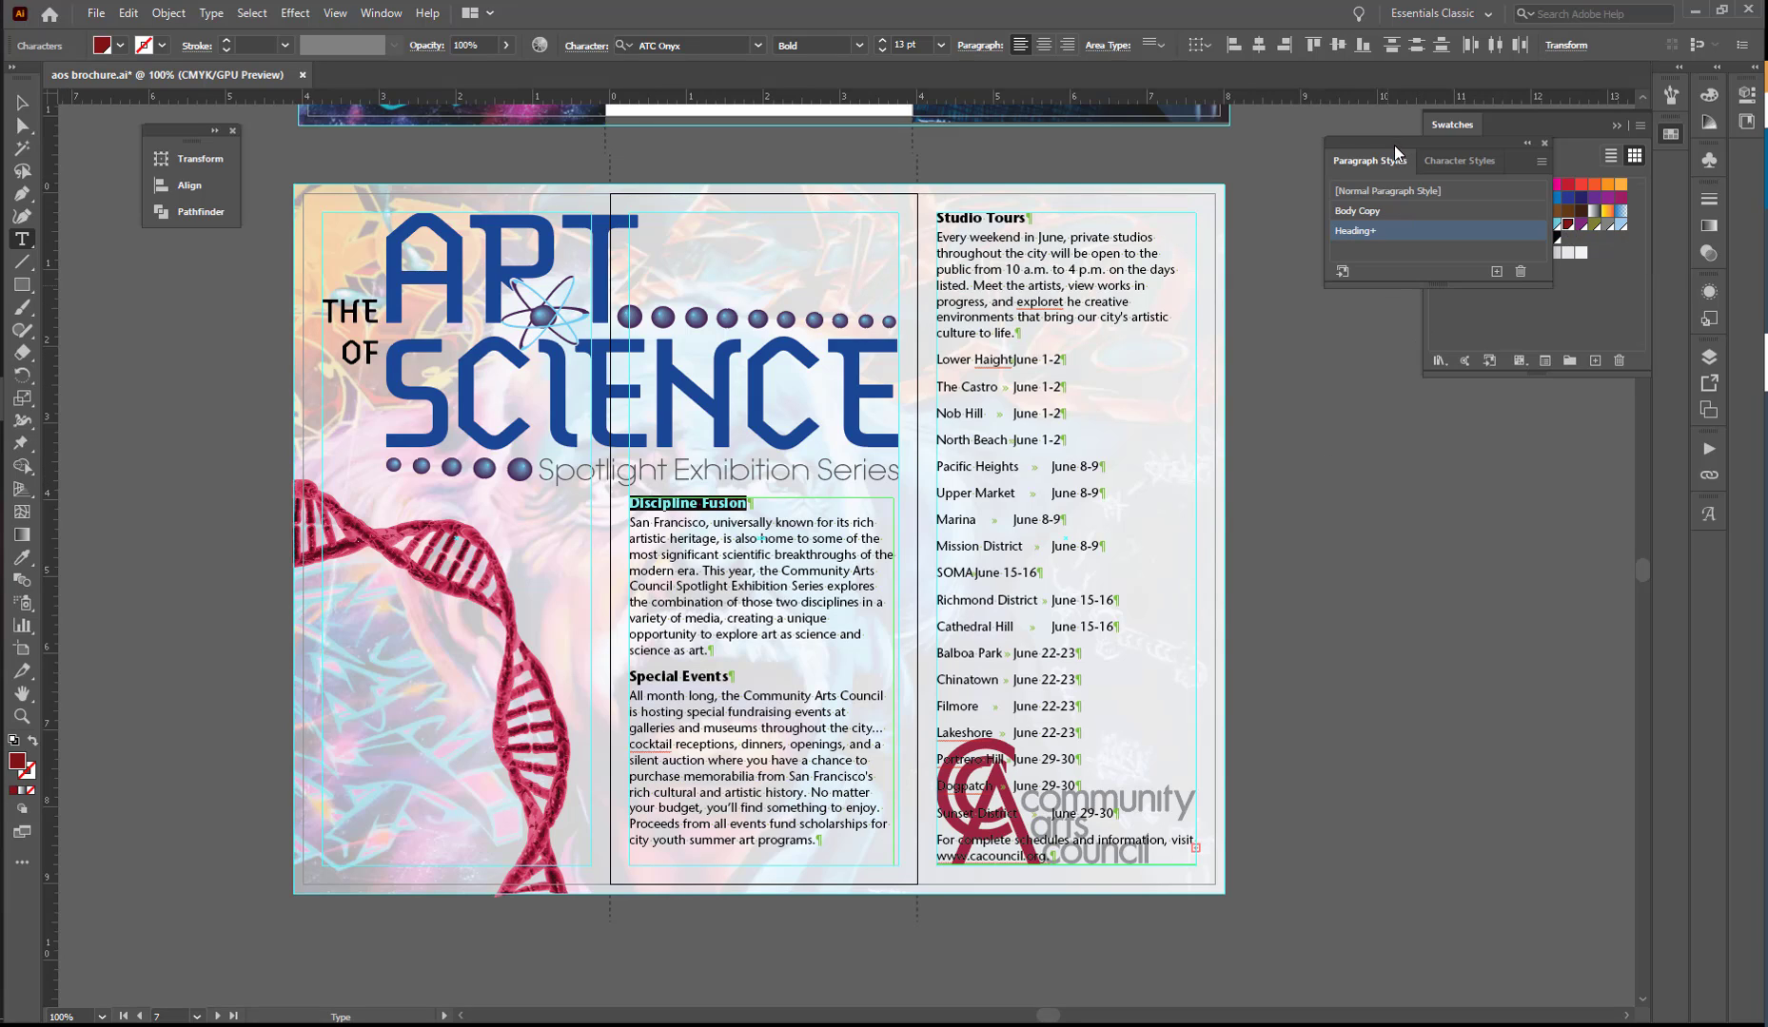
{"action": "left_click", "coordinate": [1541, 163]}
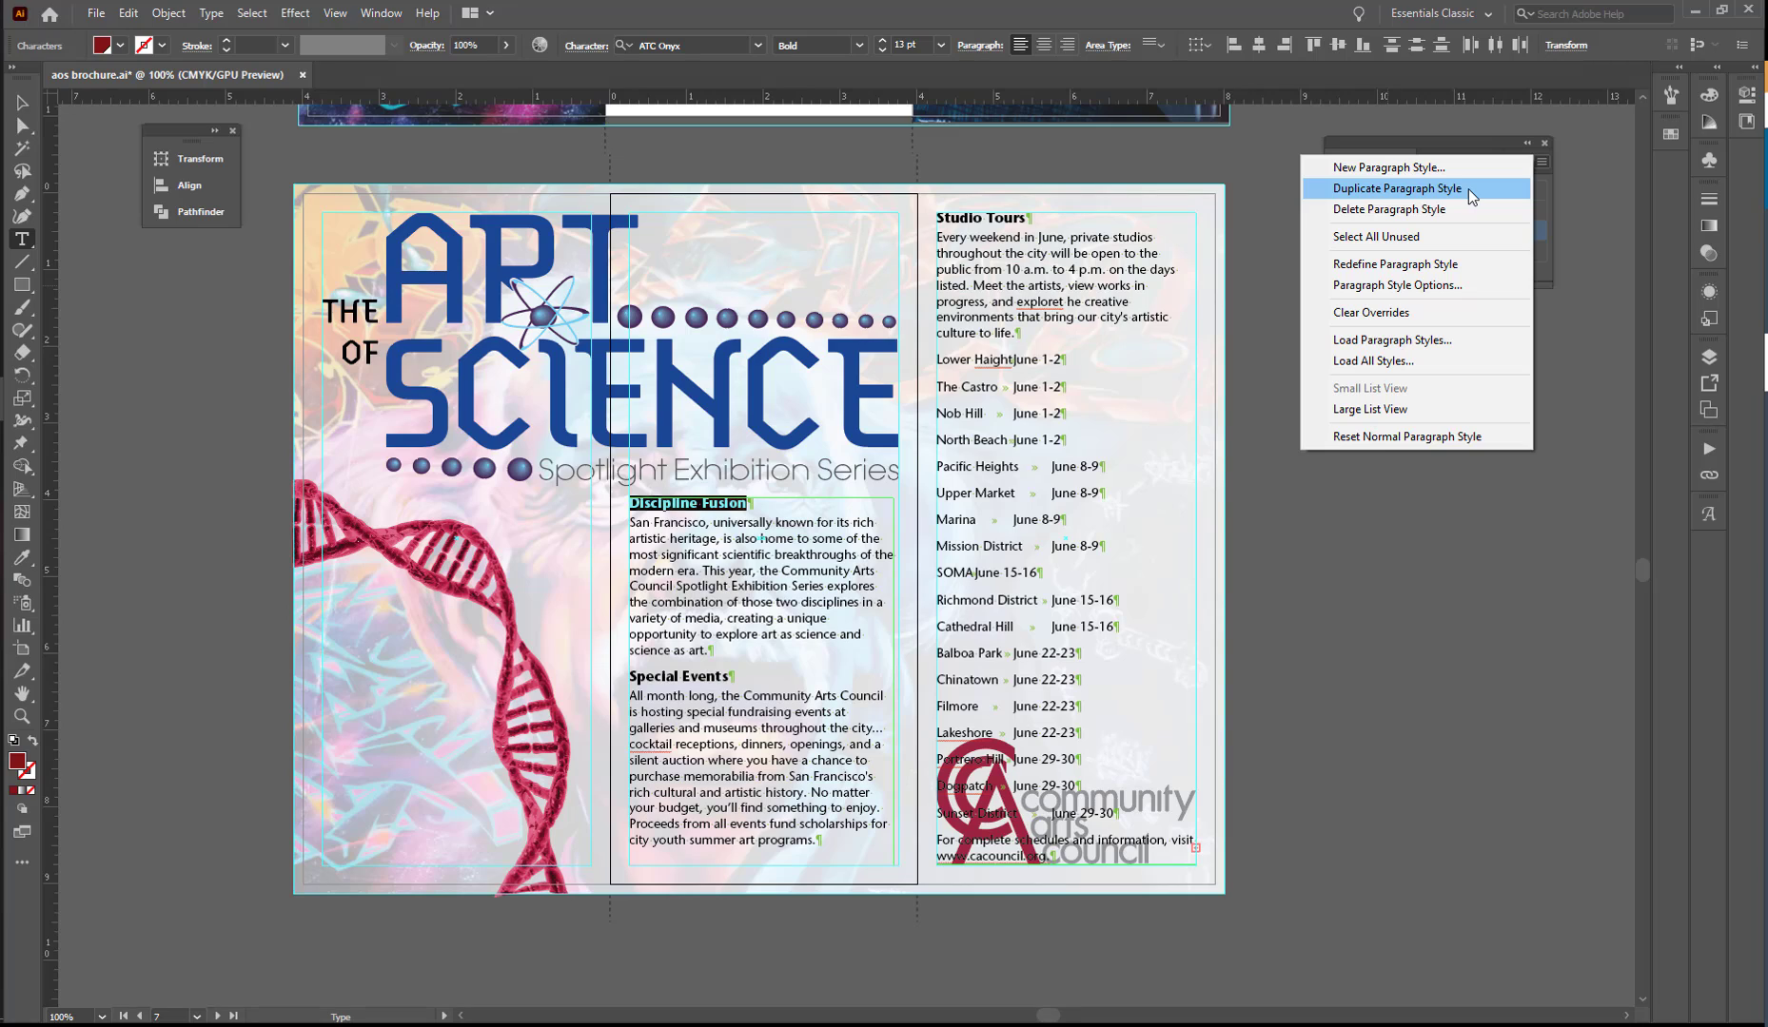
{"action": "left_click", "coordinate": [1426, 264]}
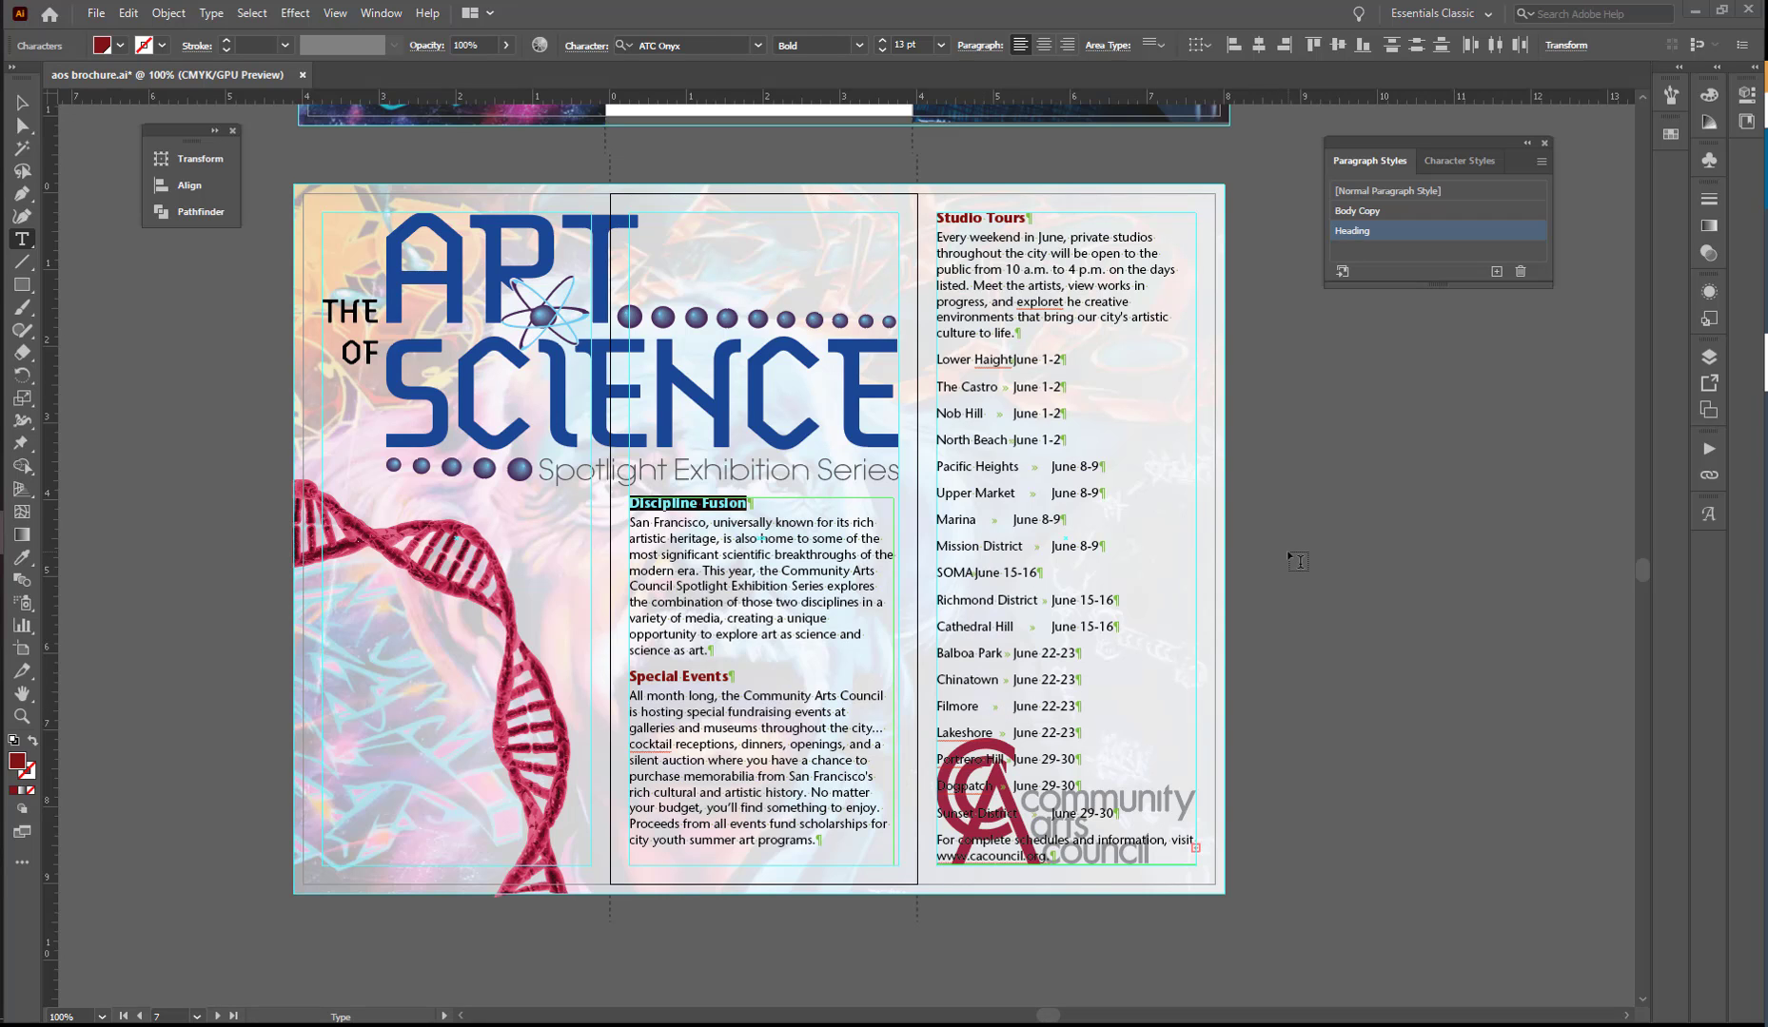
- Place cac_outside.docx with the default Word import options in a frame filling the white area below the outside-left panel's logo
{"action": "scroll", "coordinate": [1298, 562], "scroll_direction": "up", "scroll_amount": 10}
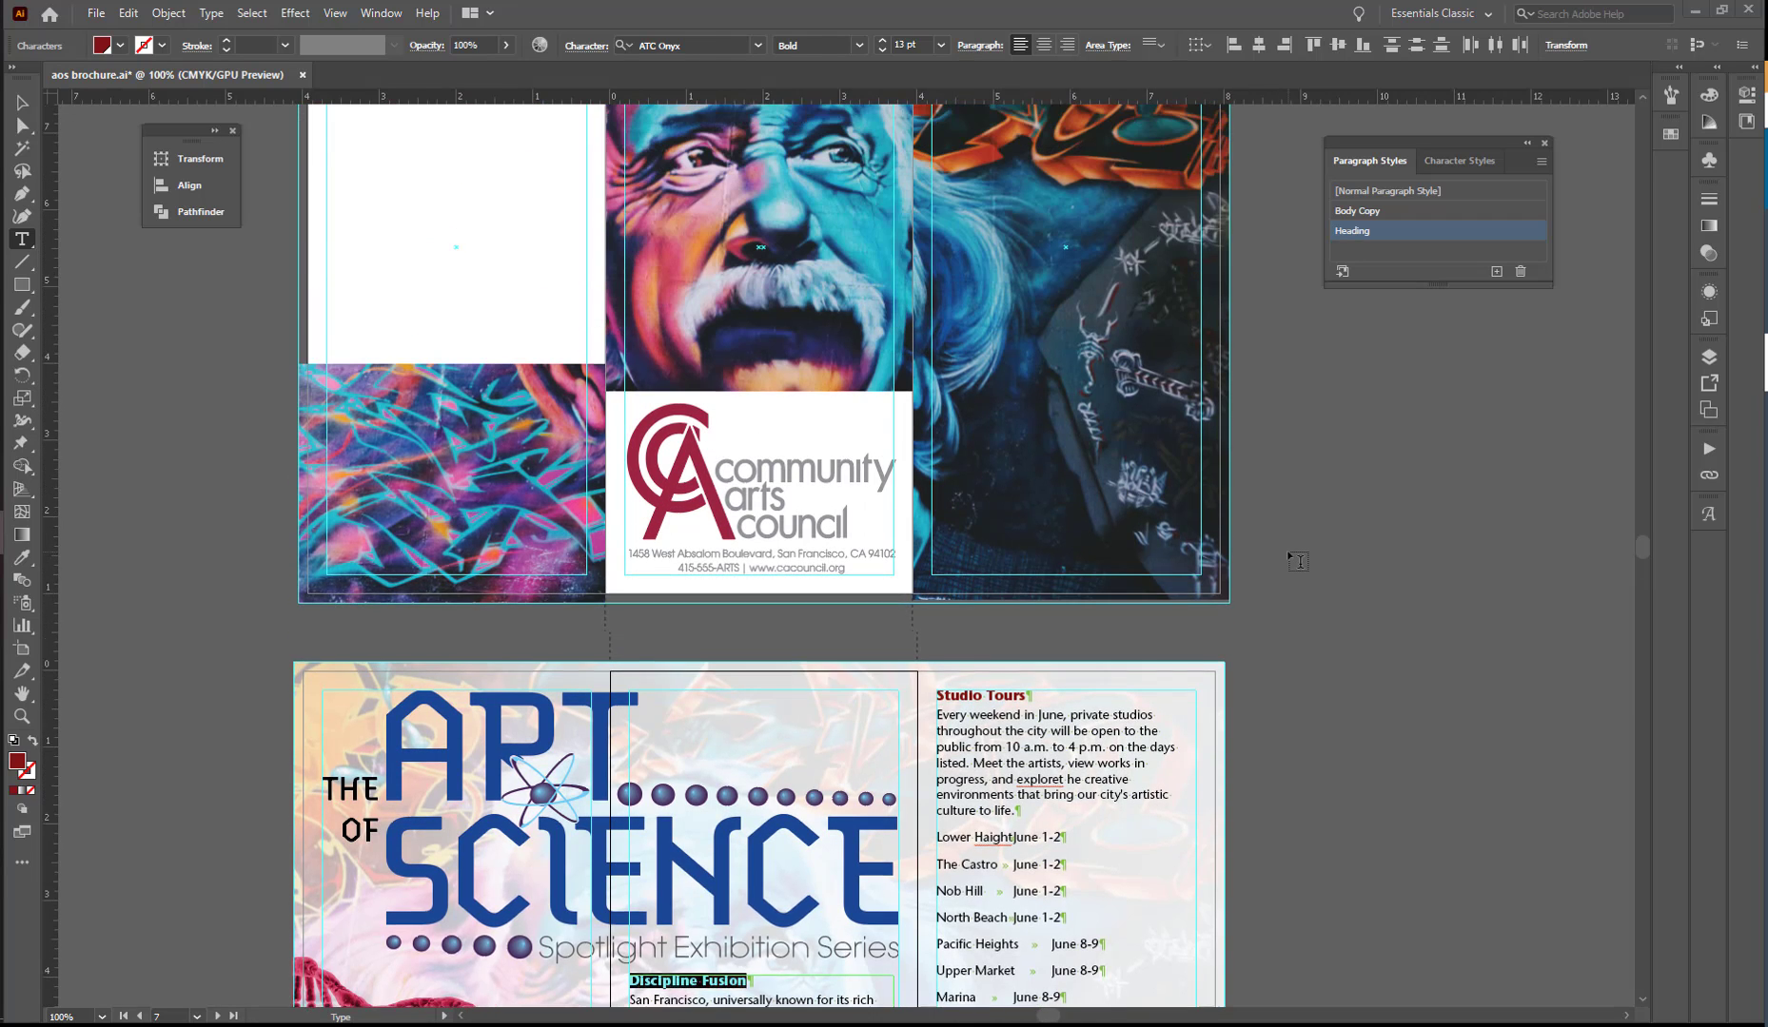
{"action": "scroll", "coordinate": [1298, 562], "scroll_direction": "up", "scroll_amount": 7}
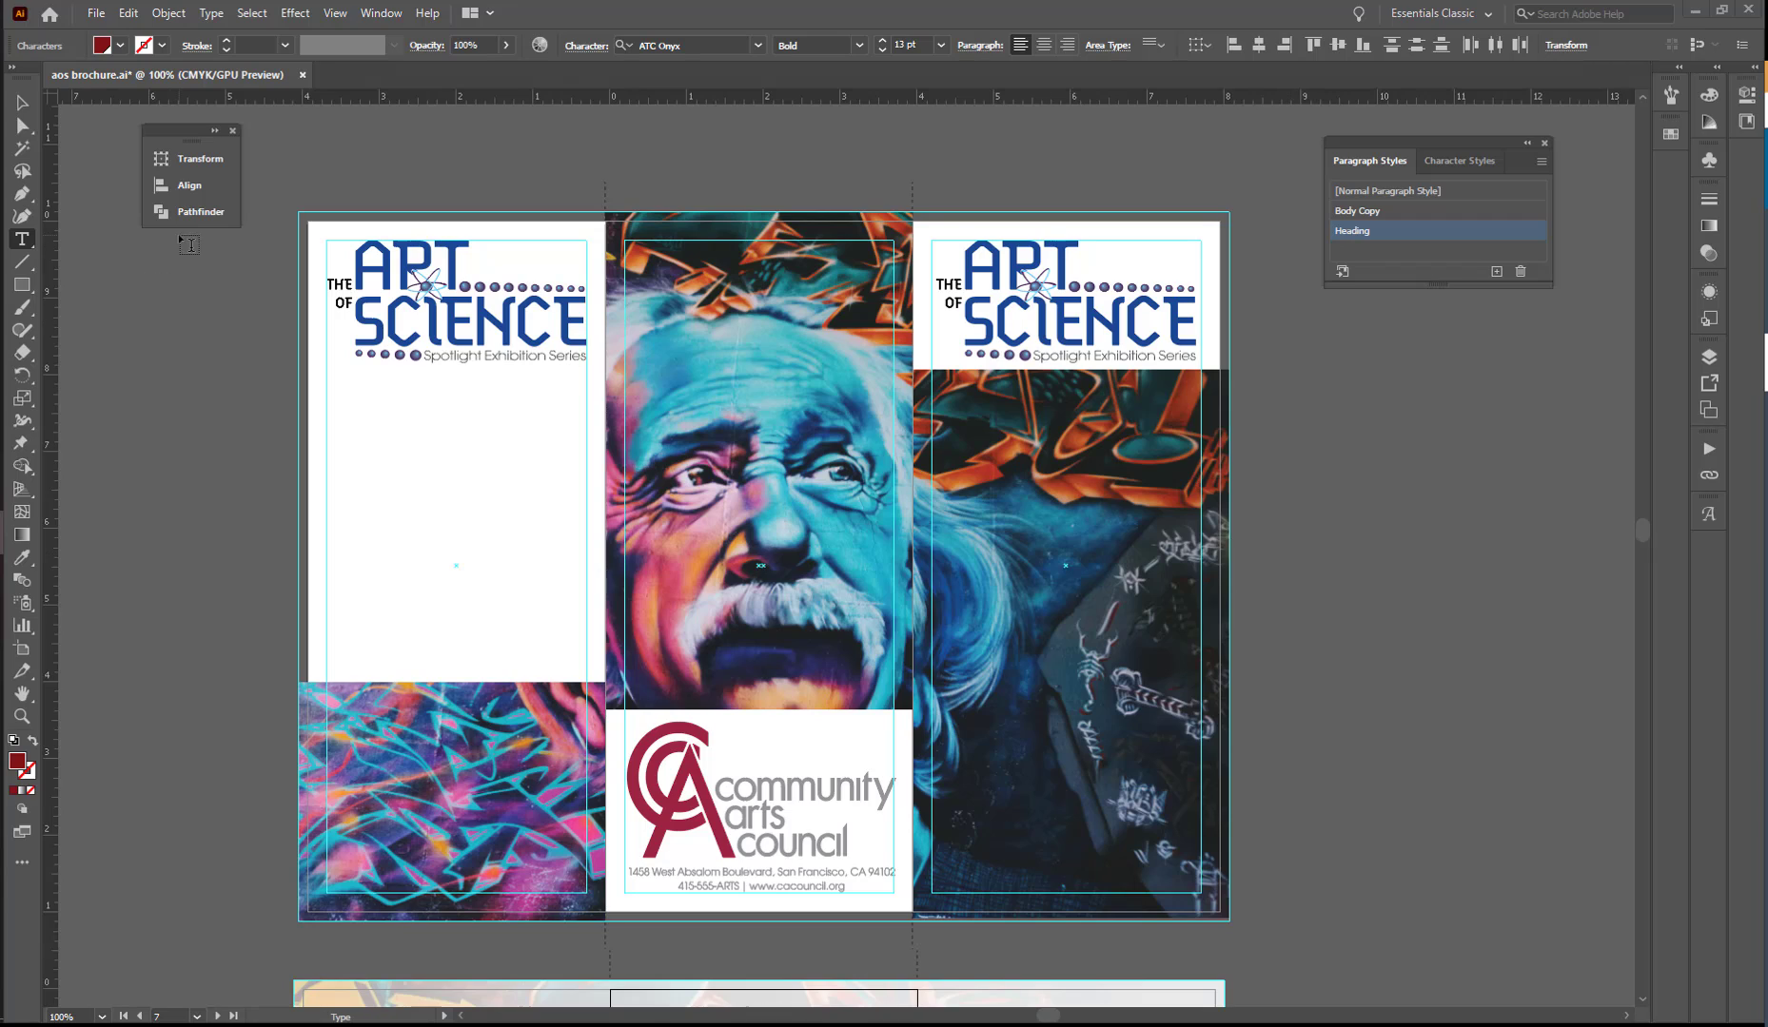
{"action": "left_click", "coordinate": [20, 101]}
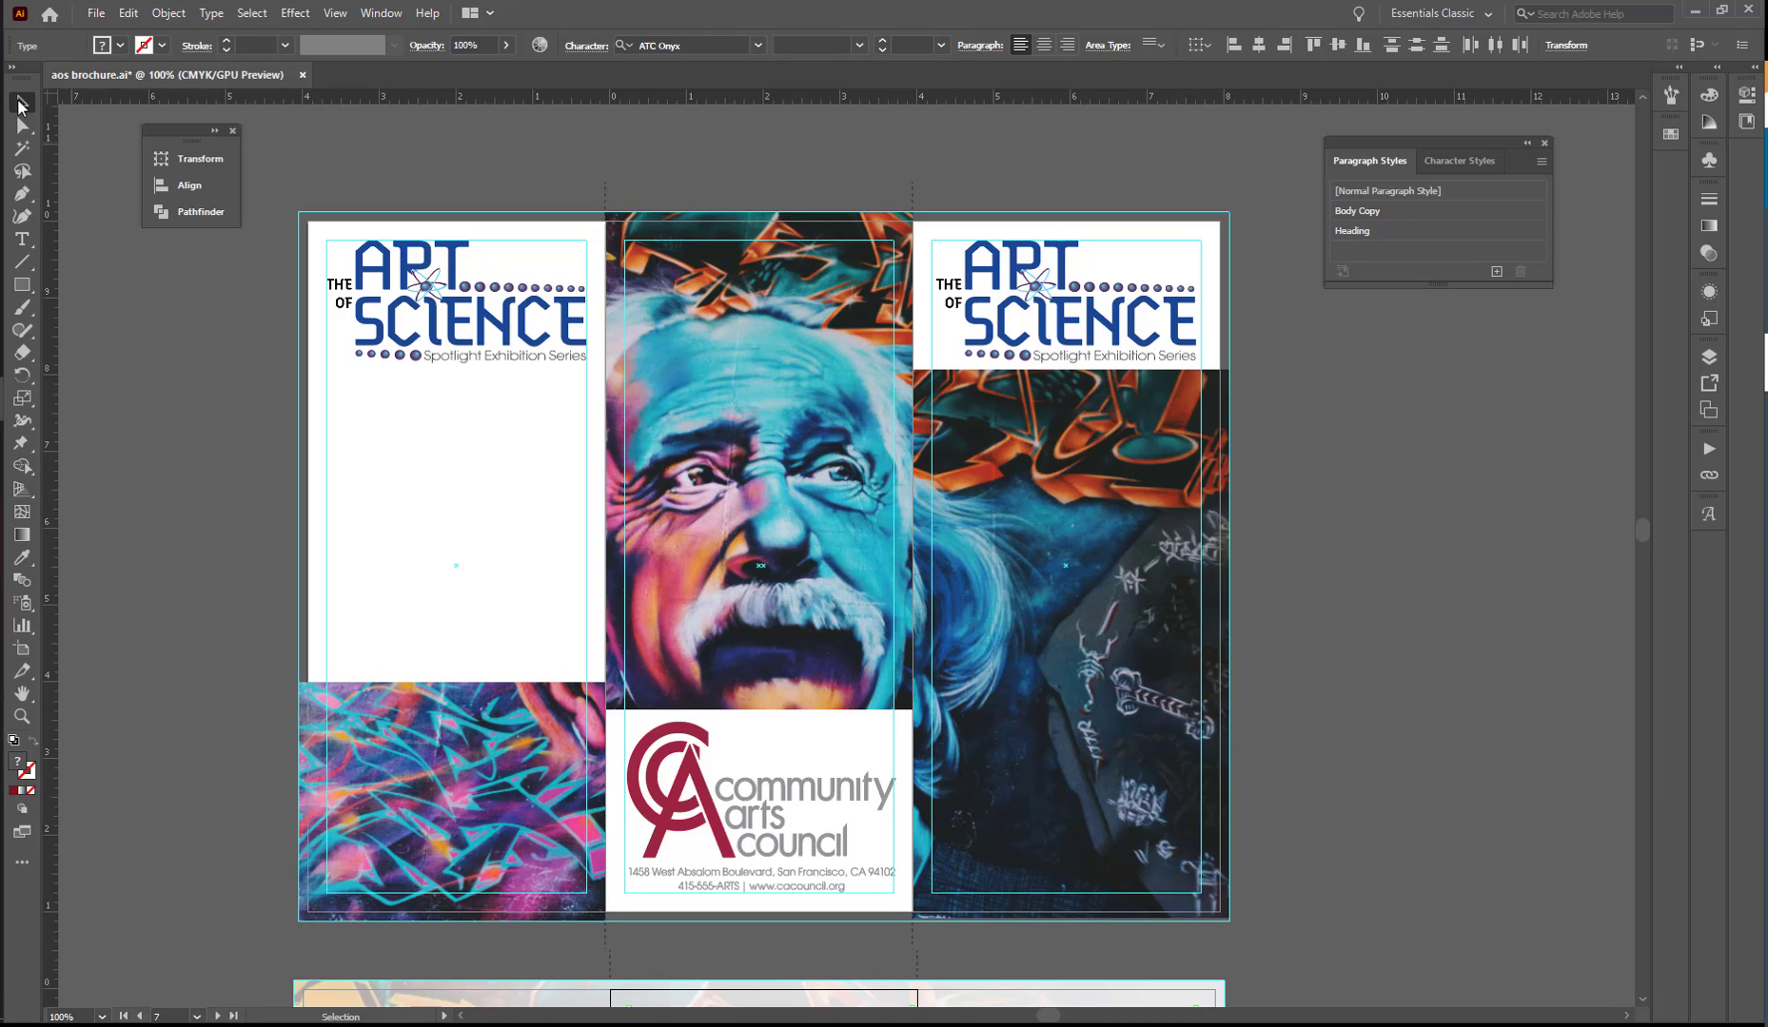
{"action": "left_click", "coordinate": [95, 12]}
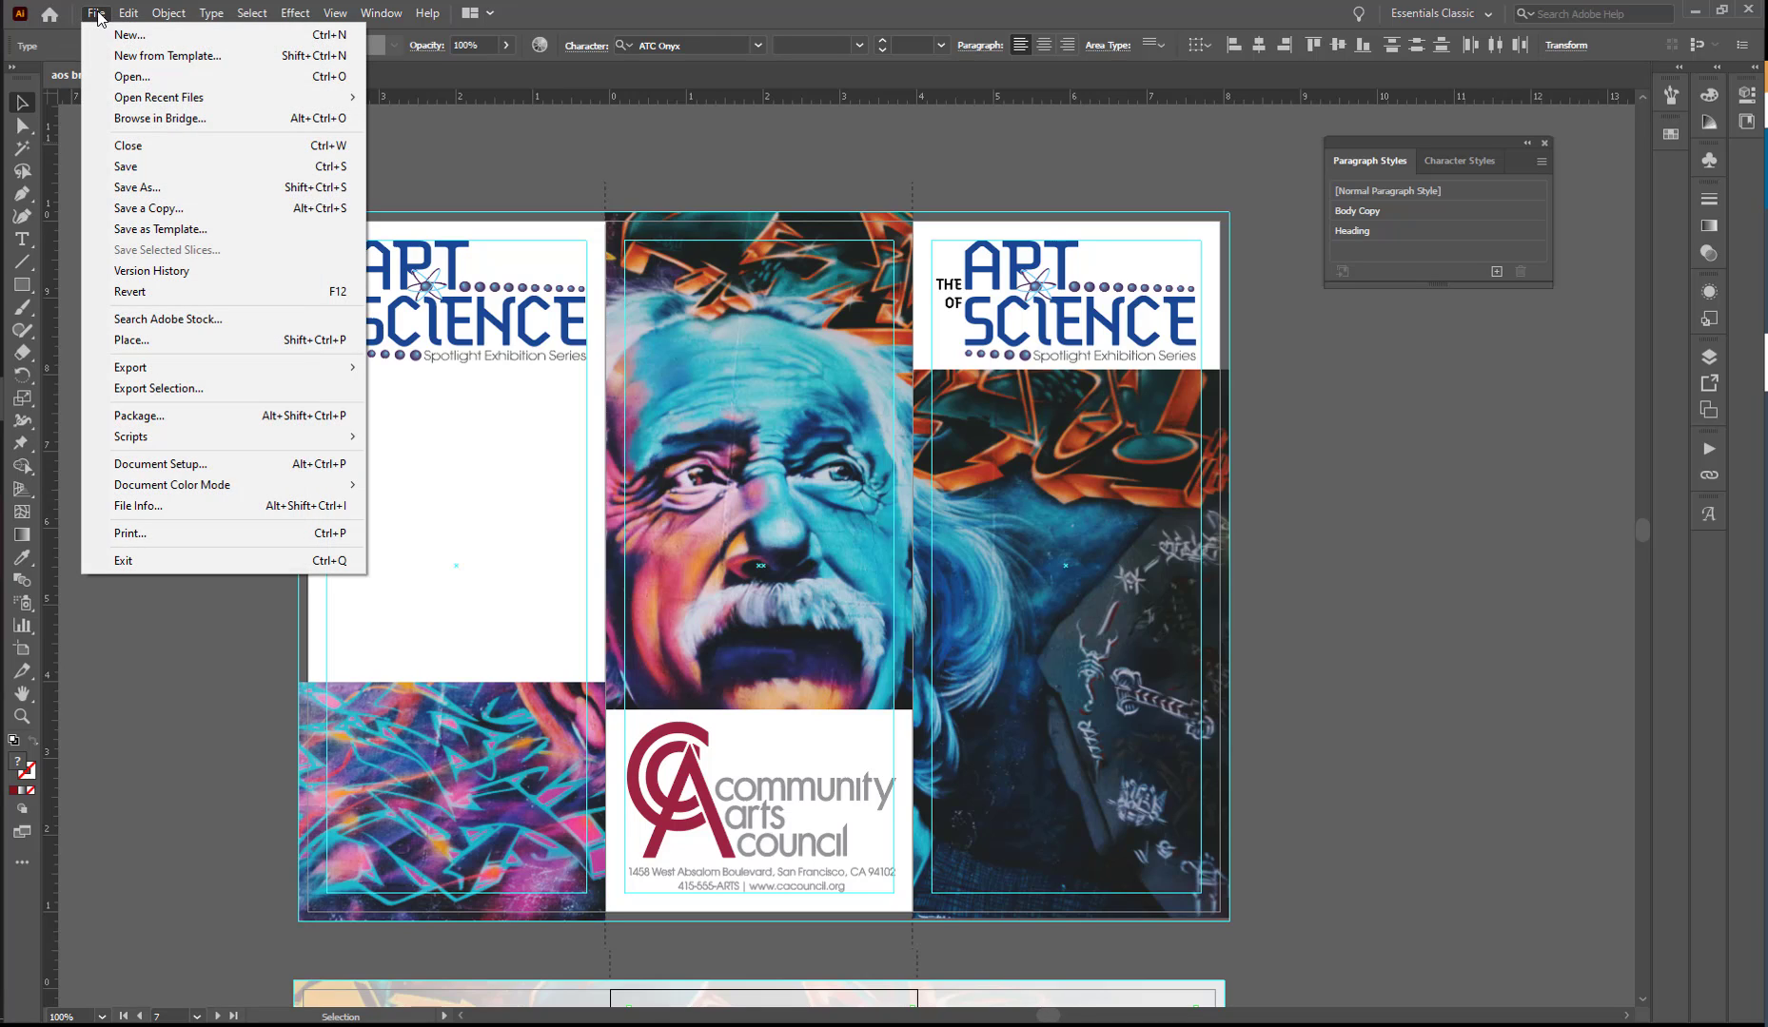
{"action": "left_click", "coordinate": [164, 340]}
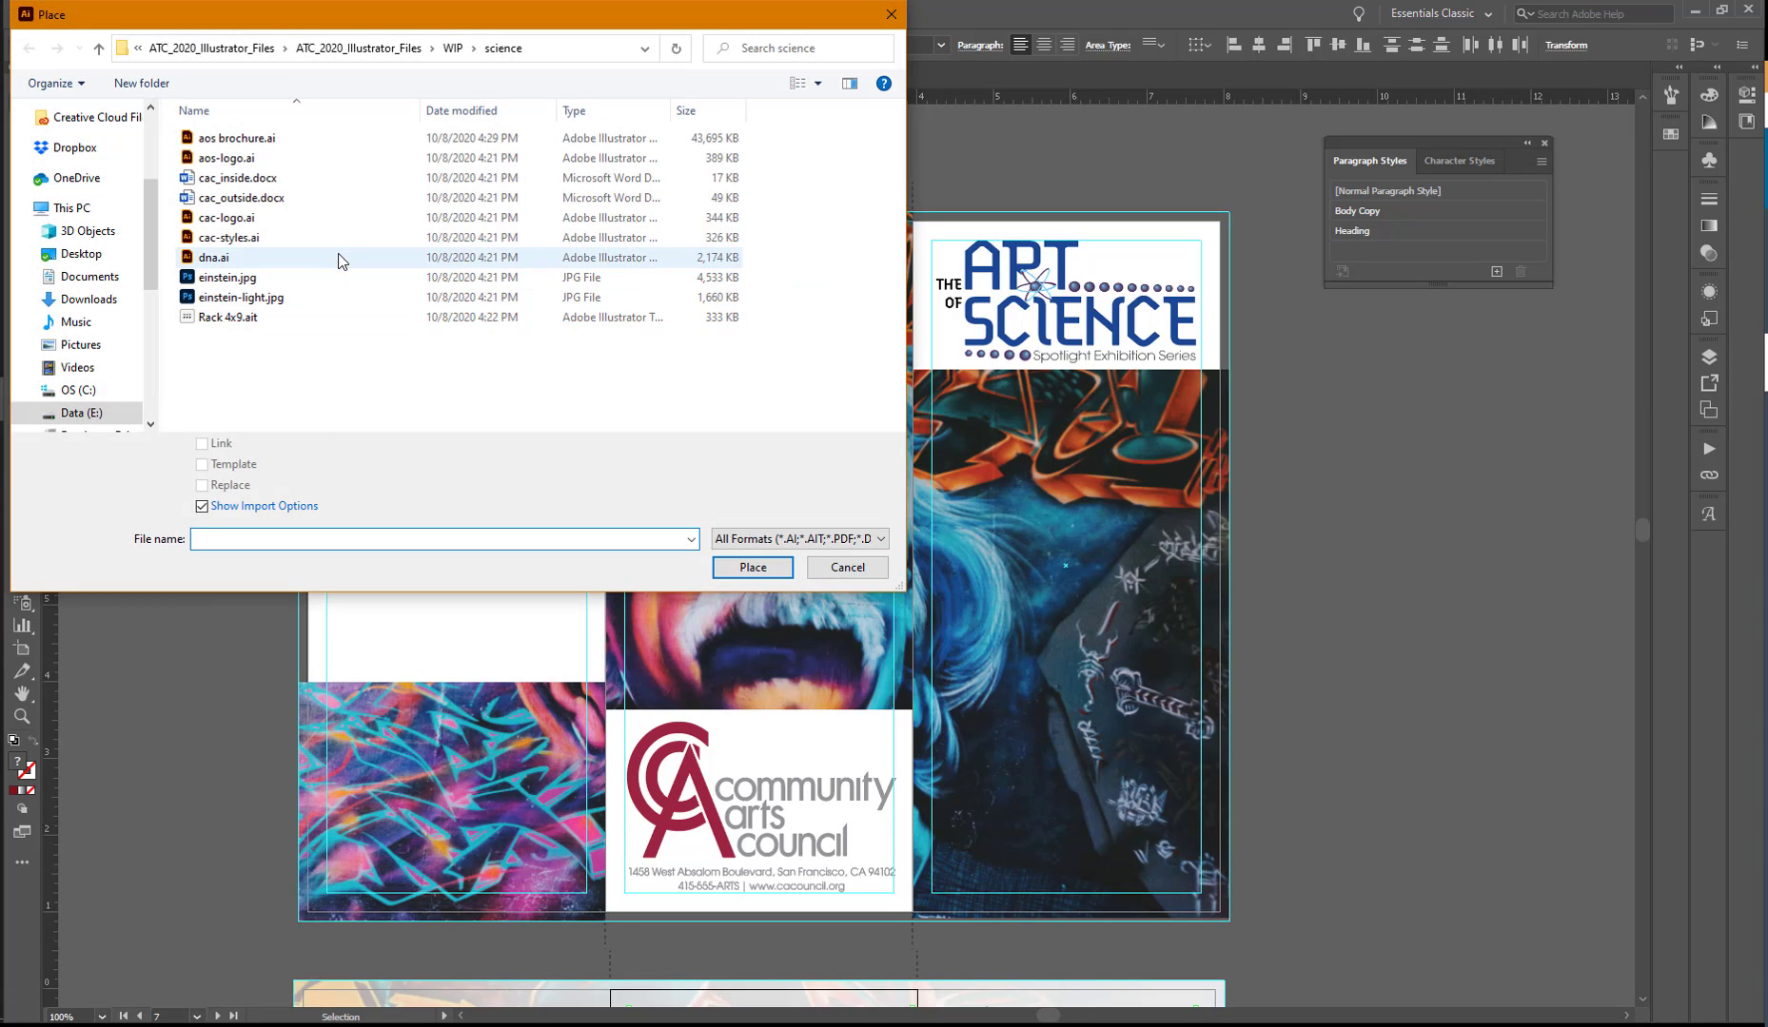
{"action": "left_click", "coordinate": [217, 200]}
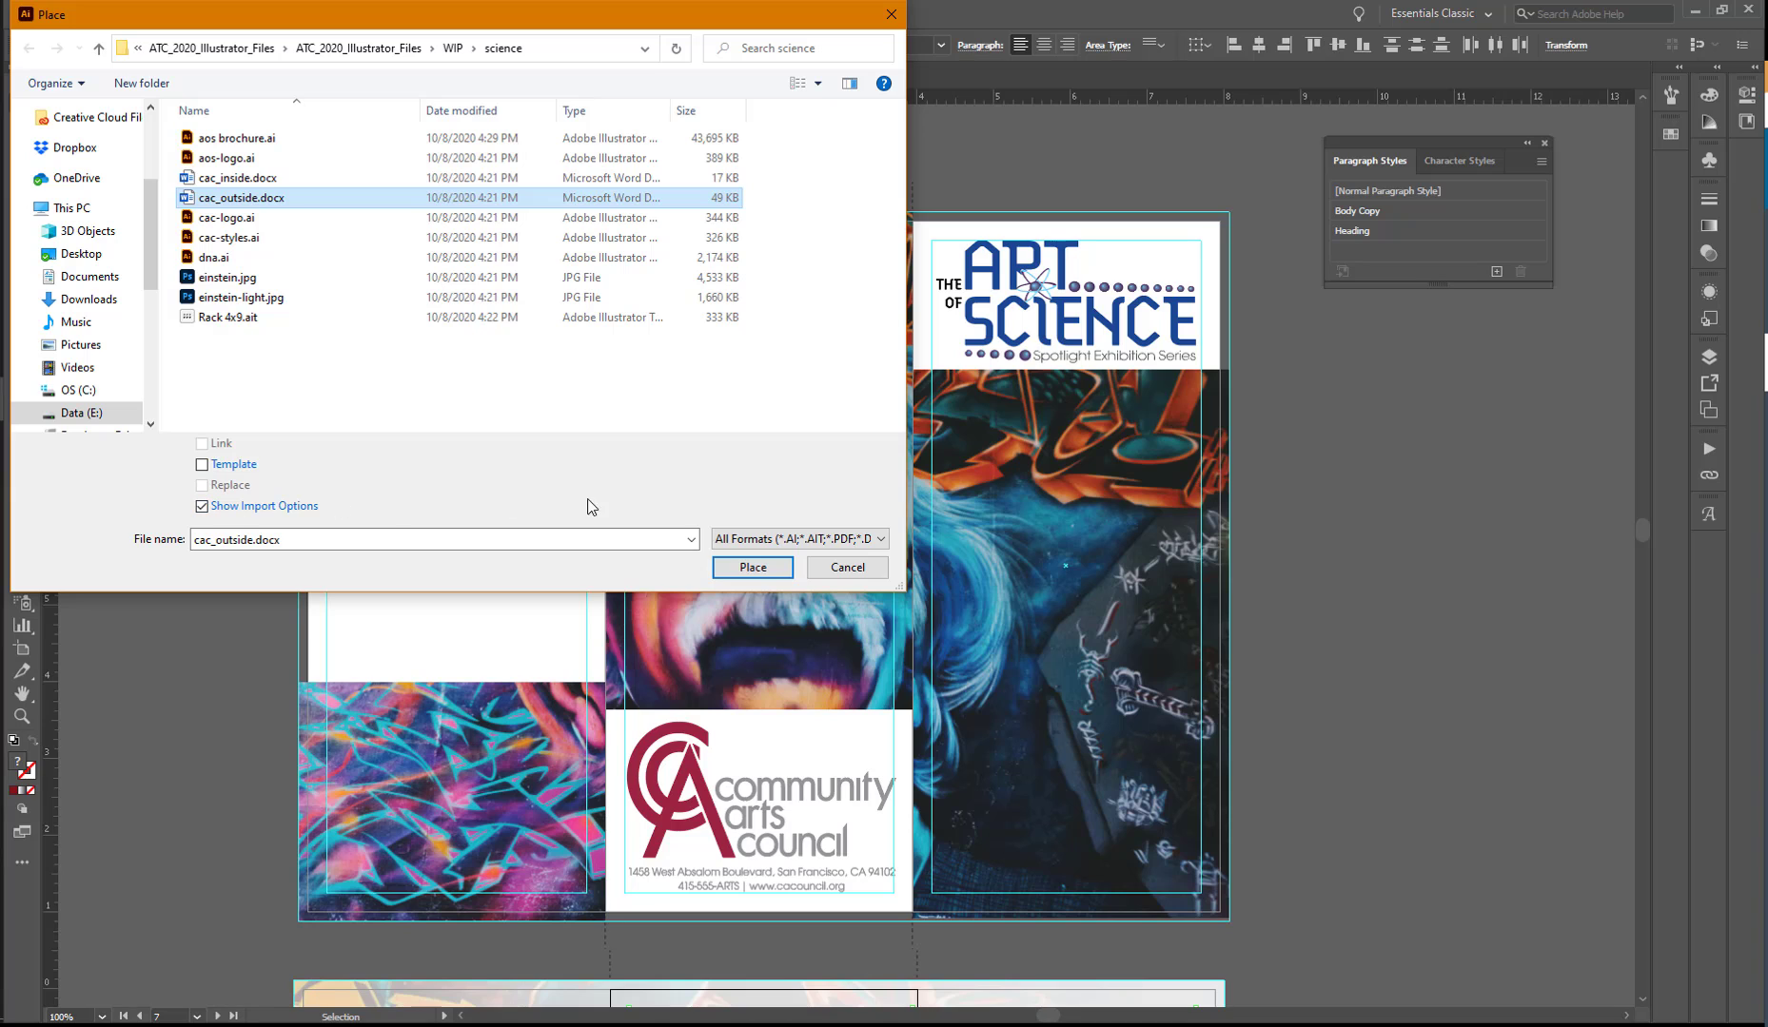
{"action": "left_click", "coordinate": [752, 568]}
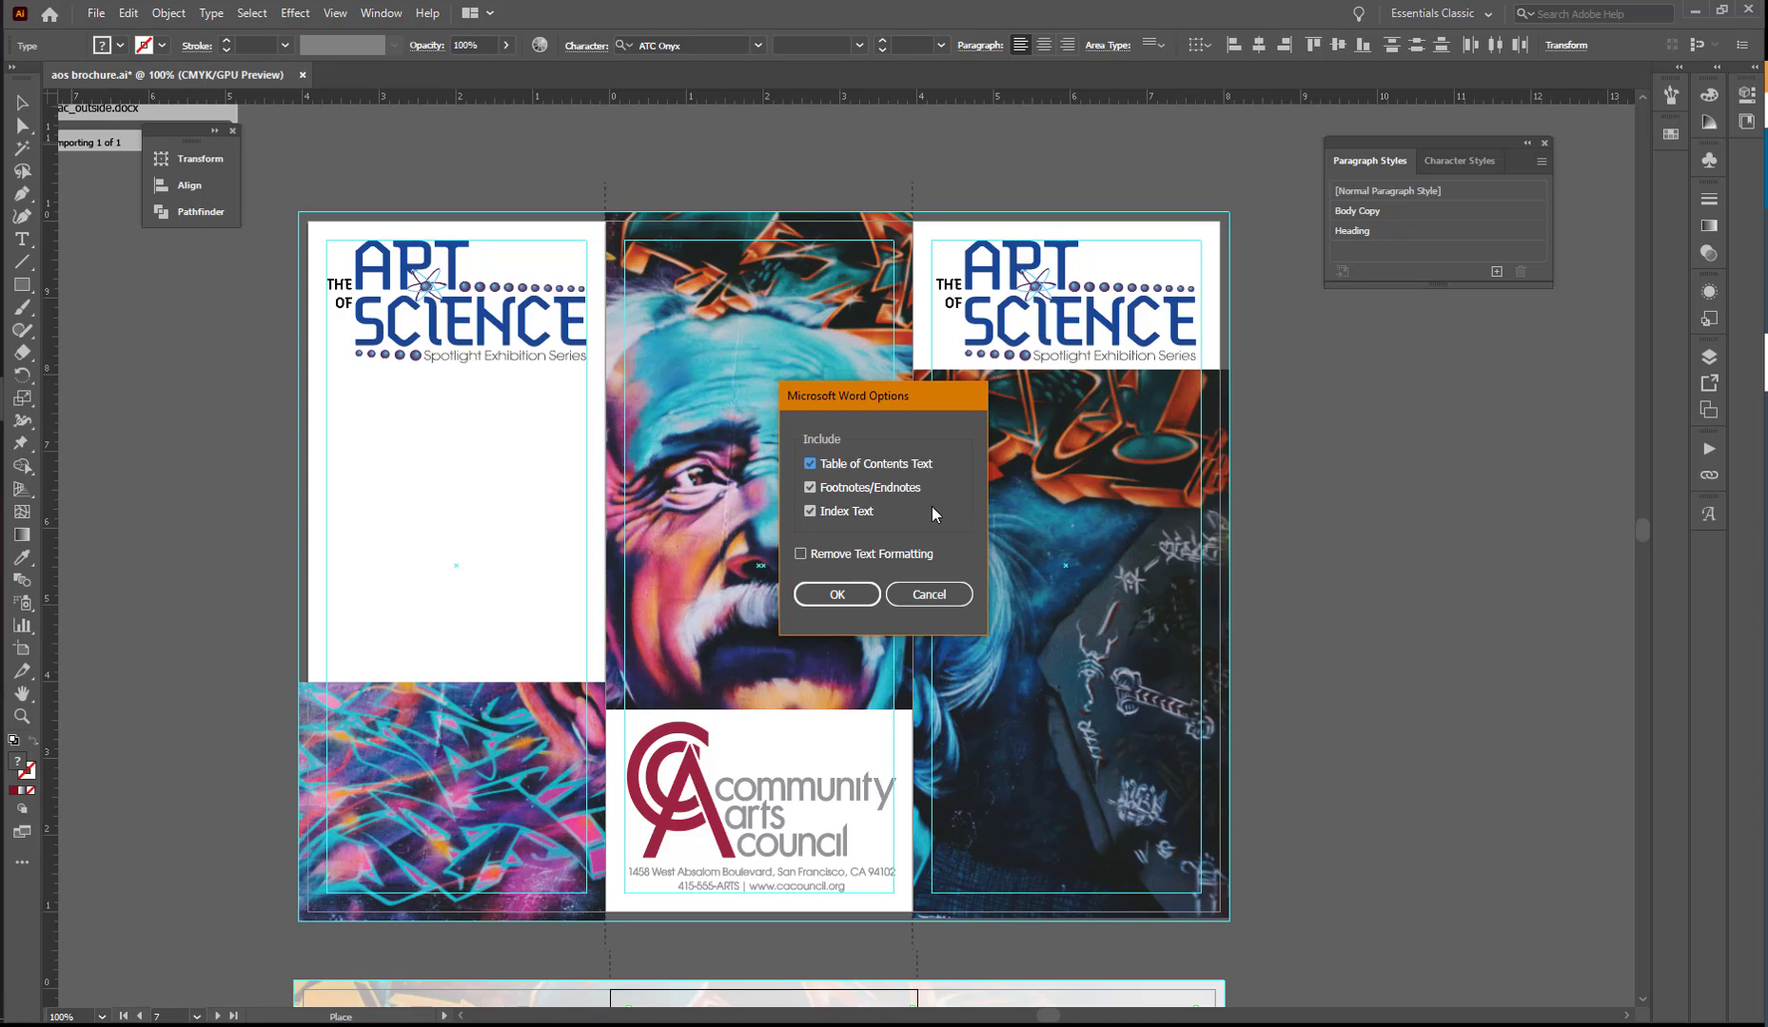
{"action": "left_click", "coordinate": [838, 595]}
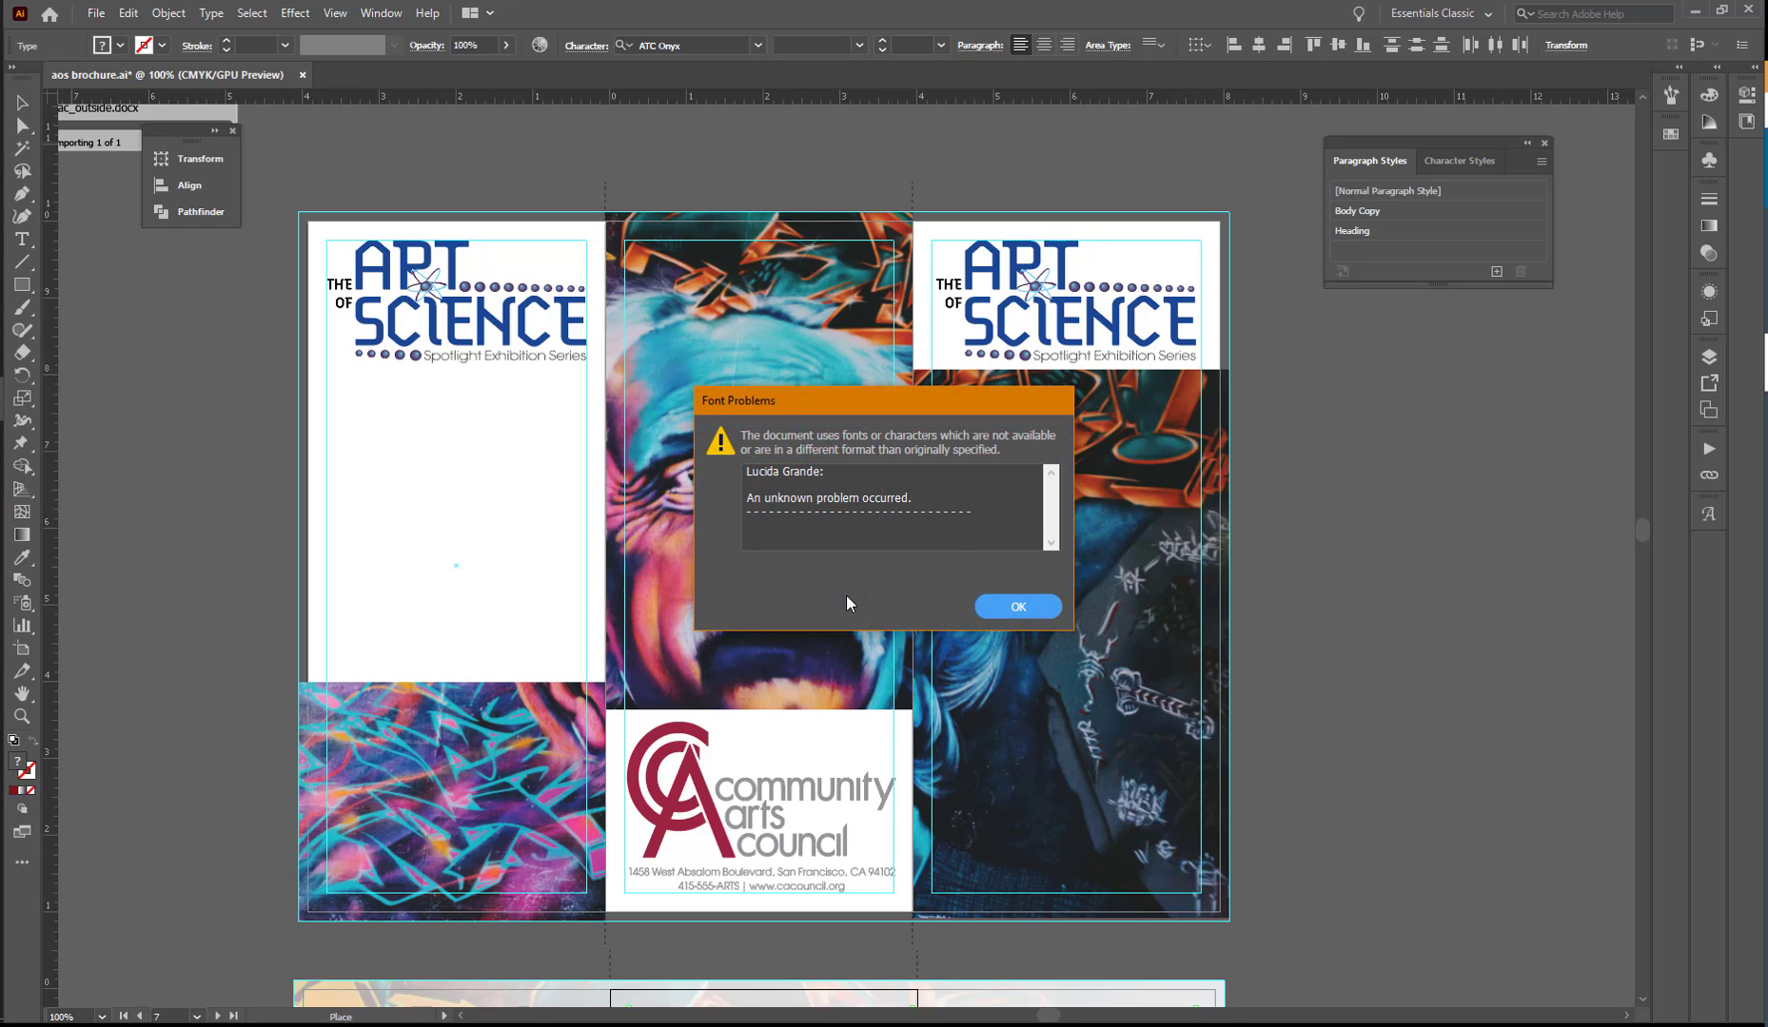
{"action": "left_click", "coordinate": [1021, 606]}
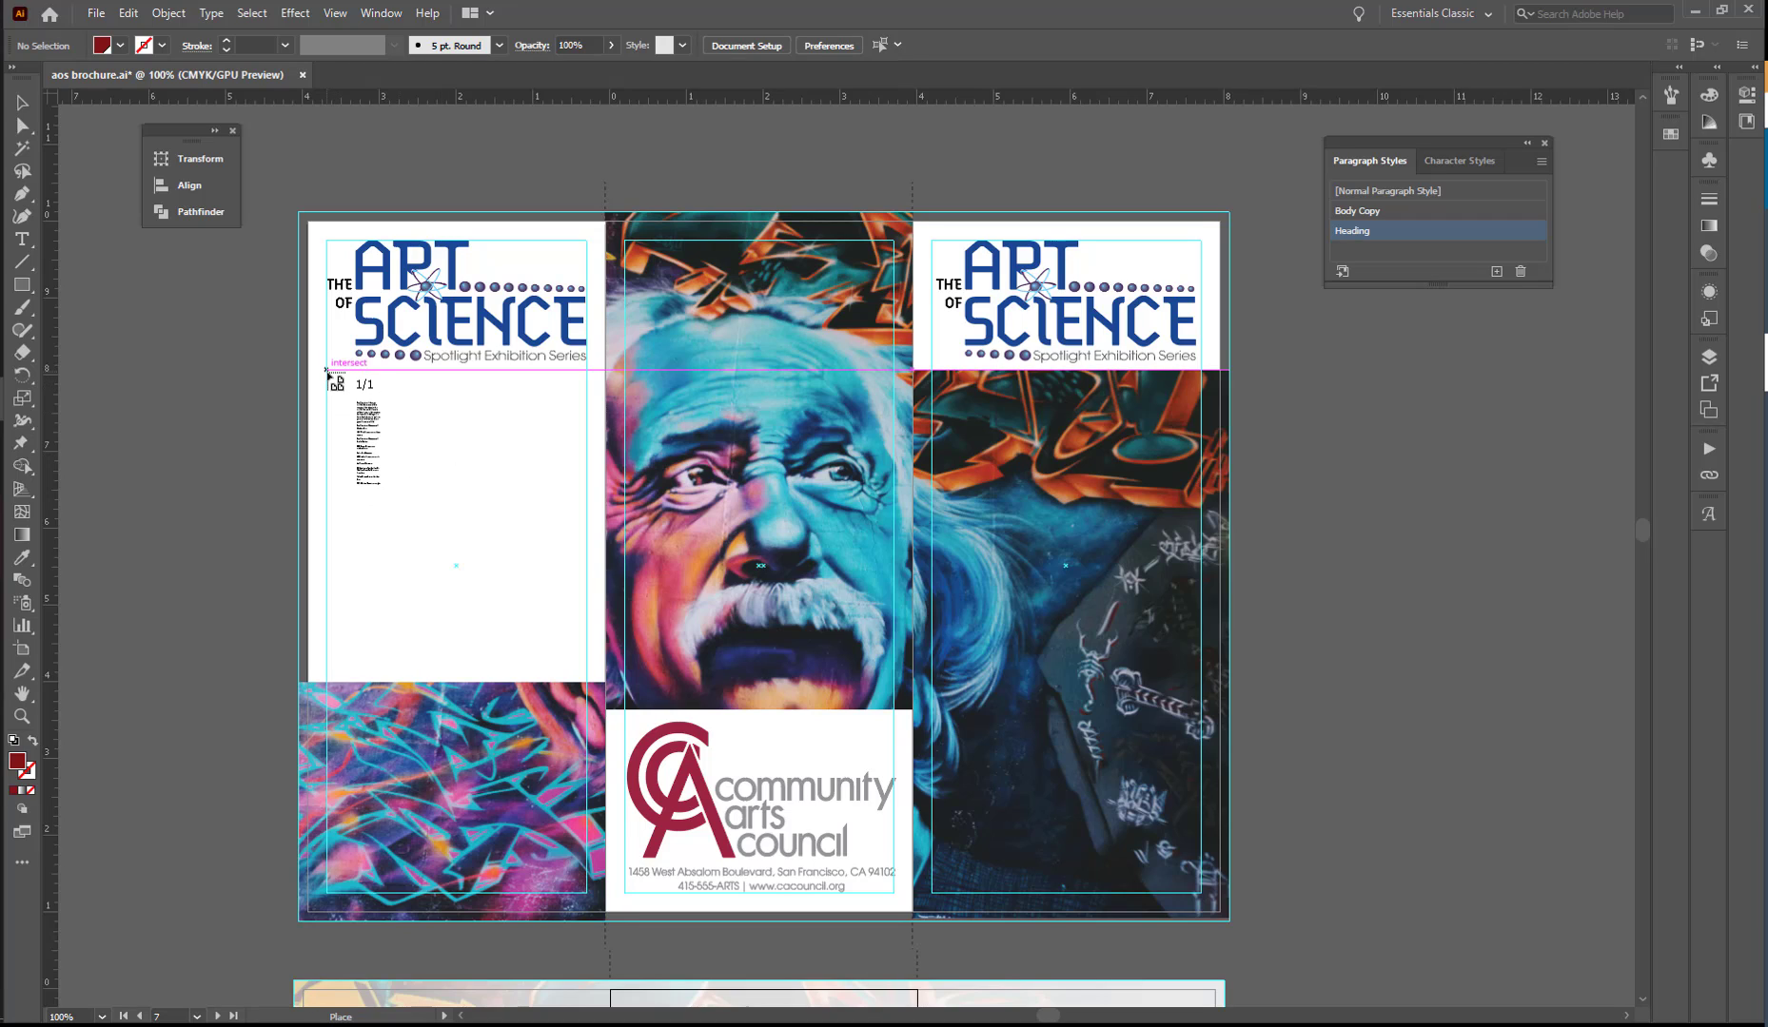
{"action": "left_click_drag", "start_coordinate": [327, 372], "coordinate": [588, 679]}
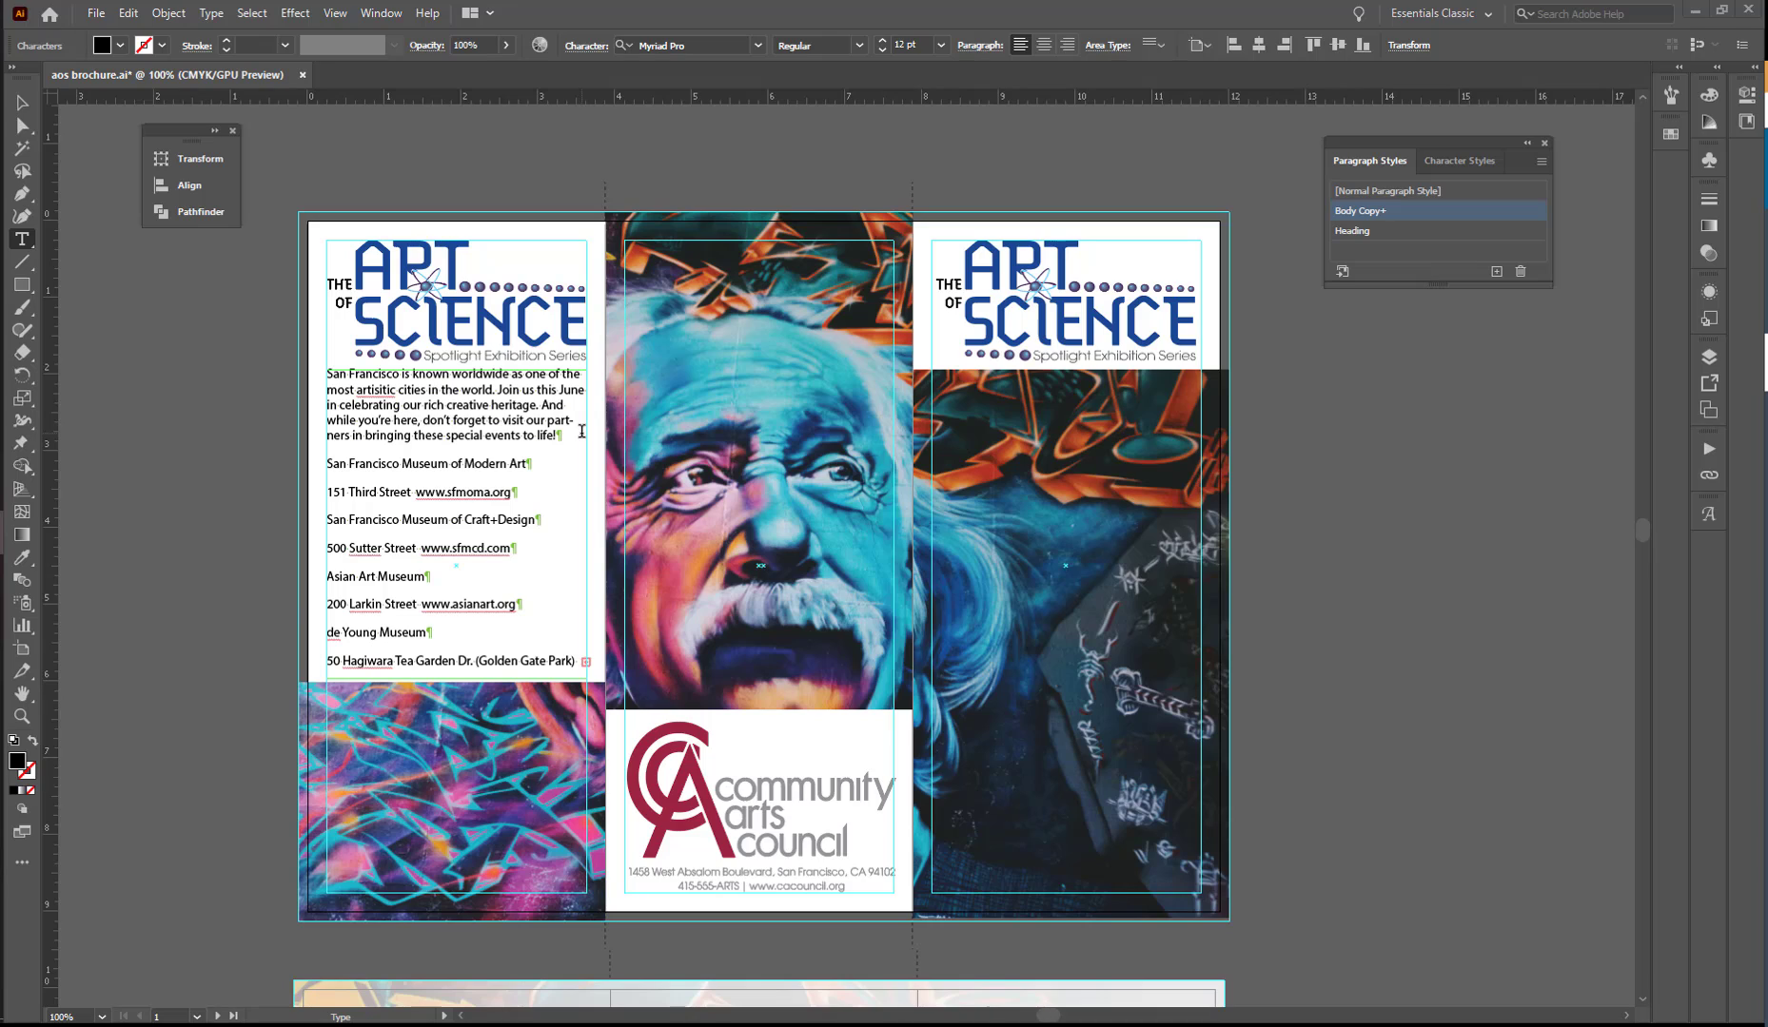
- Select all the text in the outside-left panel's frame and clear its overrides on the Body Copy paragraph style
{"action": "double_click", "coordinate": [459, 405]}
{"action": "left_click", "coordinate": [459, 405]}
{"action": "left_click", "coordinate": [255, 13]}
{"action": "left_click", "coordinate": [258, 33]}
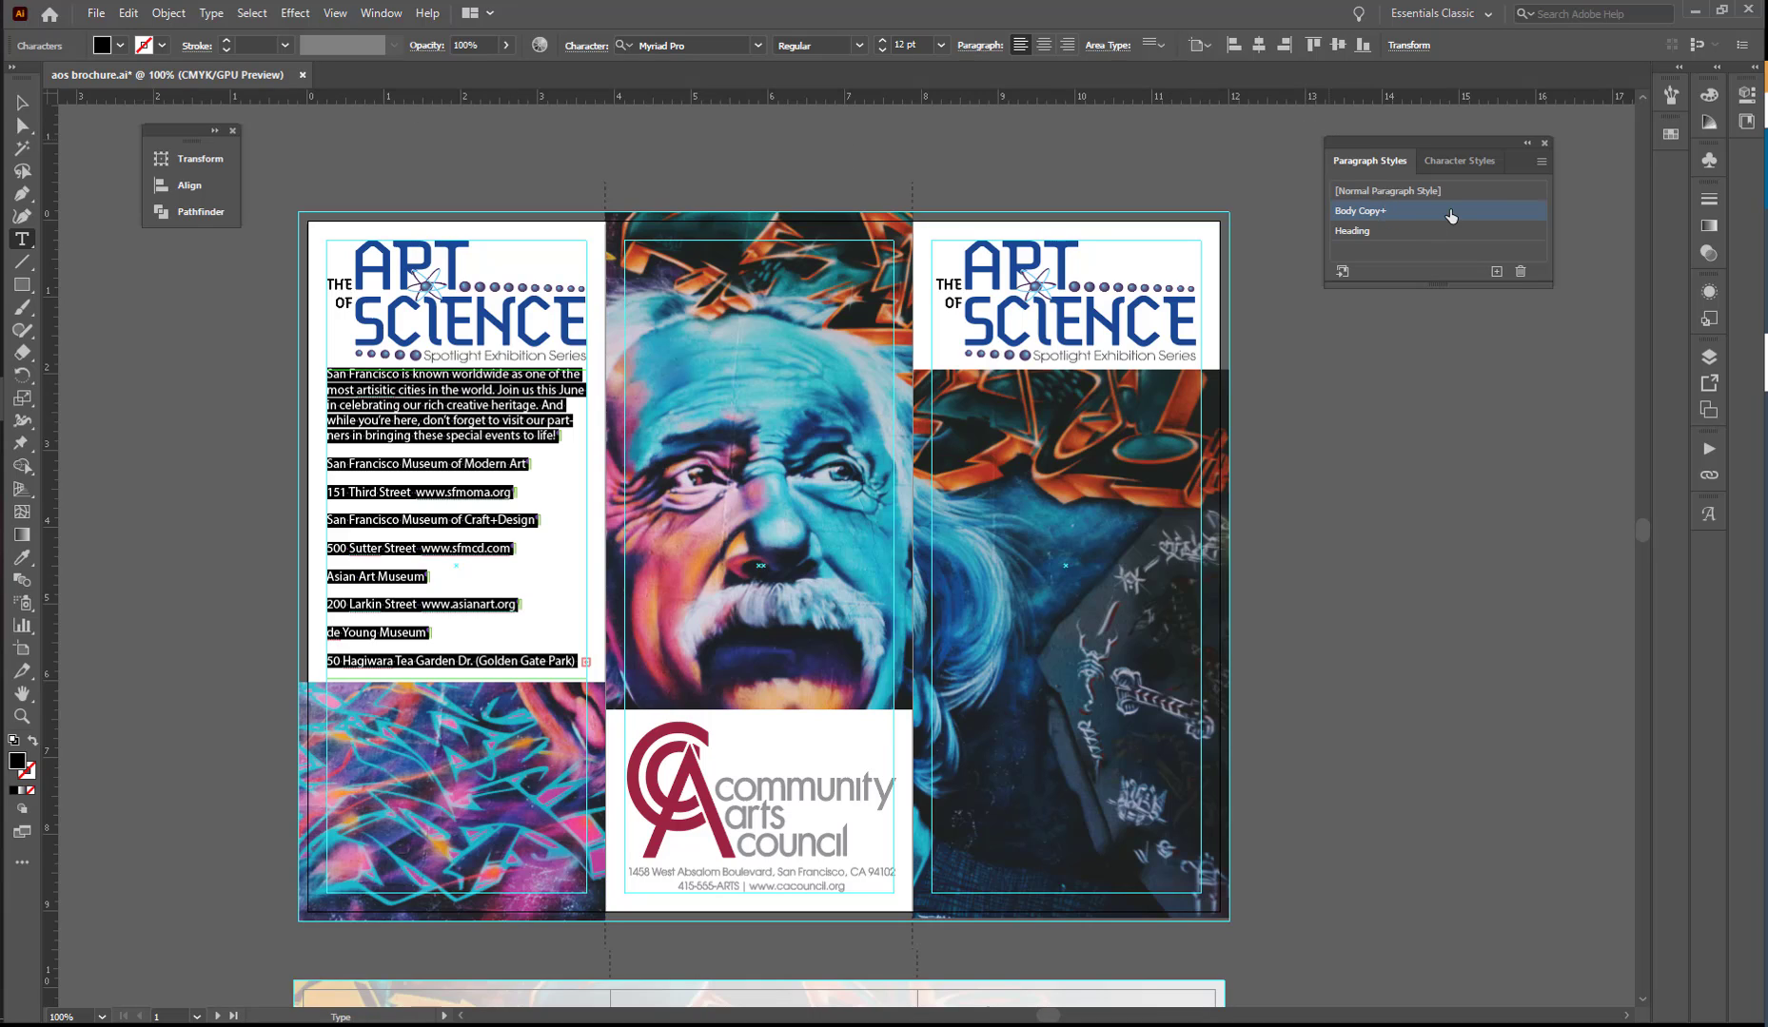
{"action": "left_click", "coordinate": [1542, 164]}
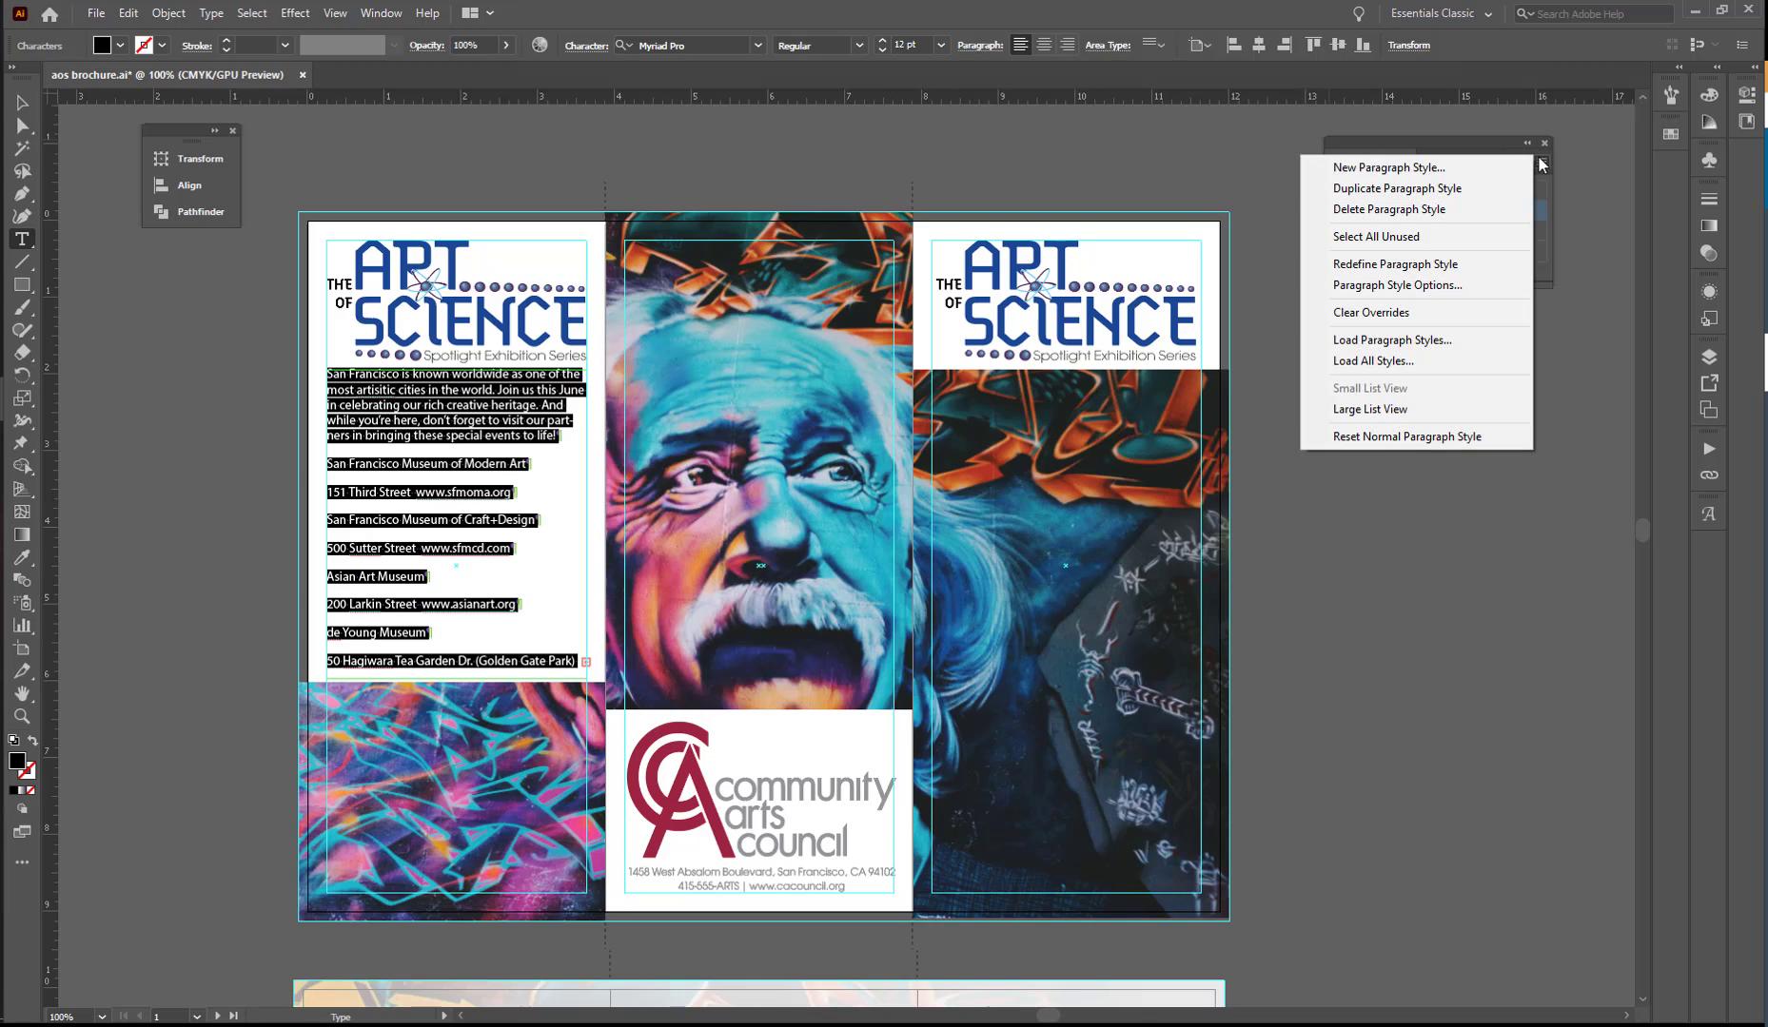
{"action": "left_click", "coordinate": [1440, 315]}
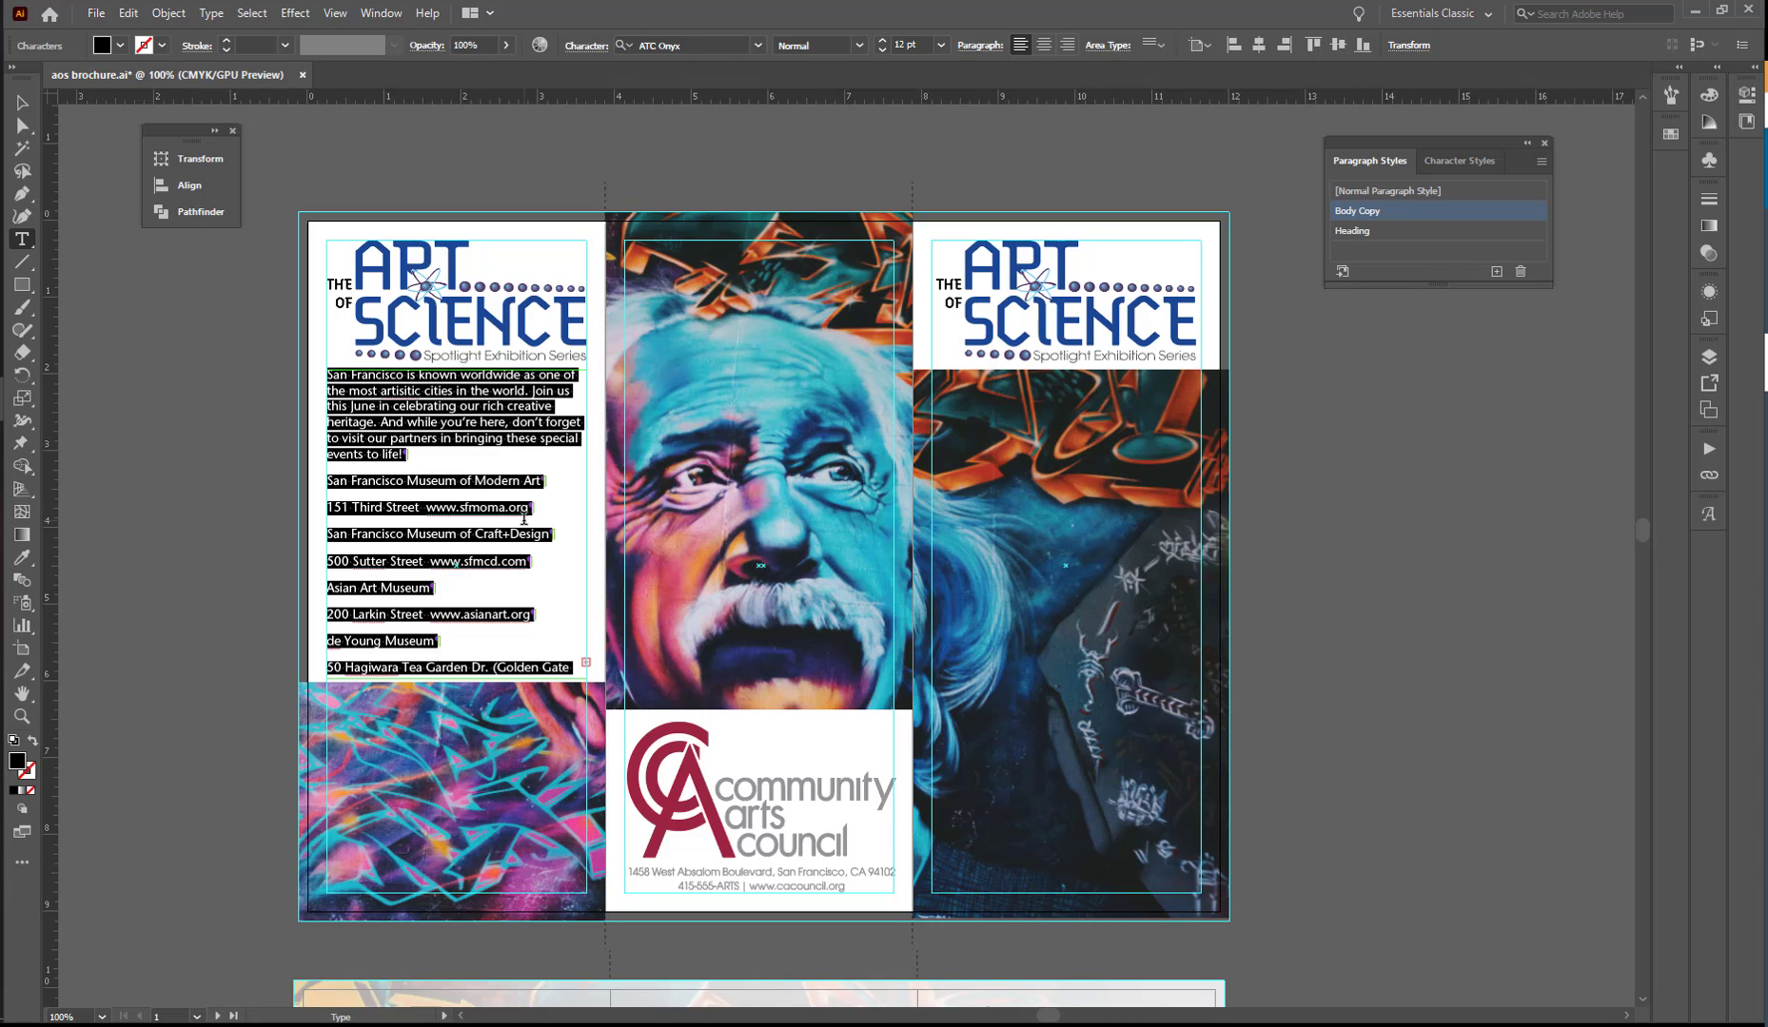
- Load the paragraph styles from cac-styles.ai and enlarge the Paragraph Styles panel to list them all
{"action": "left_click", "coordinate": [1540, 162]}
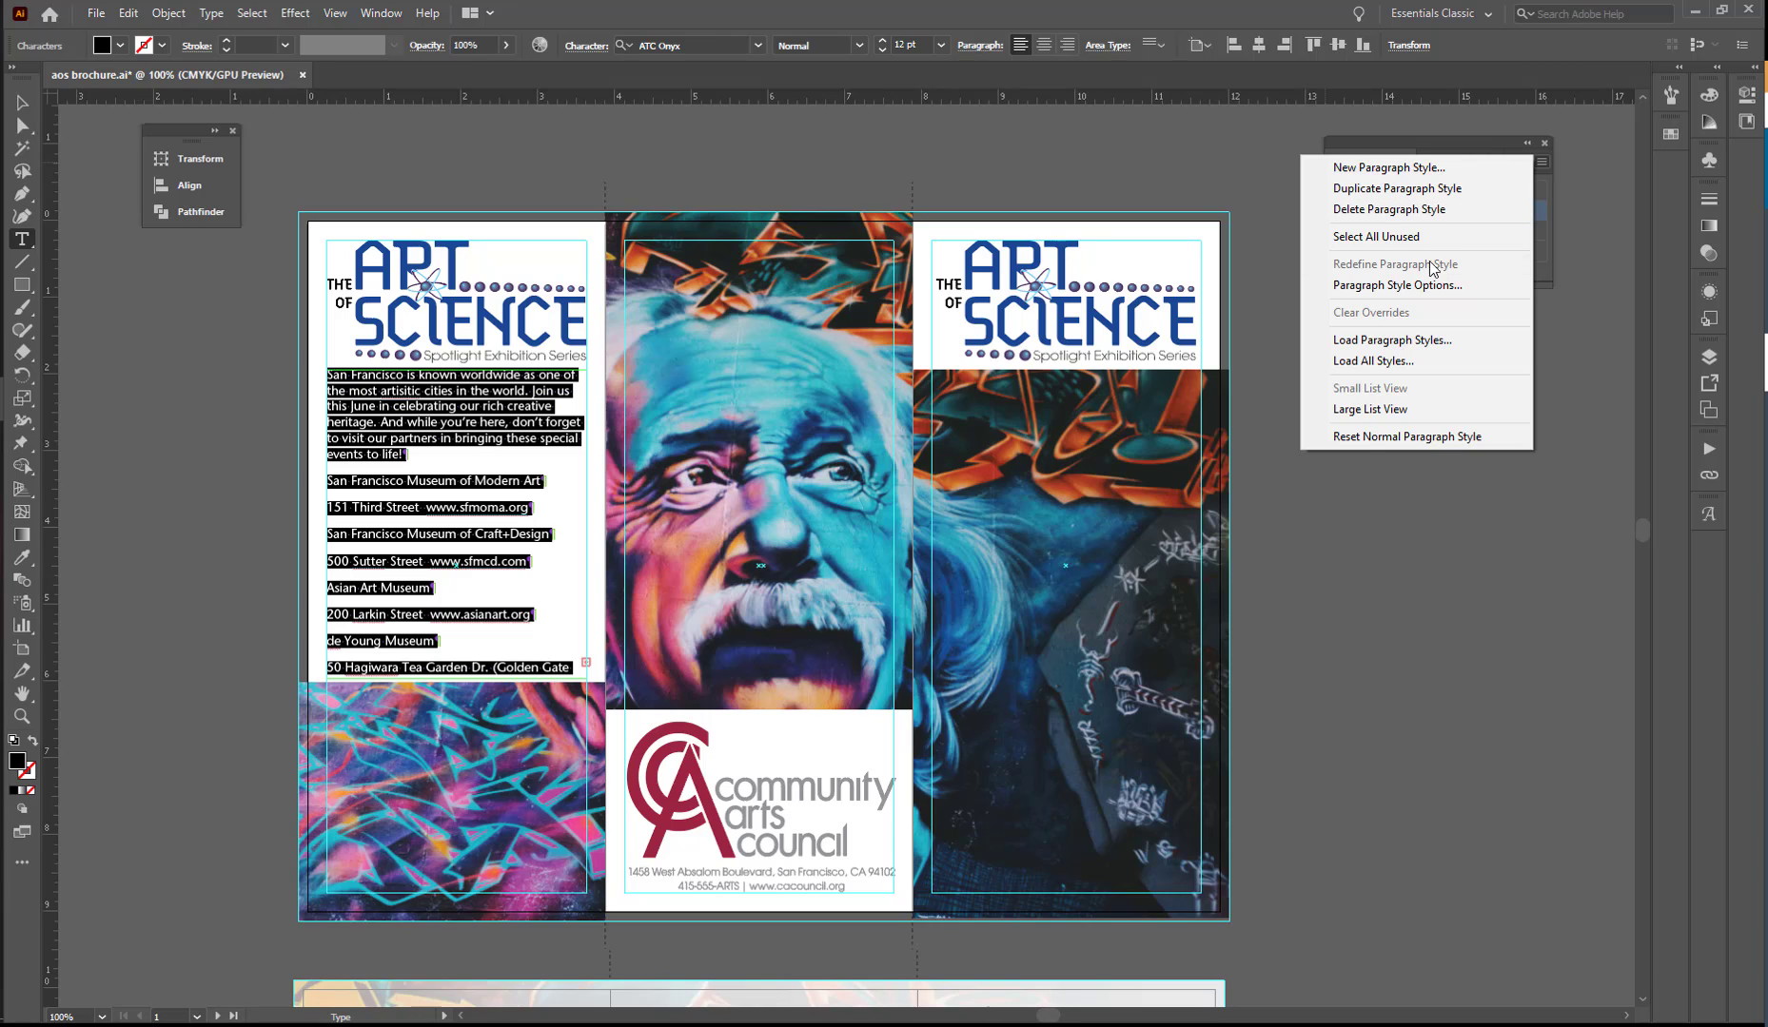
{"action": "left_click", "coordinate": [1414, 344]}
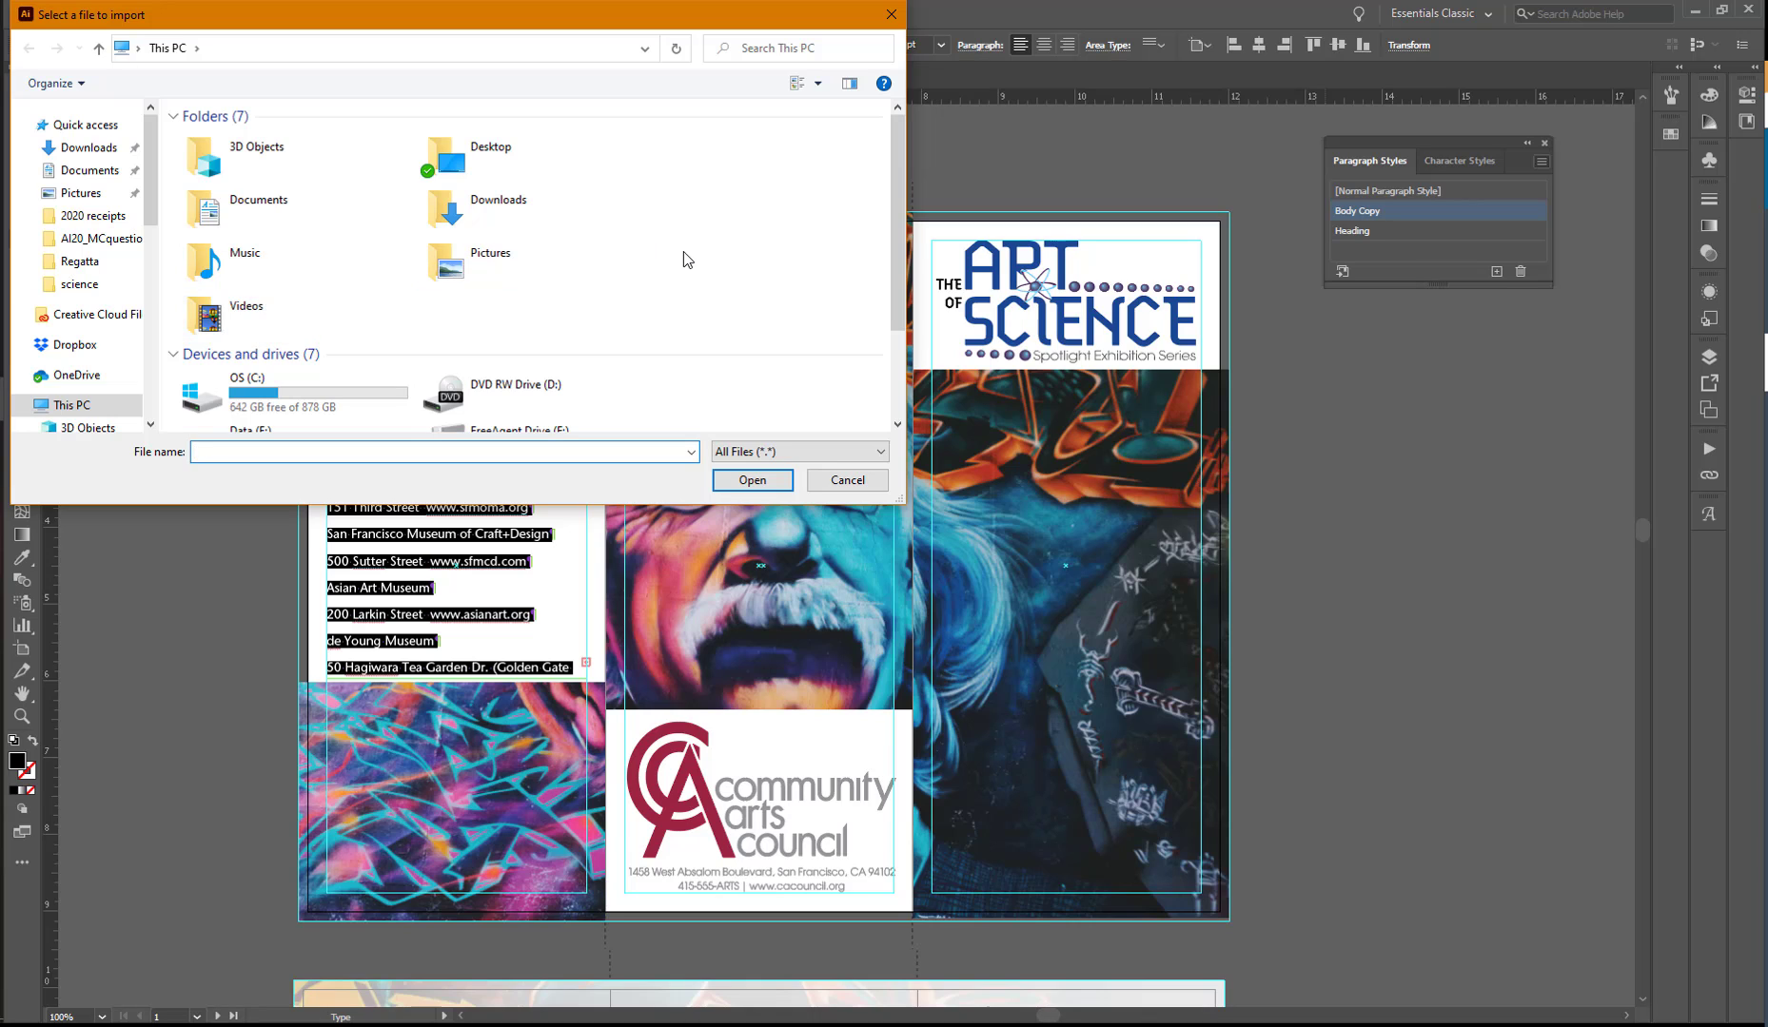
{"action": "left_click_drag", "start_coordinate": [512, 15], "coordinate": [586, 16]}
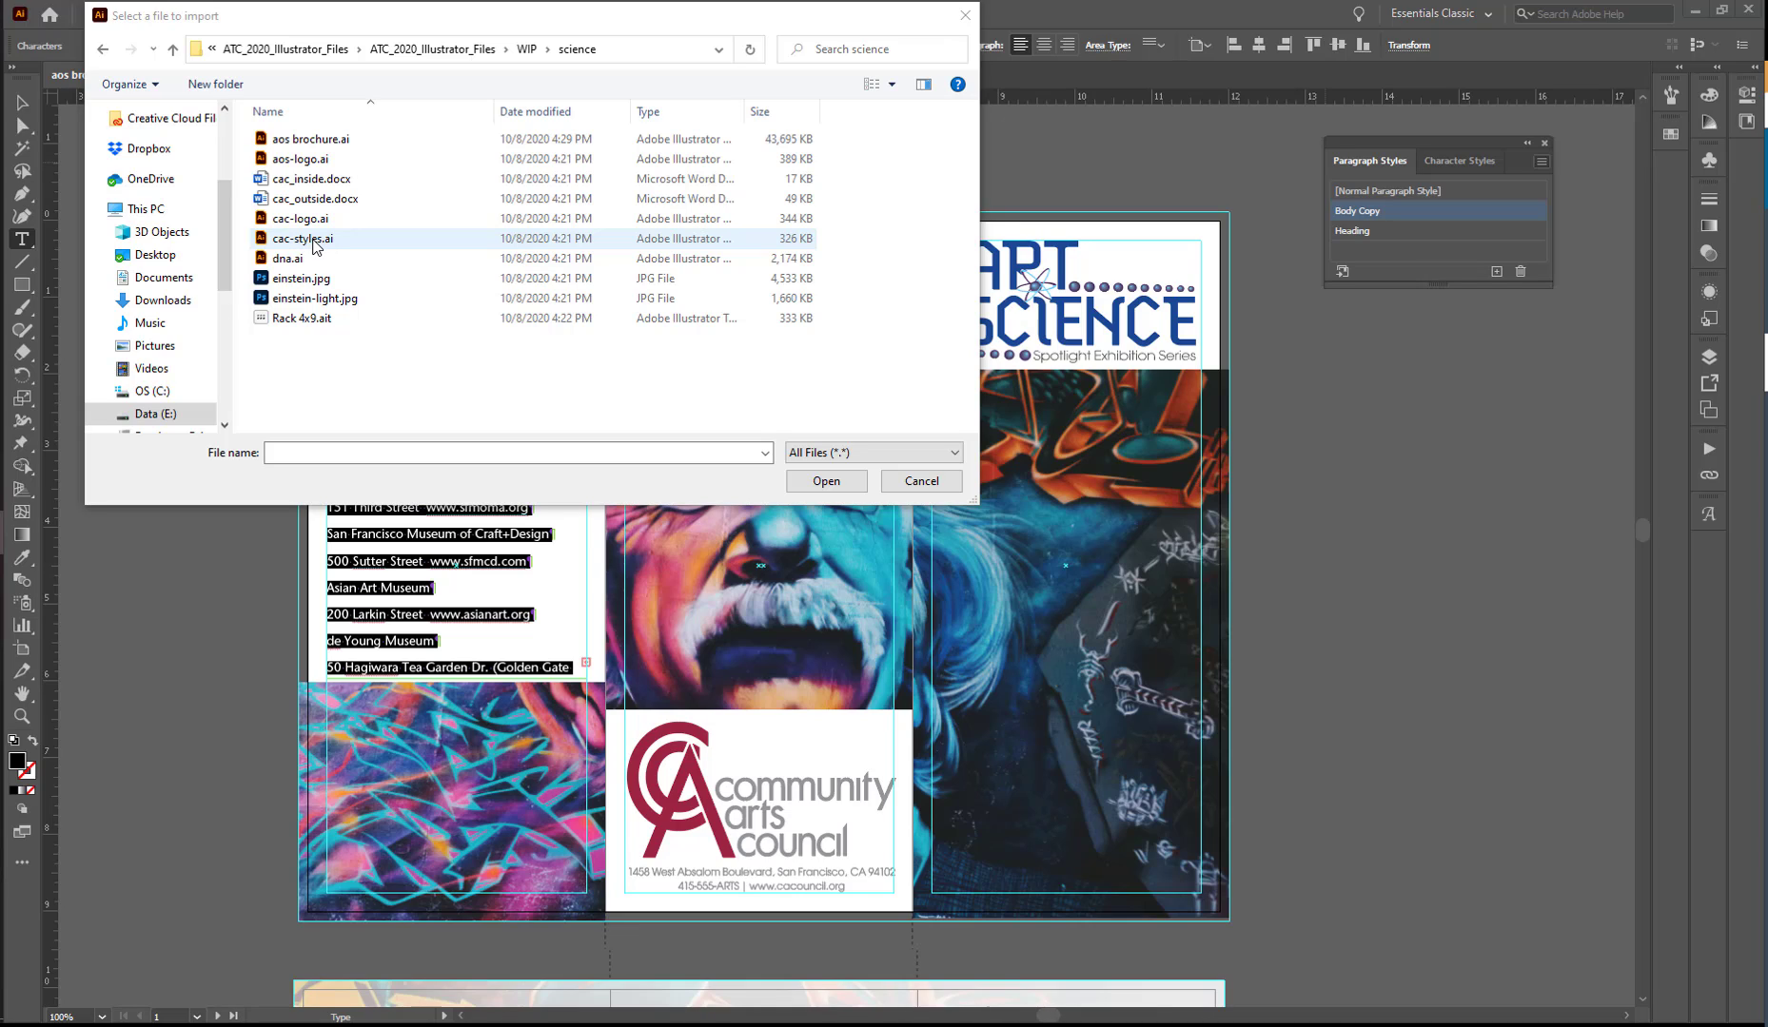
{"action": "left_click", "coordinate": [314, 244]}
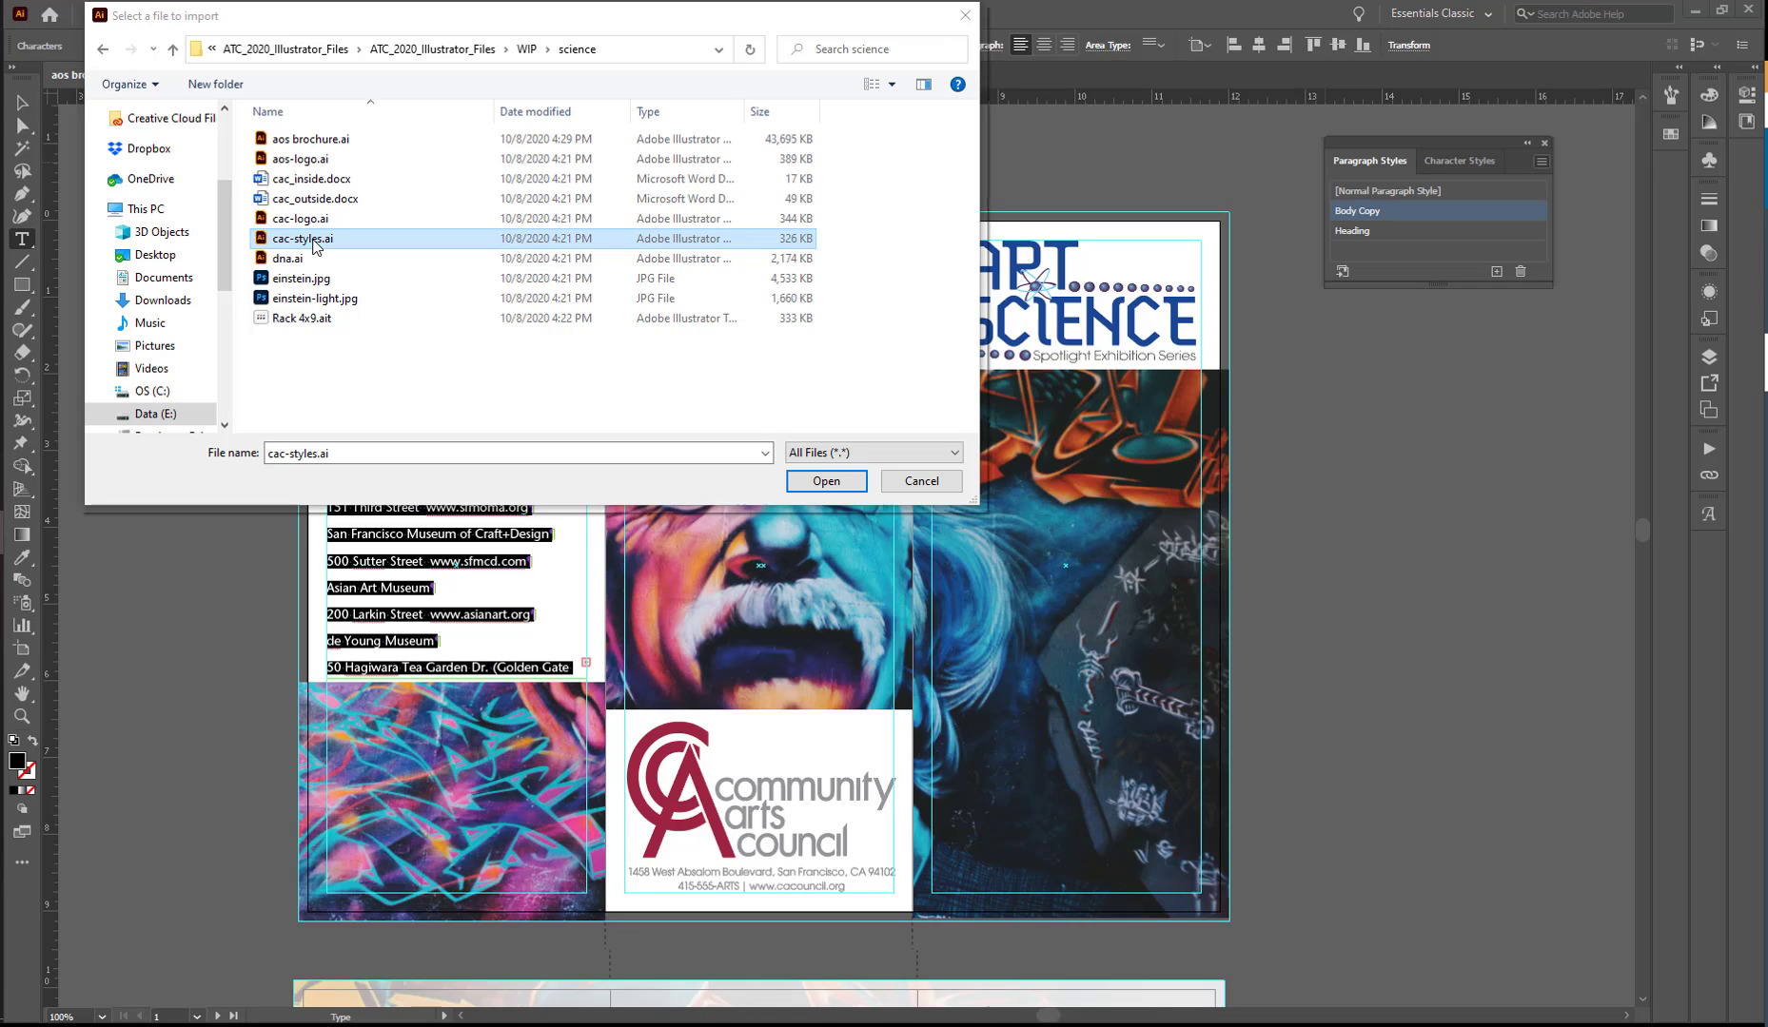
{"action": "left_click", "coordinate": [824, 482]}
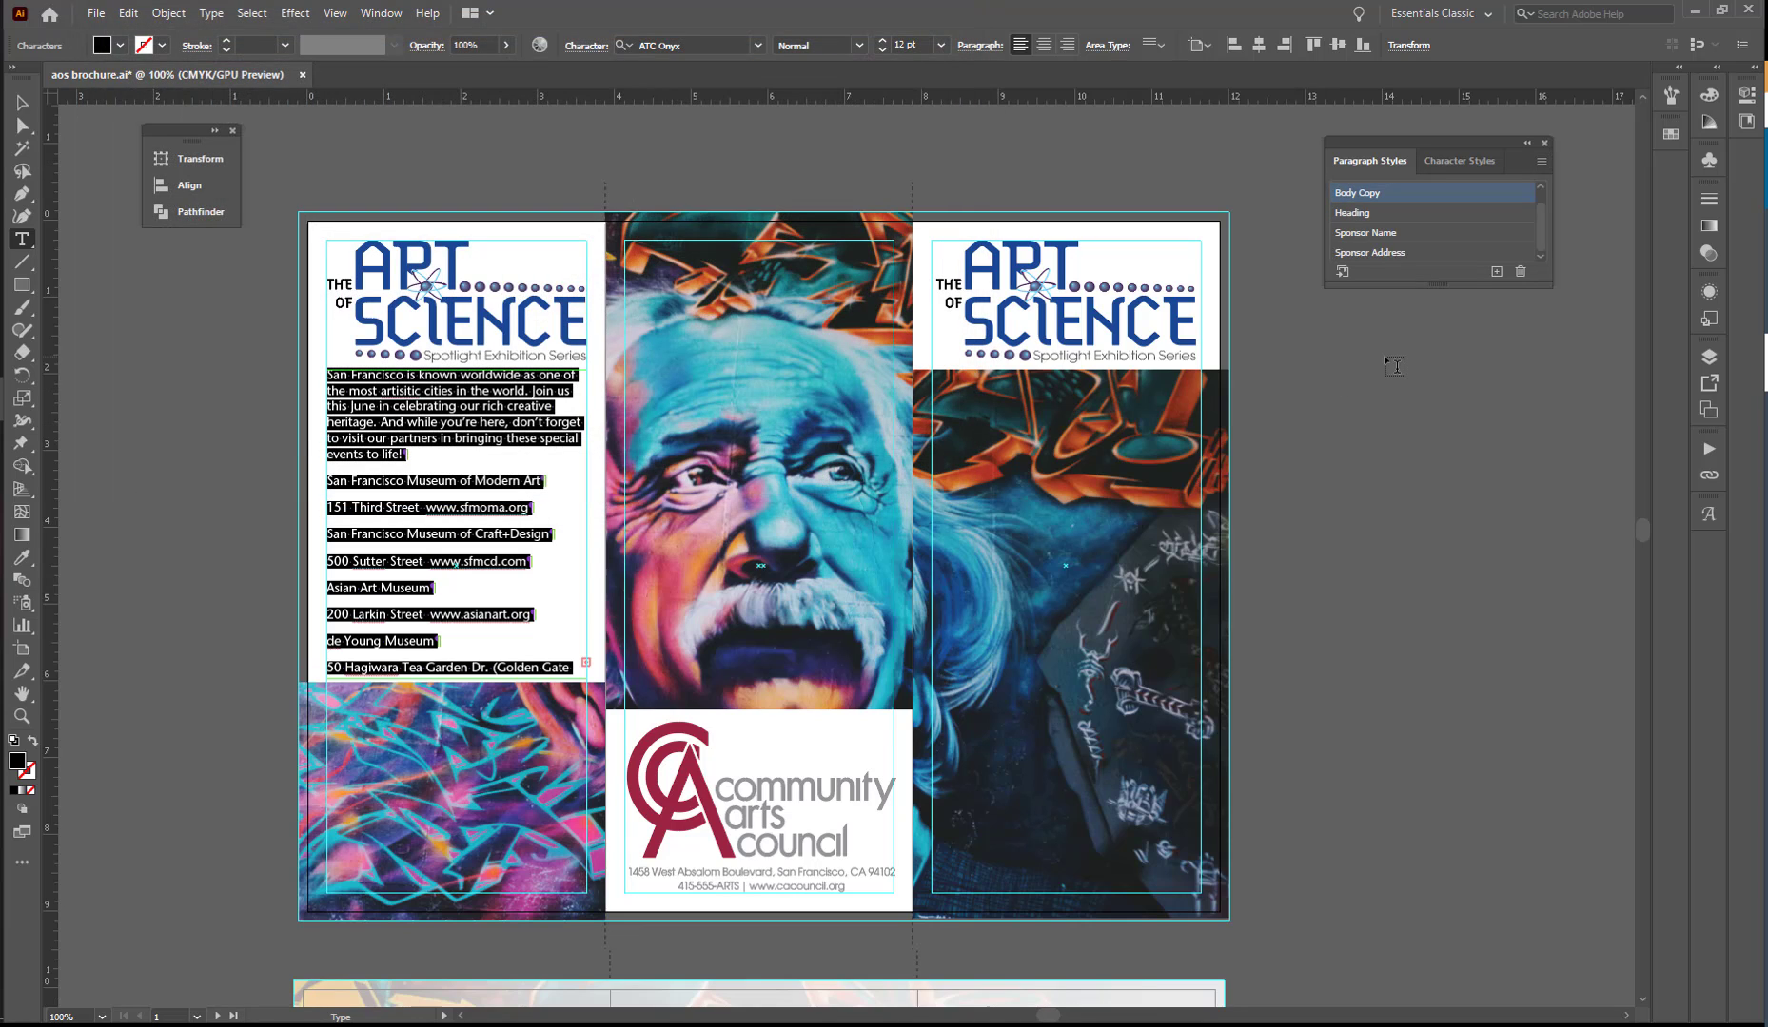
{"action": "left_click_drag", "start_coordinate": [1444, 284], "coordinate": [1444, 391]}
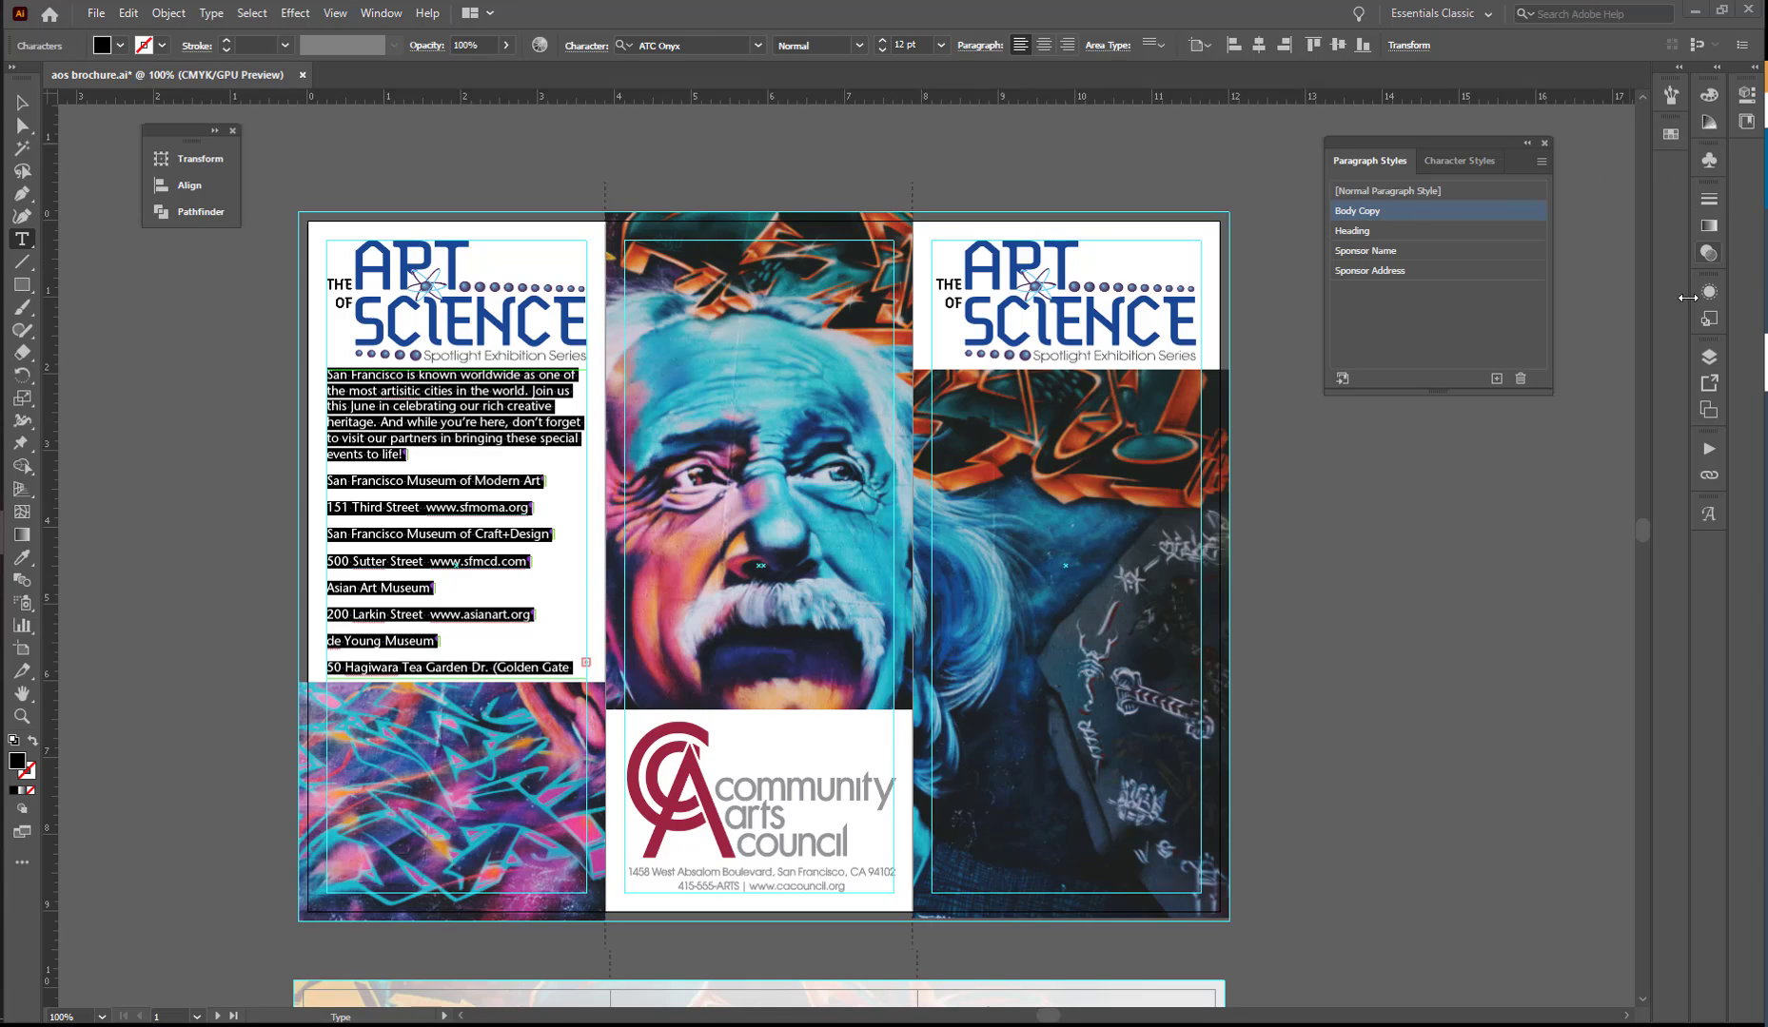
- Hide the graphics layer and extend the outside-left text frame downward until all the museum text fits
{"action": "left_click", "coordinate": [1709, 357]}
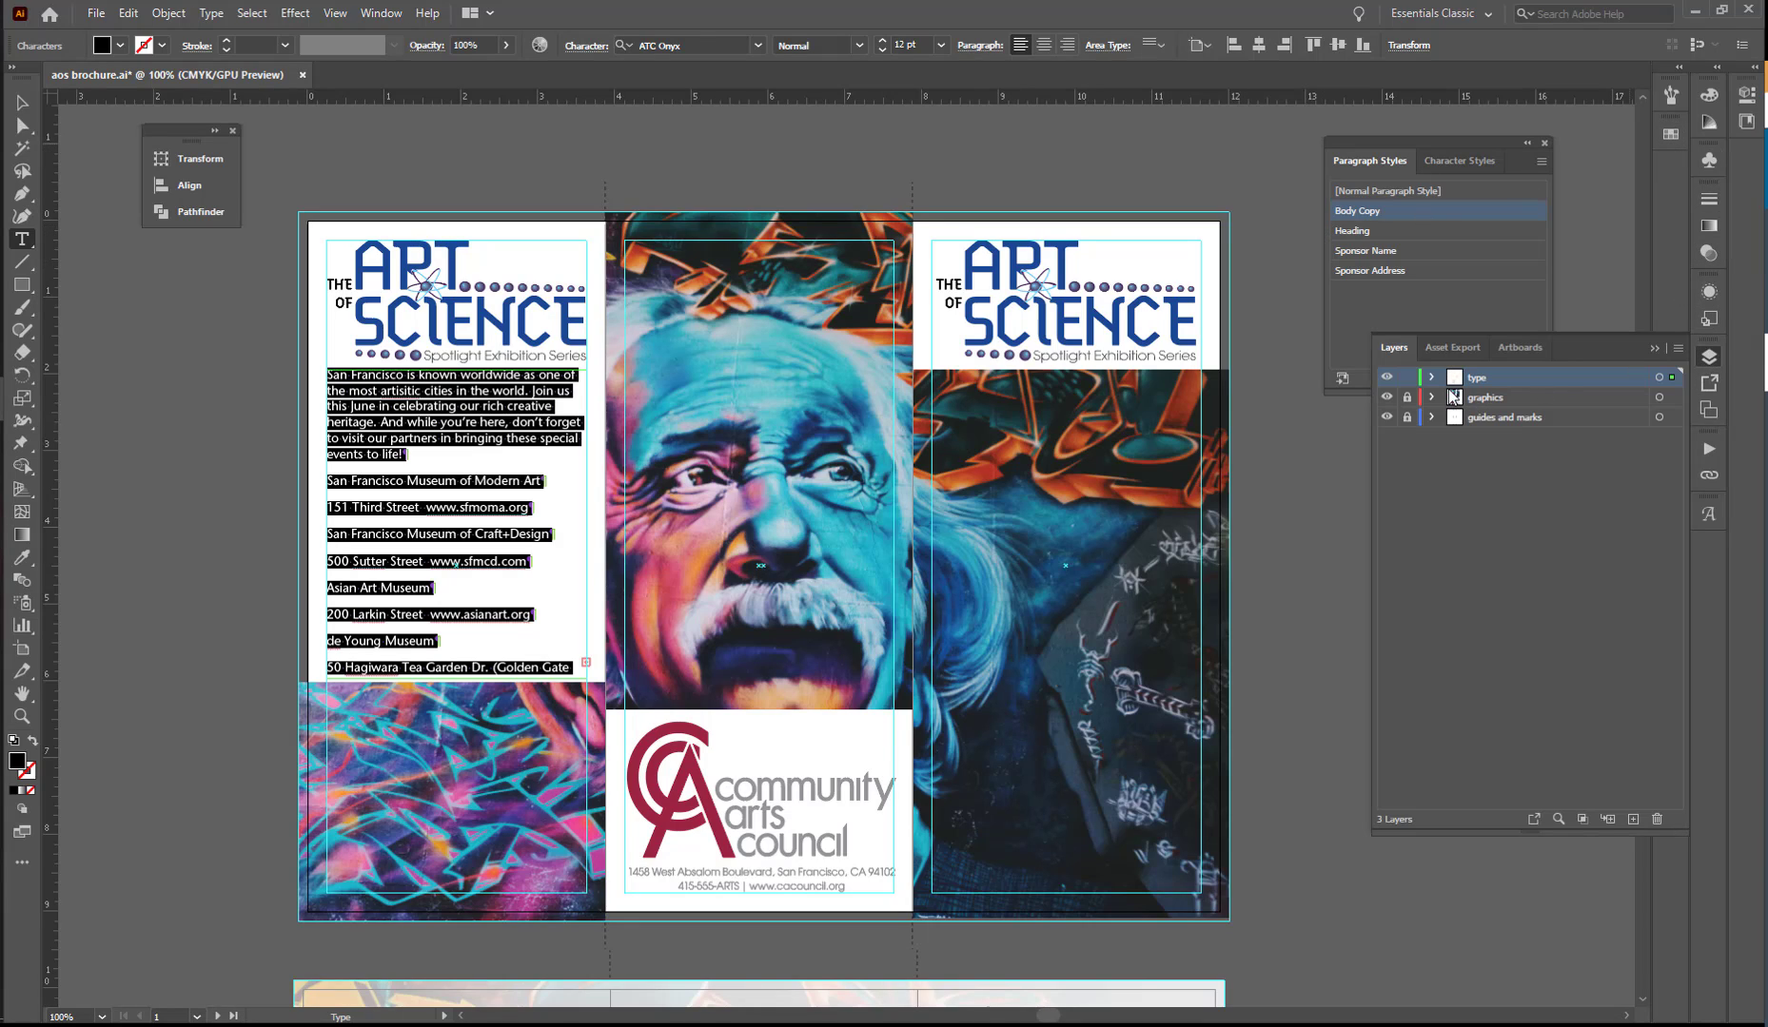
{"action": "left_click", "coordinate": [1383, 400]}
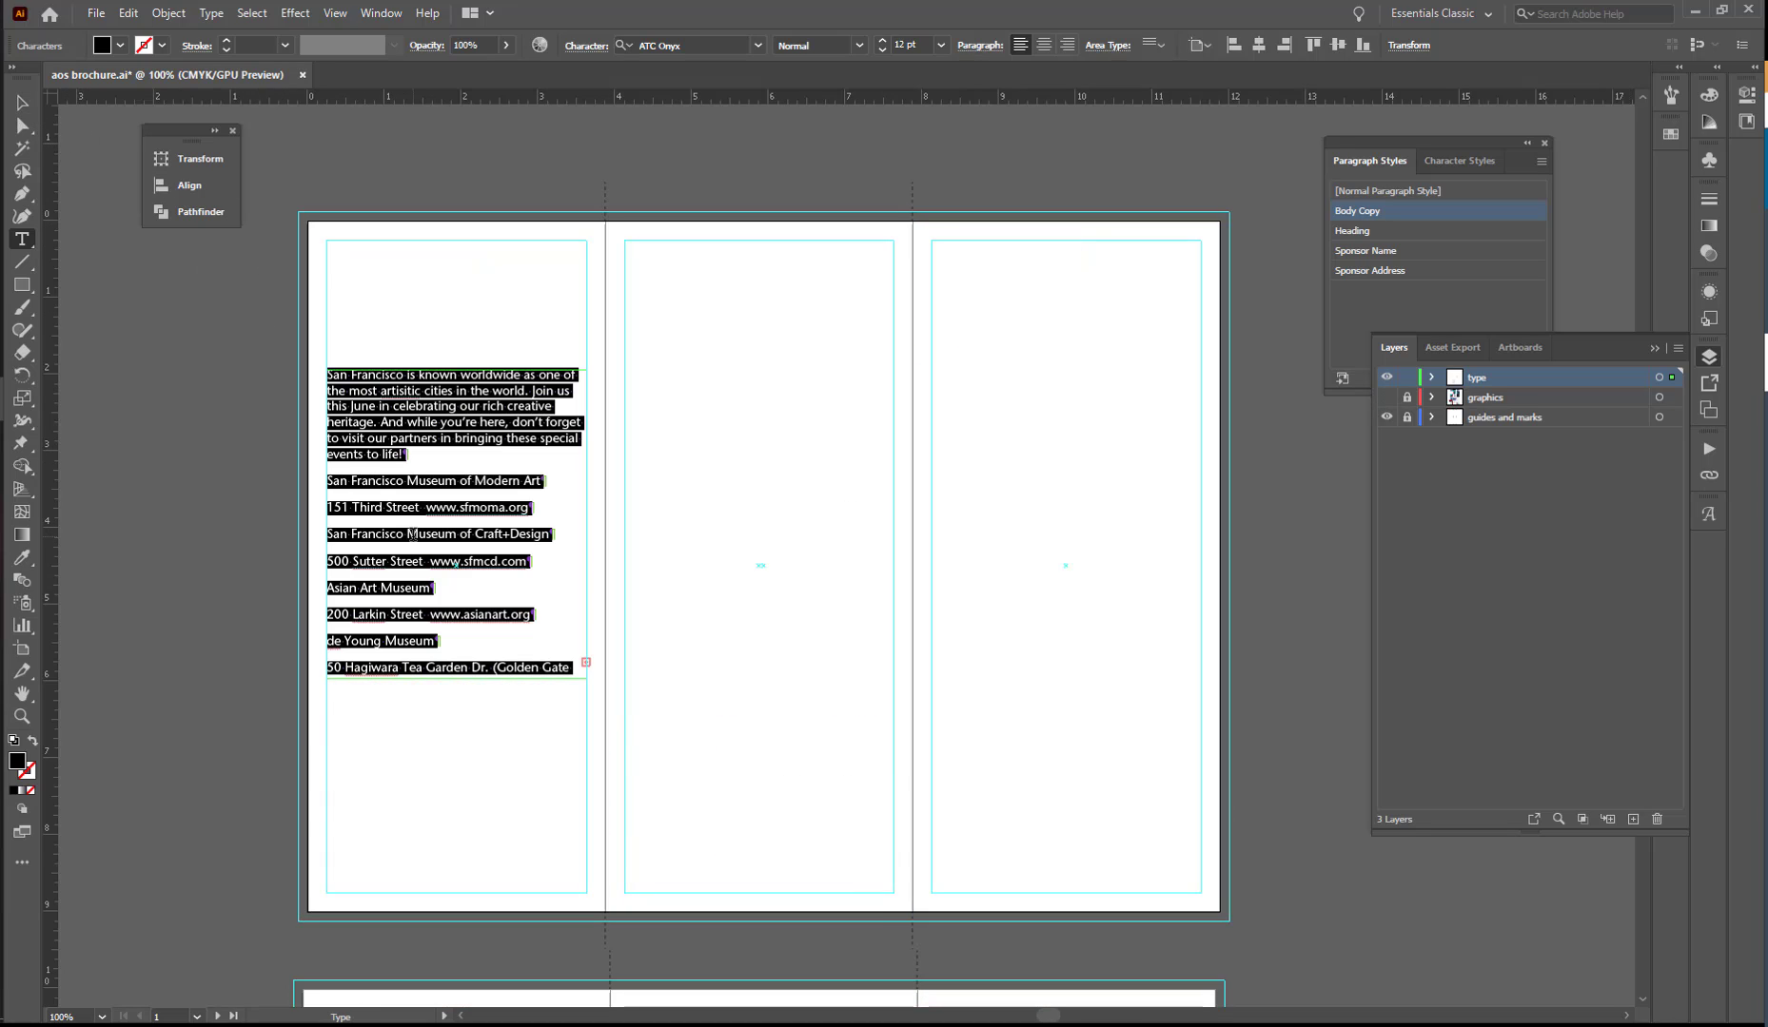
{"action": "left_click_drag", "start_coordinate": [457, 678], "coordinate": [465, 811]}
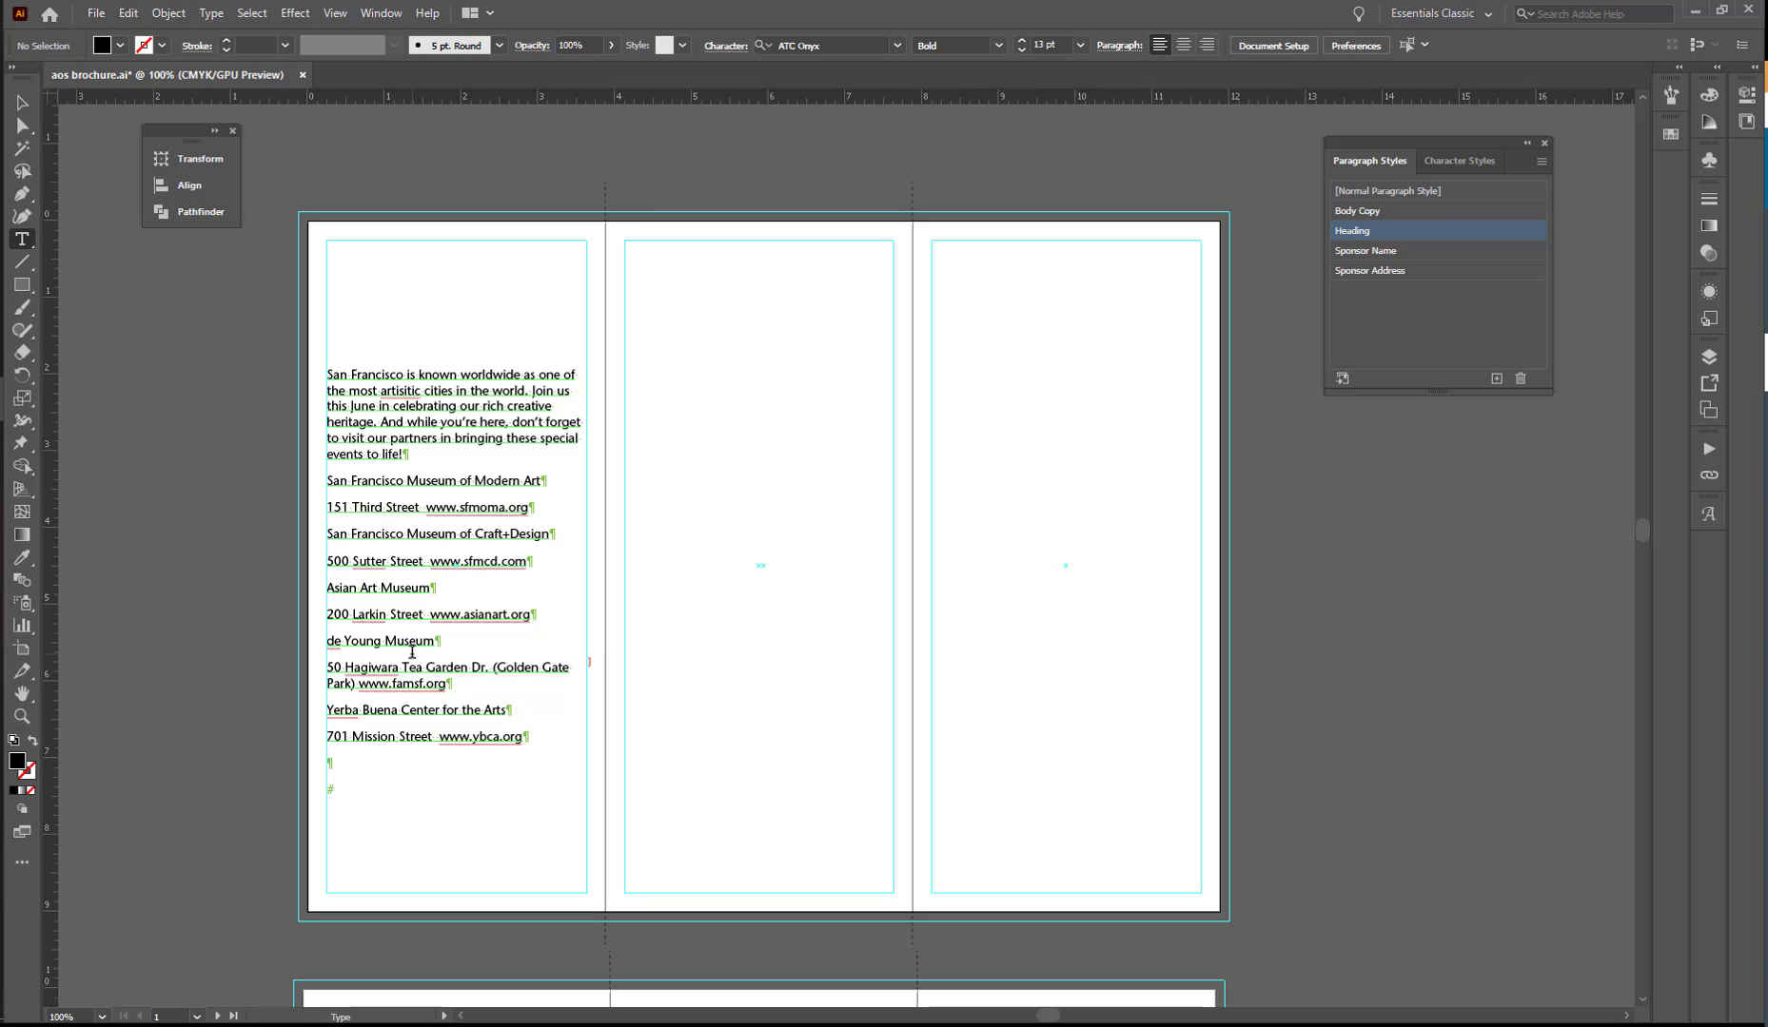
{"action": "left_click", "coordinate": [327, 480]}
{"action": "left_click_drag", "start_coordinate": [419, 697], "coordinate": [538, 740]}
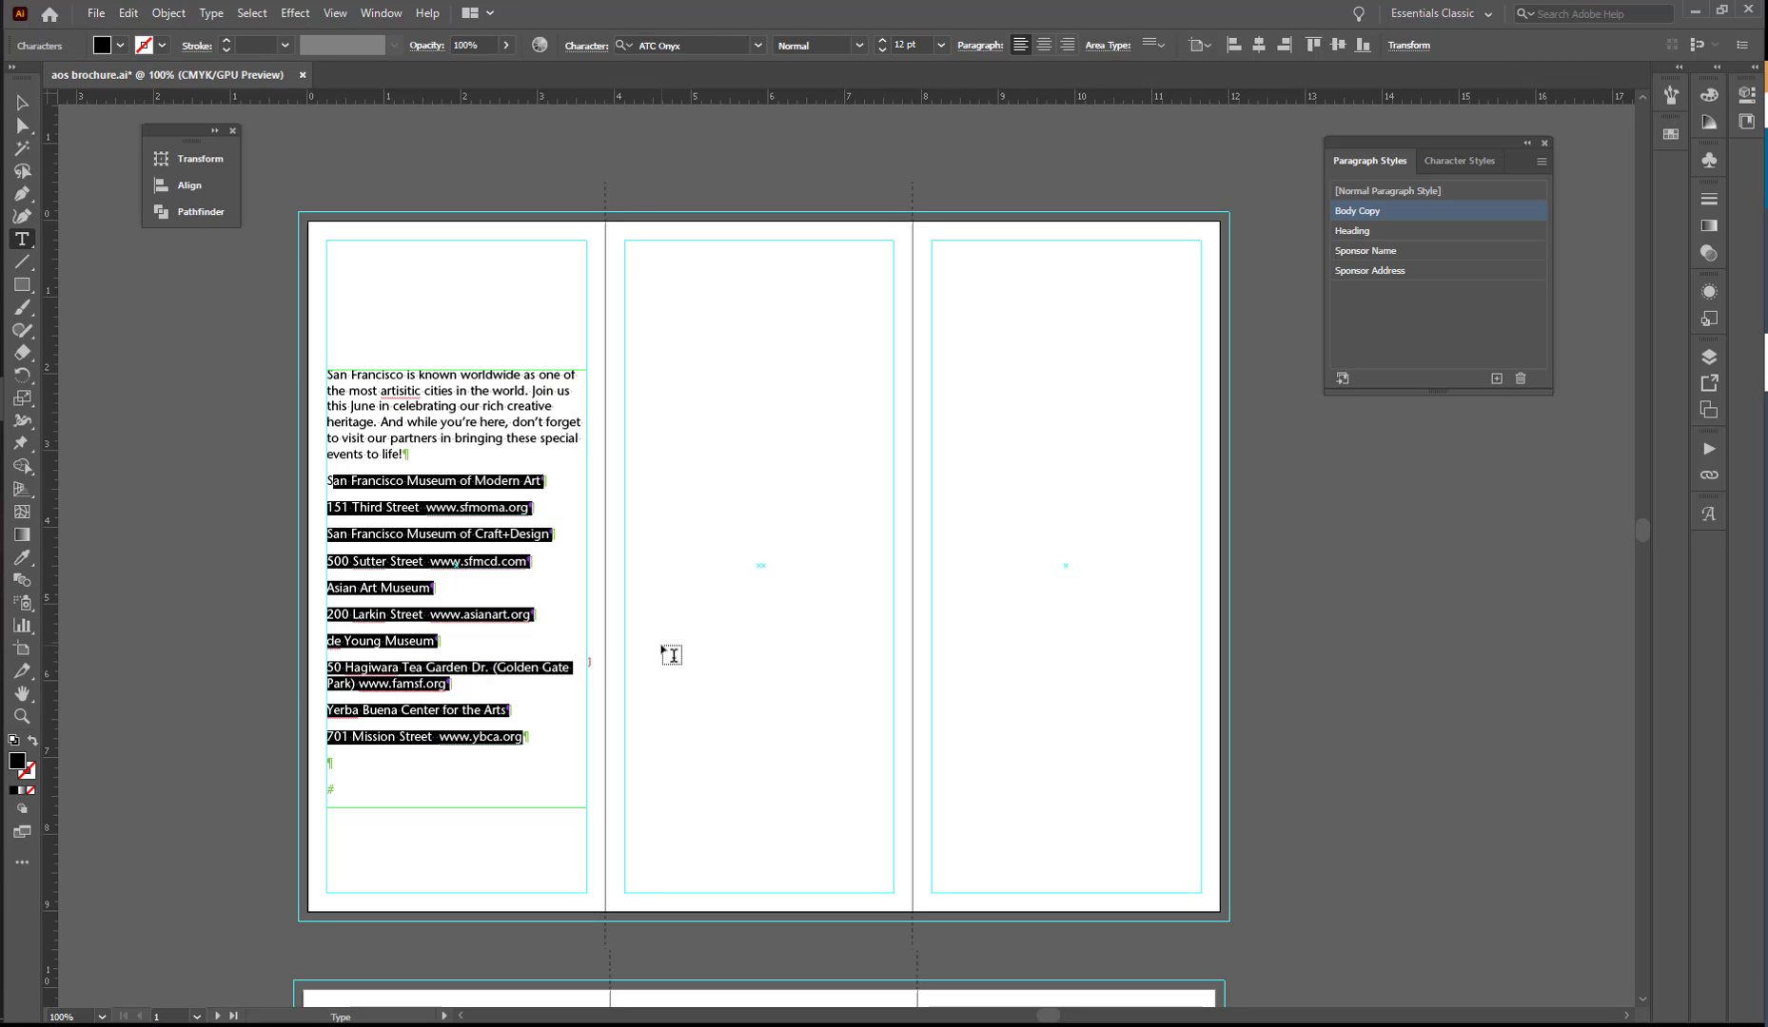
{"action": "left_click", "coordinate": [1385, 274]}
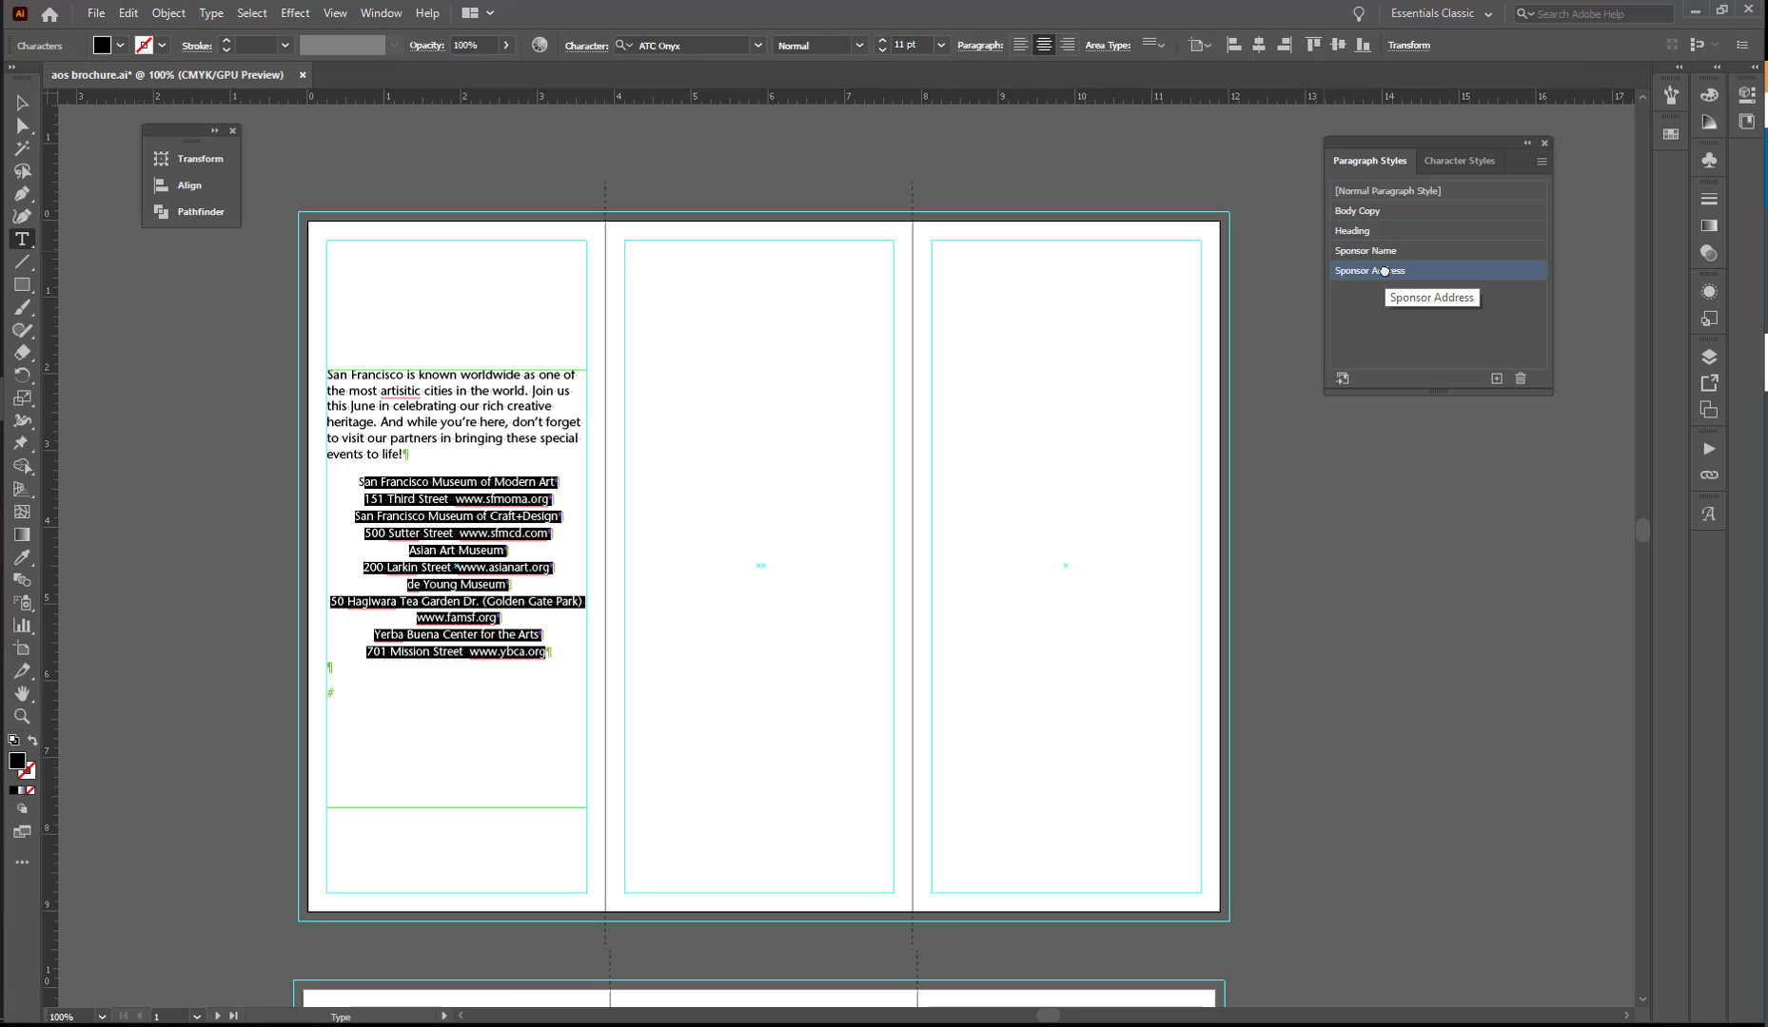
- Apply the Sponsor Name paragraph style to each of the five museum and arts center name lines
{"action": "left_click", "coordinate": [466, 478]}
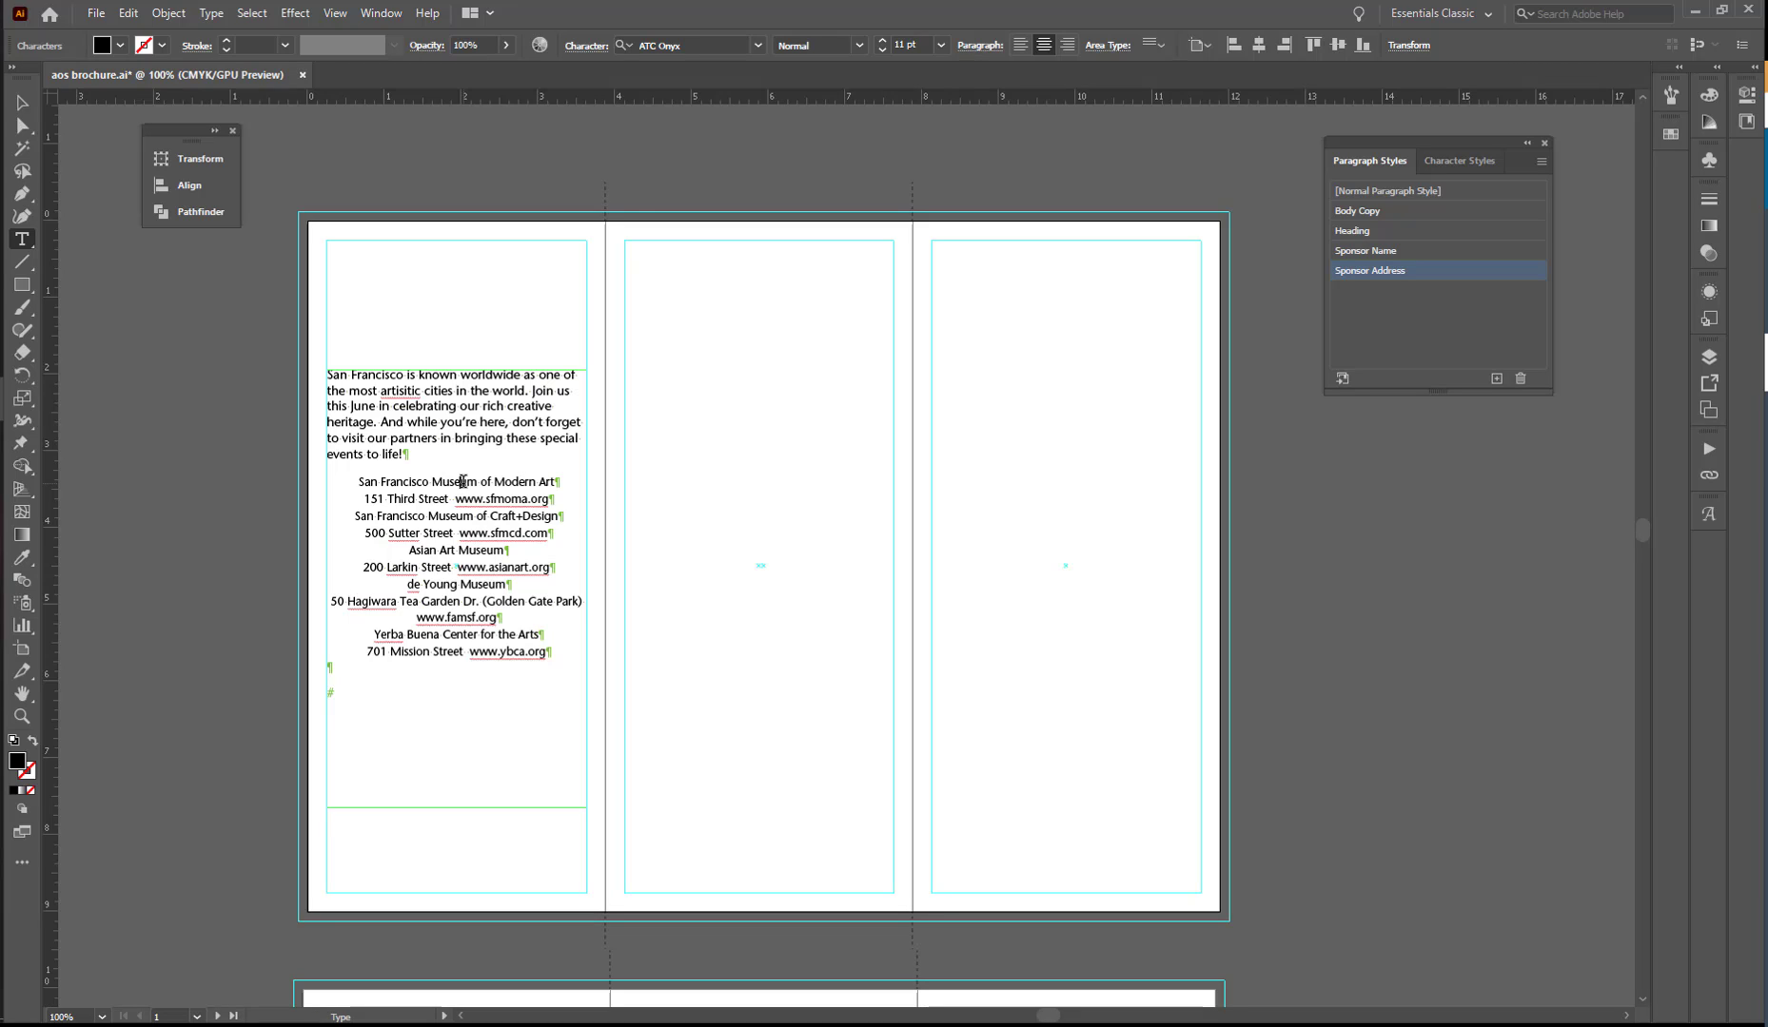
{"action": "left_click", "coordinate": [1364, 253]}
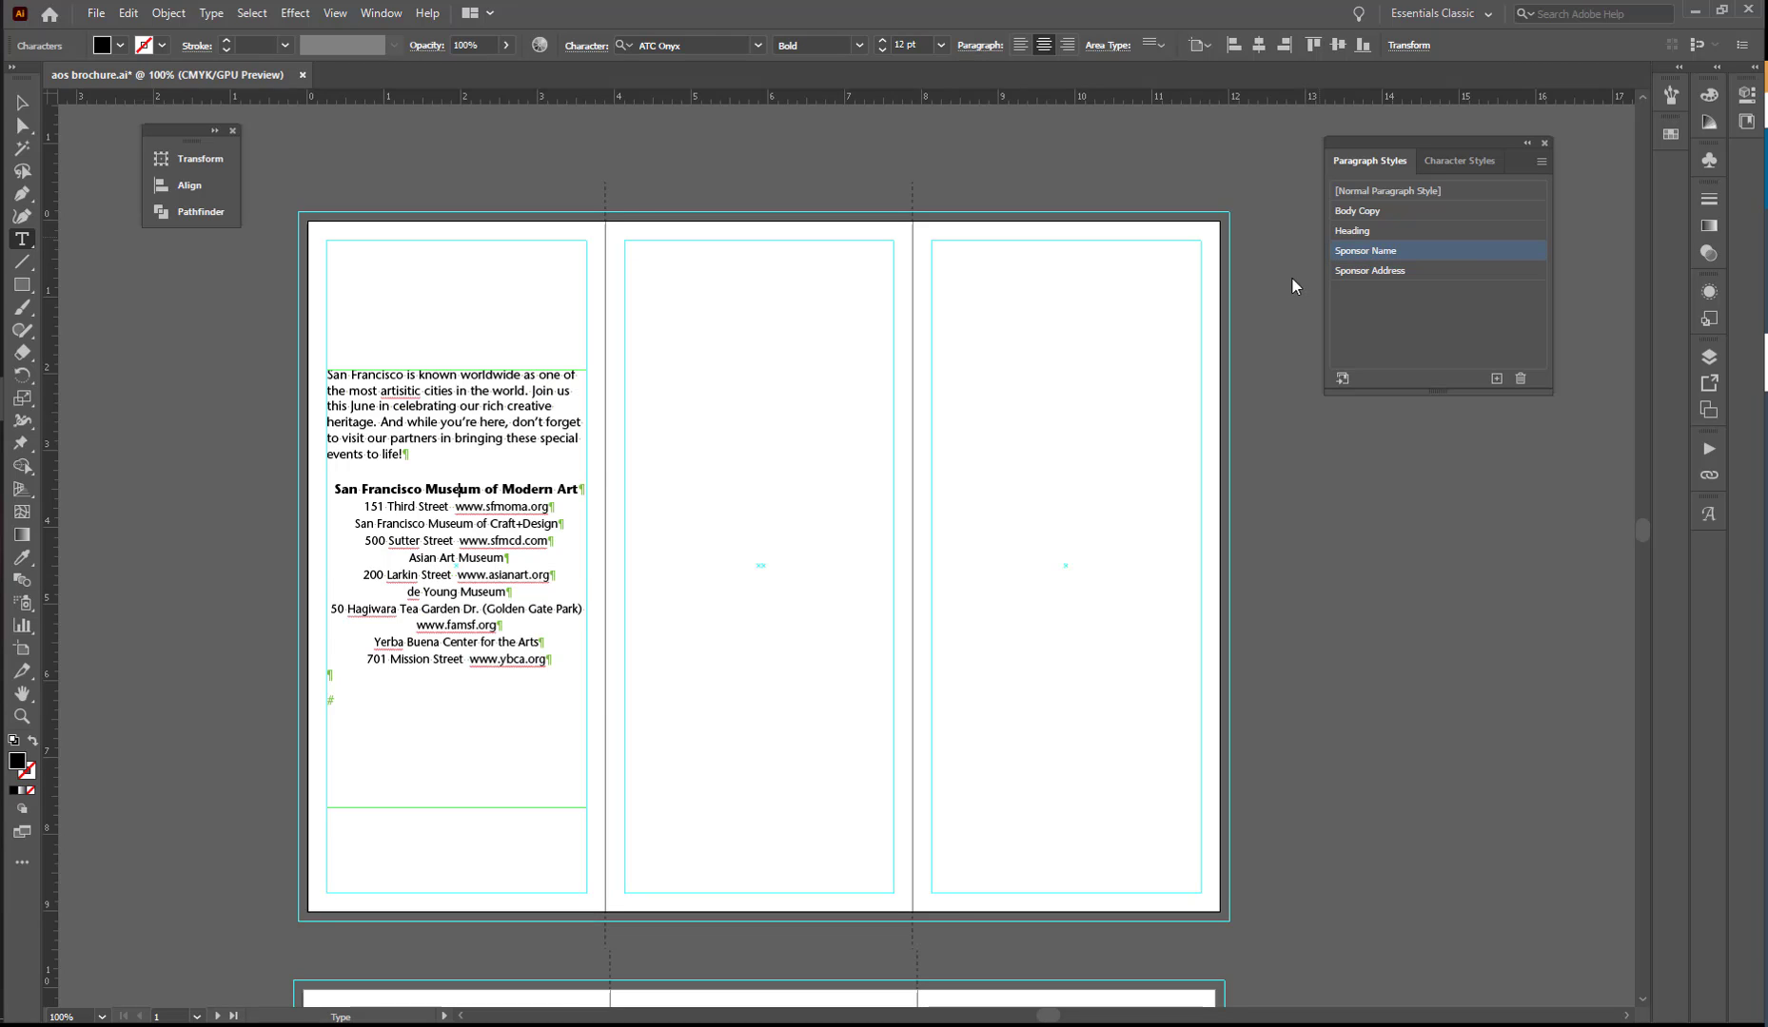
{"action": "left_click", "coordinate": [488, 525]}
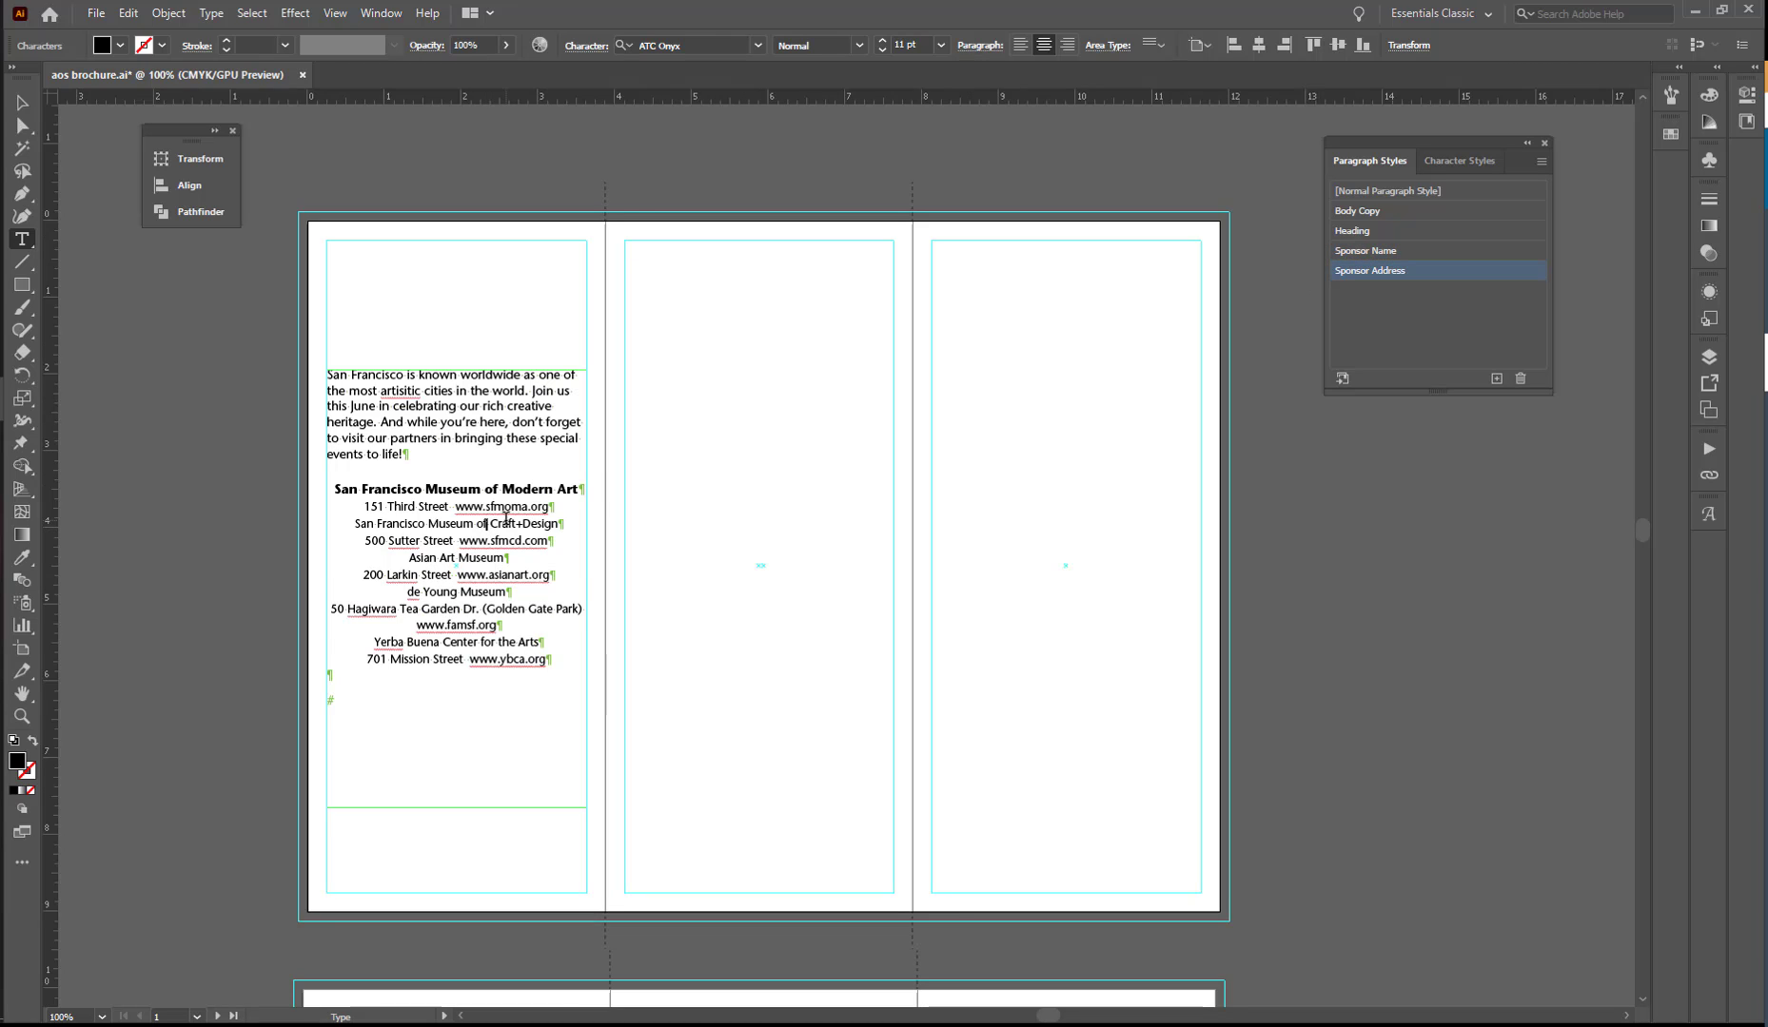
{"action": "left_click", "coordinate": [1379, 252]}
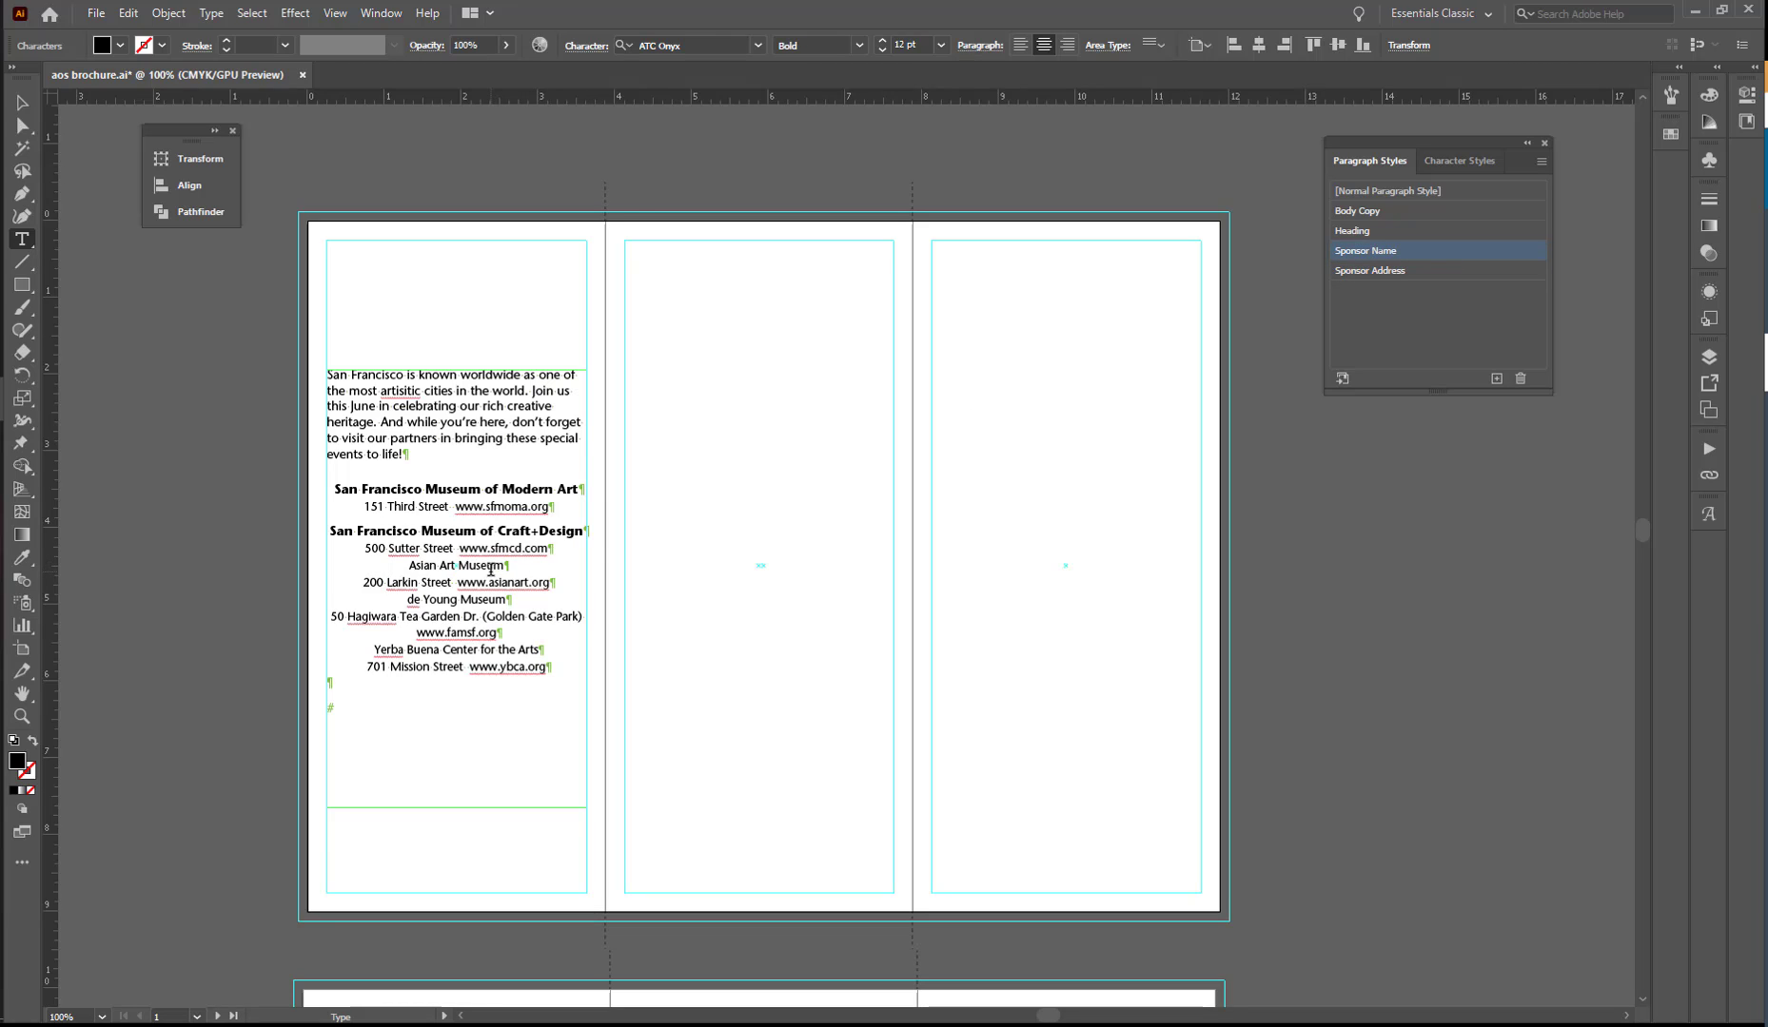
{"action": "left_click", "coordinate": [467, 582]}
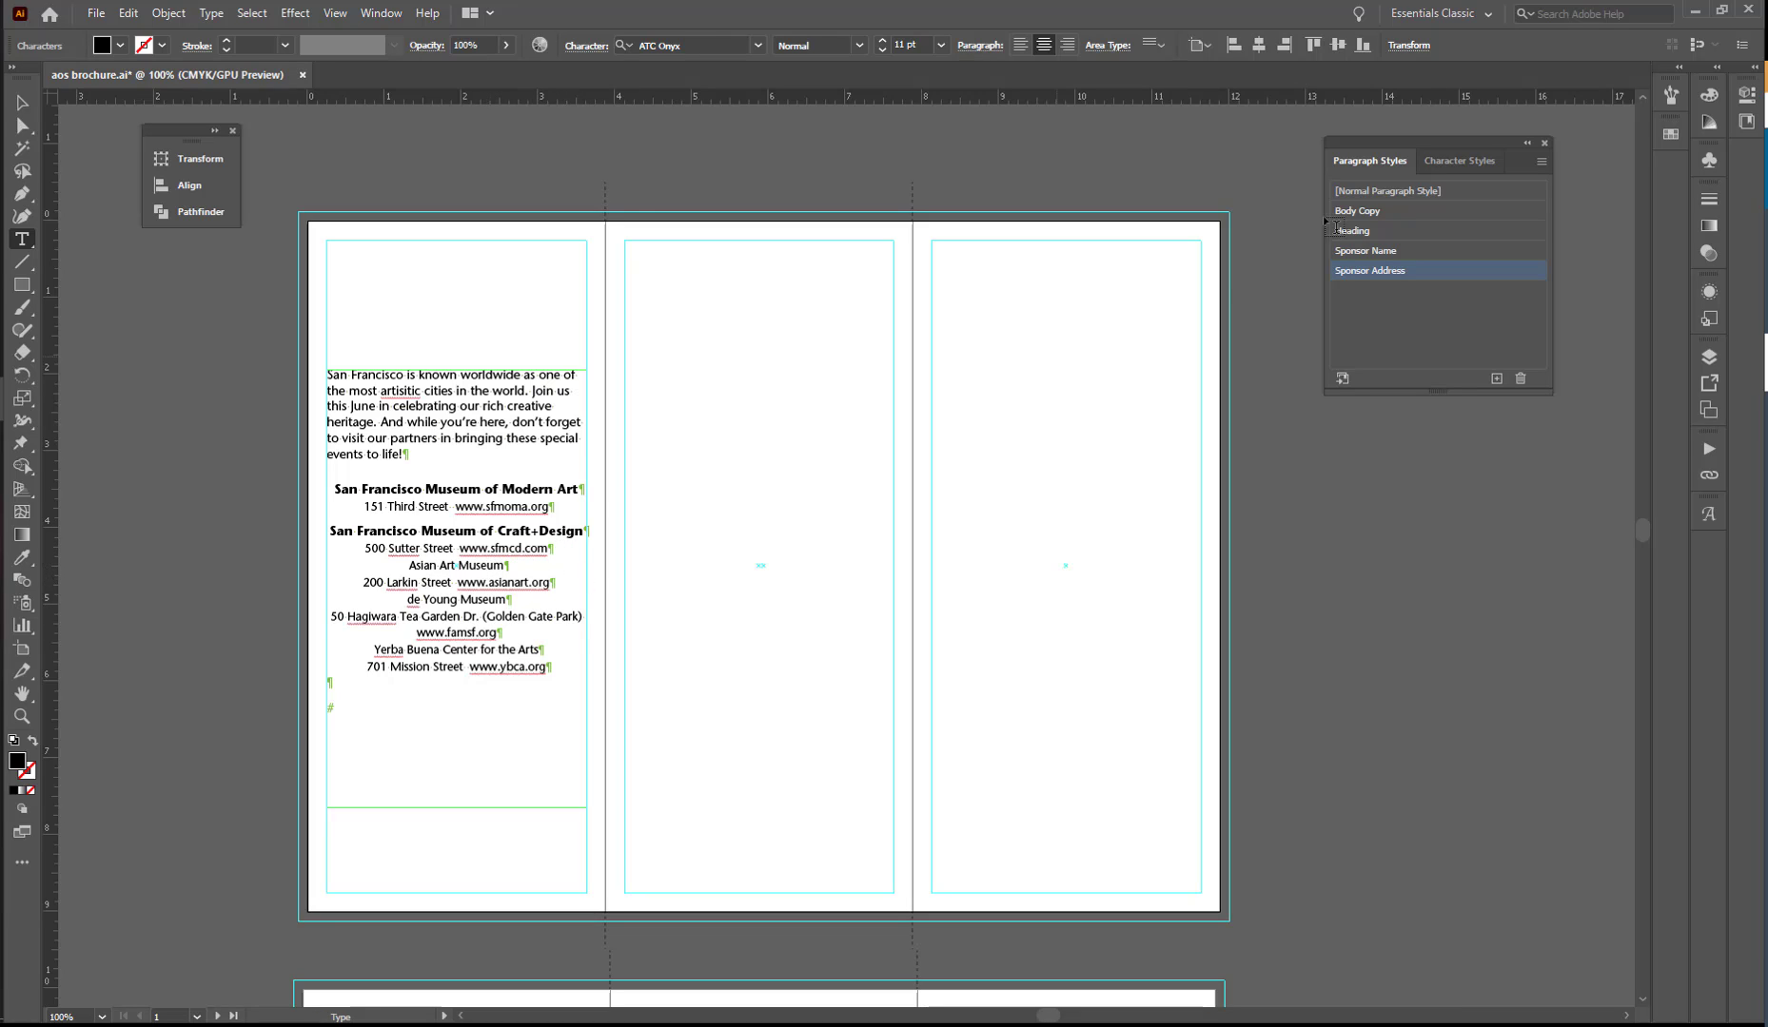
{"action": "left_click", "coordinate": [1375, 250]}
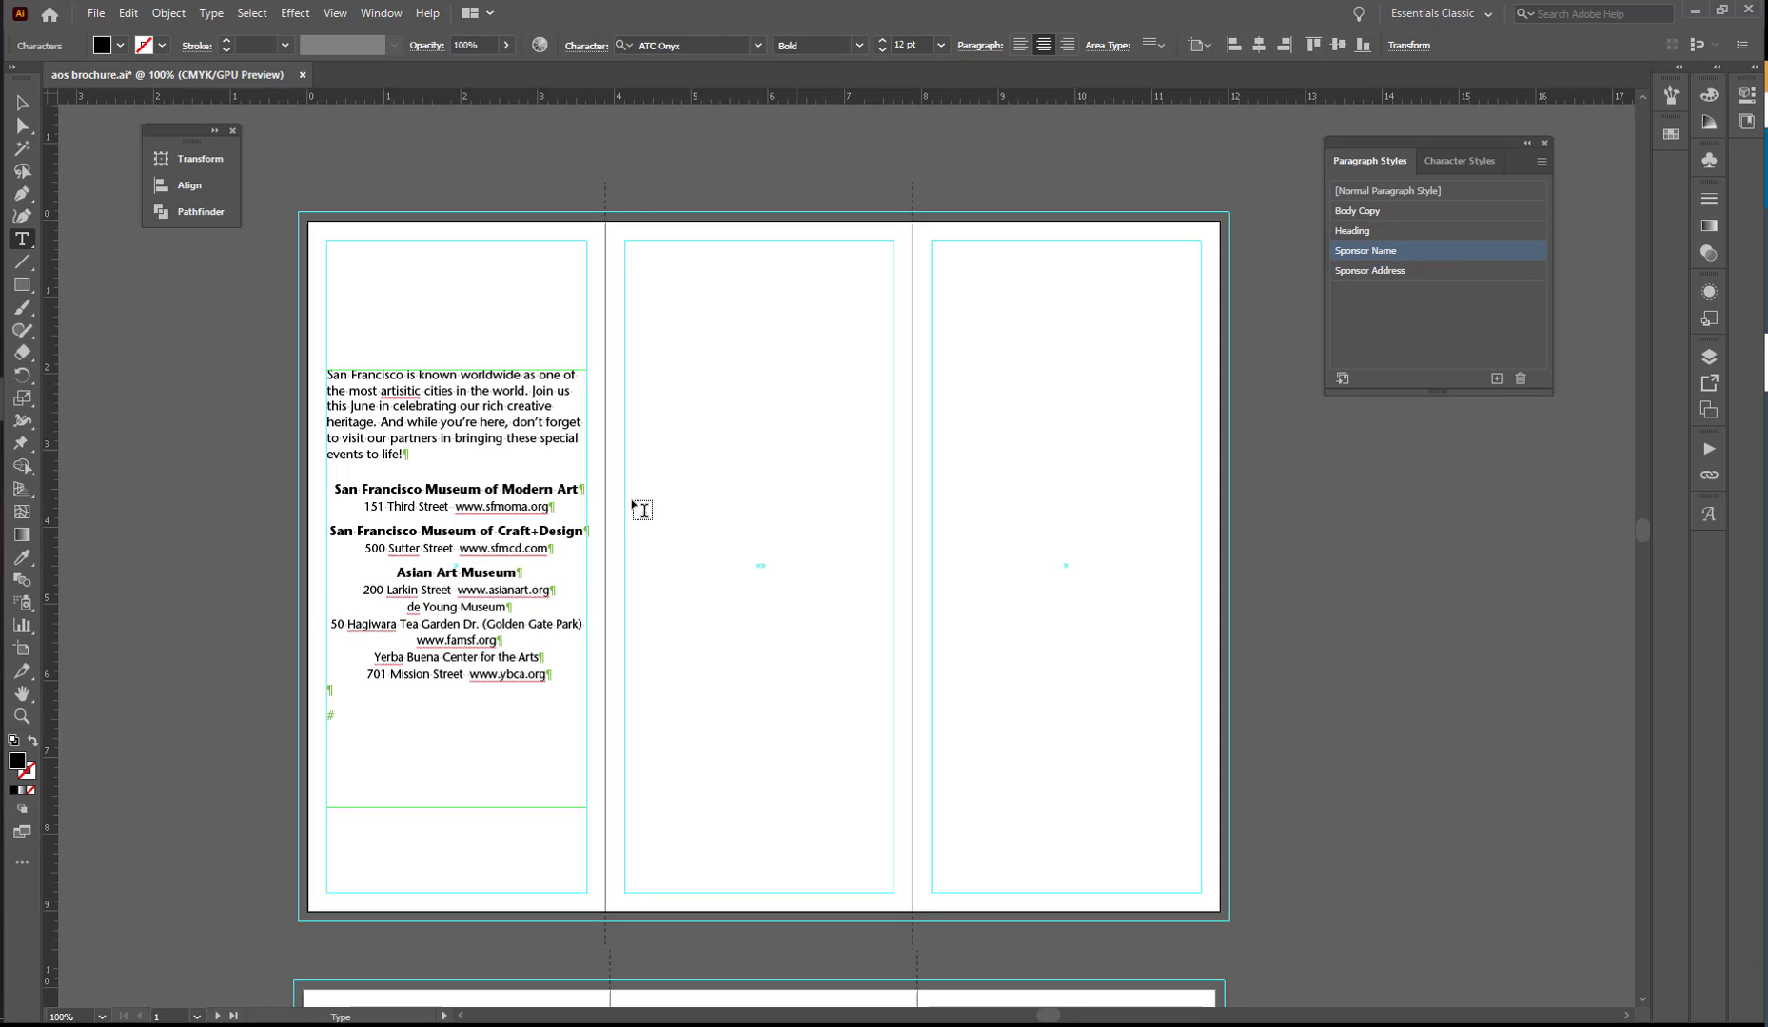
{"action": "left_click", "coordinate": [452, 657]}
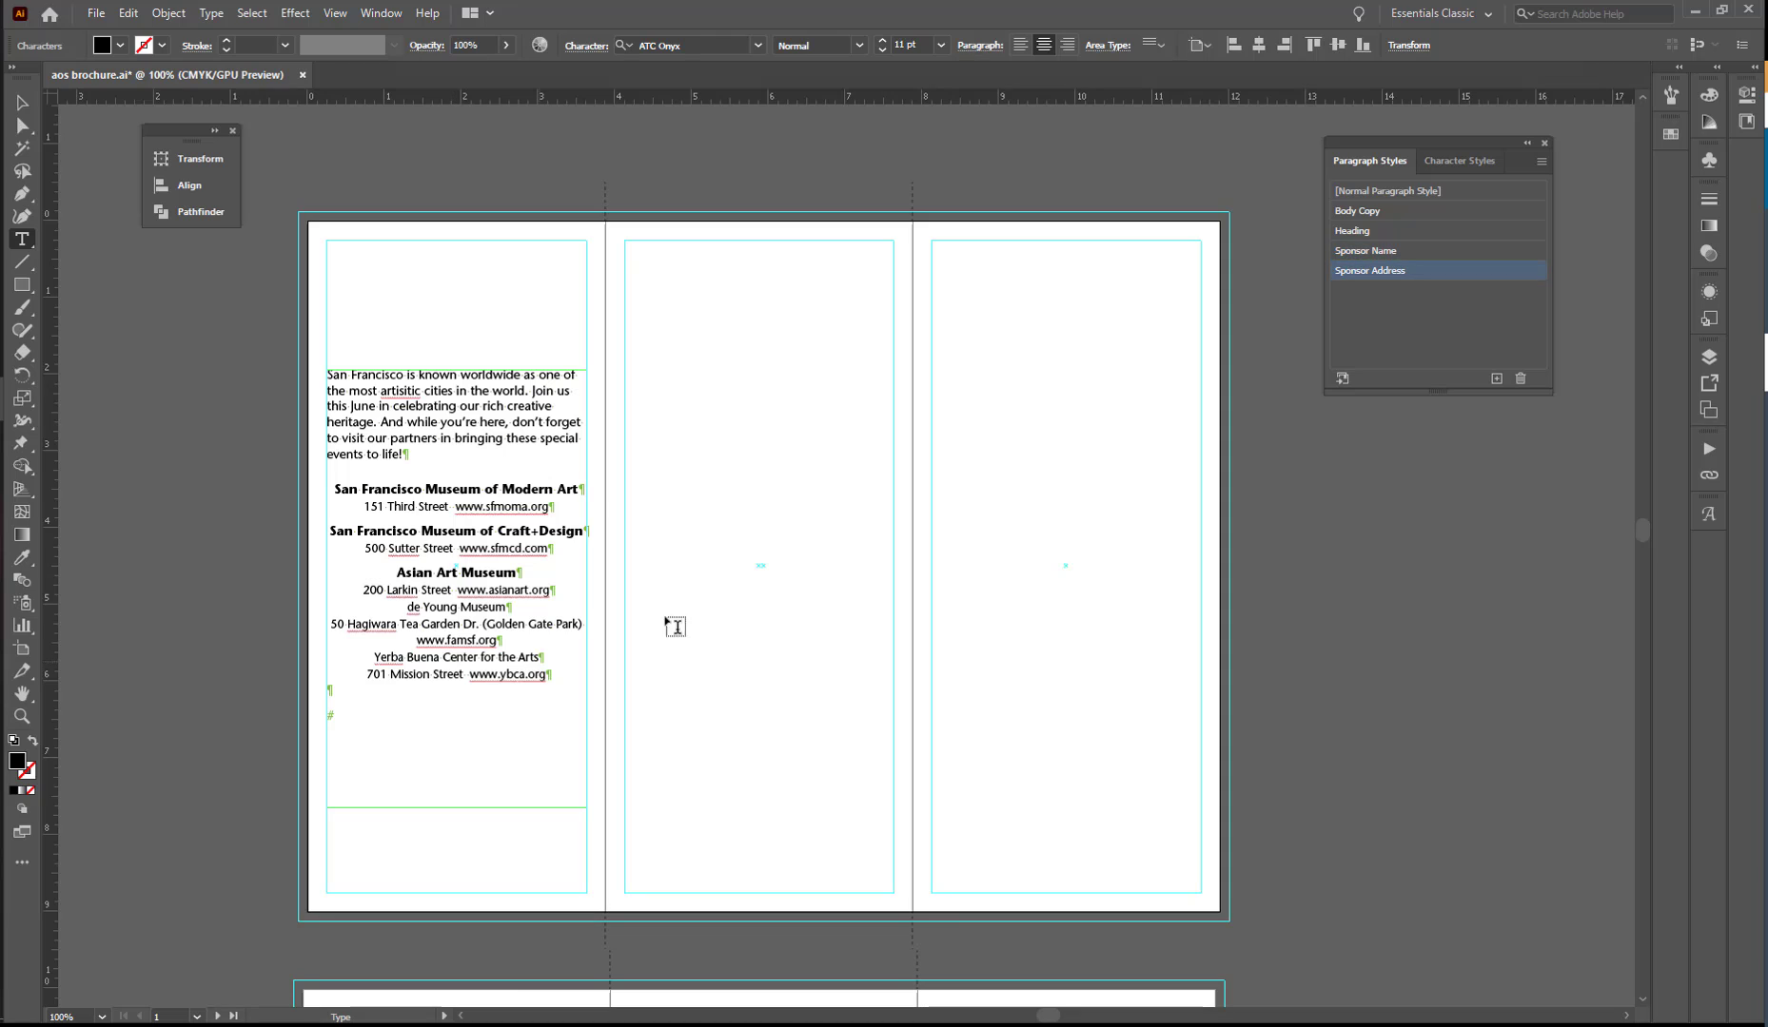
{"action": "left_click", "coordinate": [1370, 253]}
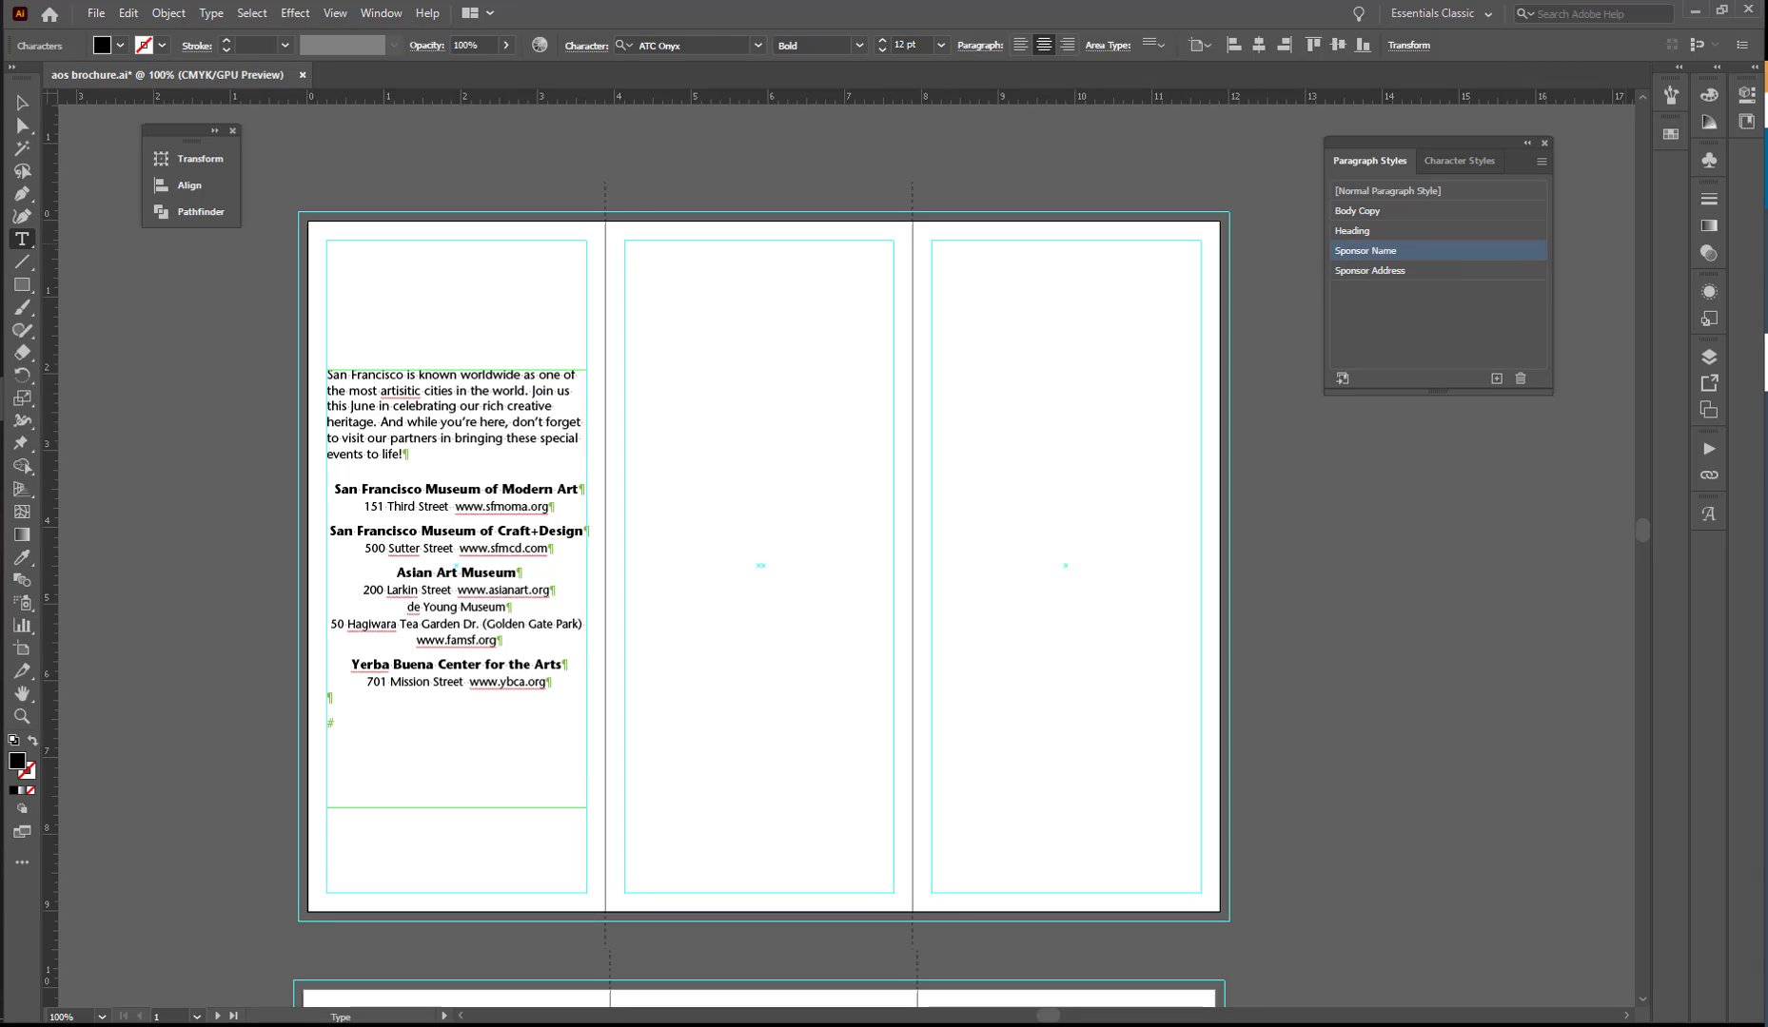
{"action": "left_click", "coordinate": [477, 610]}
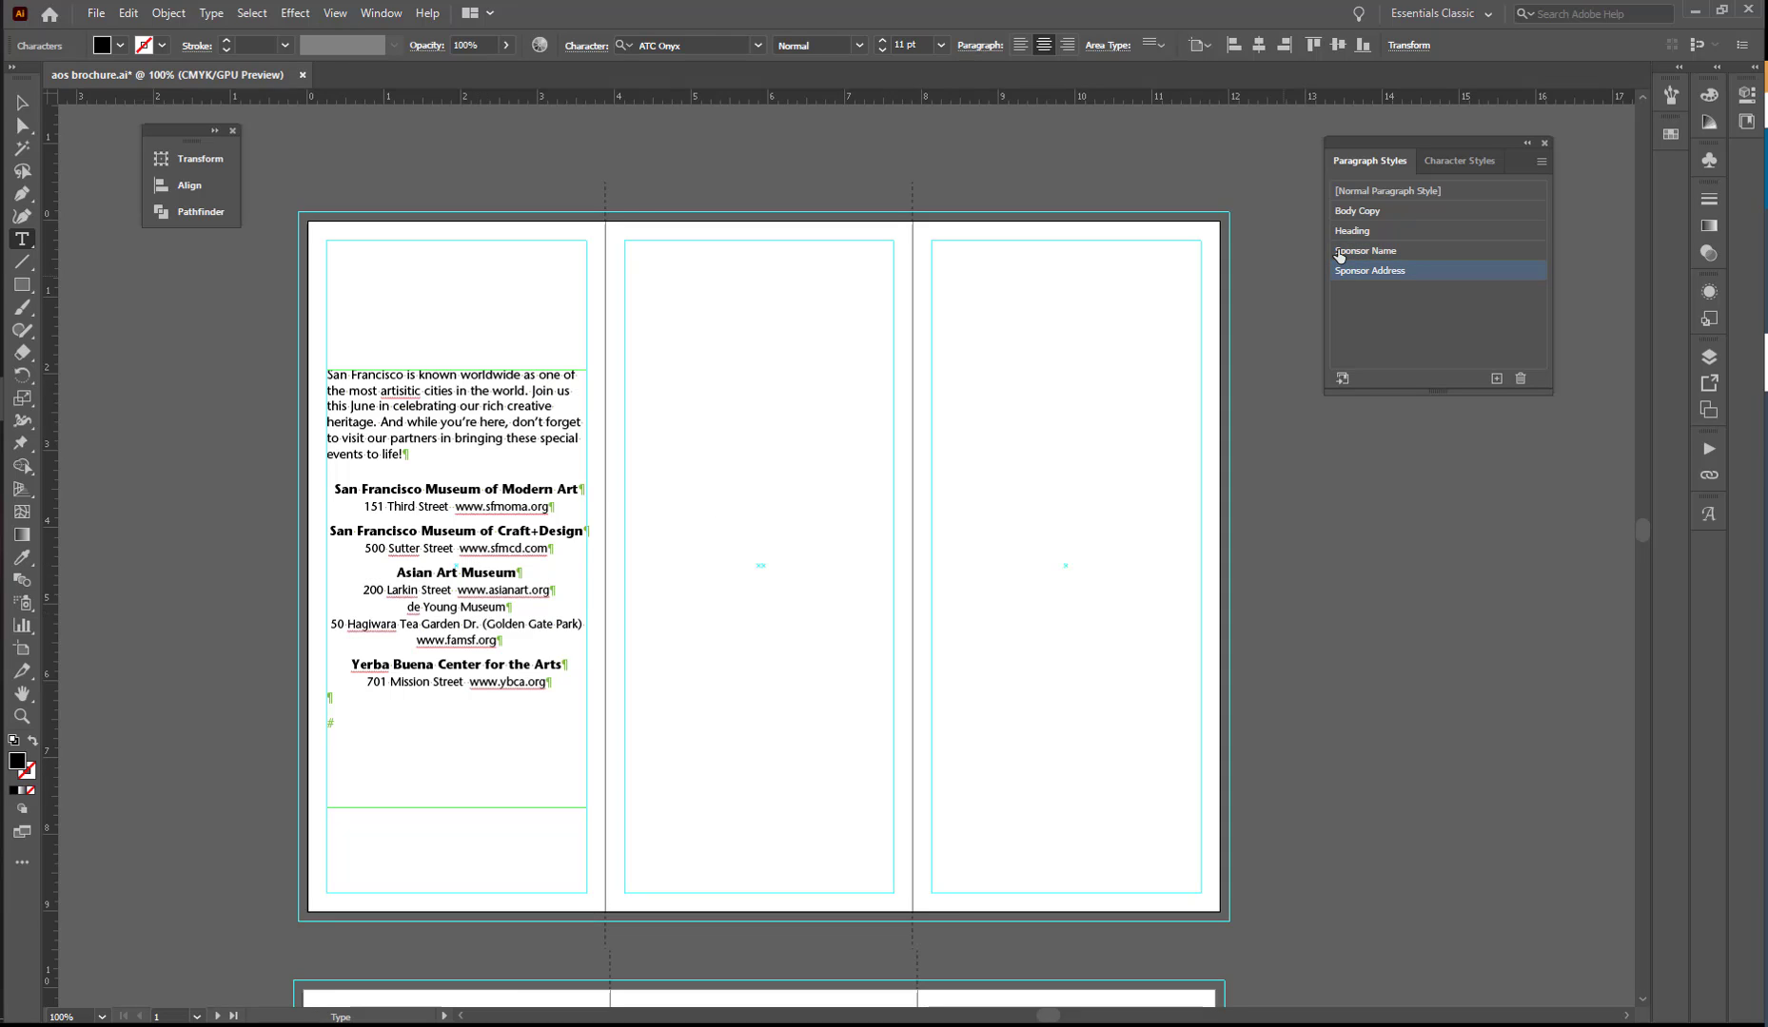
{"action": "left_click", "coordinate": [1385, 252]}
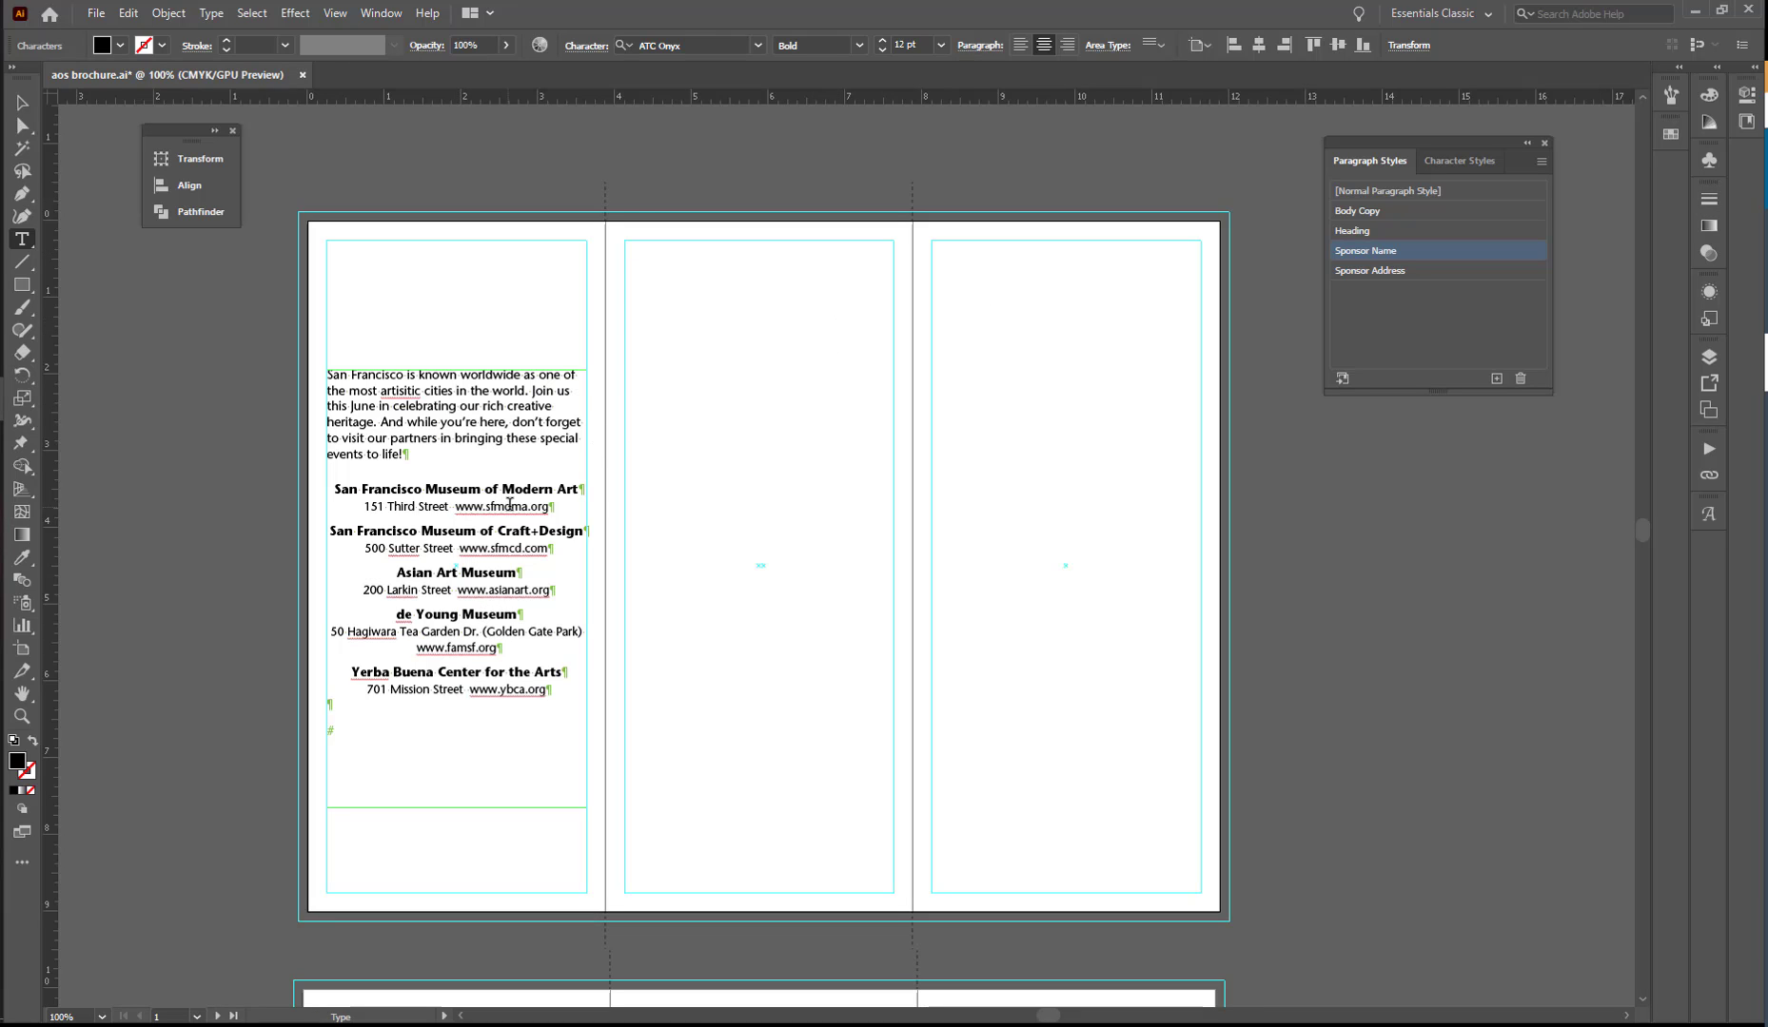
{"action": "left_click", "coordinate": [550, 509]}
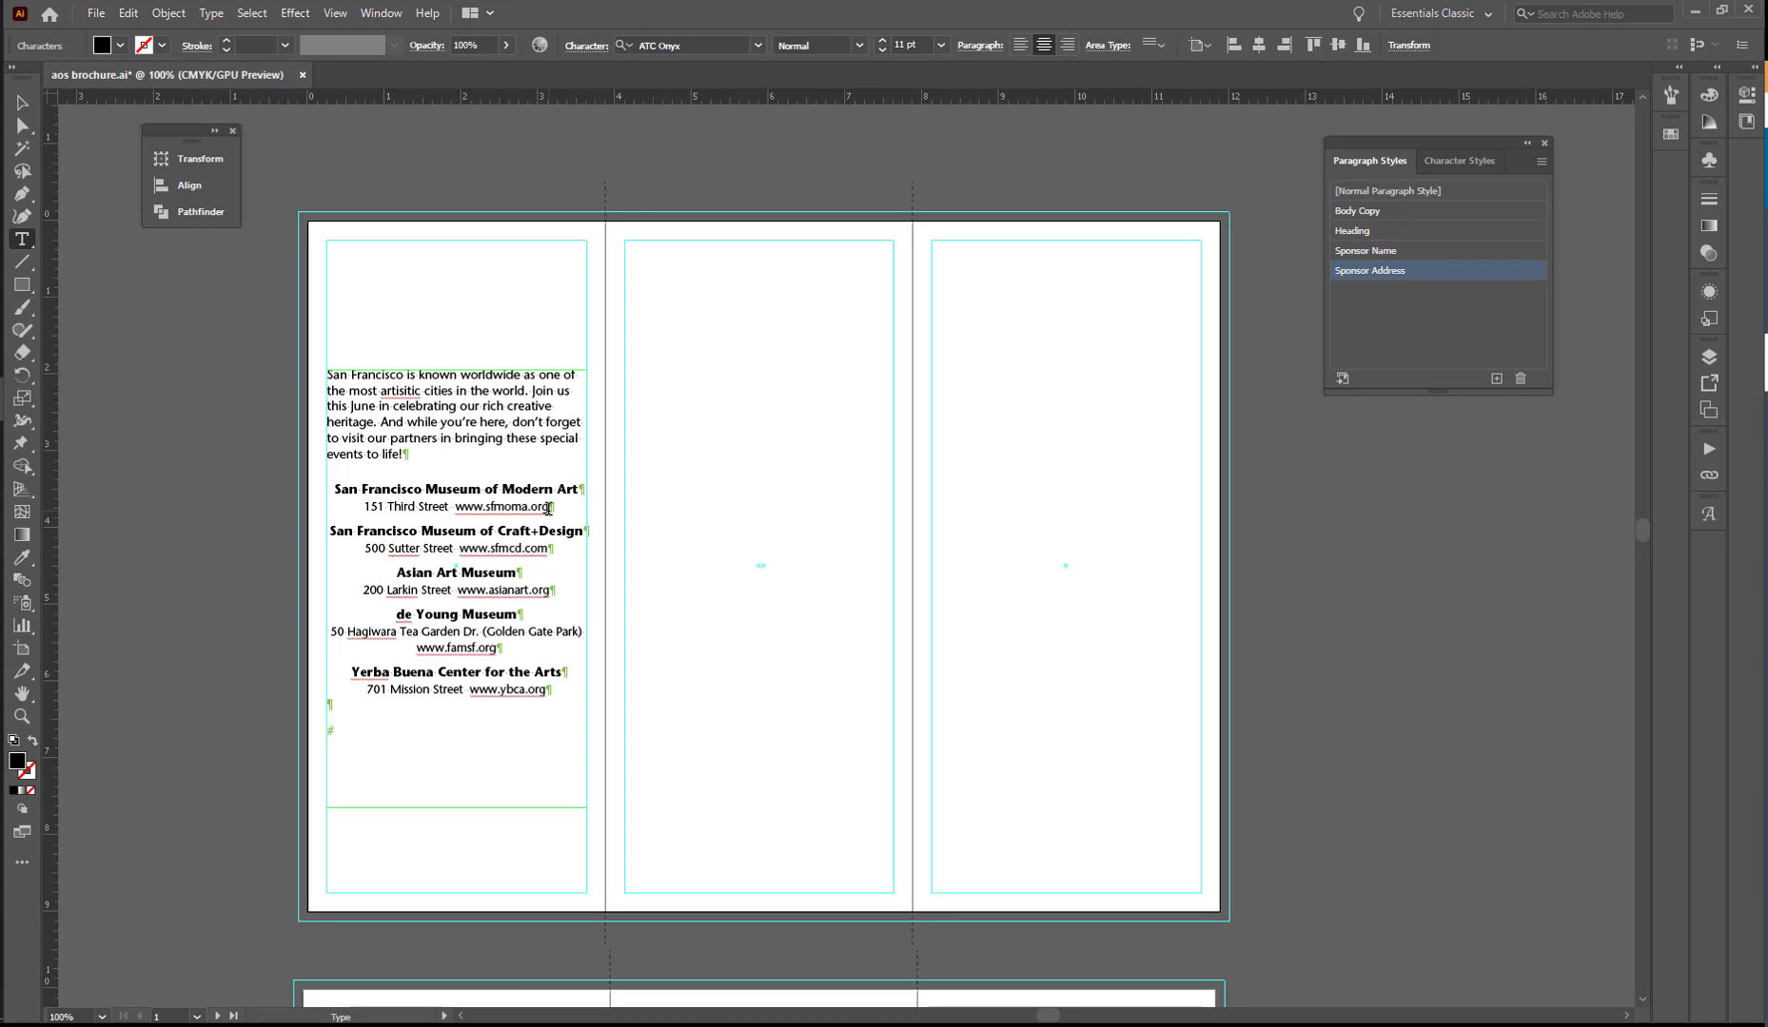
{"action": "left_click_drag", "start_coordinate": [549, 509], "coordinate": [454, 508]}
{"action": "left_click", "coordinate": [859, 46]}
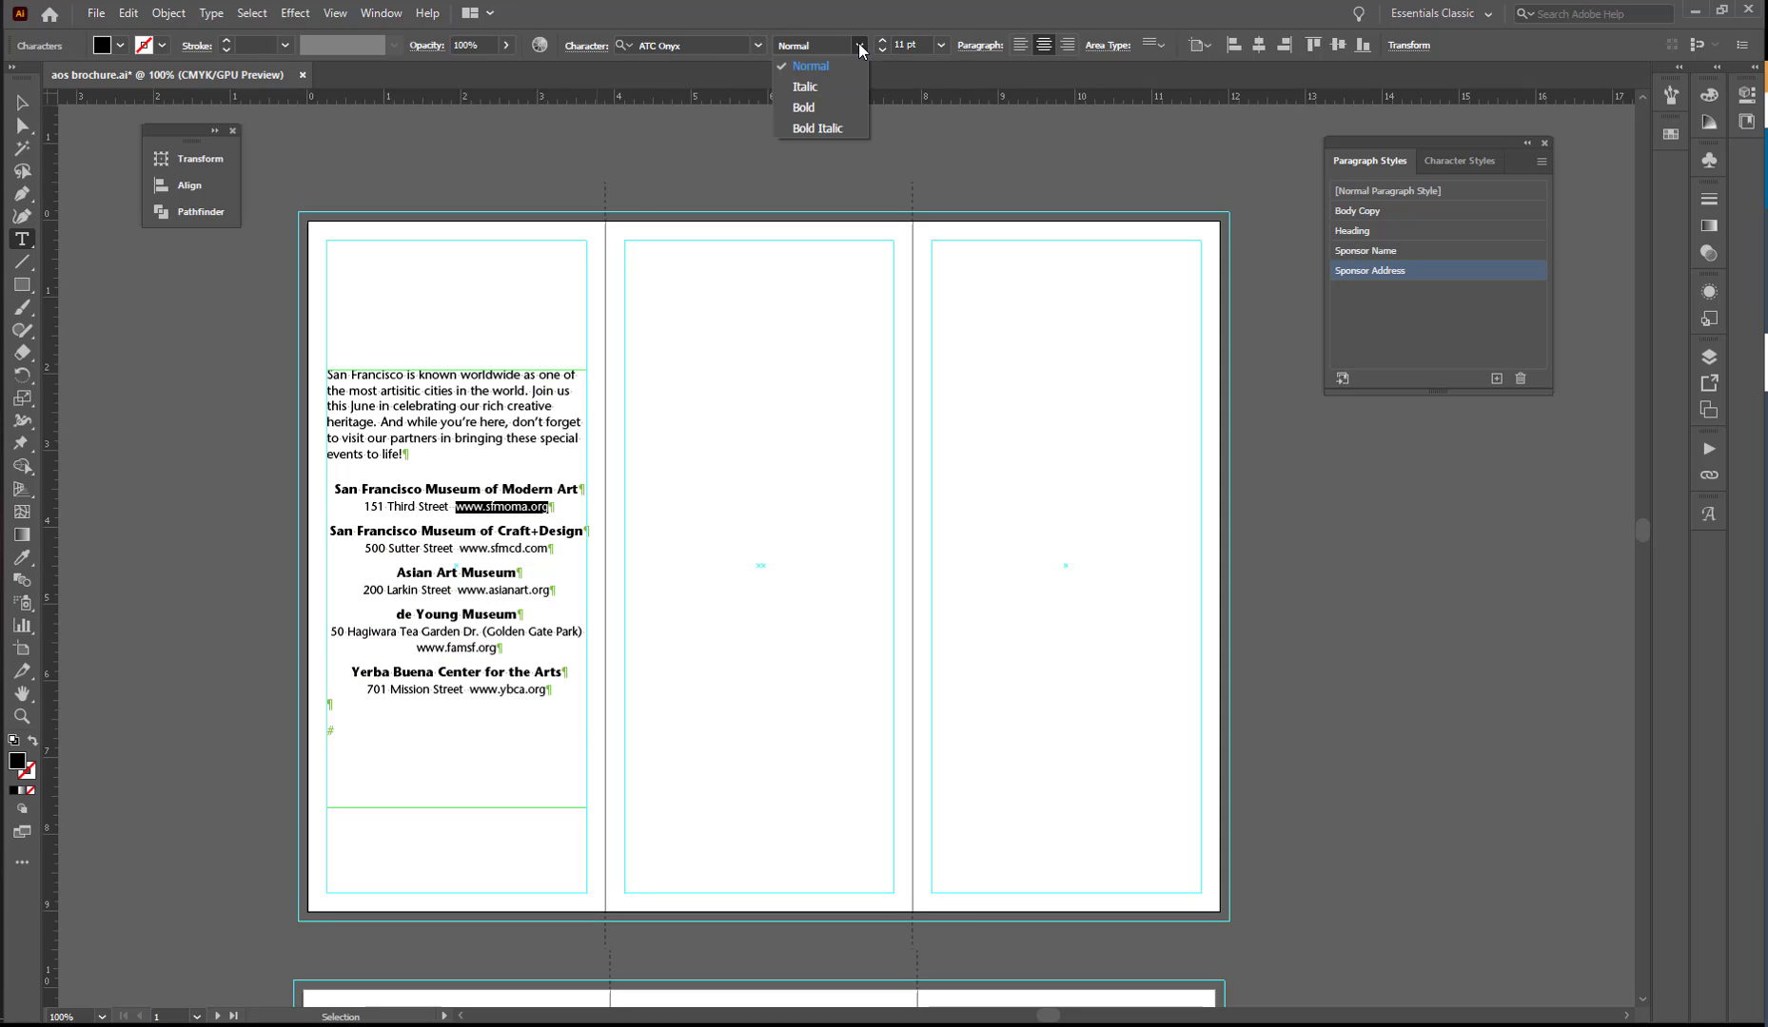
{"action": "left_click", "coordinate": [806, 86]}
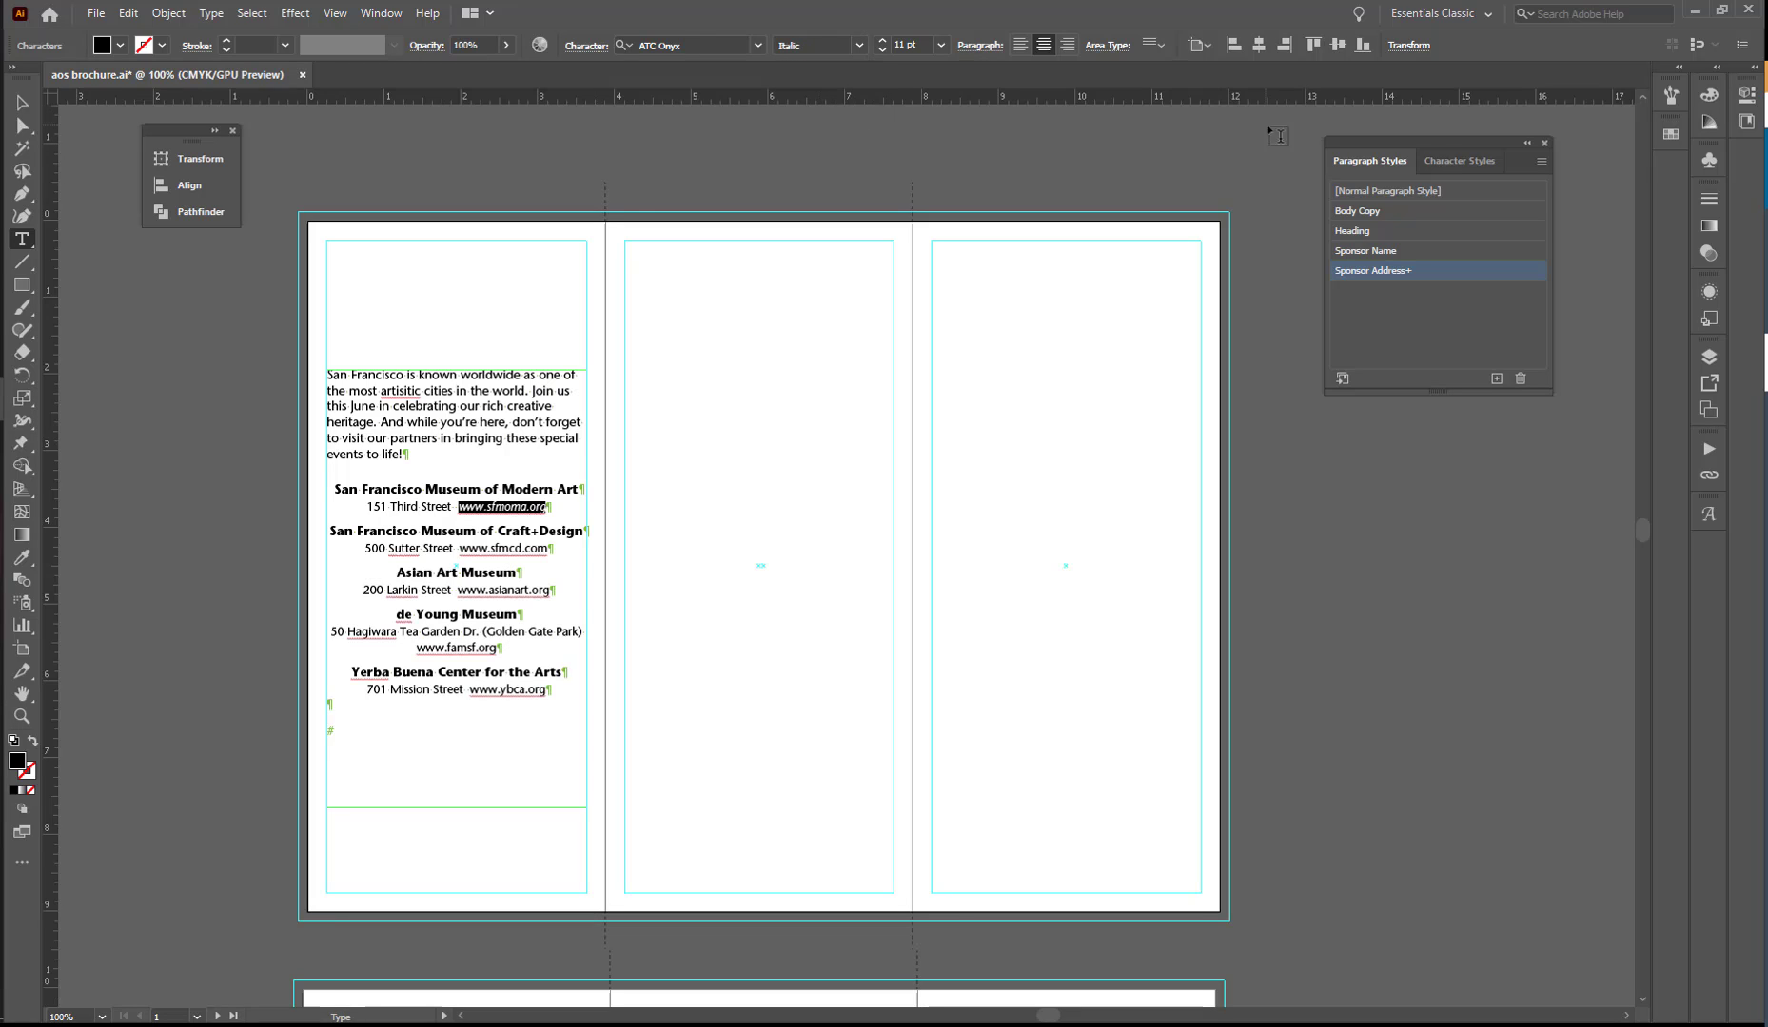
{"action": "left_click", "coordinate": [1446, 162]}
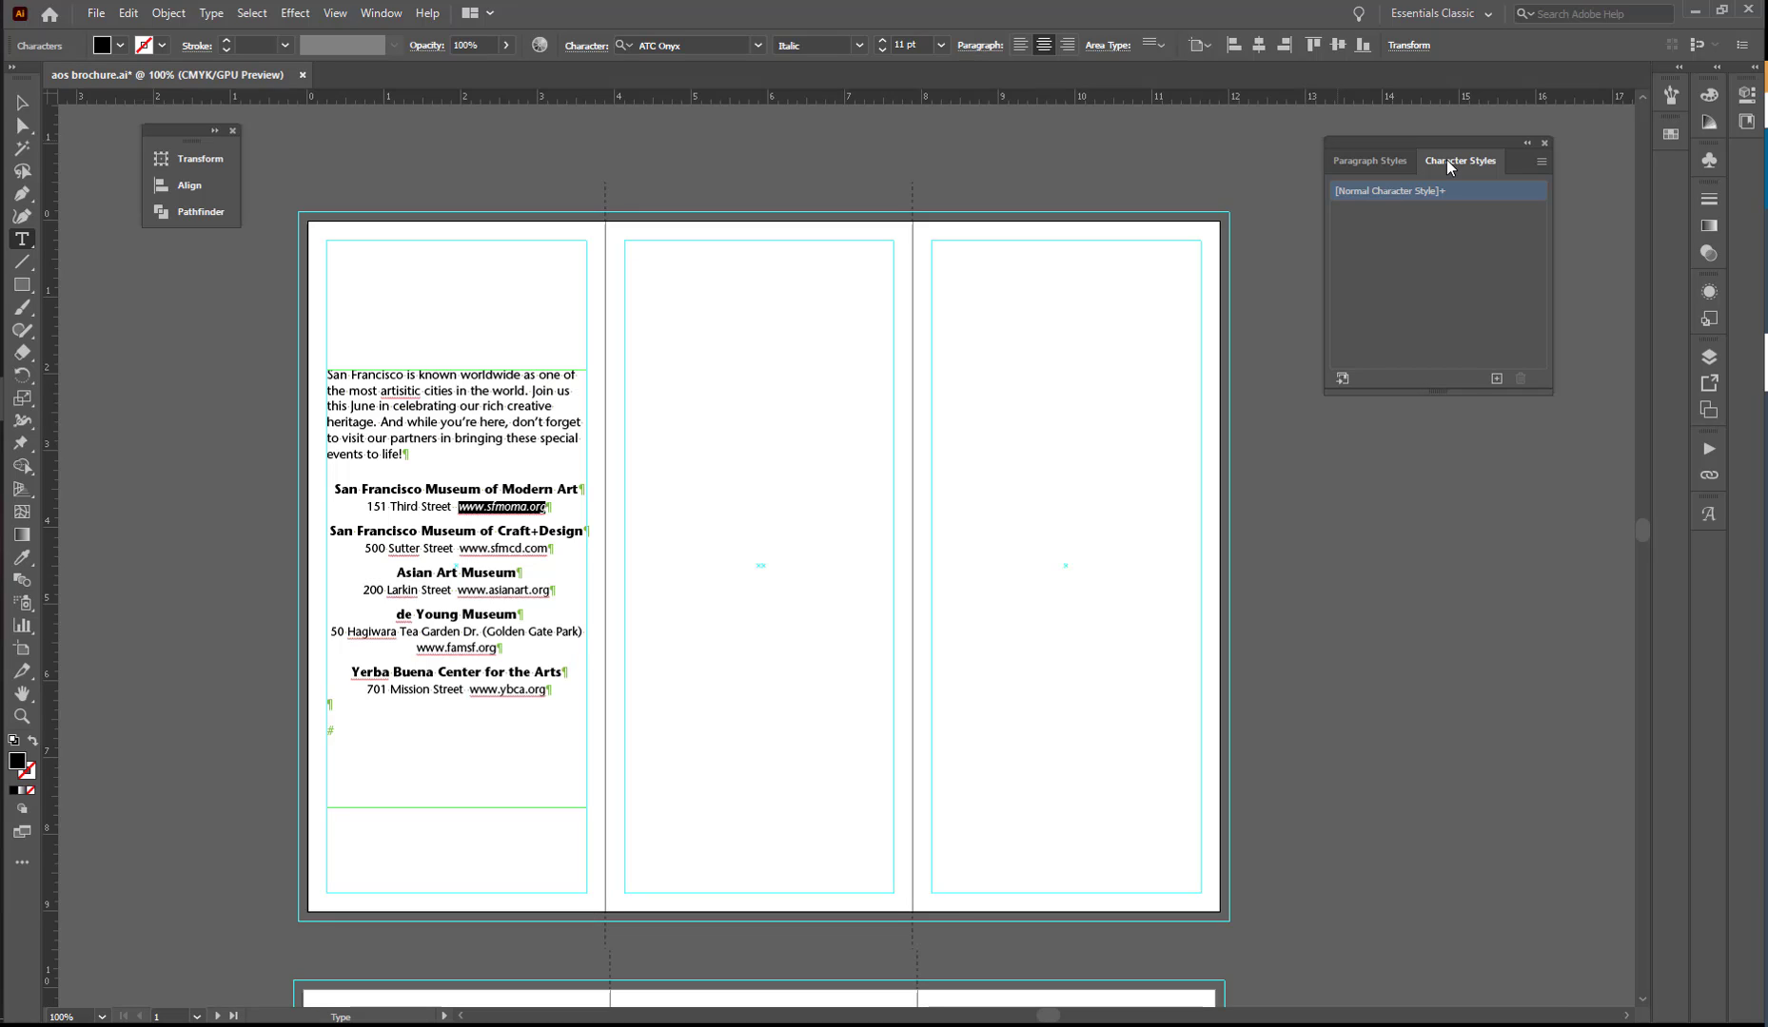
{"action": "left_click", "coordinate": [1496, 378]}
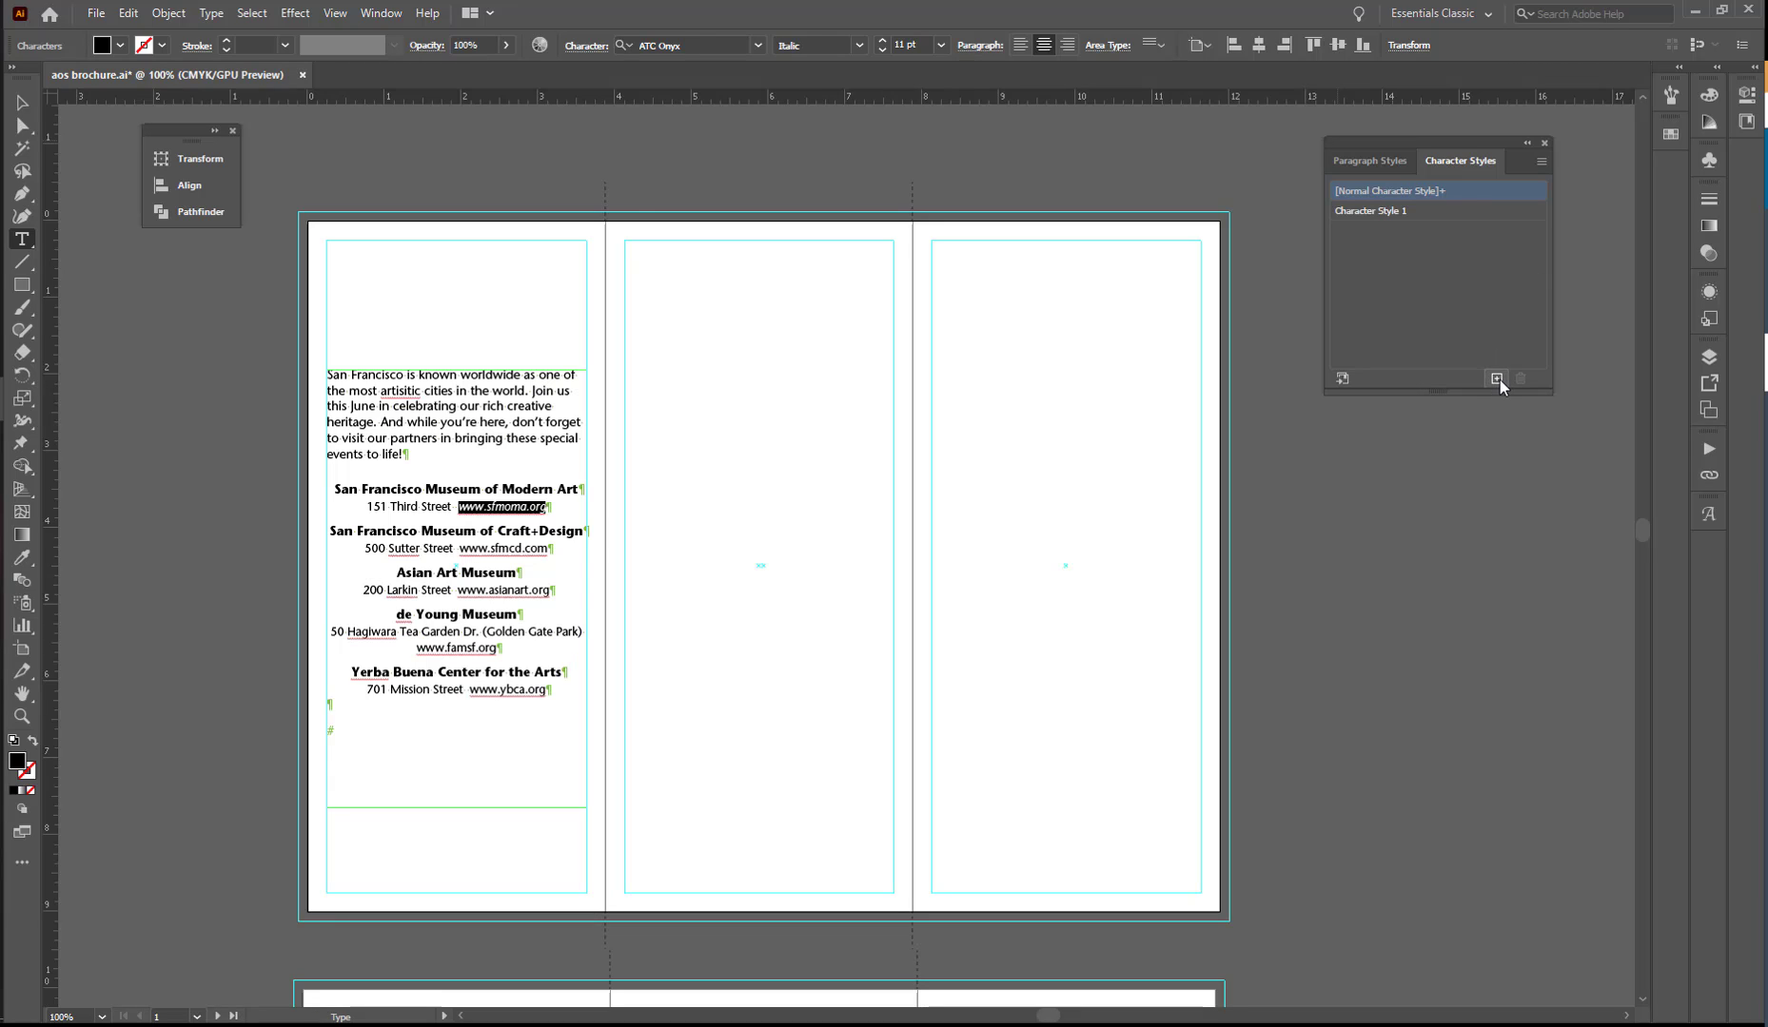
{"action": "double_click", "coordinate": [1442, 210]}
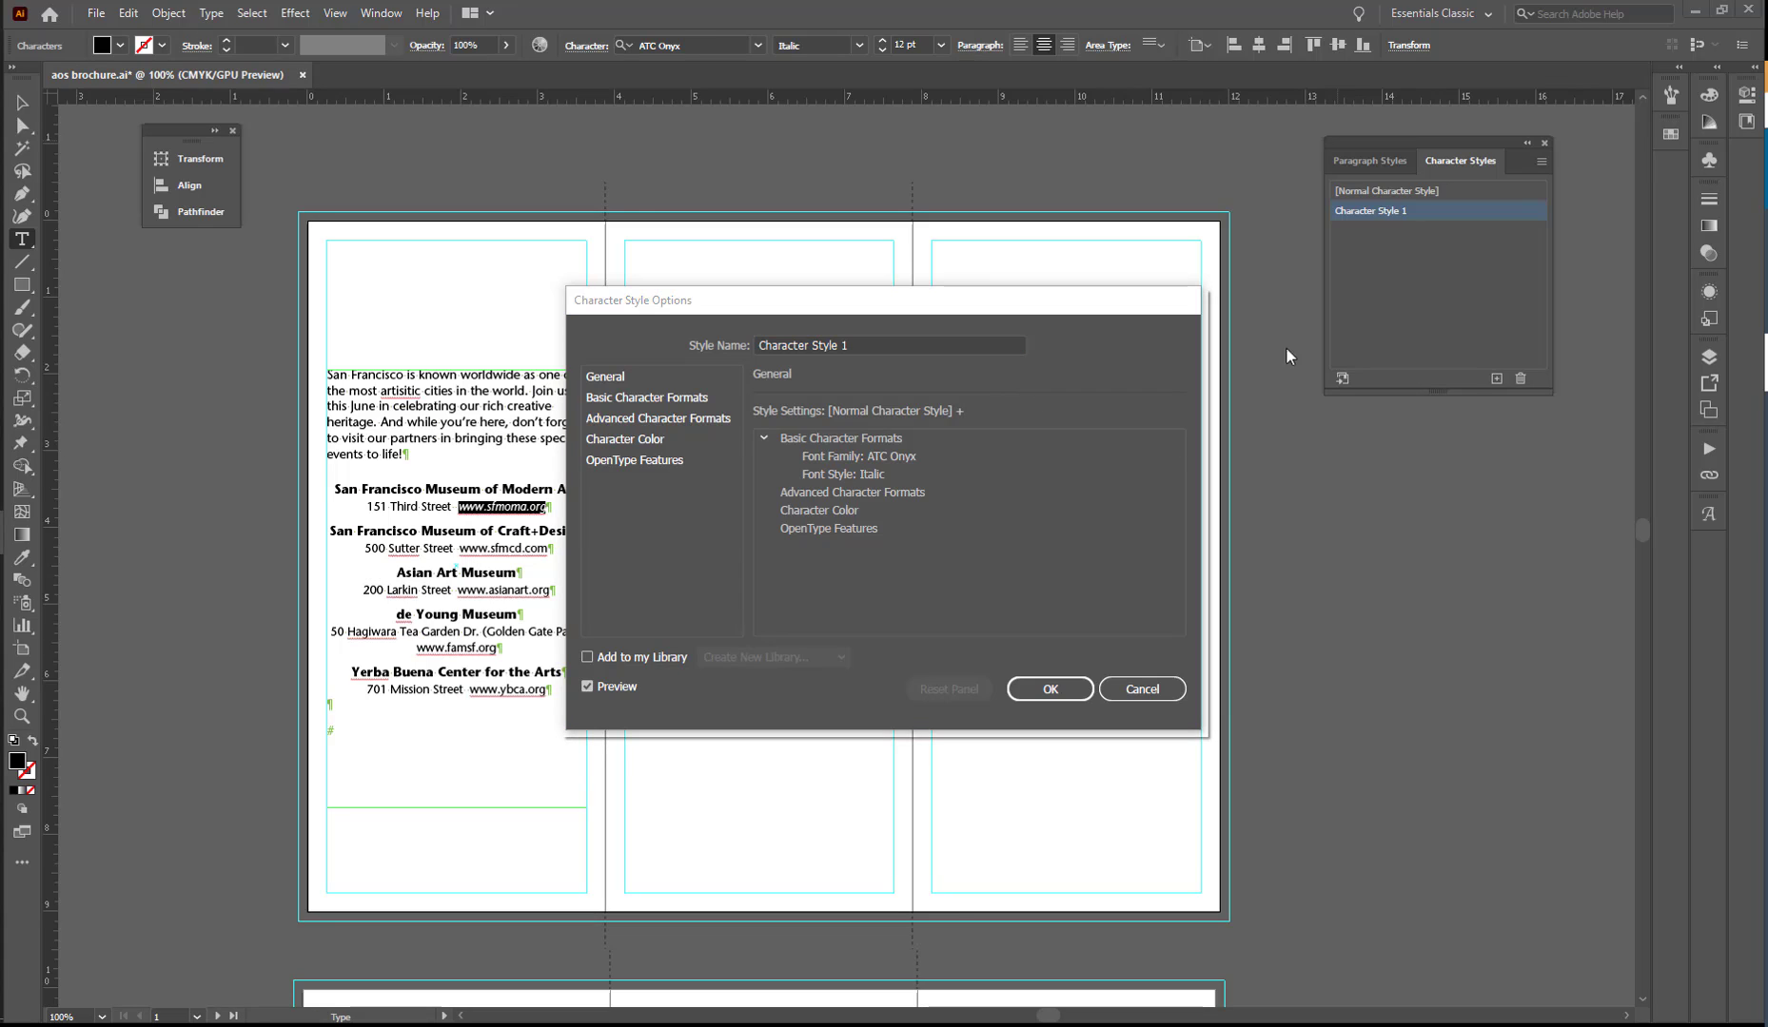
{"action": "left_click_drag", "start_coordinate": [860, 345], "coordinate": [751, 356]}
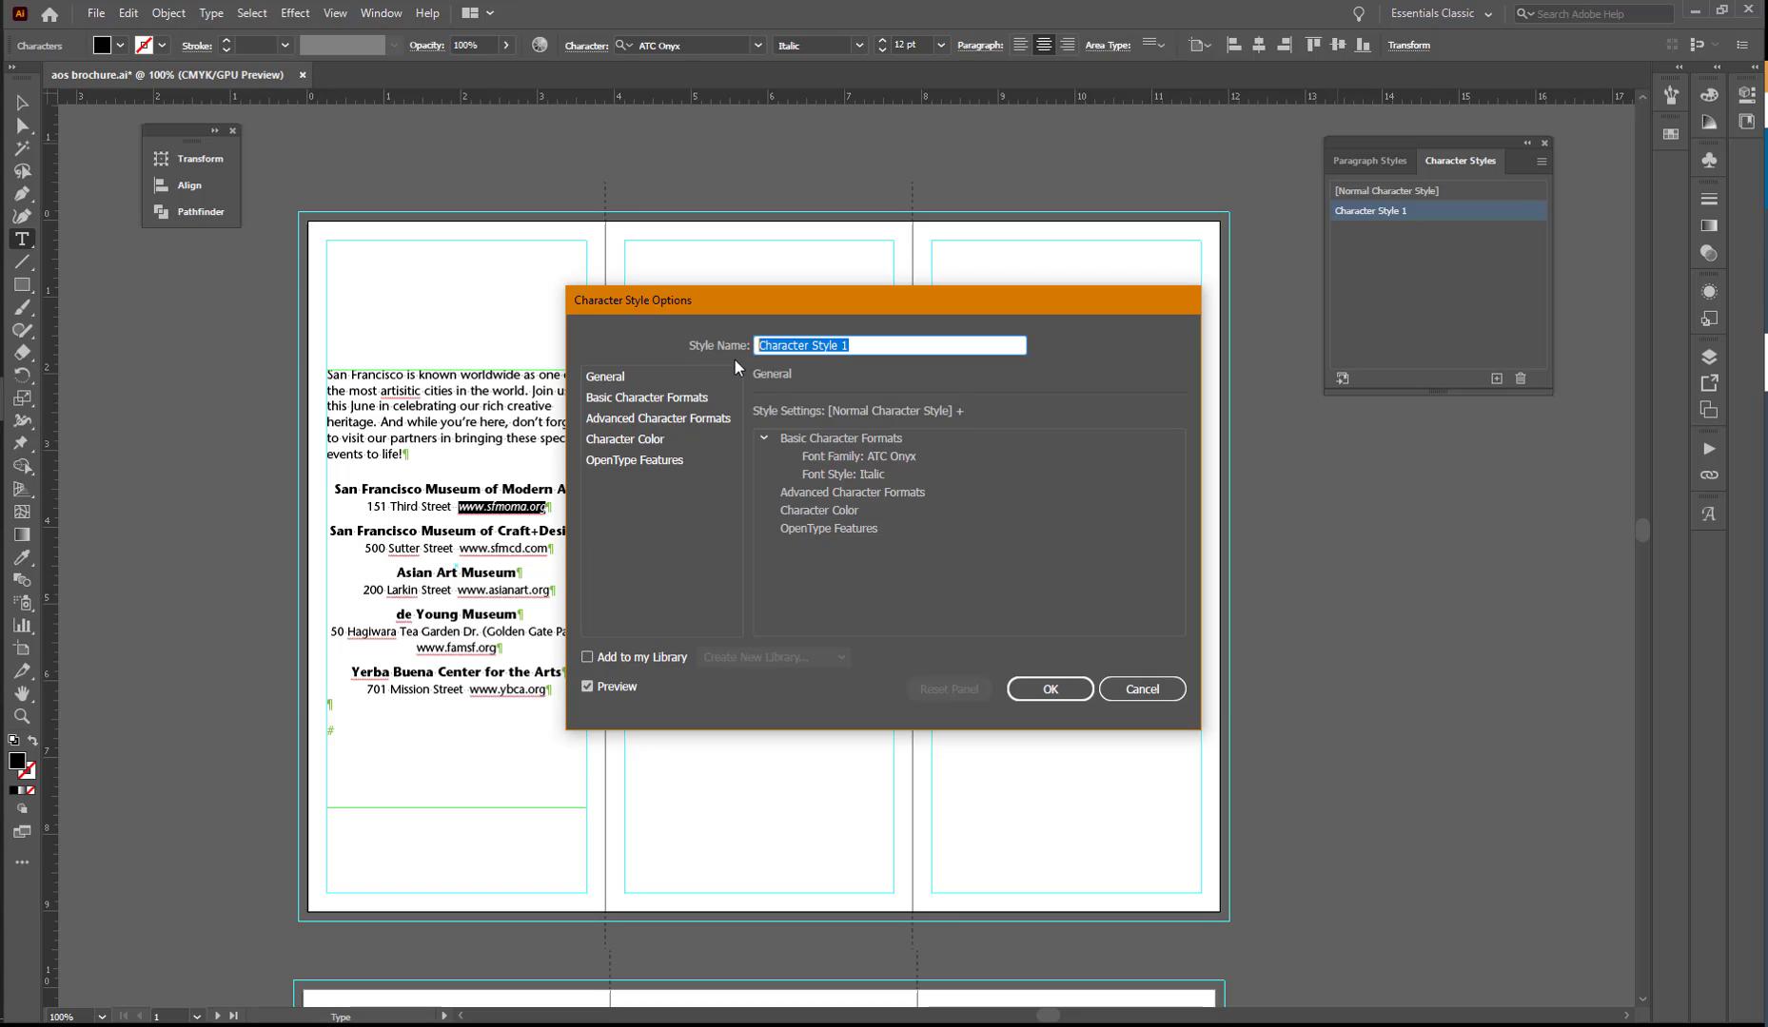
{"action": "type", "text": "Web Address"}
{"action": "left_click", "coordinate": [1051, 689]}
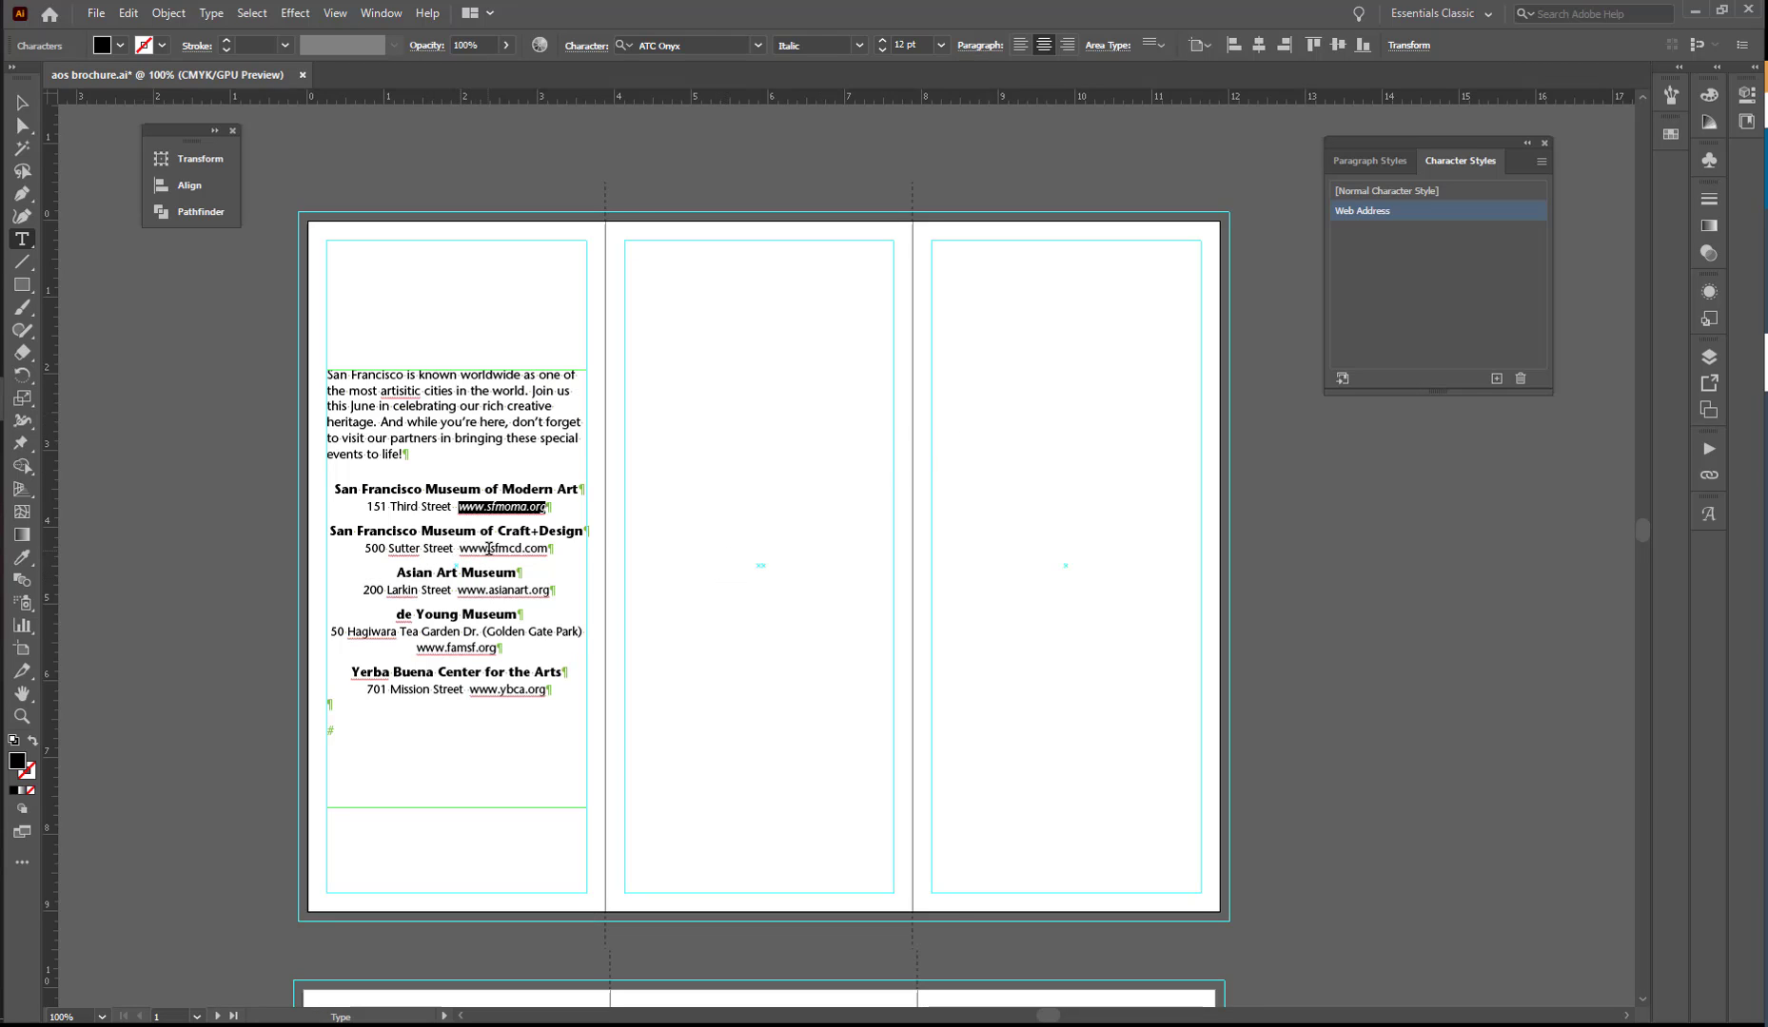
{"action": "left_click", "coordinate": [550, 549]}
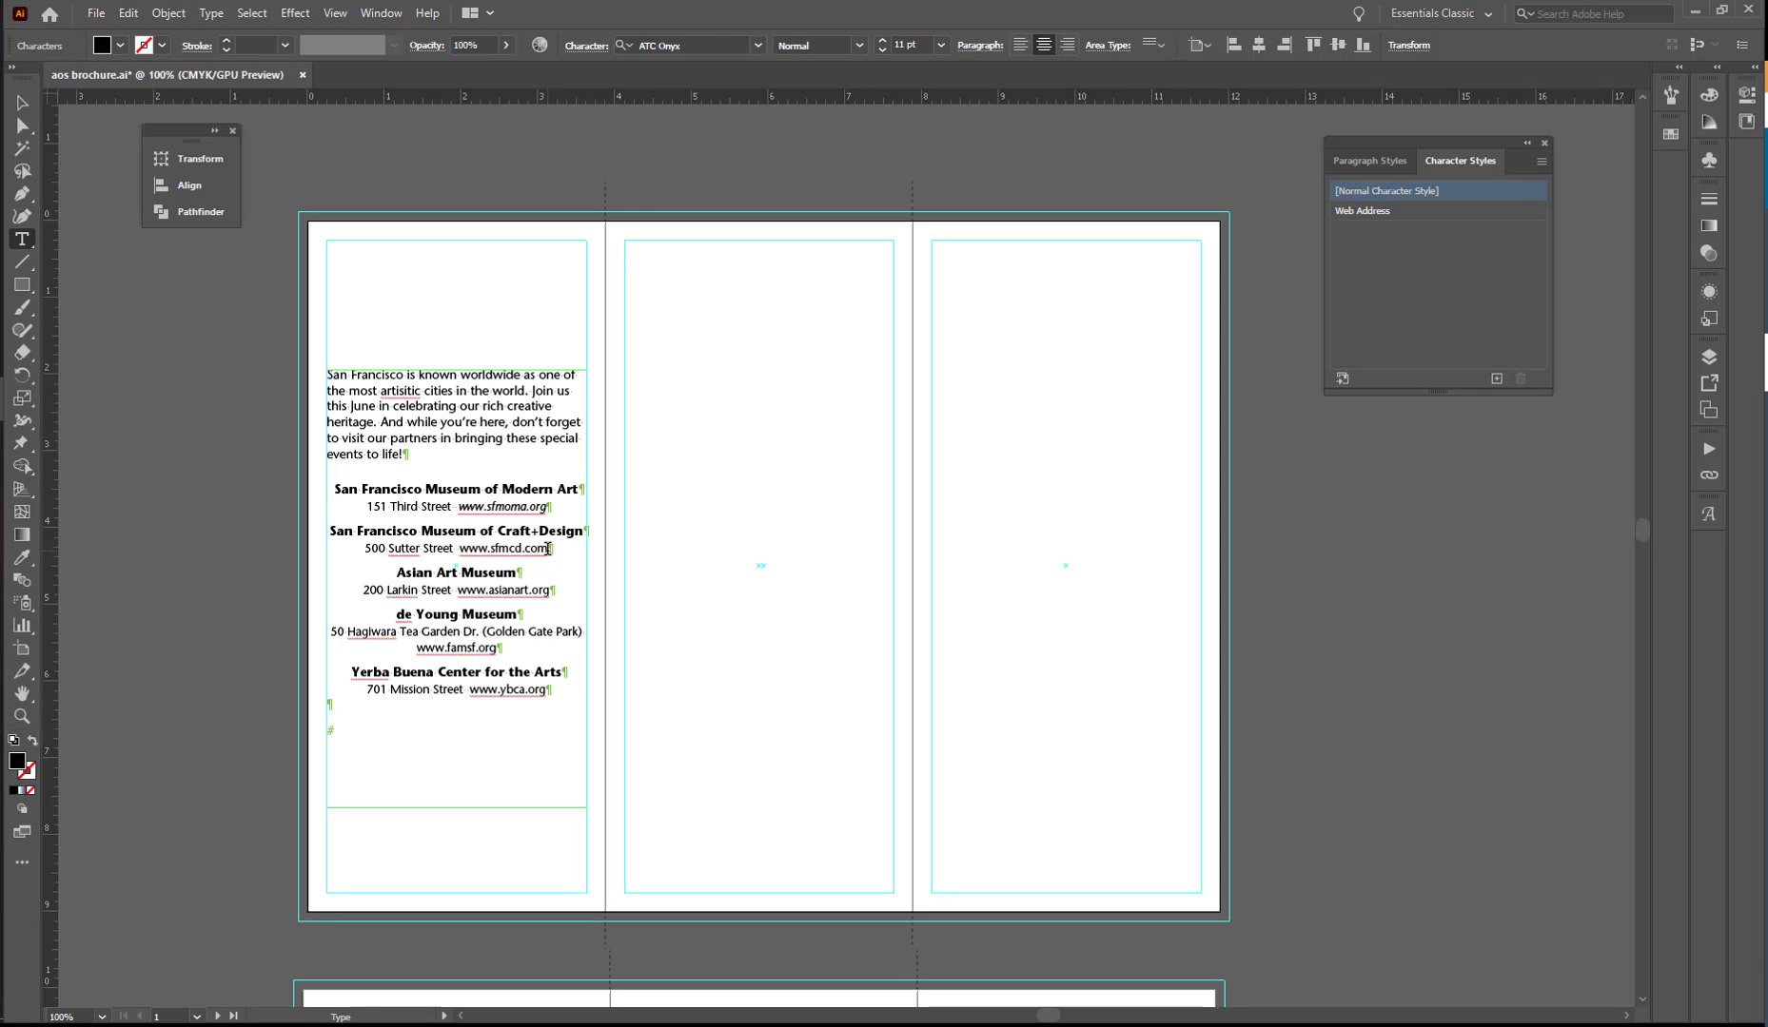
{"action": "left_click_drag", "start_coordinate": [549, 549], "coordinate": [461, 552]}
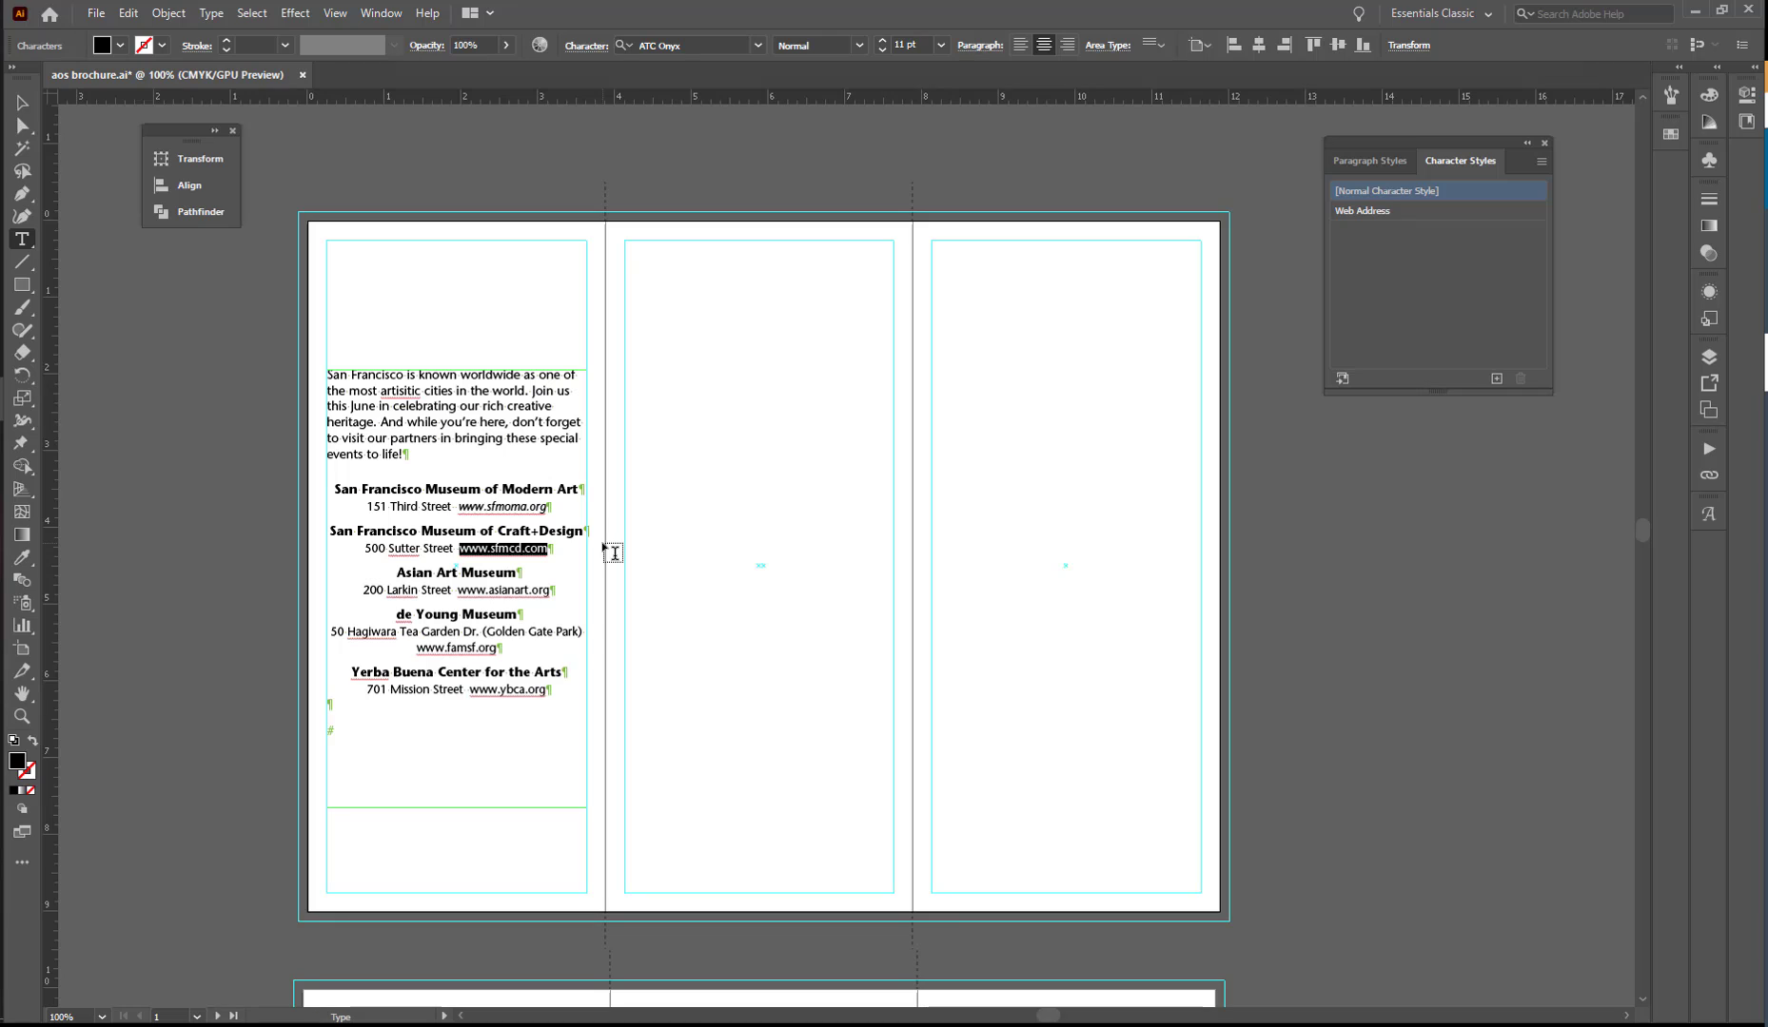
{"action": "left_click", "coordinate": [1357, 211]}
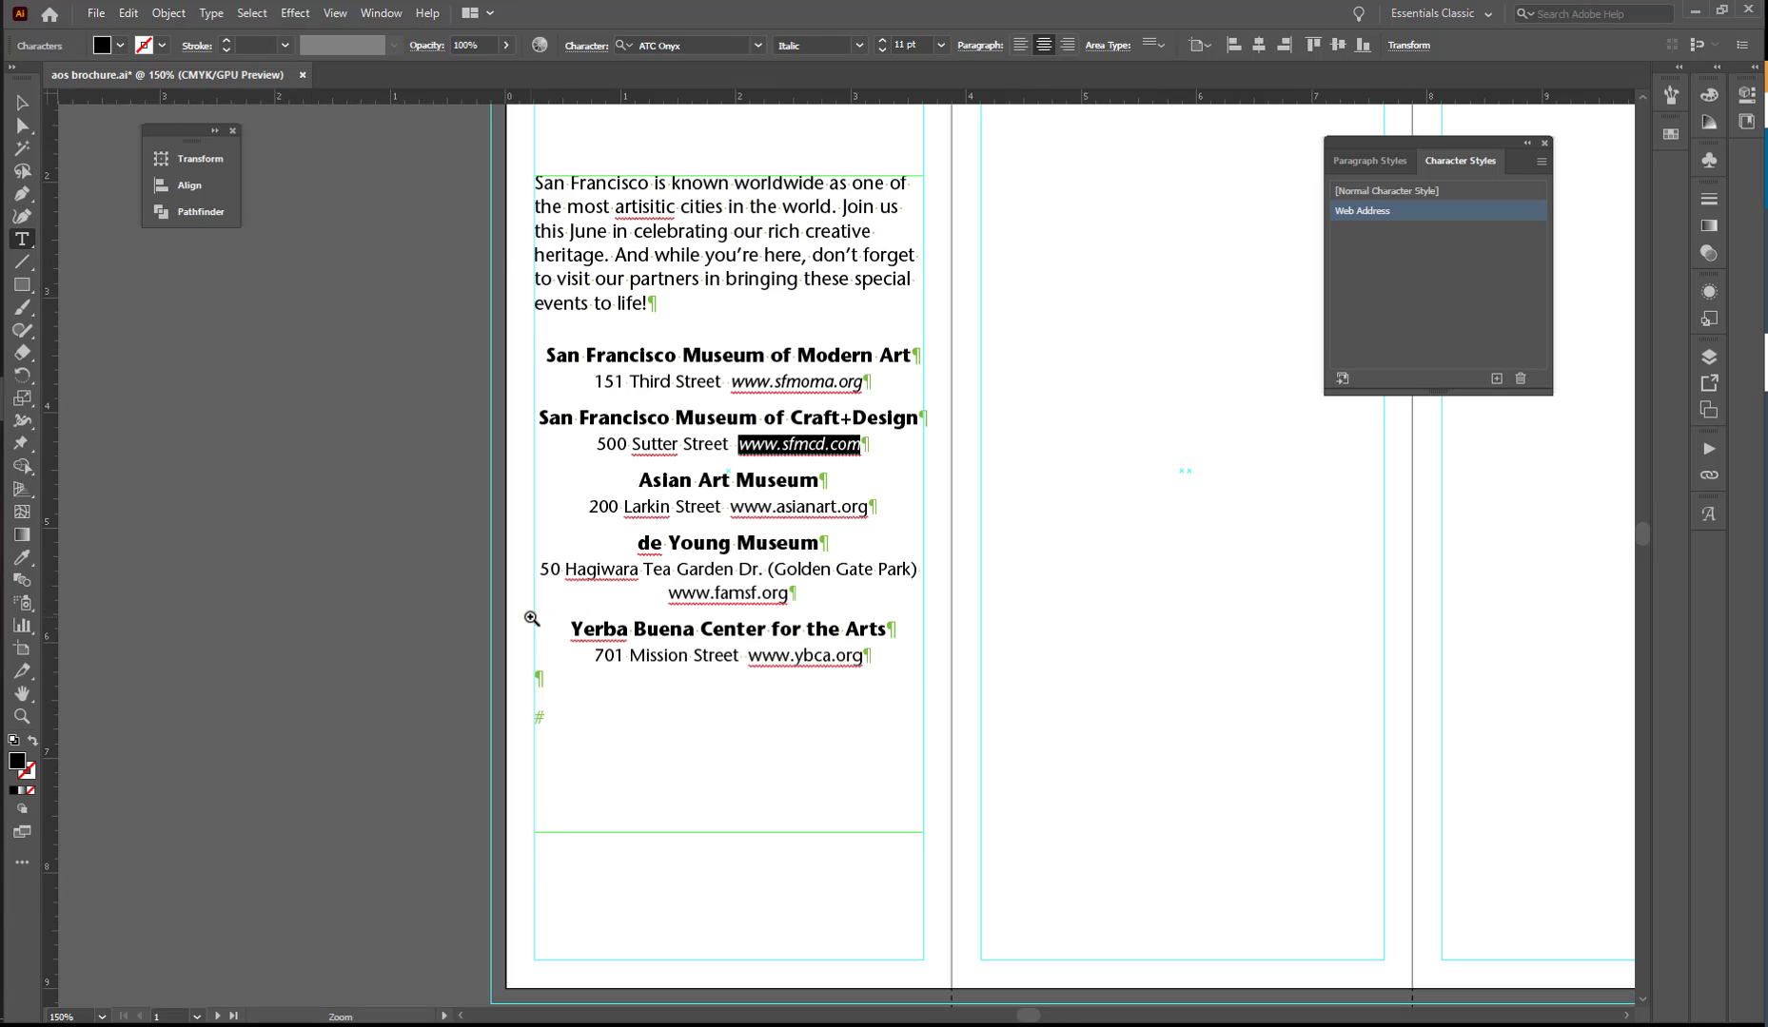
{"action": "left_click", "coordinate": [529, 616], "text": "ctrl"}
{"action": "left_click", "coordinate": [819, 518], "text": "ctrl"}
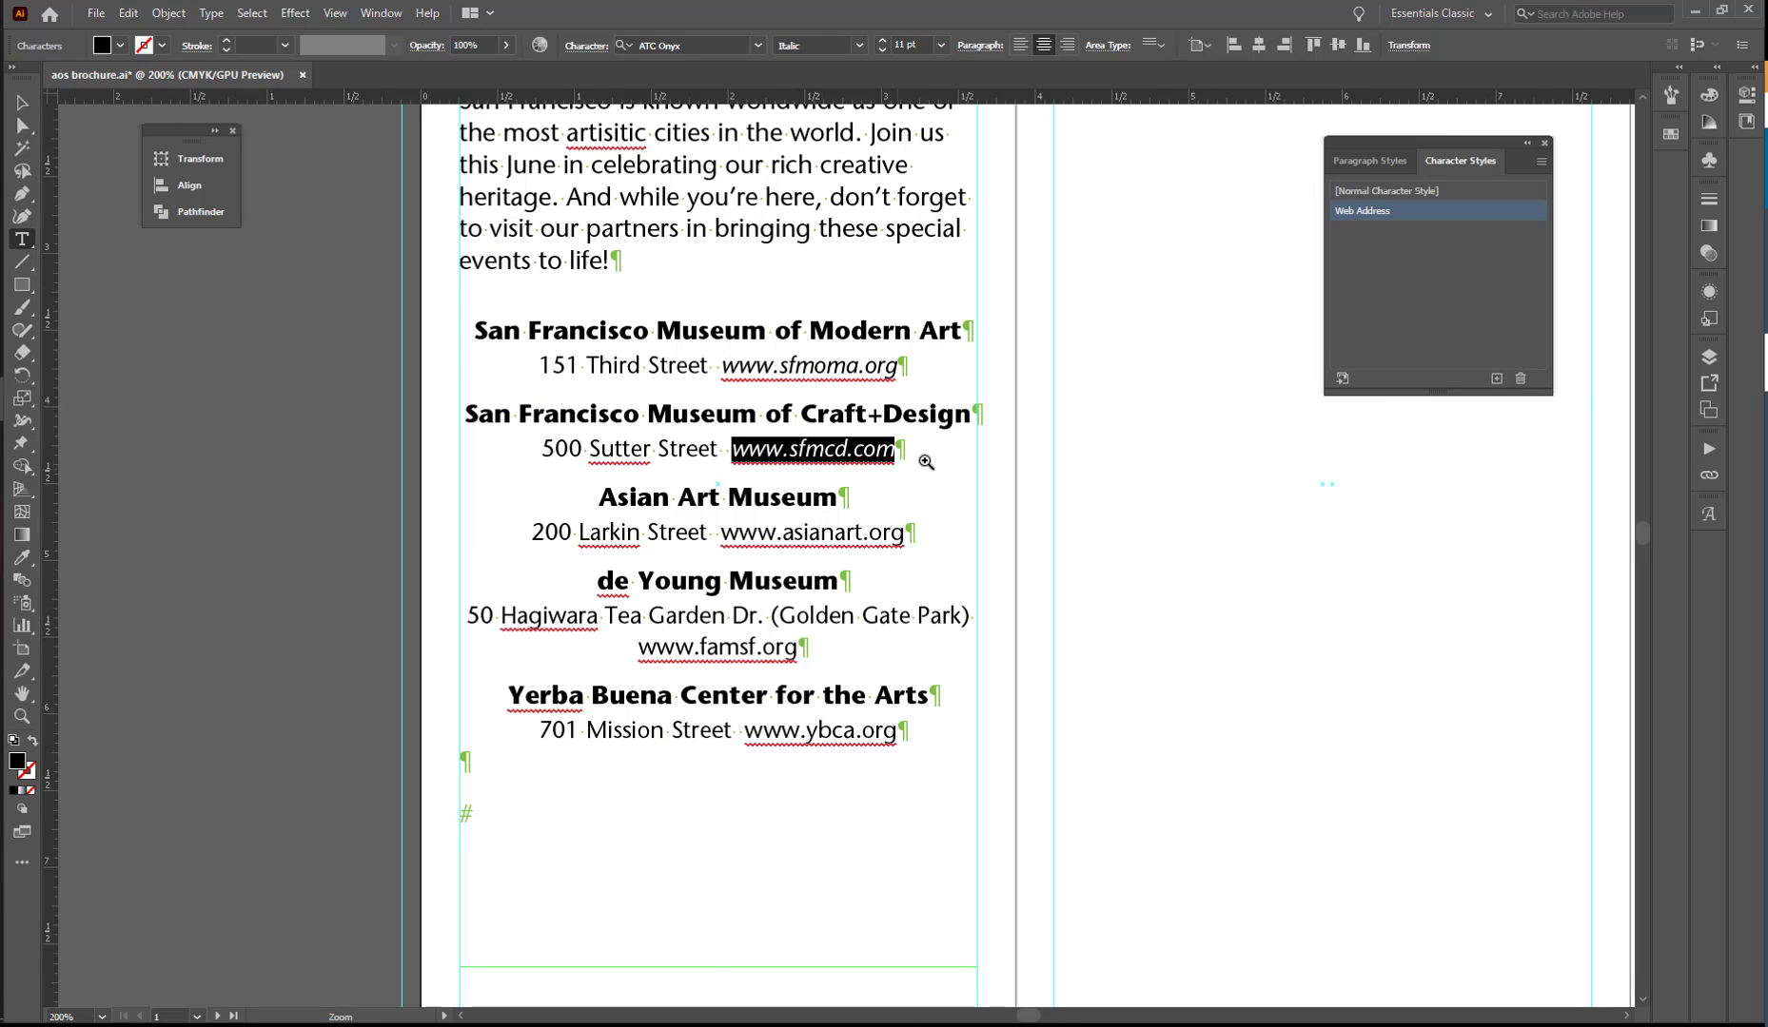
{"action": "left_click", "coordinate": [802, 536]}
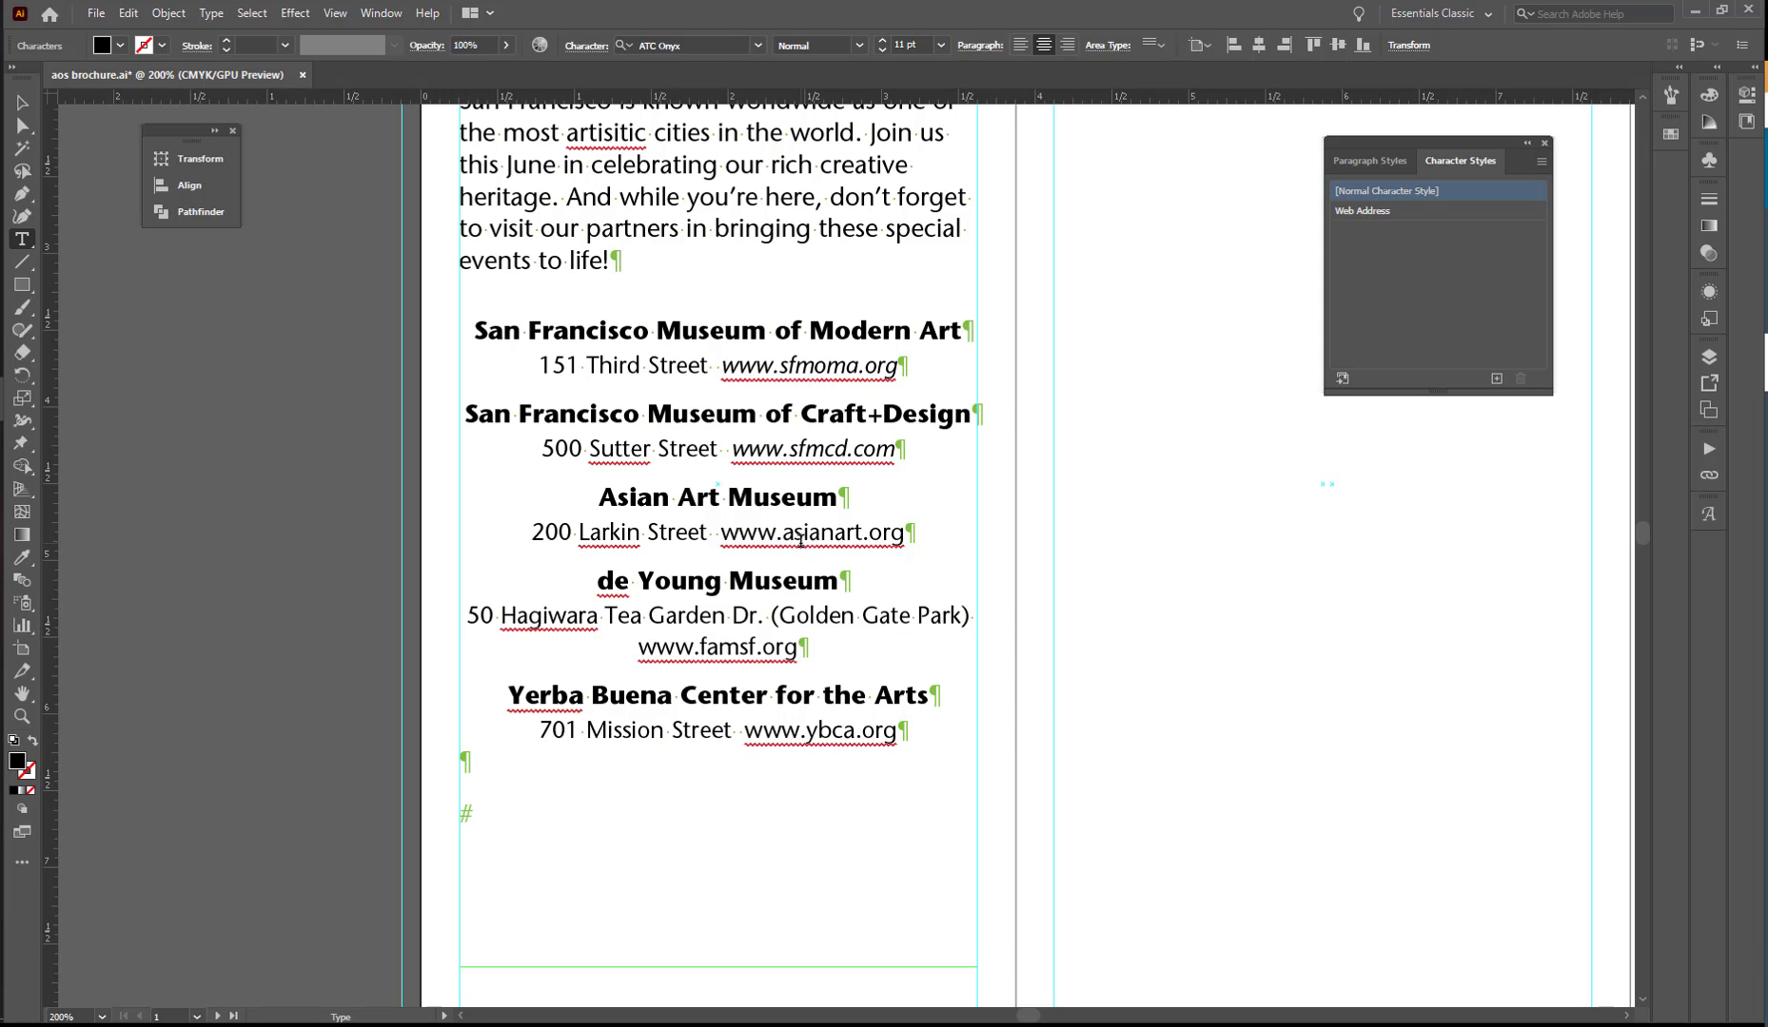
{"action": "left_click", "coordinate": [1391, 212]}
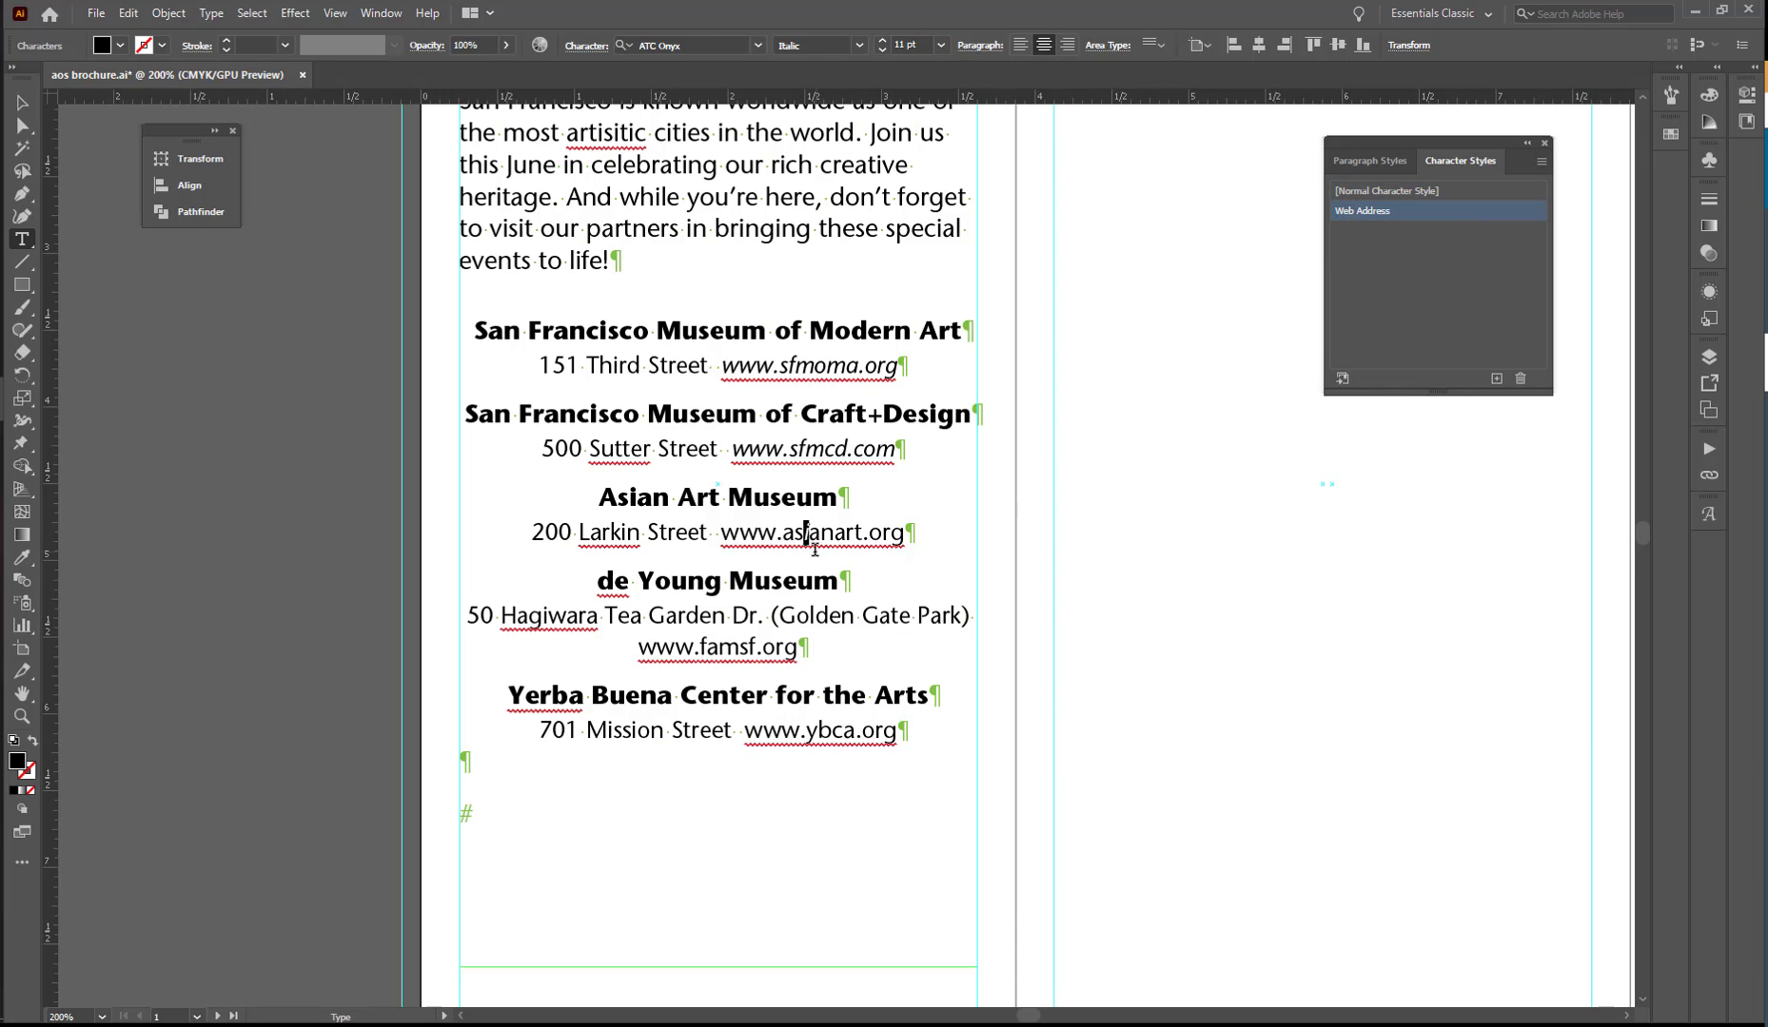
{"action": "left_click_drag", "start_coordinate": [719, 533], "coordinate": [904, 531]}
{"action": "left_click", "coordinate": [1382, 212]}
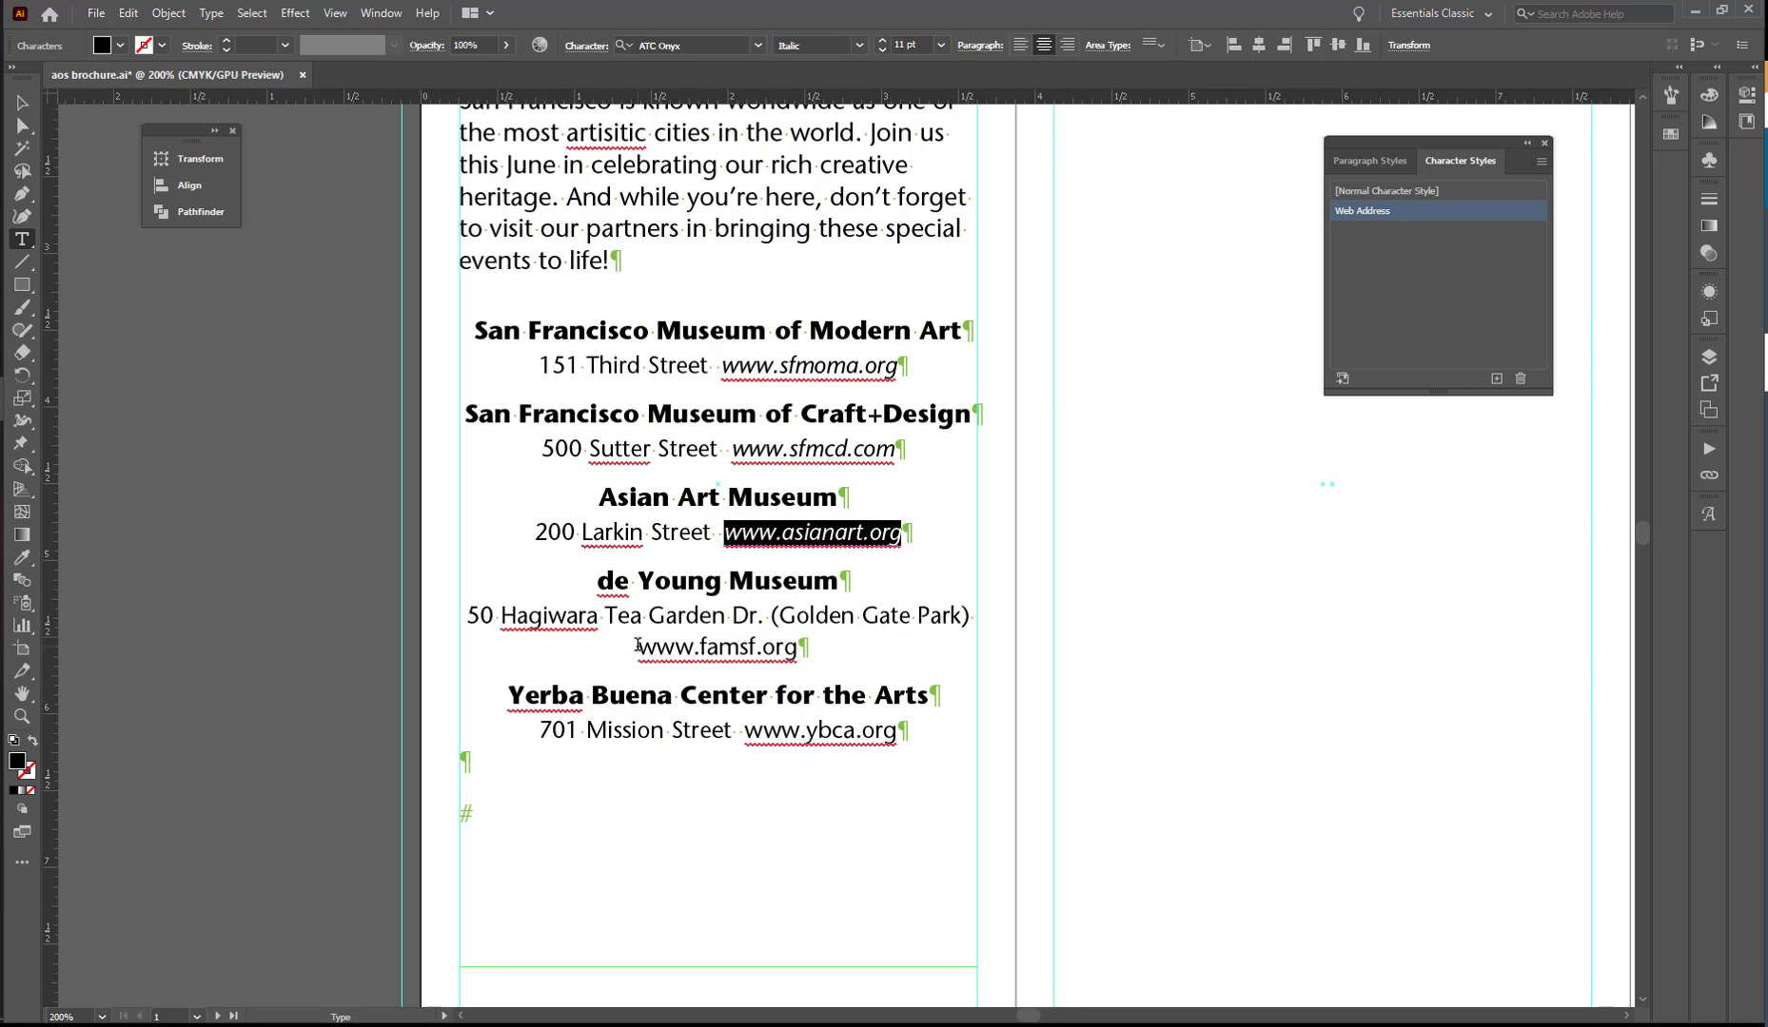
{"action": "left_click_drag", "start_coordinate": [637, 646], "coordinate": [800, 647]}
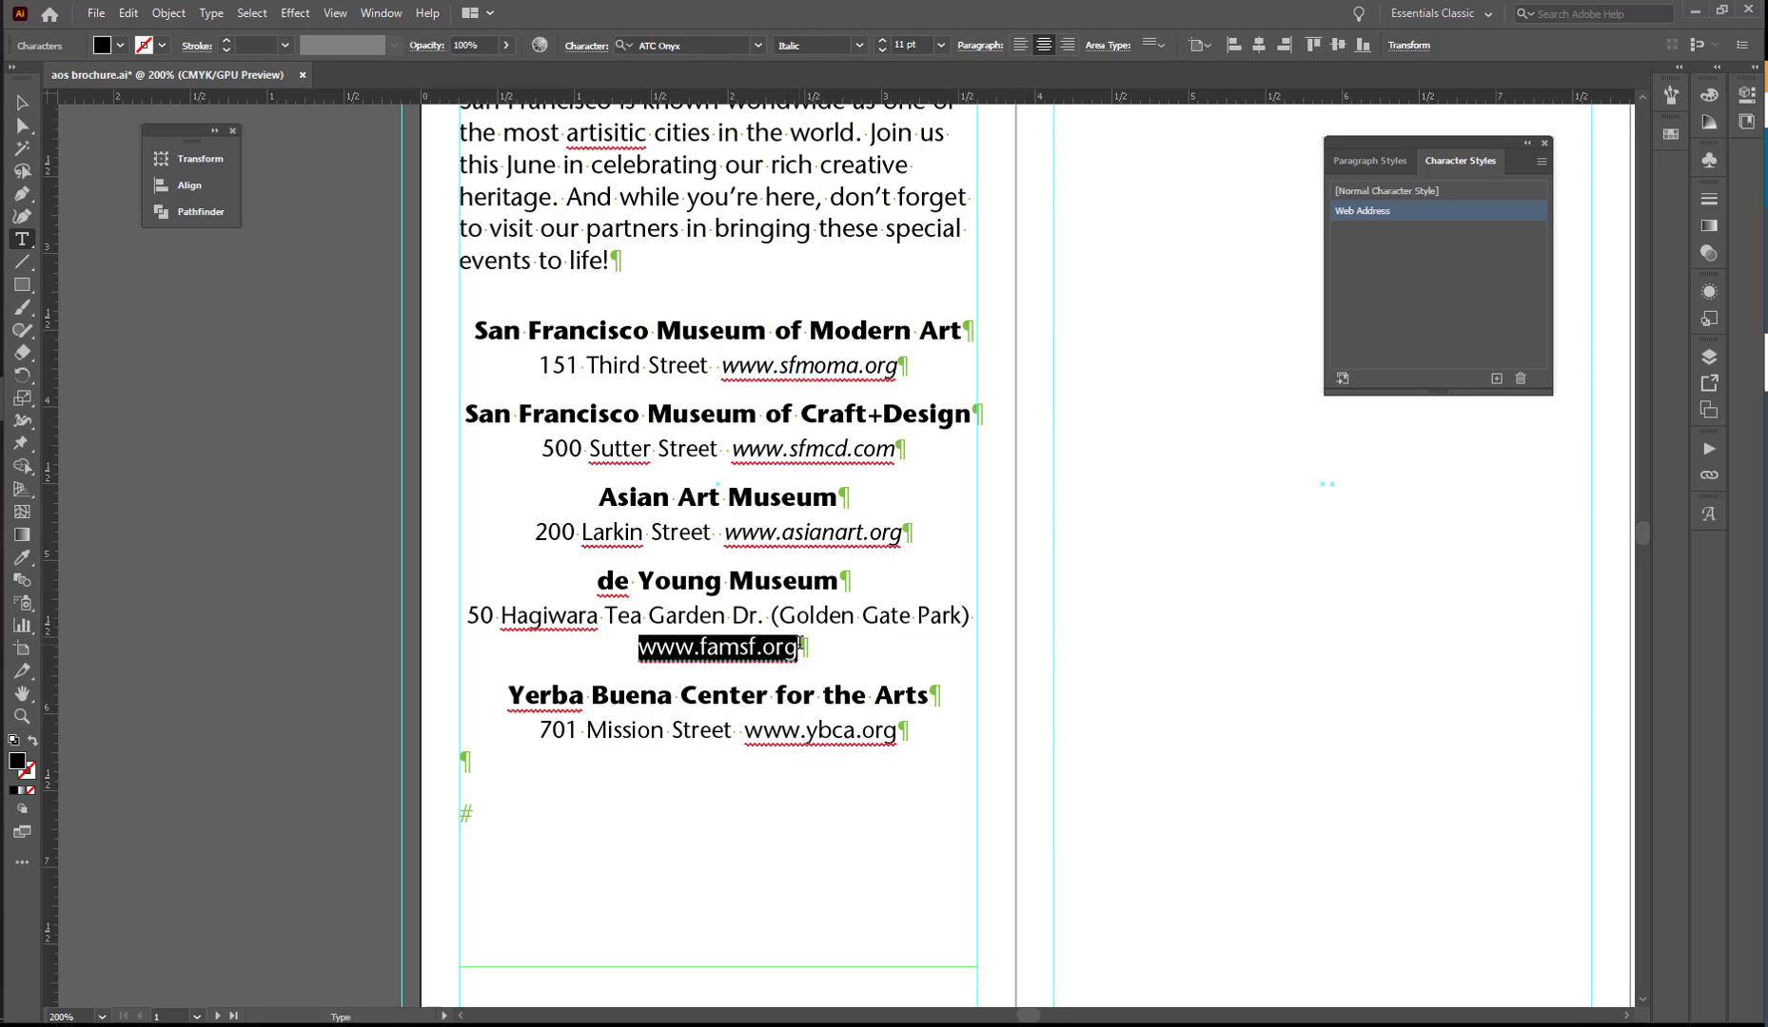
{"action": "left_click", "coordinate": [1365, 212]}
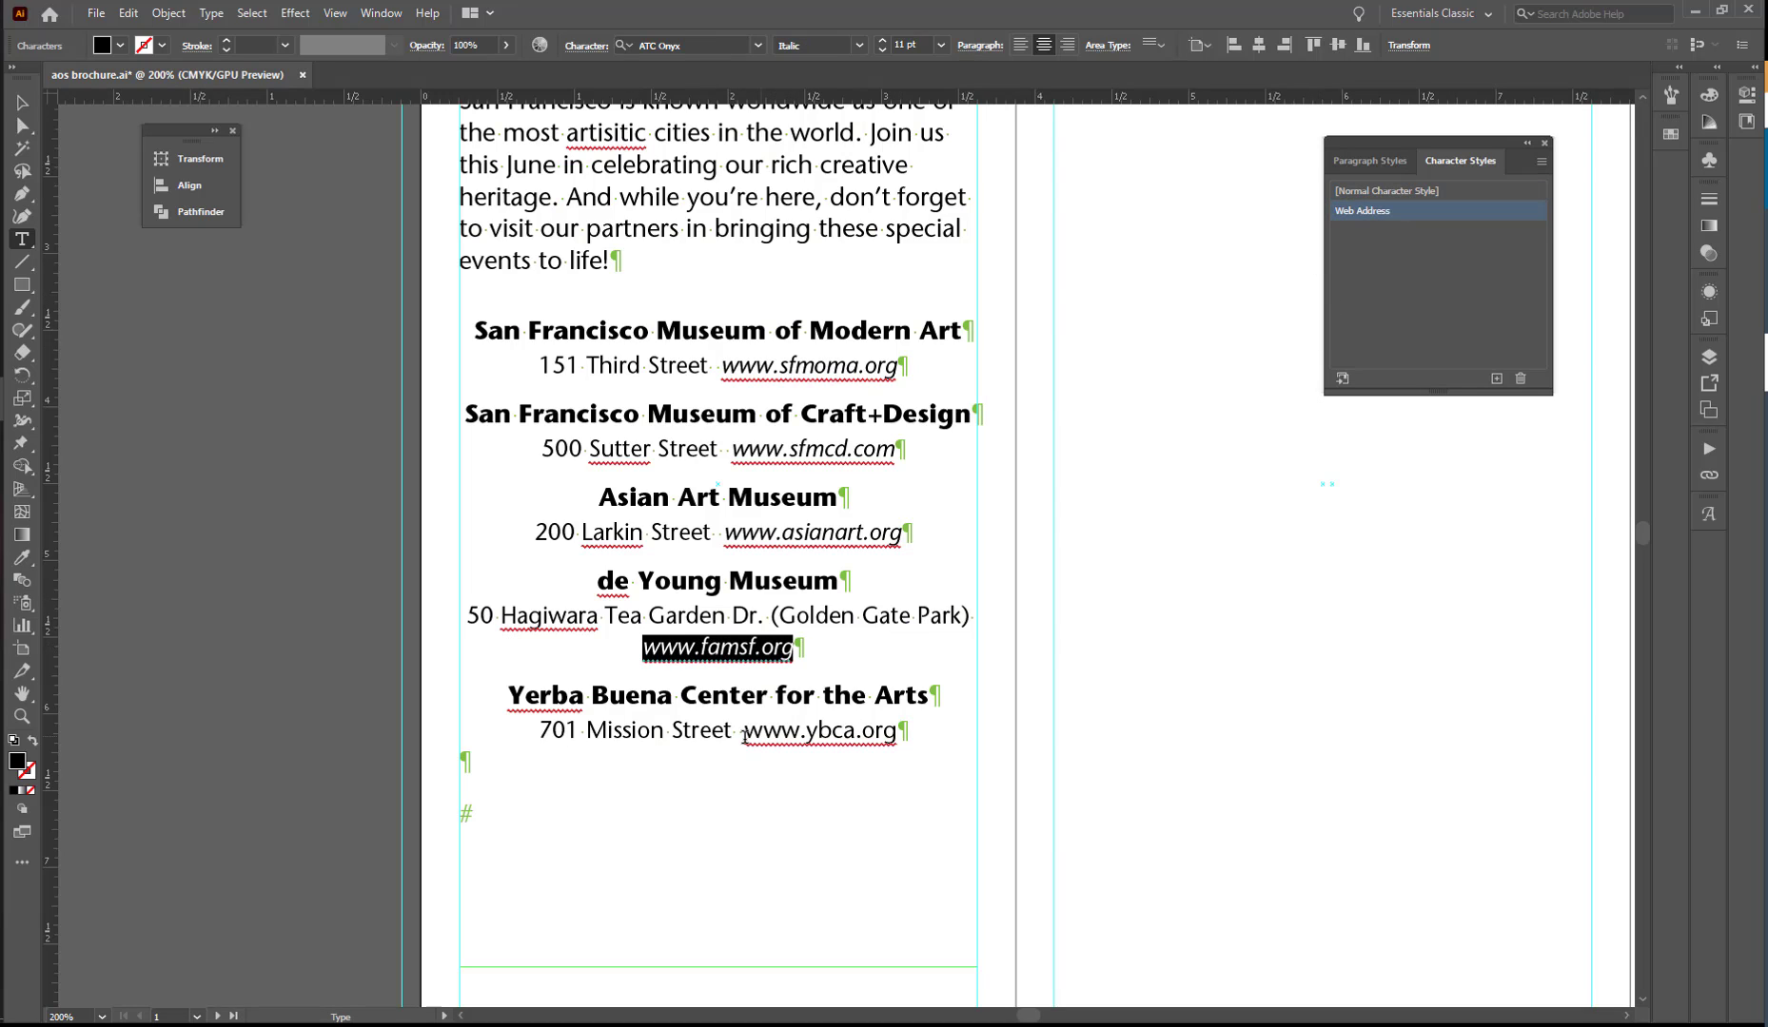
{"action": "left_click_drag", "start_coordinate": [744, 732], "coordinate": [899, 732]}
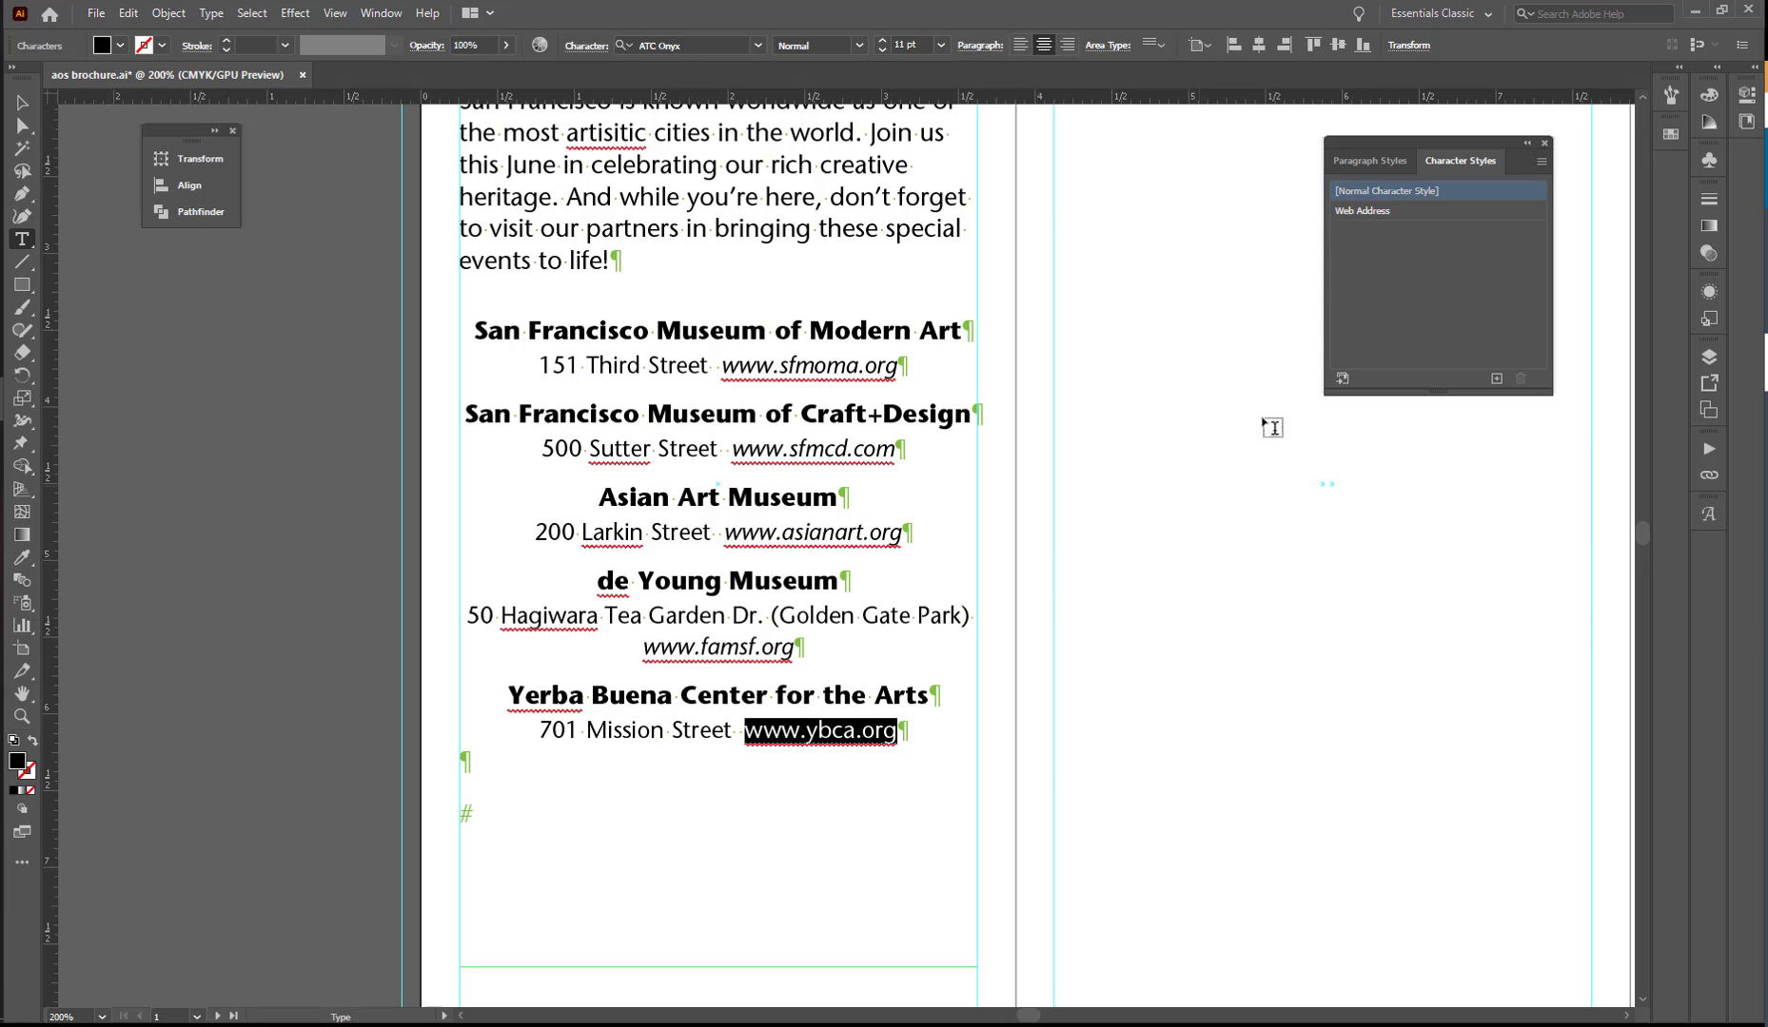
{"action": "left_click", "coordinate": [1366, 211]}
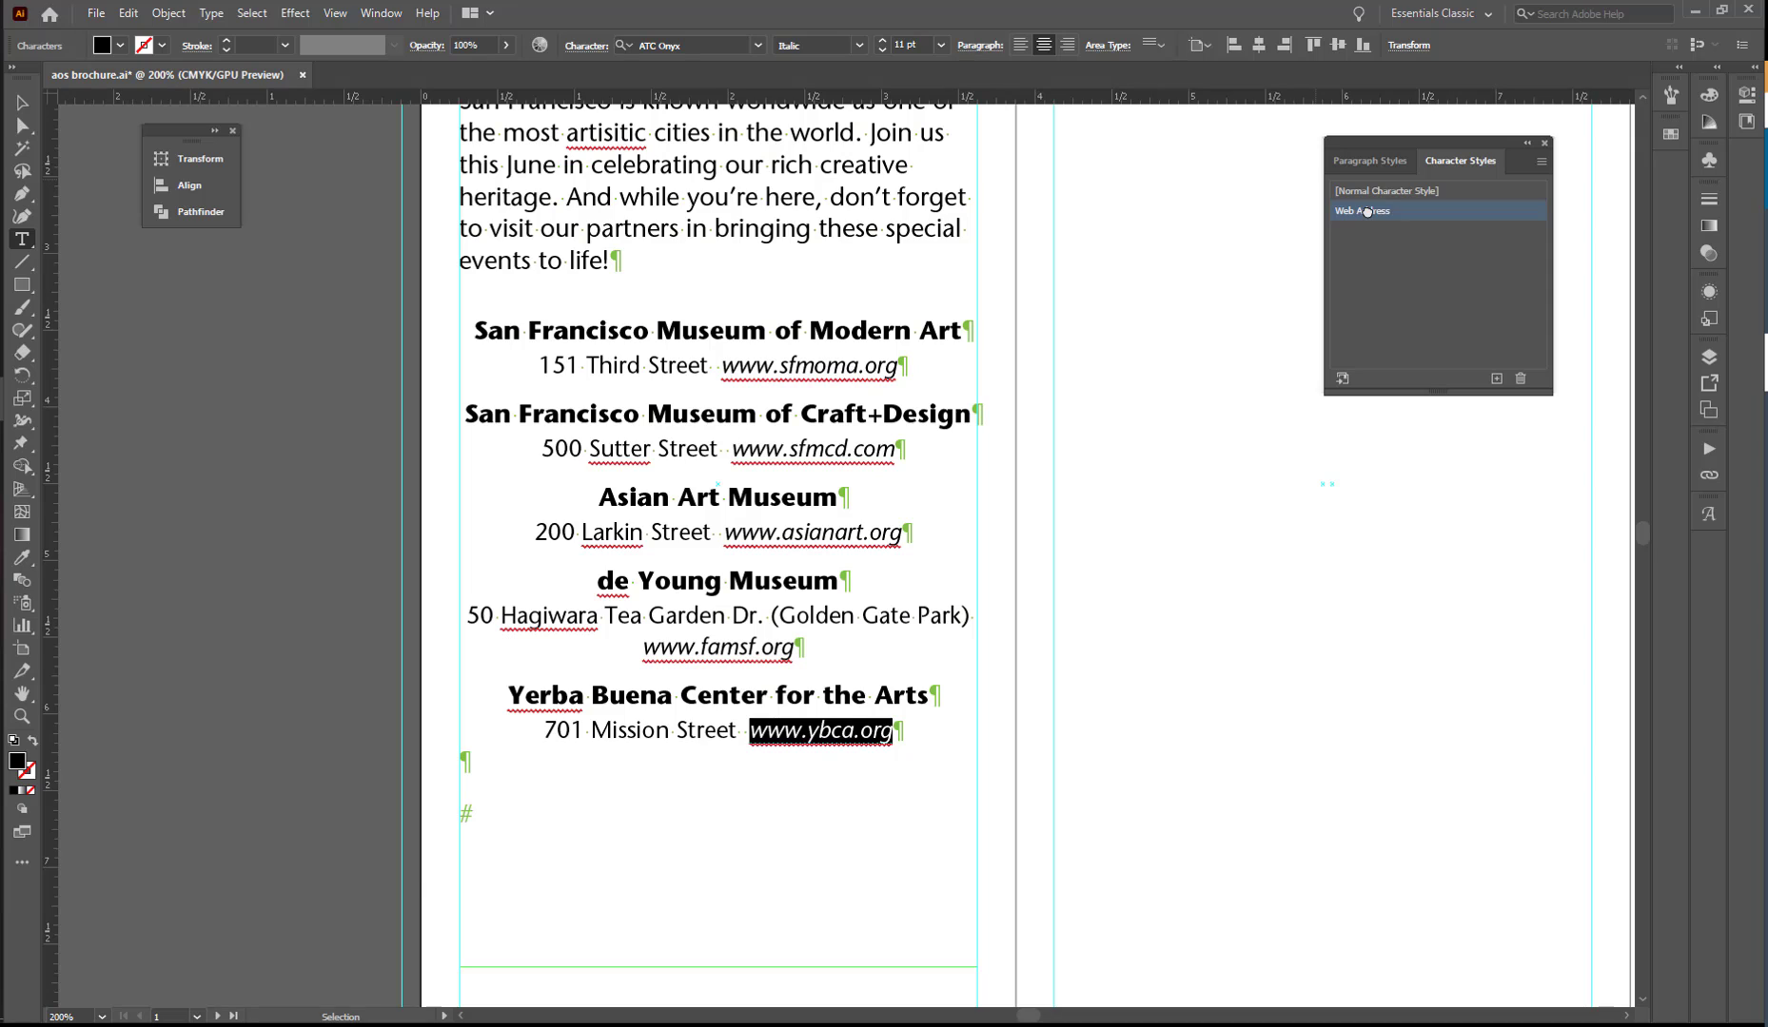
- Turn off the display of hidden characters in the brochure text
{"action": "left_click", "coordinate": [335, 13]}
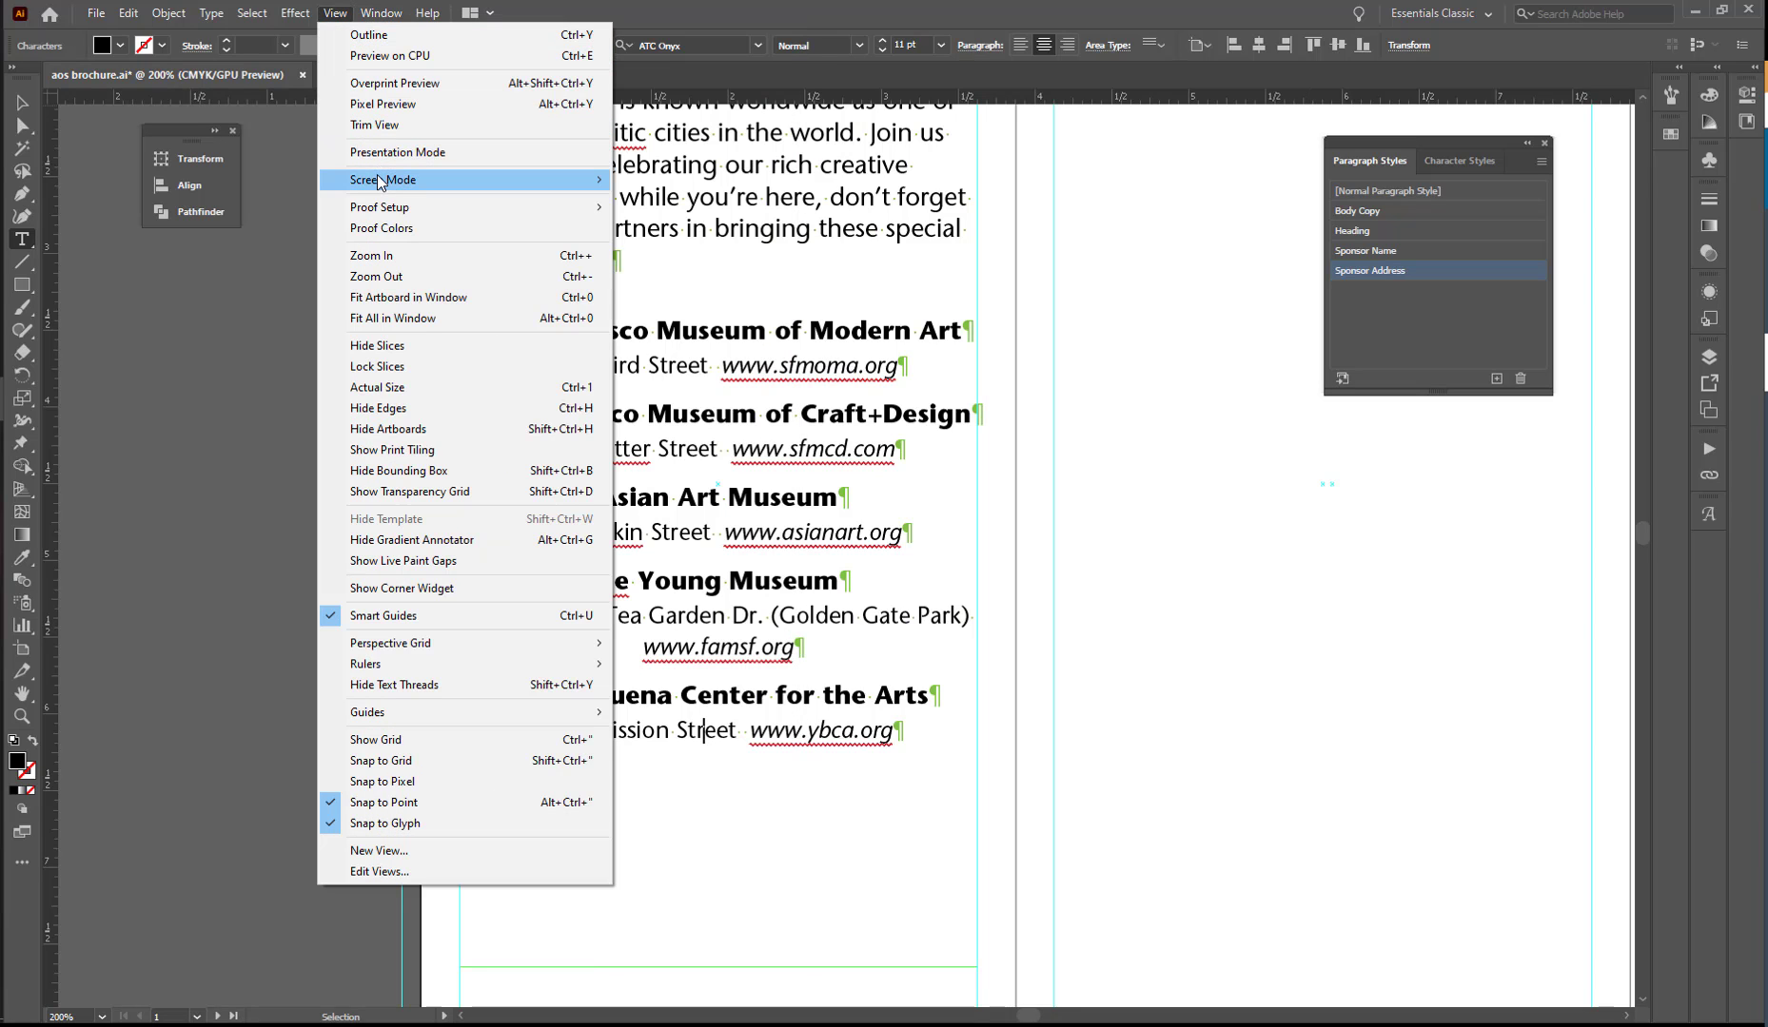
{"action": "left_click", "coordinate": [385, 316]}
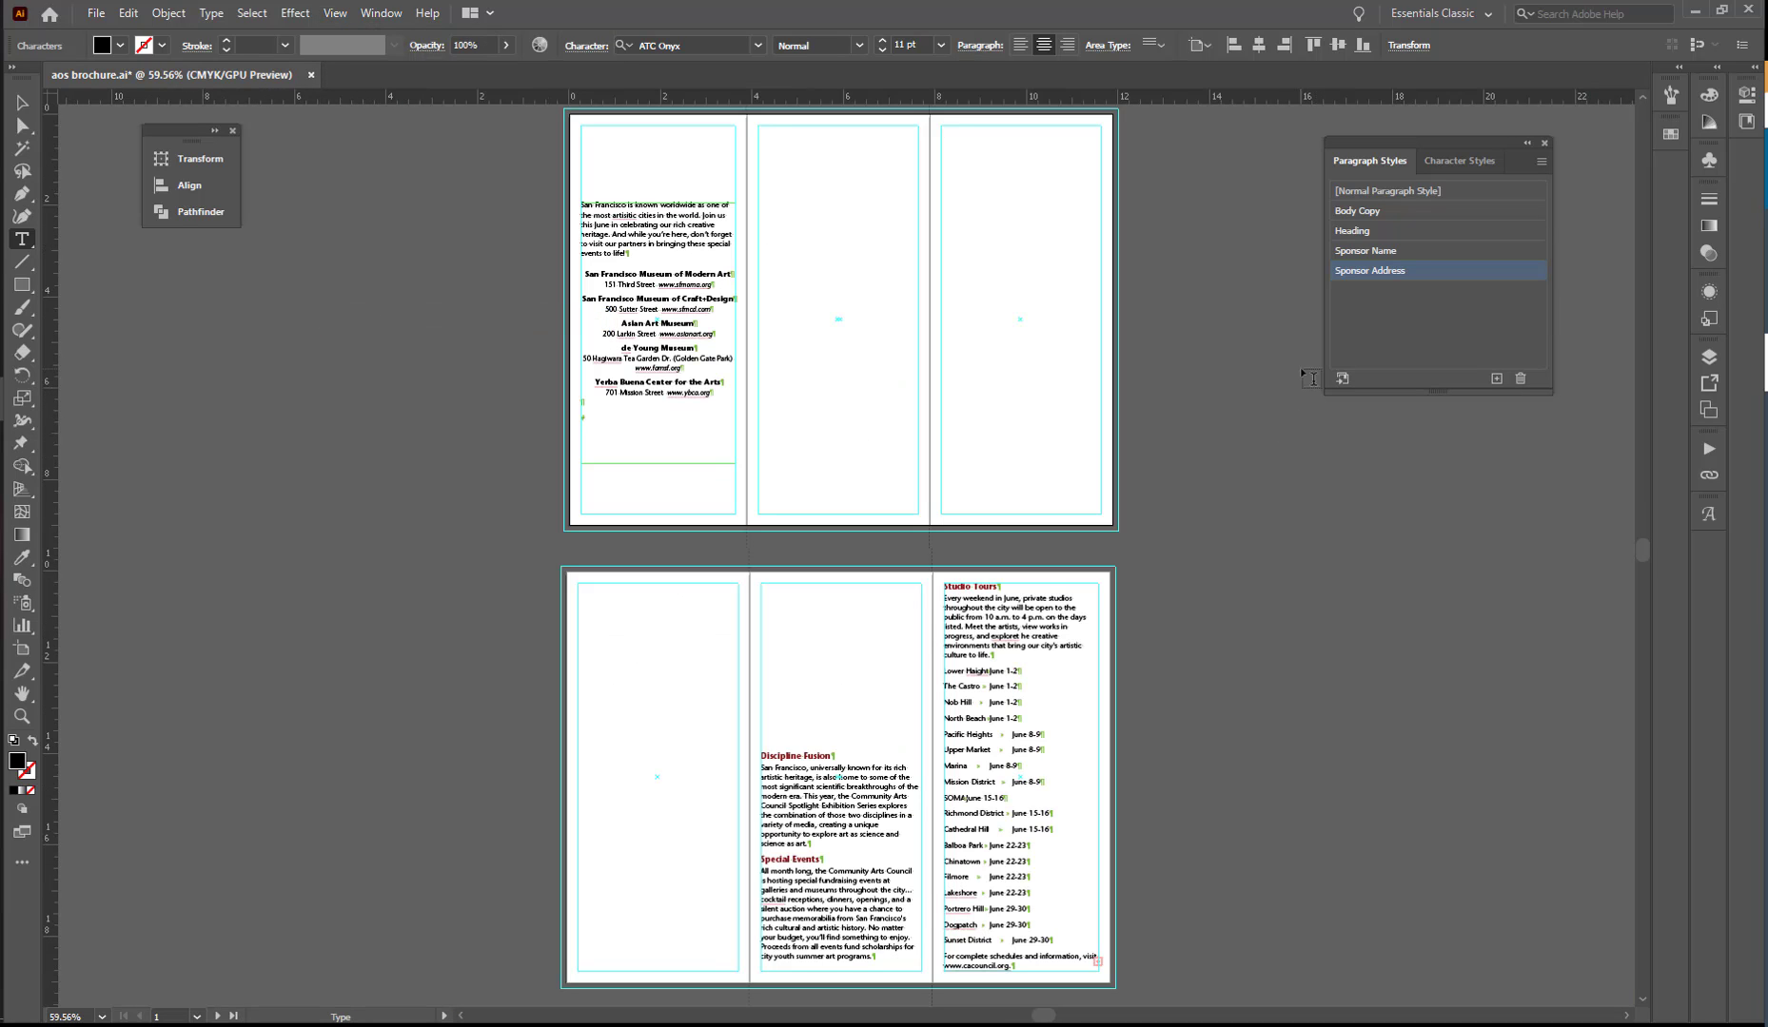
{"action": "left_click", "coordinate": [210, 14]}
- Run Smart Punctuation on the entire document, turning on Ellipses in addition to the ligatures, smart quotes, smart spaces and en/em dashes
{"action": "scroll", "coordinate": [1251, 398], "scroll_direction": "down", "scroll_amount": 1}
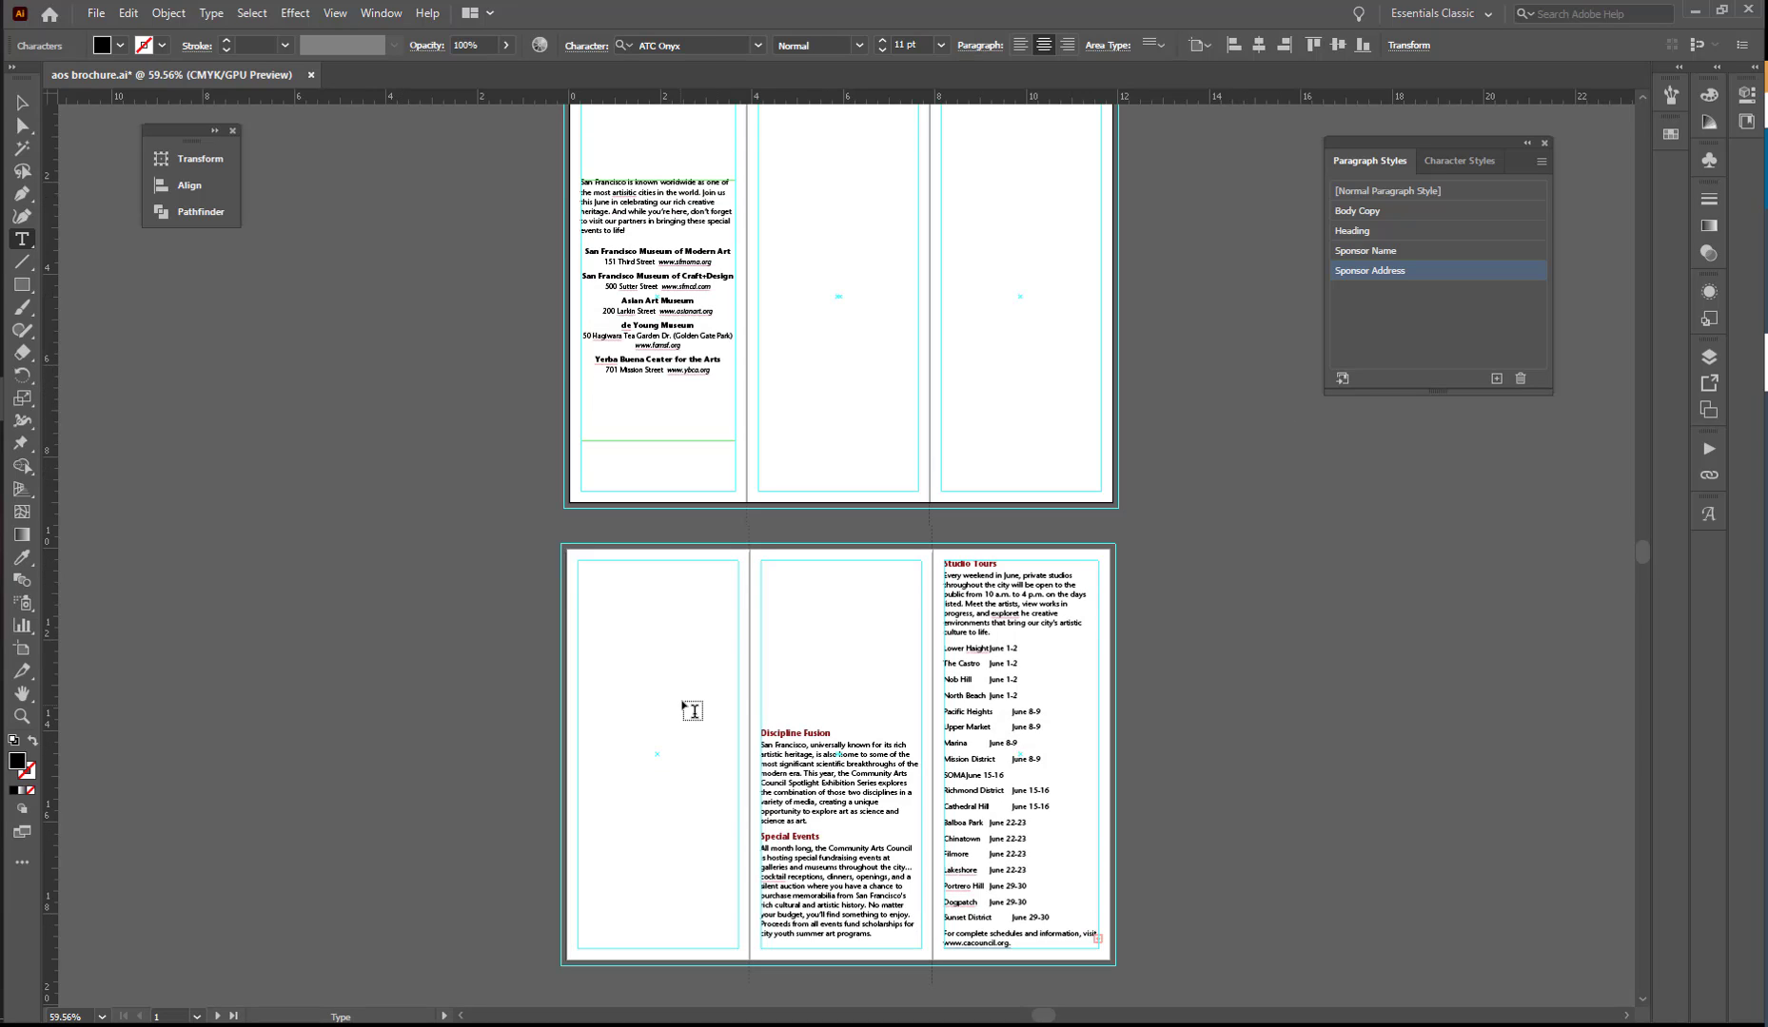
{"action": "key", "text": "ctrl+space"}
{"action": "left_click_drag", "start_coordinate": [590, 585], "coordinate": [741, 683]}
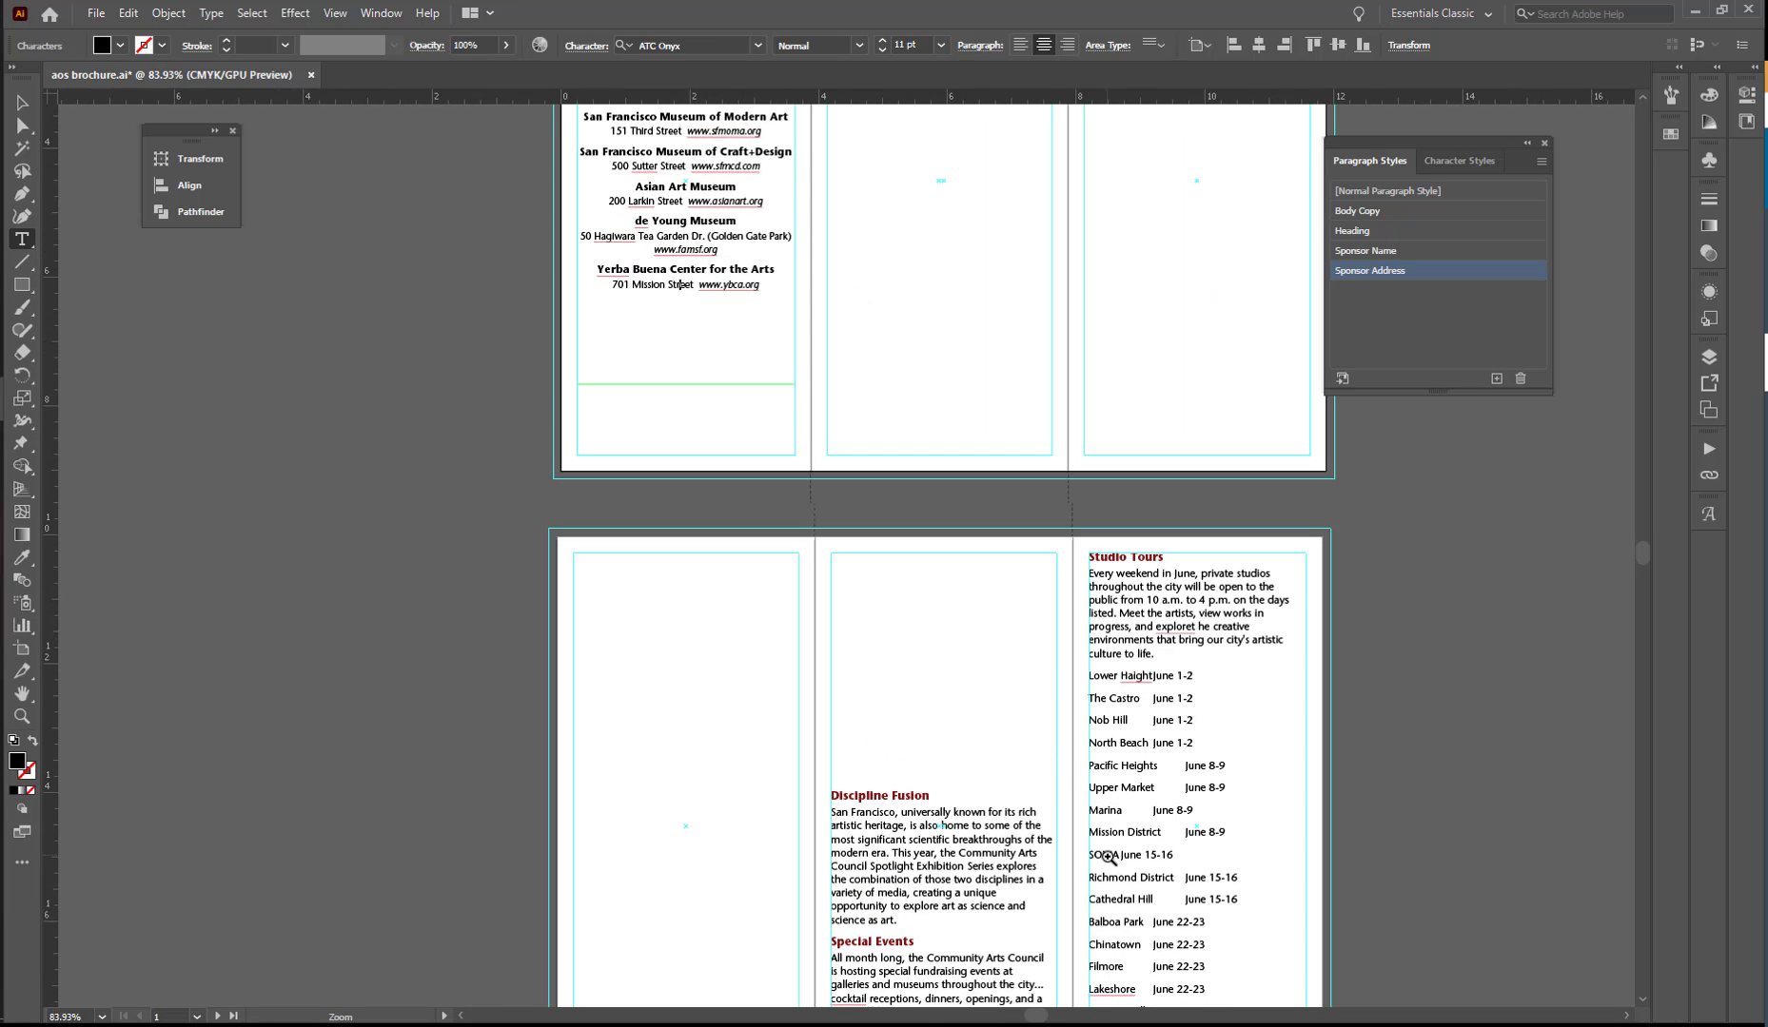
{"action": "left_click_drag", "start_coordinate": [1108, 856], "coordinate": [1318, 809]}
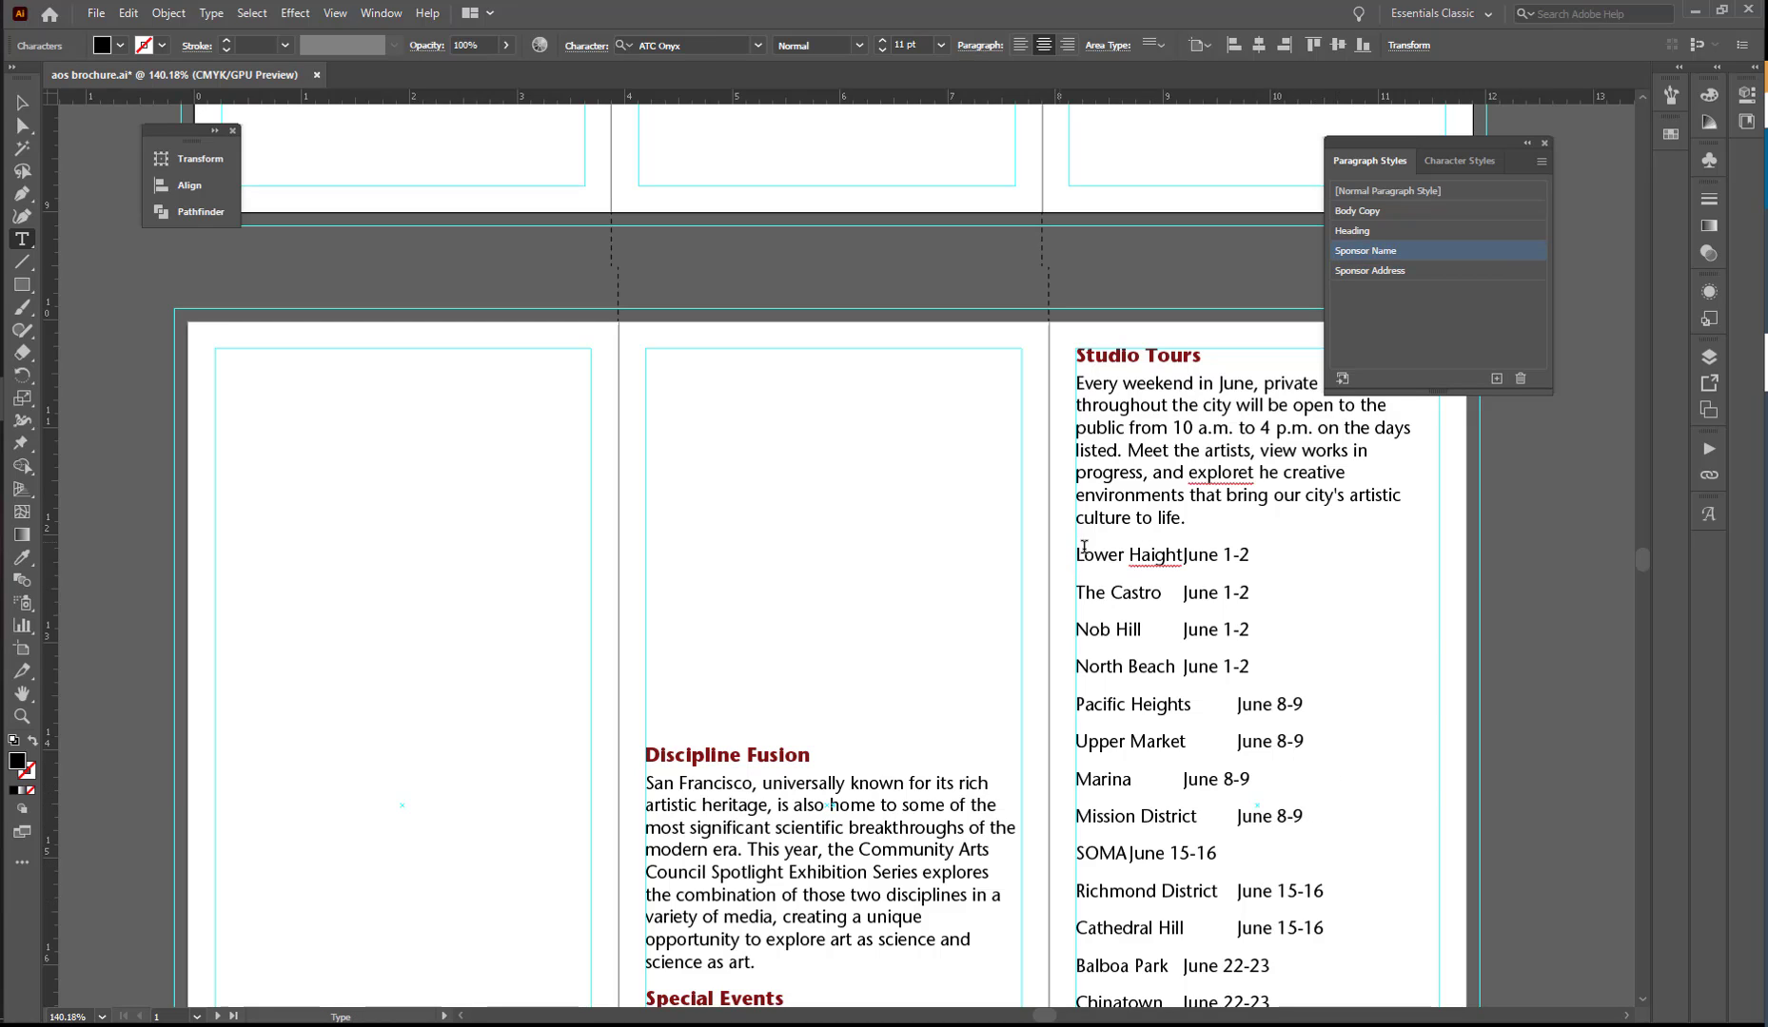
{"action": "left_click", "coordinate": [22, 101]}
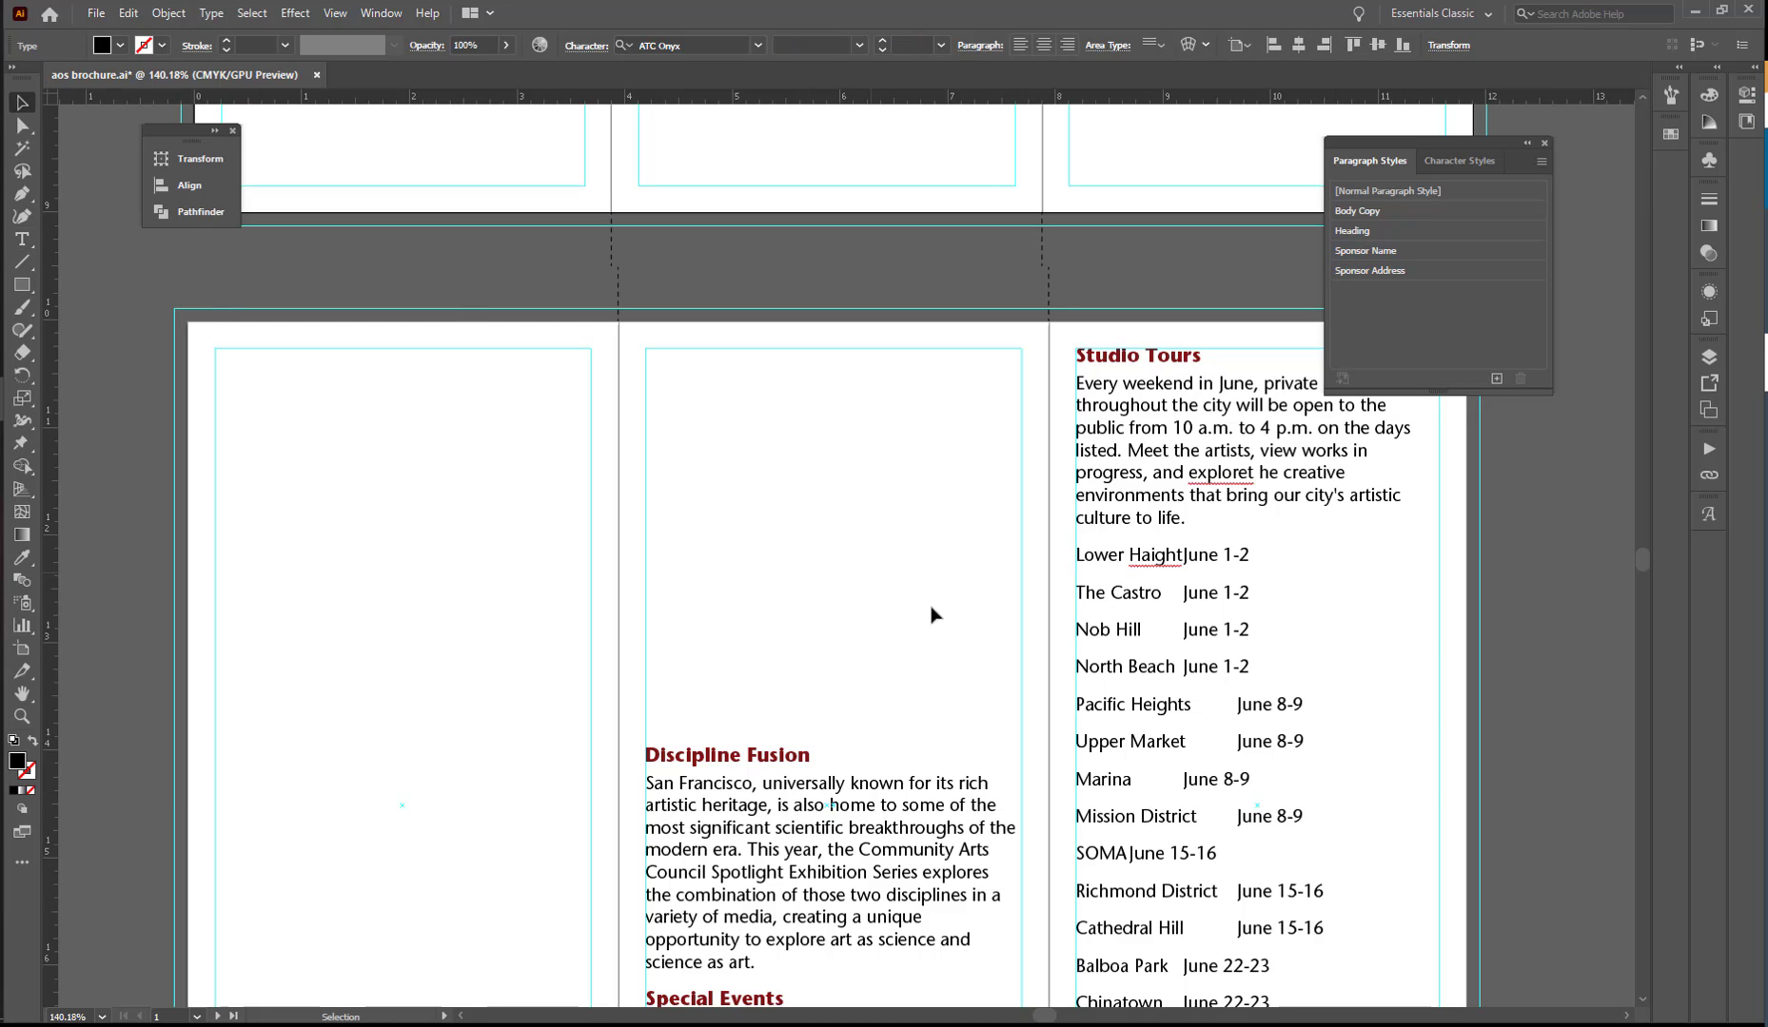
{"action": "left_click_drag", "start_coordinate": [995, 694], "coordinate": [804, 418]}
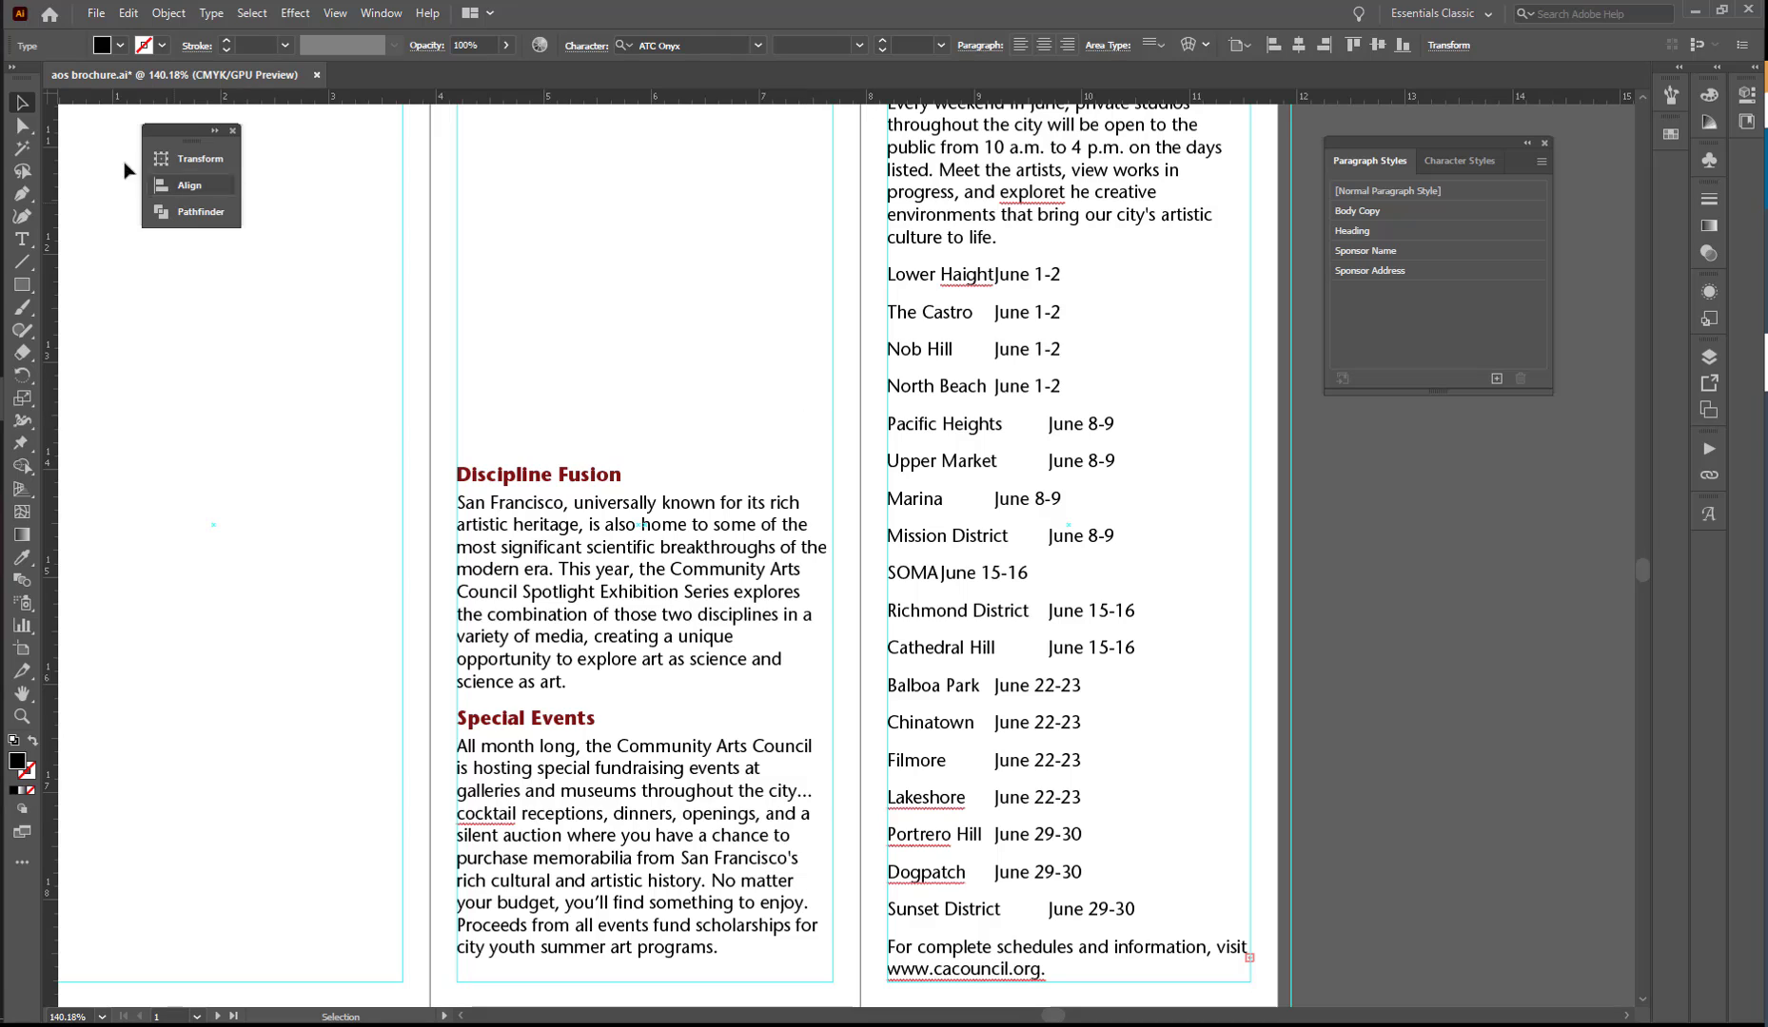
{"action": "left_click", "coordinate": [211, 17]}
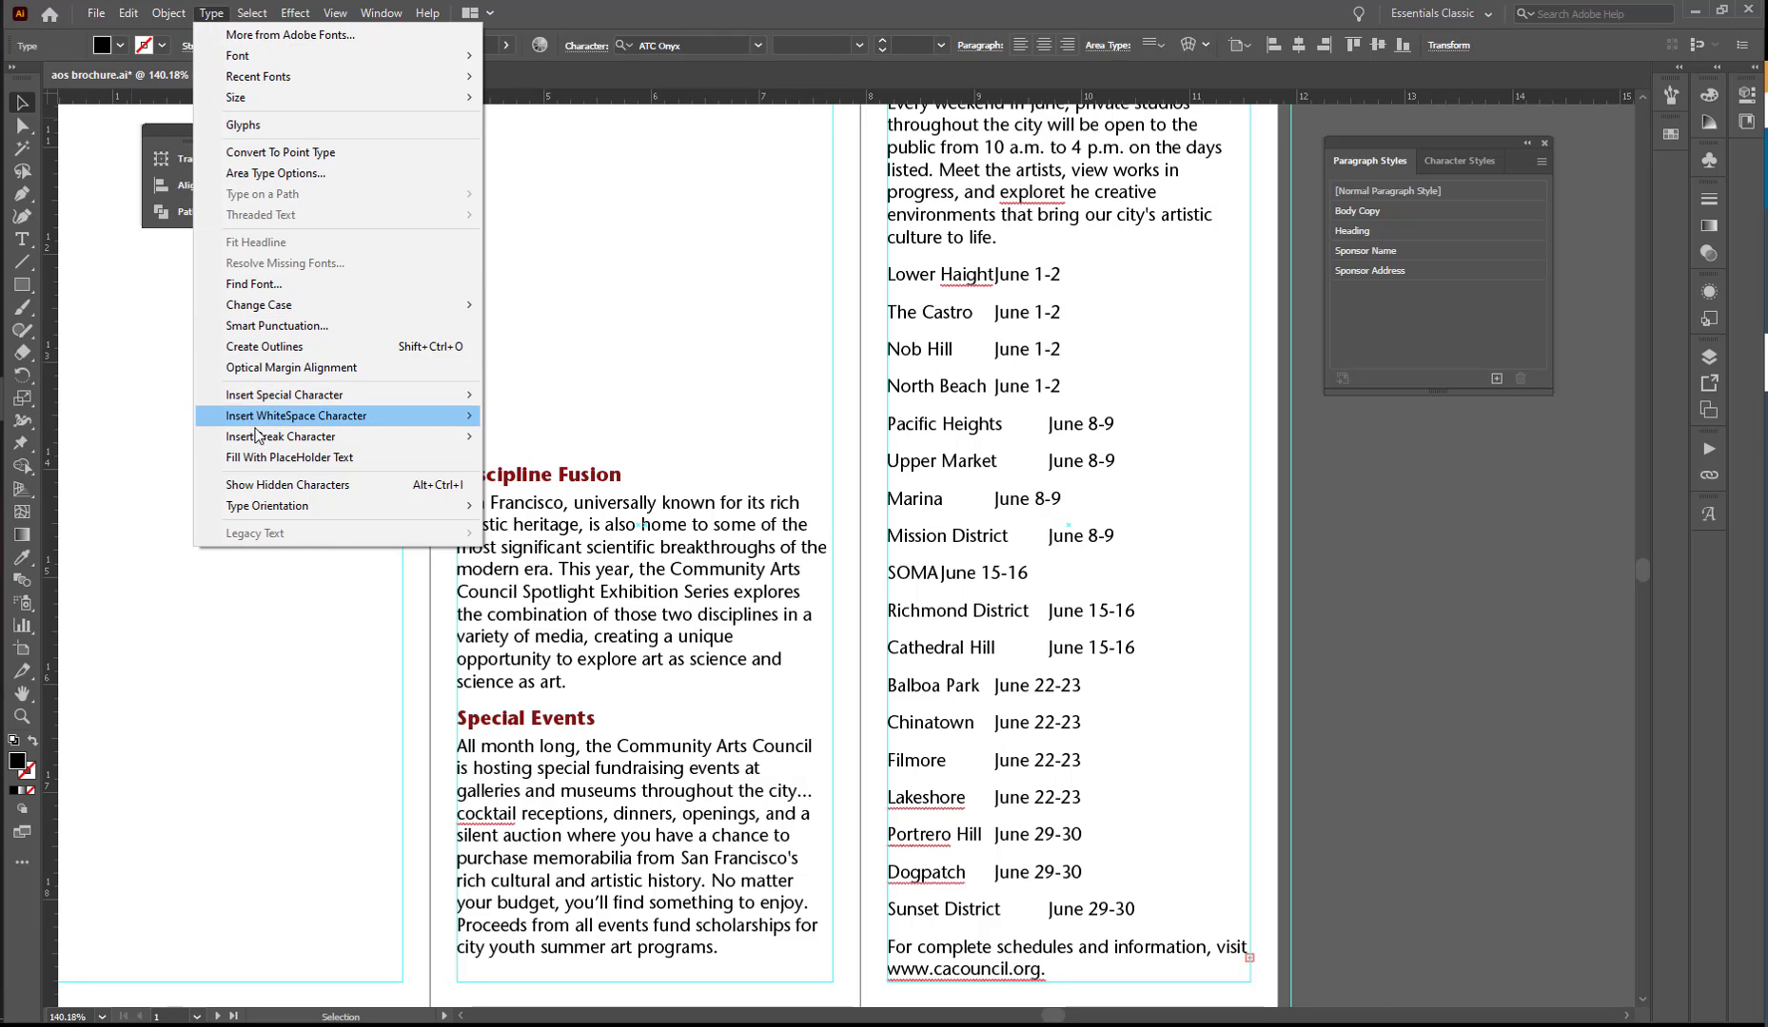
{"action": "left_click", "coordinate": [288, 329]}
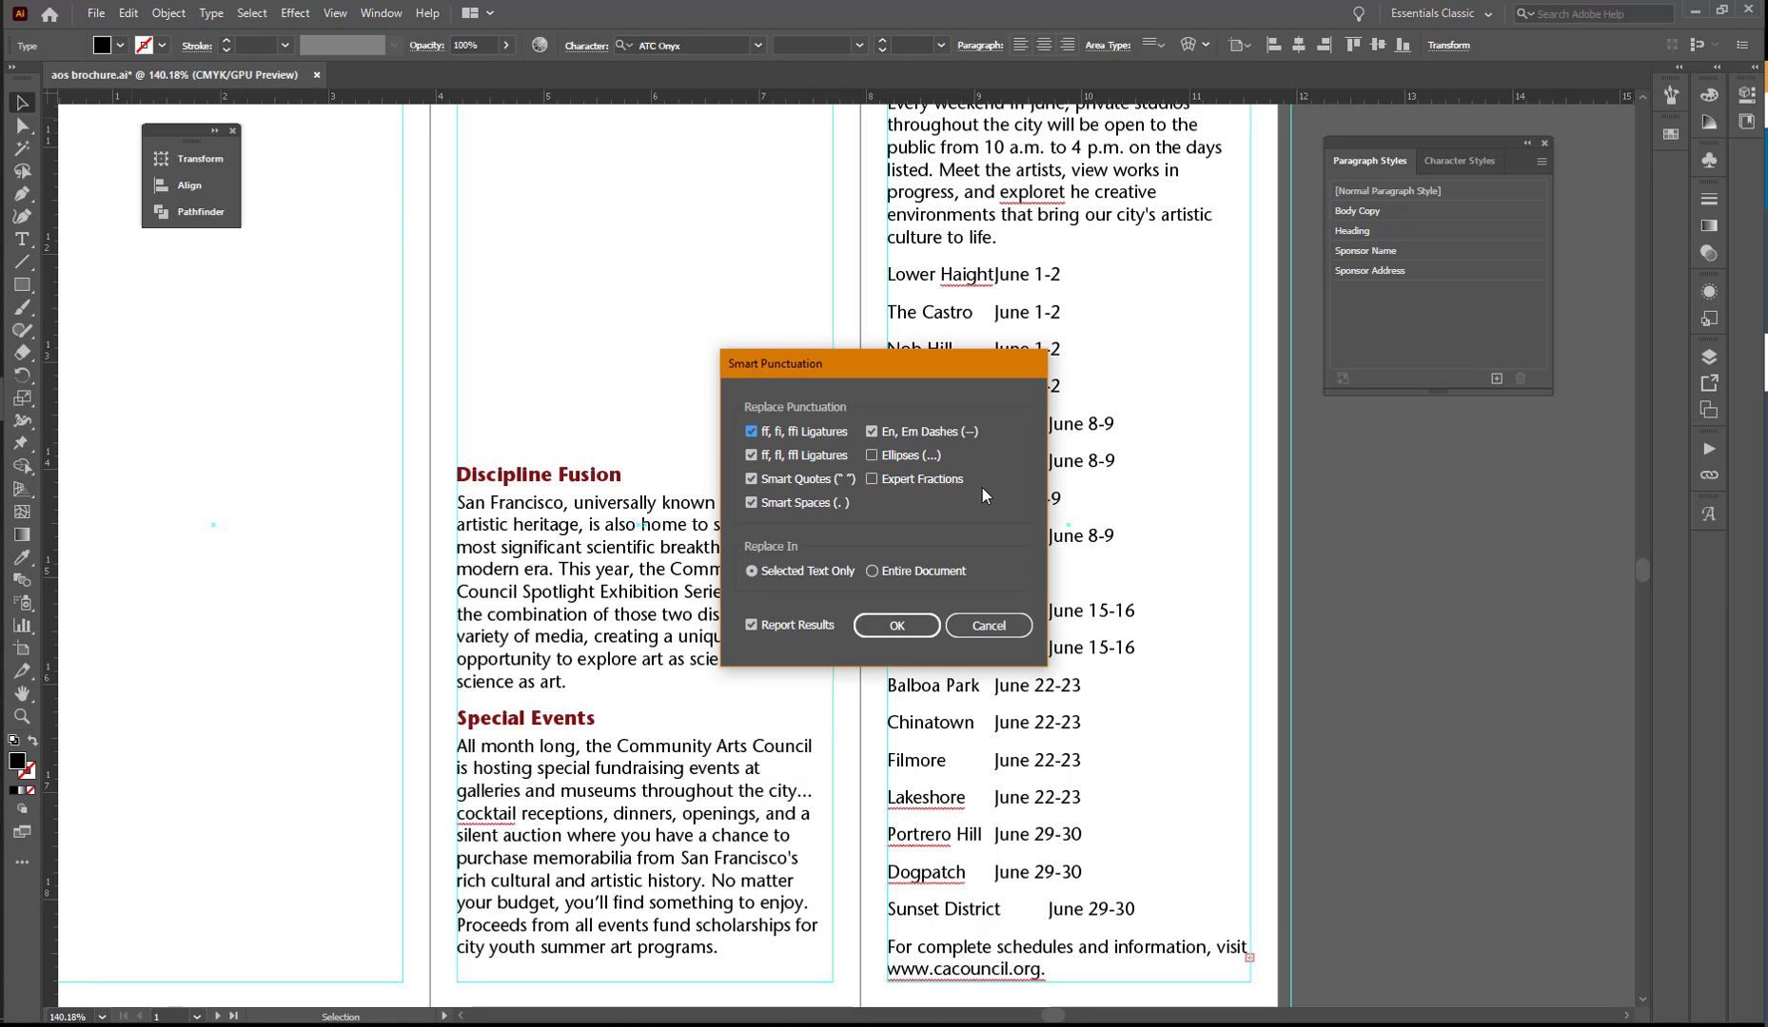
{"action": "left_click", "coordinate": [871, 571]}
{"action": "left_click", "coordinate": [871, 454]}
{"action": "left_click", "coordinate": [896, 627]}
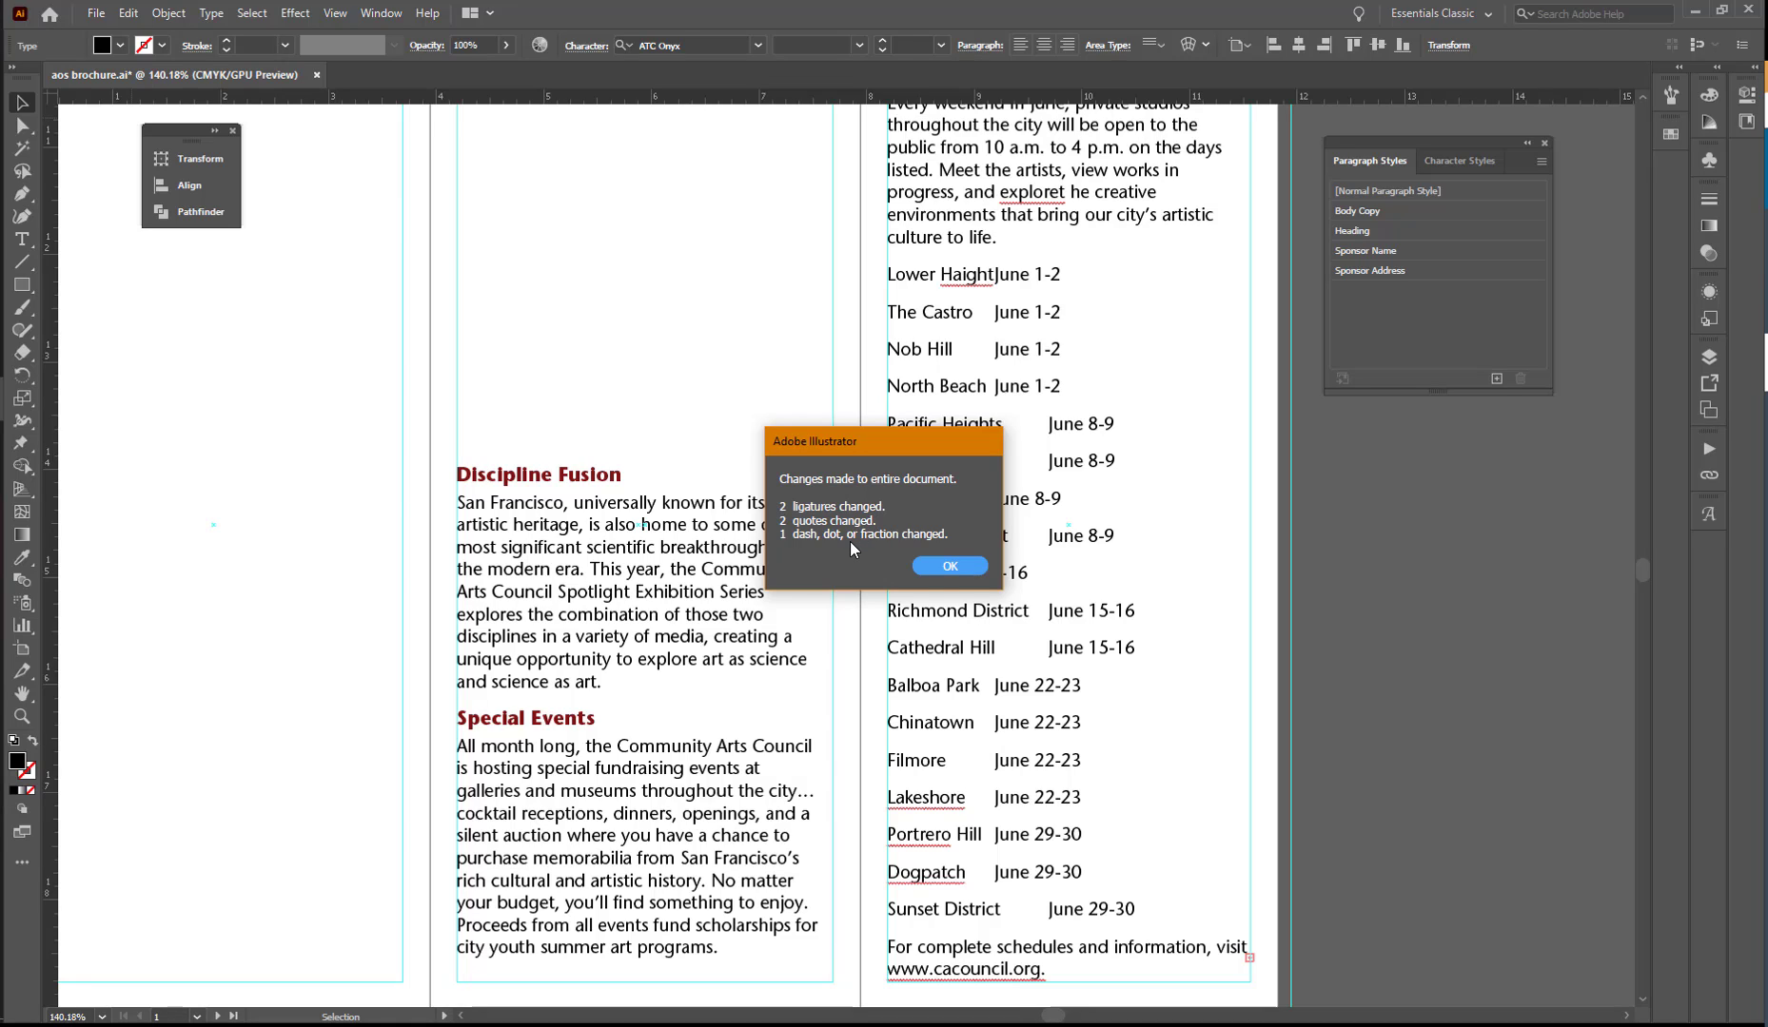
{"action": "left_click", "coordinate": [951, 567]}
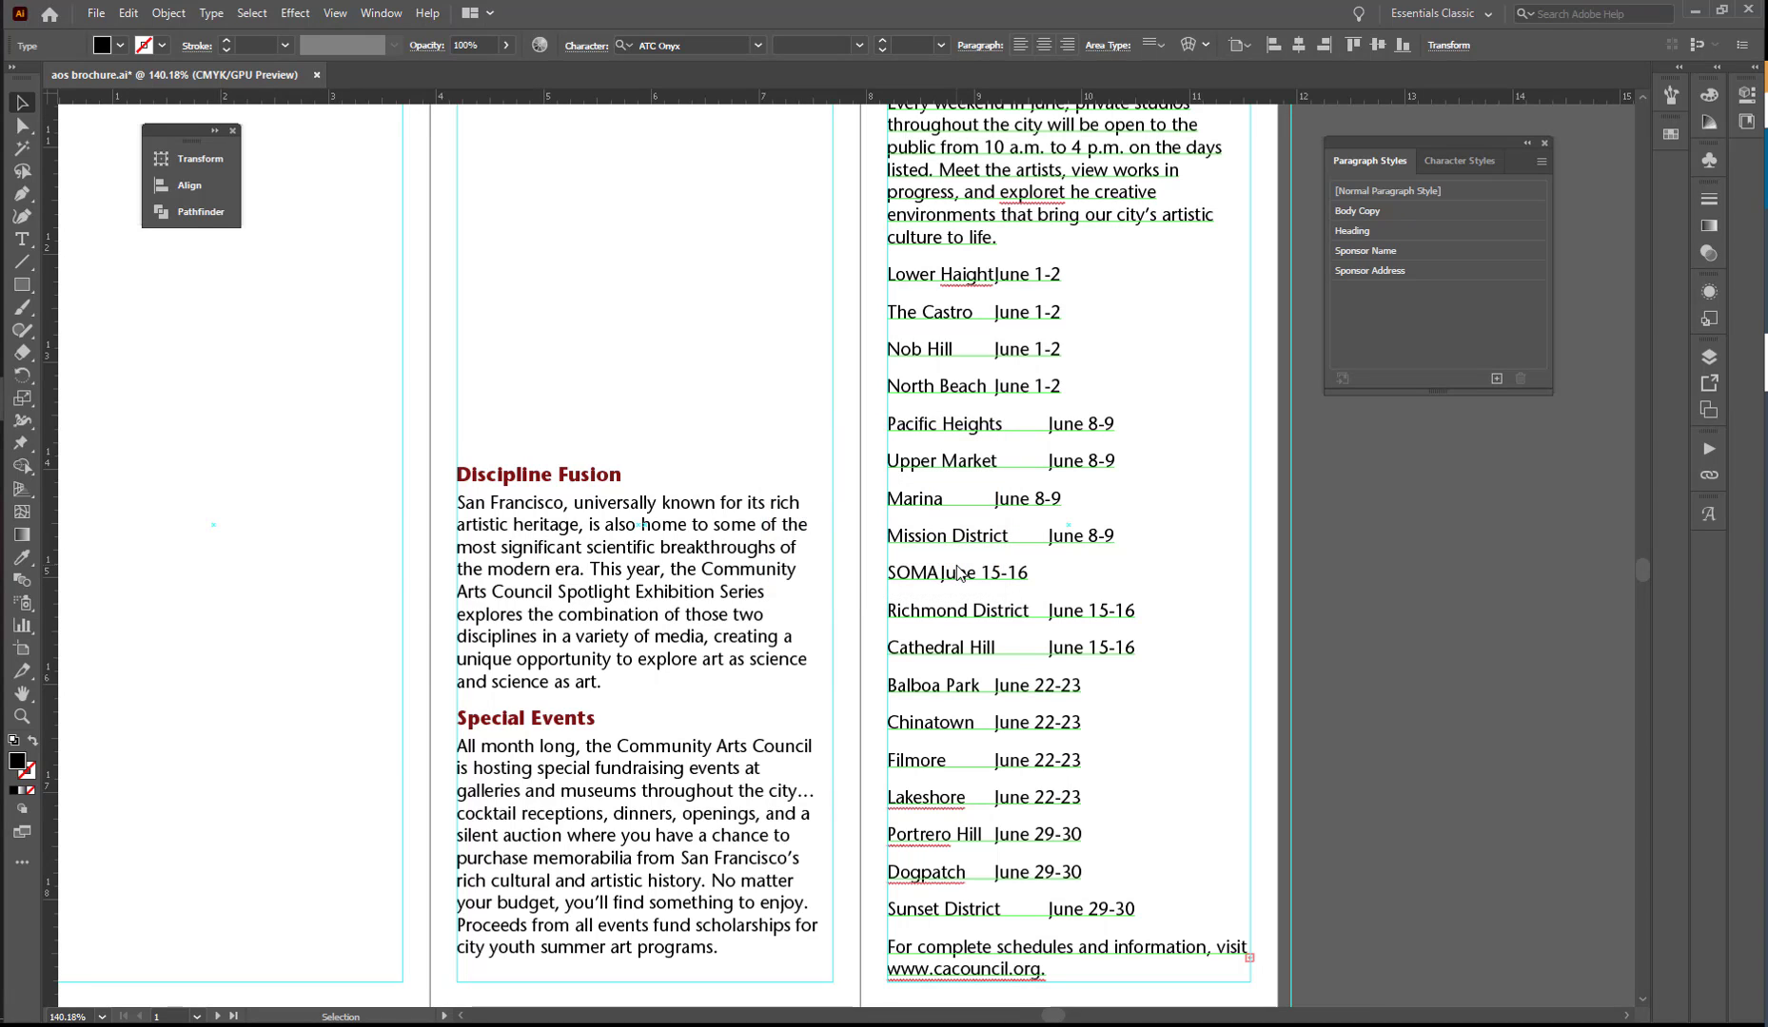